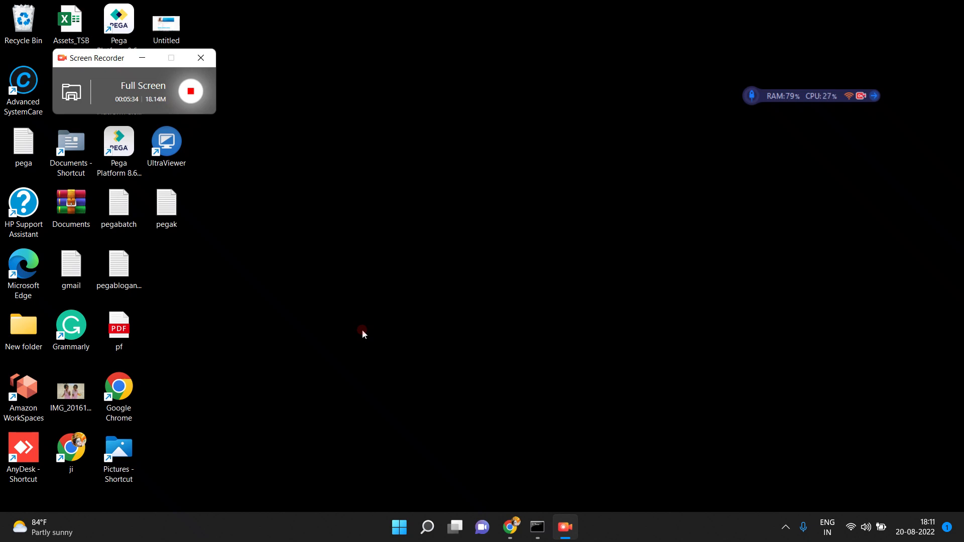
# Search the computer for notepad and open a blank Notepad document.
pyautogui.click(427, 527)
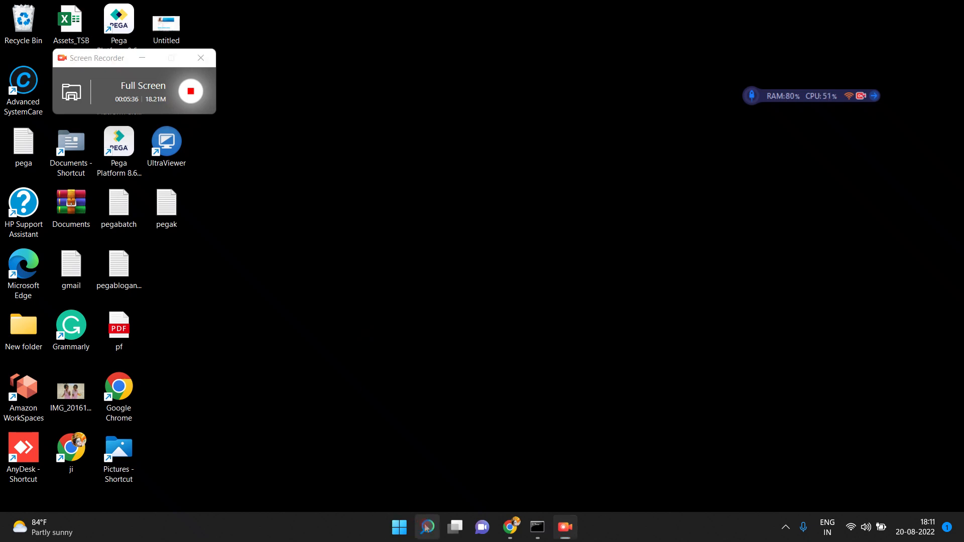
pyautogui.click(396, 78)
pyautogui.write('note')
pyautogui.write('pad')
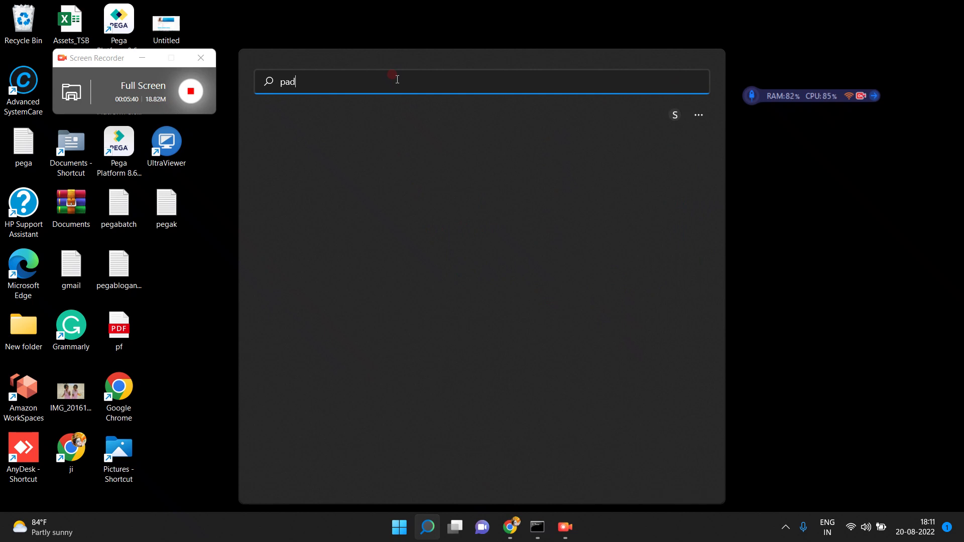
pyautogui.write('notepad')
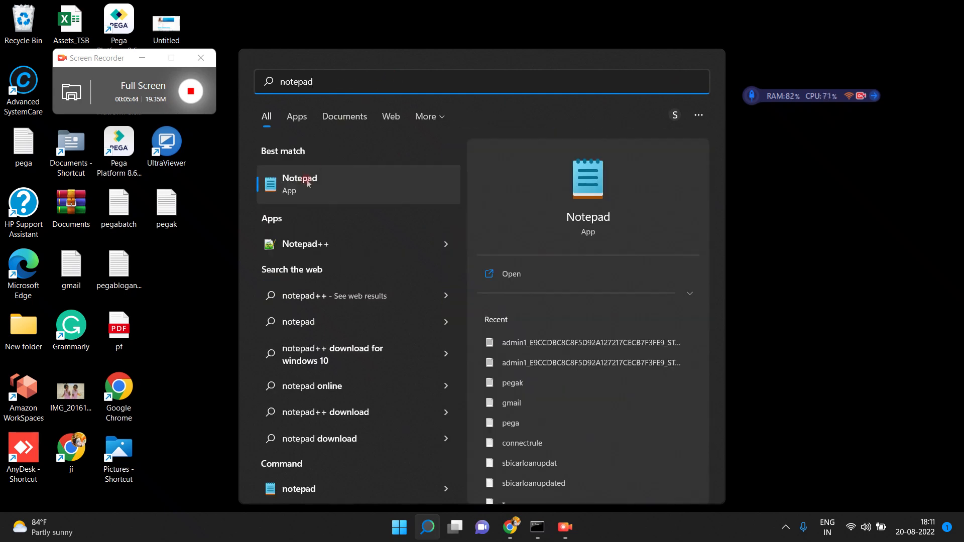
pyautogui.press('Return')
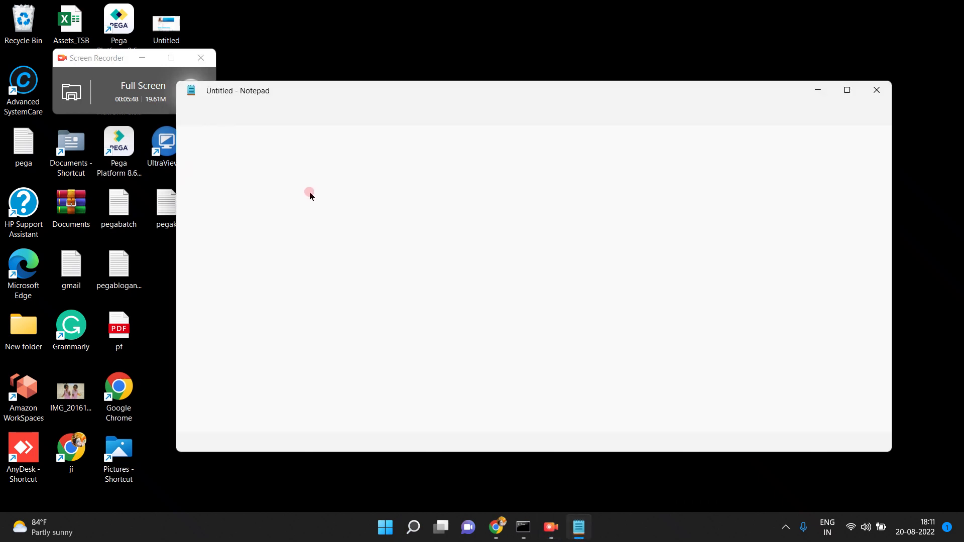
# Write "countrylist" and "countrydetails" in the note, separated by a blank line.
pyautogui.write('country')
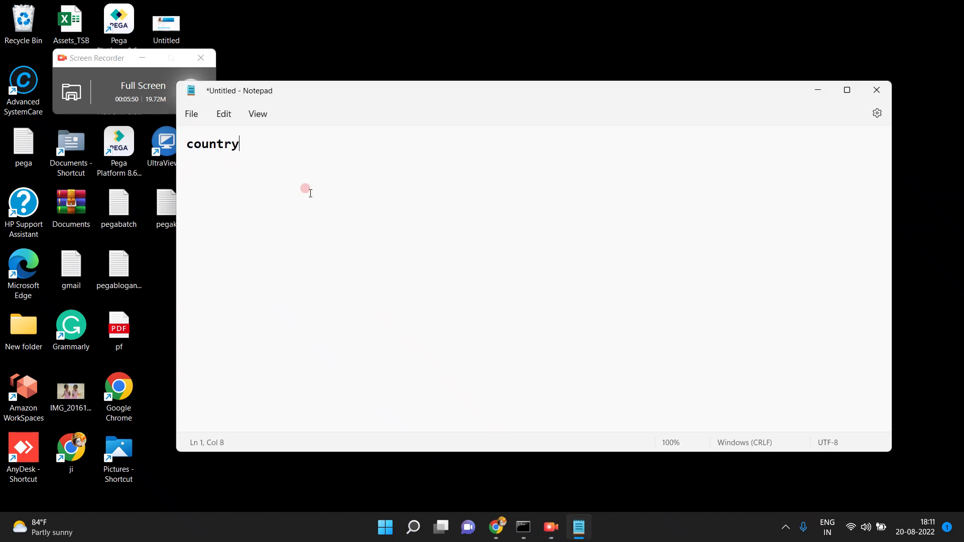
pyautogui.write('l')
pyautogui.press('BackSpace')
pyautogui.write('list')
pyautogui.press('Return')
pyautogui.press('Return')
pyautogui.write('countrydt')
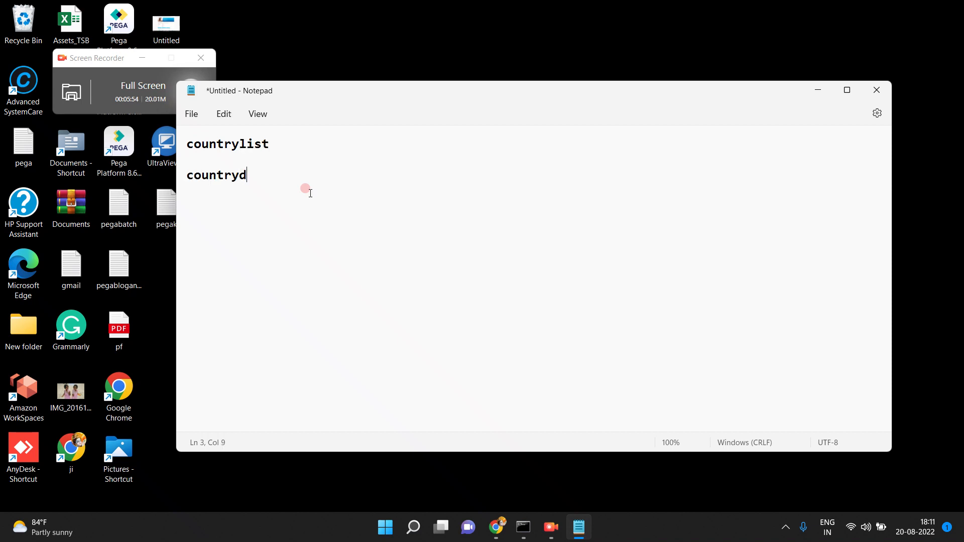
pyautogui.press('BackSpace')
pyautogui.write('etails')
pyautogui.press('Return')
pyautogui.press('Return')
# Add the data page names "d_country" and "d_countrylist" on consecutive lines below countrydetails.
pyautogui.write('d')
pyautogui.write('_d')
pyautogui.press('BackSpace')
pyautogui.write('cou')
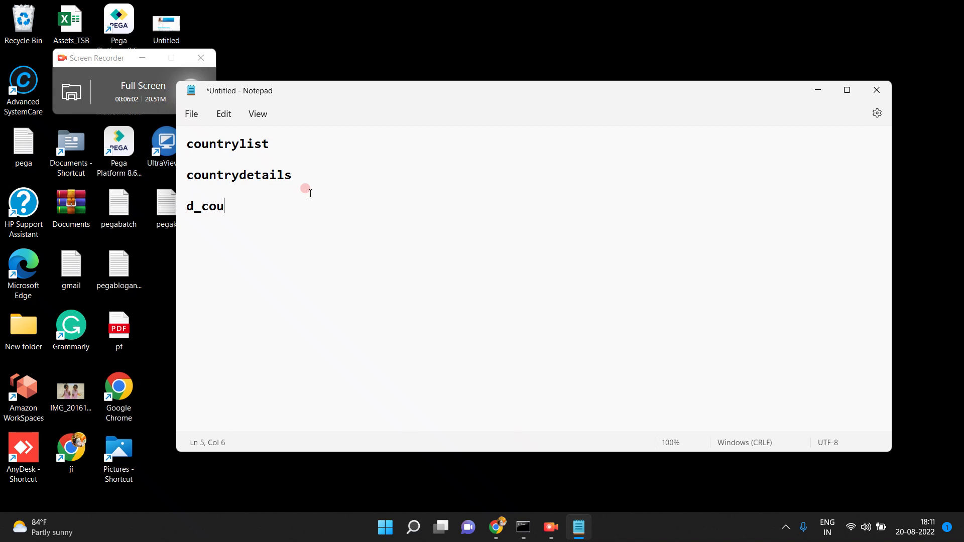
pyautogui.write('ntry ')
pyautogui.write('d')
pyautogui.write('_countrylist')
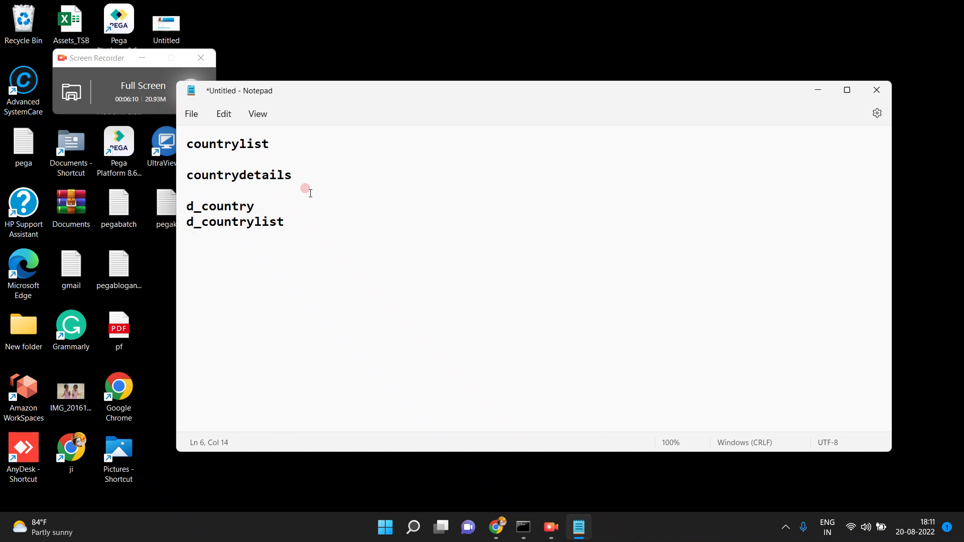
# Add the word "editable" below the data page names, followed by blank lines.
pyautogui.press('Return')
pyautogui.write('editable')
pyautogui.press('Return')
pyautogui.press('Return')
pyautogui.press('Return')
pyautogui.write('d-')
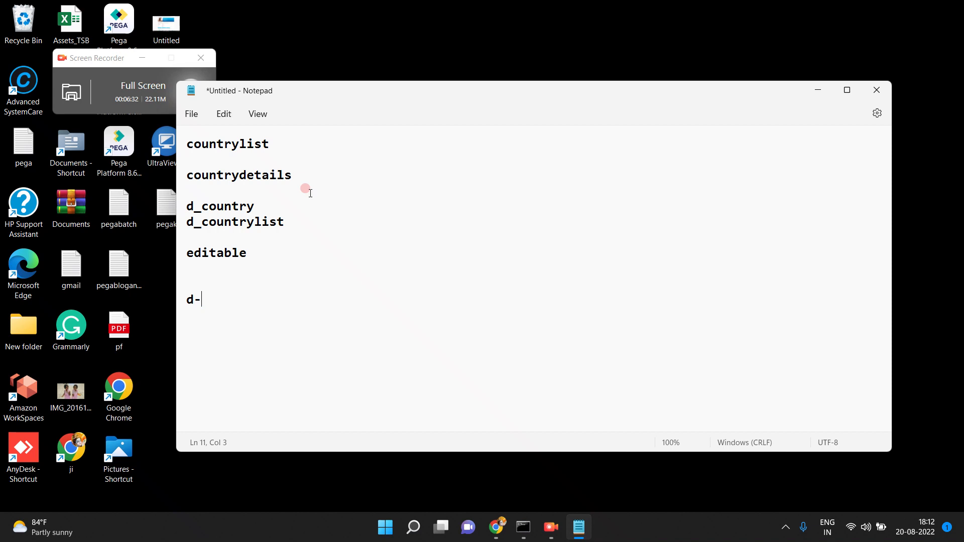
pyautogui.press('BackSpace')
pyautogui.write('_countrylist.px')
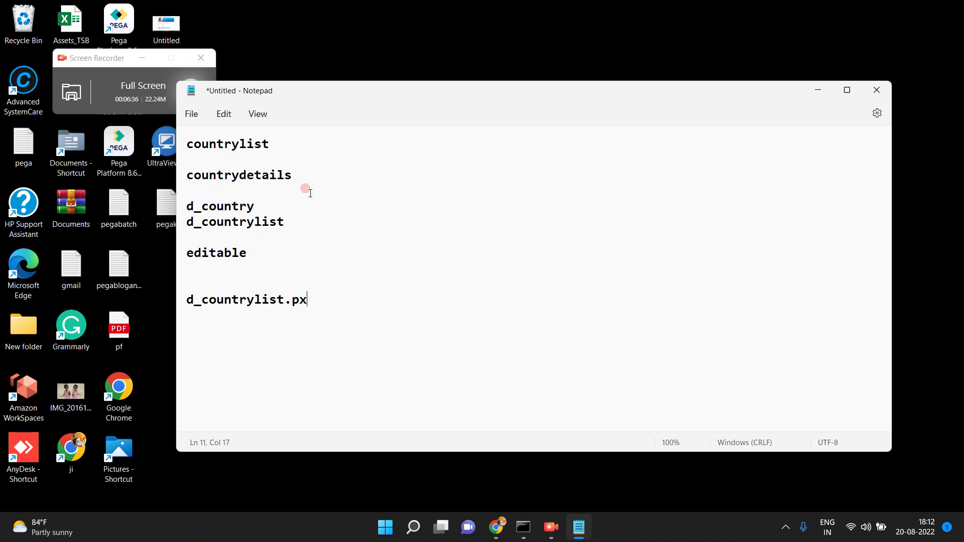
pyautogui.write('resultsloo')
pyautogui.press('BackSpace')
pyautogui.press('BackSpace')
pyautogui.press('BackSpace')
pyautogui.press('BackSpace')
pyautogui.press('BackSpace')
pyautogui.press('BackSpace')
pyautogui.press('BackSpace')
pyautogui.press('BackSpace')
pyautogui.press('BackSpace')
pyautogui.press('BackSpace')
pyautogui.press('BackSpace')
pyautogui.press('BackSpace')
pyautogui.press('BackSpace')
pyautogui.press('BackSpace')
pyautogui.press('BackSpace')
pyautogui.press('BackSpace')
pyautogui.press('BackSpace')
pyautogui.press('BackSpace')
pyautogui.press('BackSpace')
pyautogui.press('BackSpace')
pyautogui.press('BackSpace')
pyautogui.press('BackSpace')
pyautogui.press('BackSpace')
pyautogui.press('BackSpace')
pyautogui.press('BackSpace')
pyautogui.press('BackSpace')
pyautogui.press('BackSpace')
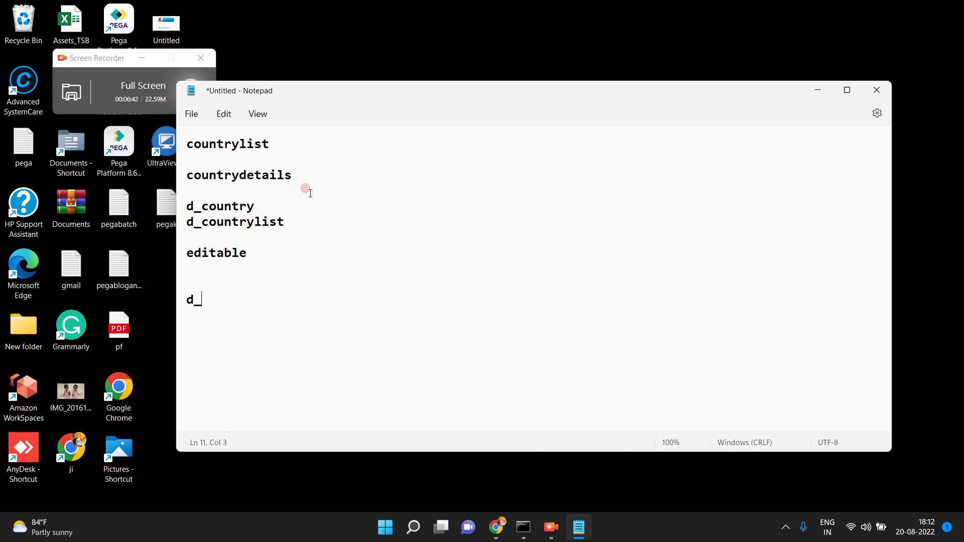
# Write "looping the datapage data" below editable, followed by an opening brace and blank lines.
pyautogui.write('loop ing the d')
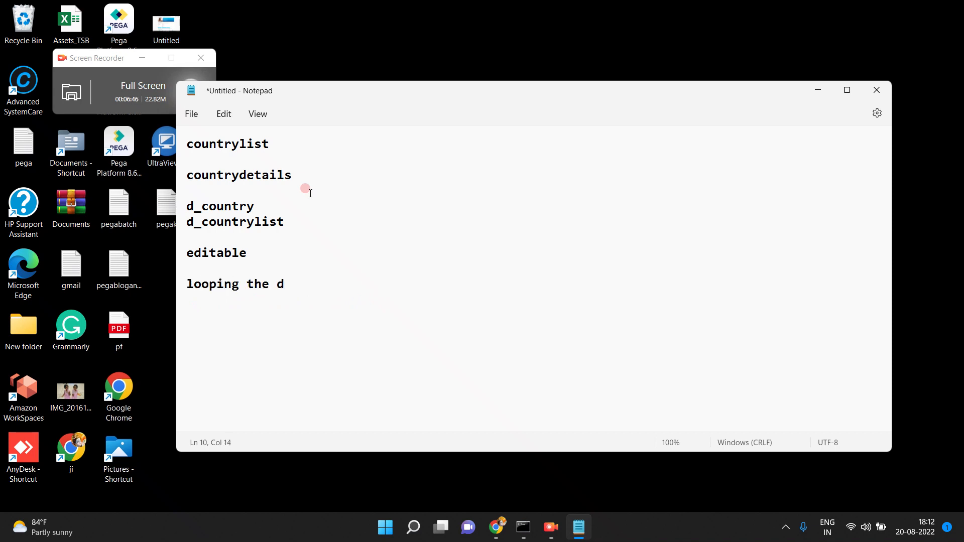
pyautogui.write('atapage data')
pyautogui.press('Return')
pyautogui.press('Return')
pyautogui.press('Return')
pyautogui.press('Return')
pyautogui.press('Return')
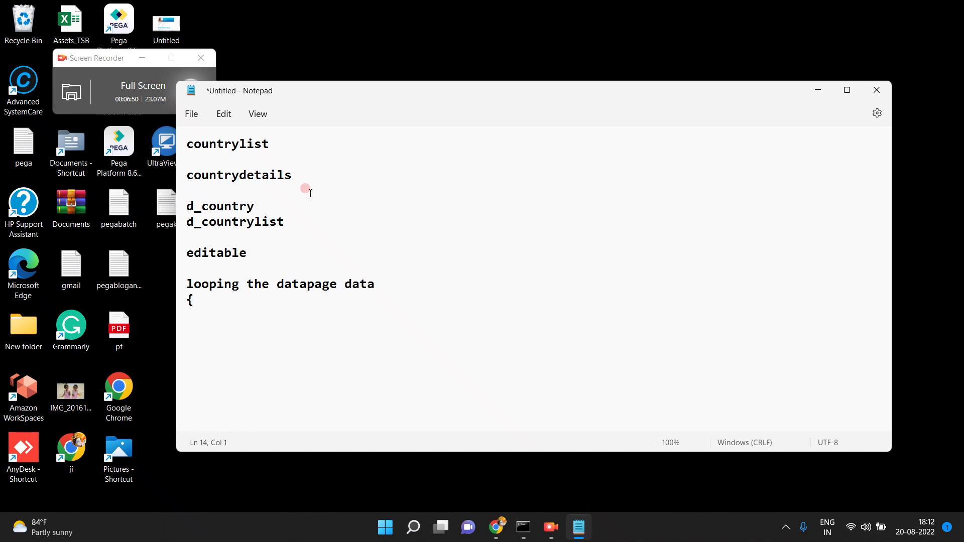
# Write "i can modify the data" inside the loop block and close the block with a brace.
pyautogui.write('i can modify the data')
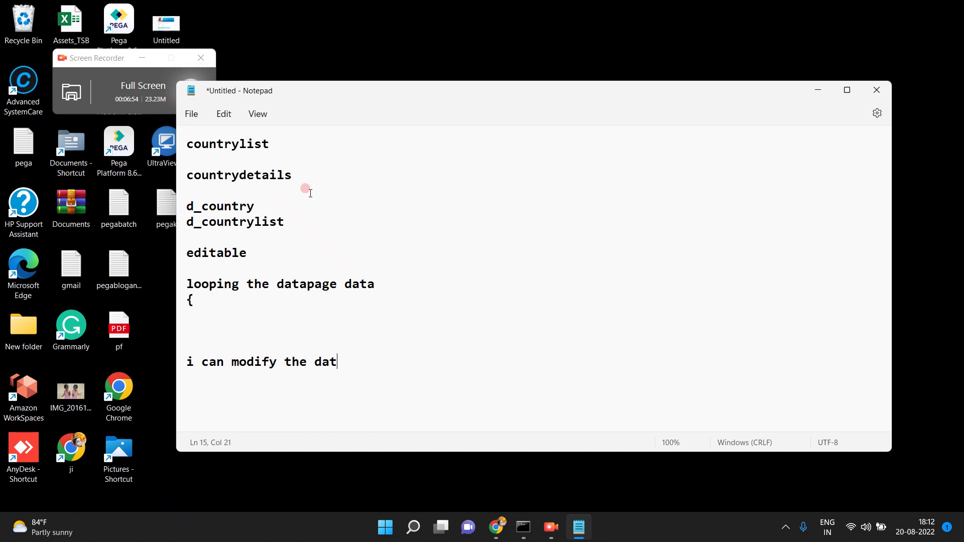
pyautogui.press('Return')
pyautogui.press('Return')
pyautogui.write('}')
# Add the line "clipboard ie.jvm" below the closing brace, with blank lines after it.
pyautogui.press('Return')
pyautogui.press('Return')
pyautogui.write('clipboard ')
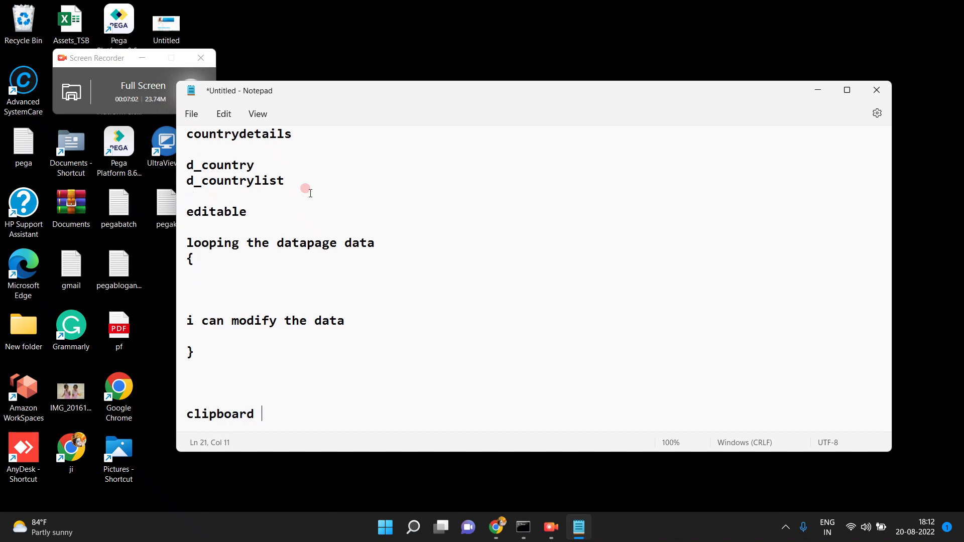
pyautogui.write('ie.jvm')
pyautogui.press('Return')
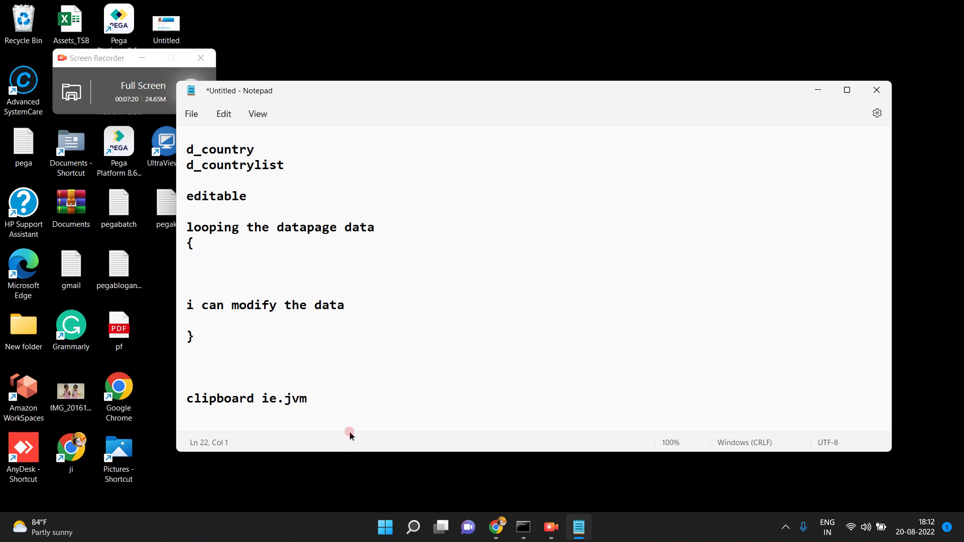
pyautogui.click(316, 397)
pyautogui.press('Return')
pyautogui.press('Return')
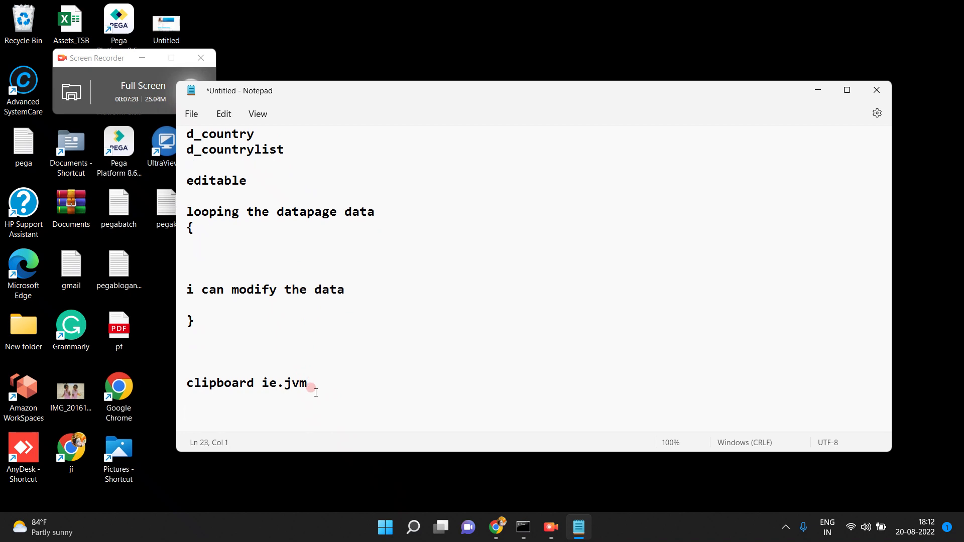
# Insert "you have to explicity wrire some lgoic to sae the data into some" below the "i can modify the data" line.
pyautogui.click(354, 290)
pyautogui.press('Return')
pyautogui.press('Return')
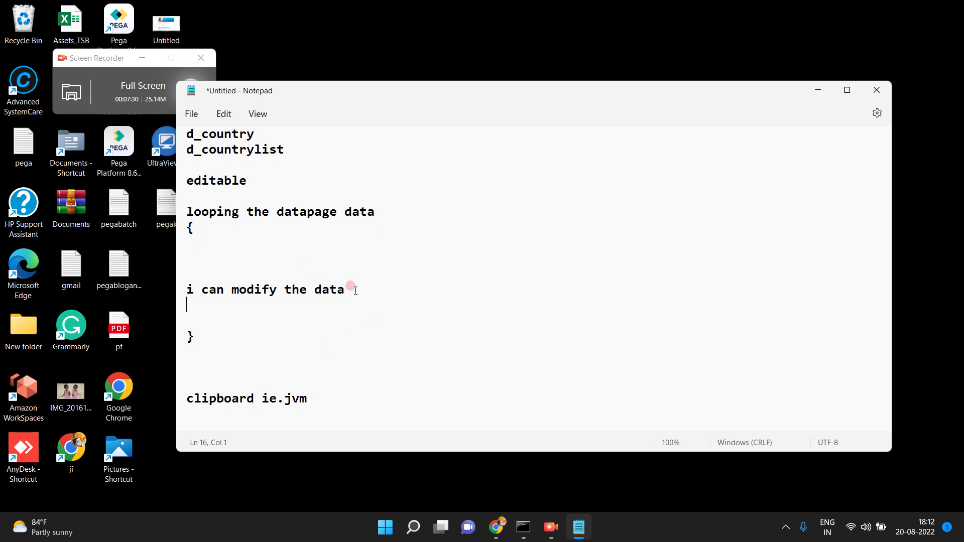
pyautogui.write('you')
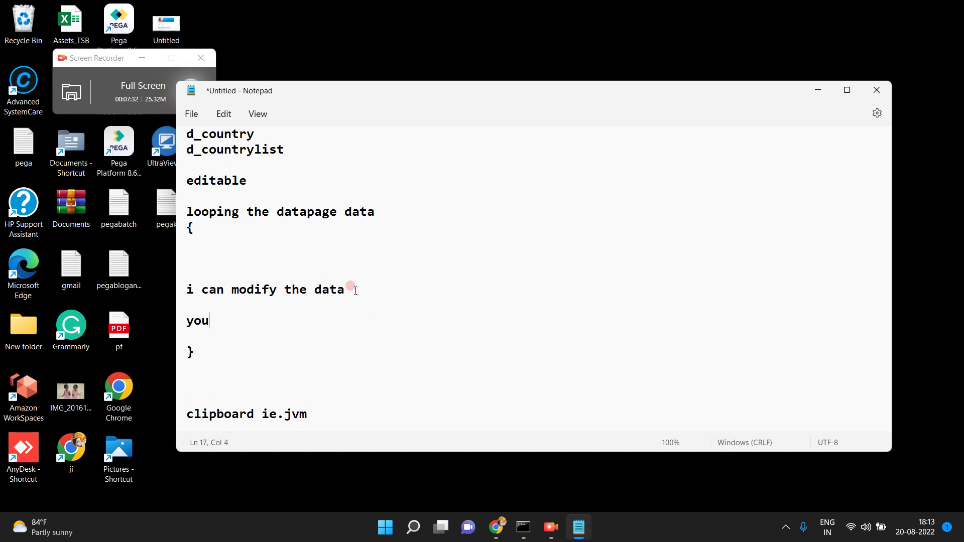
pyautogui.write(' have to explic')
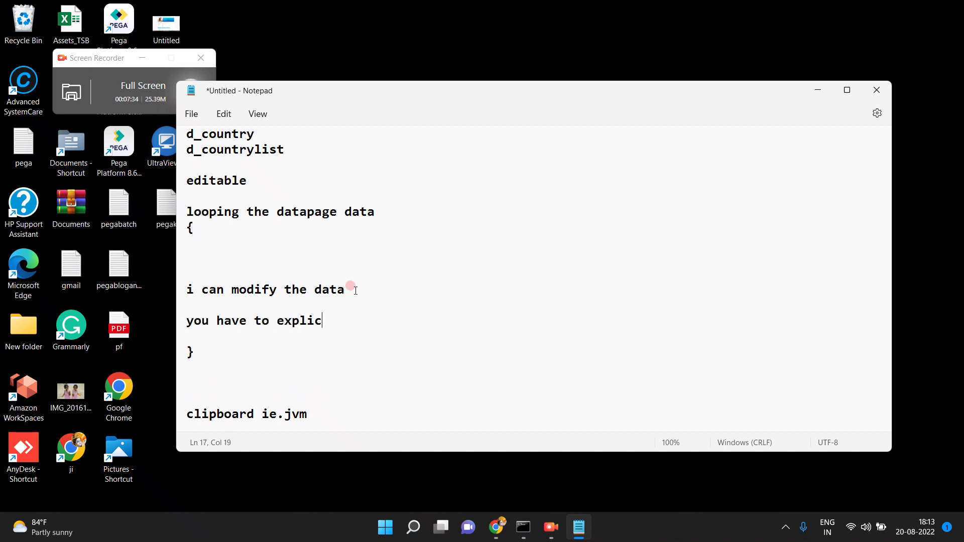
pyautogui.write('ity wrire some lgo')
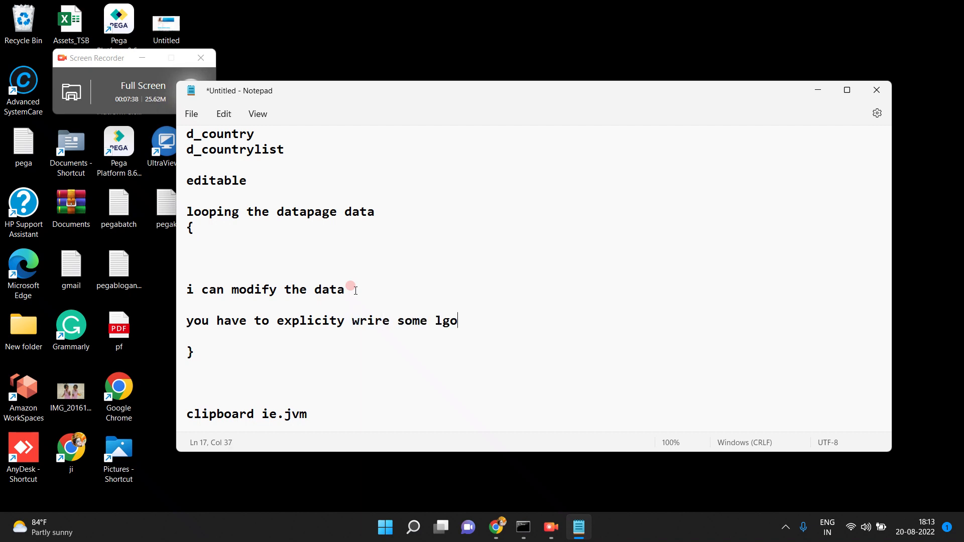
pyautogui.write('ic to sae the data into')
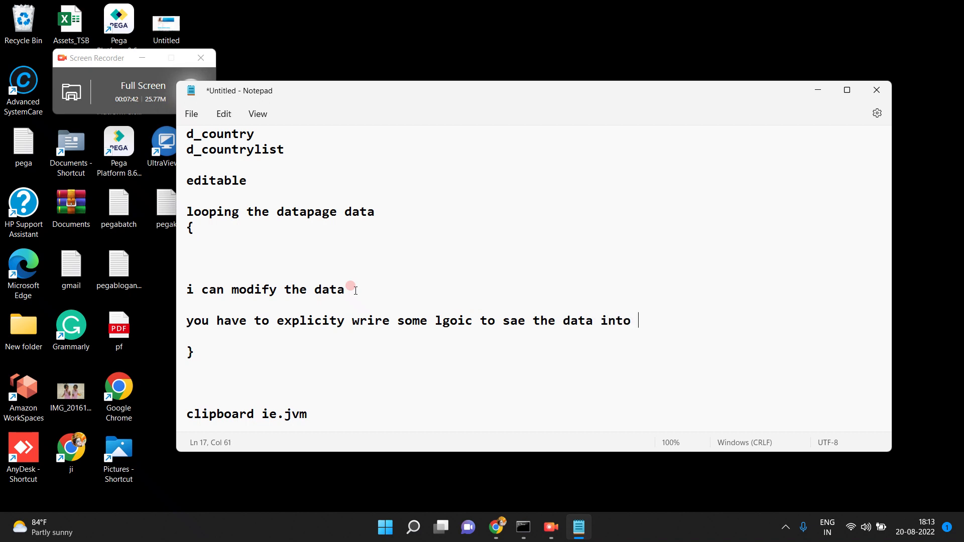
pyautogui.write(' soem')
pyautogui.press('BackSpace')
pyautogui.press('BackSpace')
pyautogui.write('me')
# Add the lines "savabledatapage" and "if you" below the clipboard line.
pyautogui.press('Down')
pyautogui.press('Down')
pyautogui.press('Down')
pyautogui.press('Down')
pyautogui.press('Down')
pyautogui.press('Return')
pyautogui.press('Return')
pyautogui.write('save')
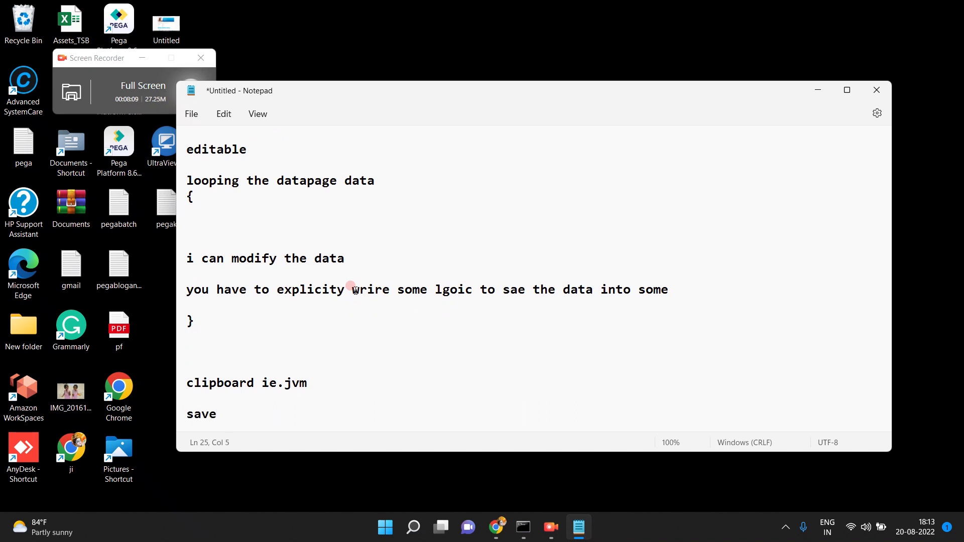
pyautogui.press('BackSpace')
pyautogui.write('abledatapage')
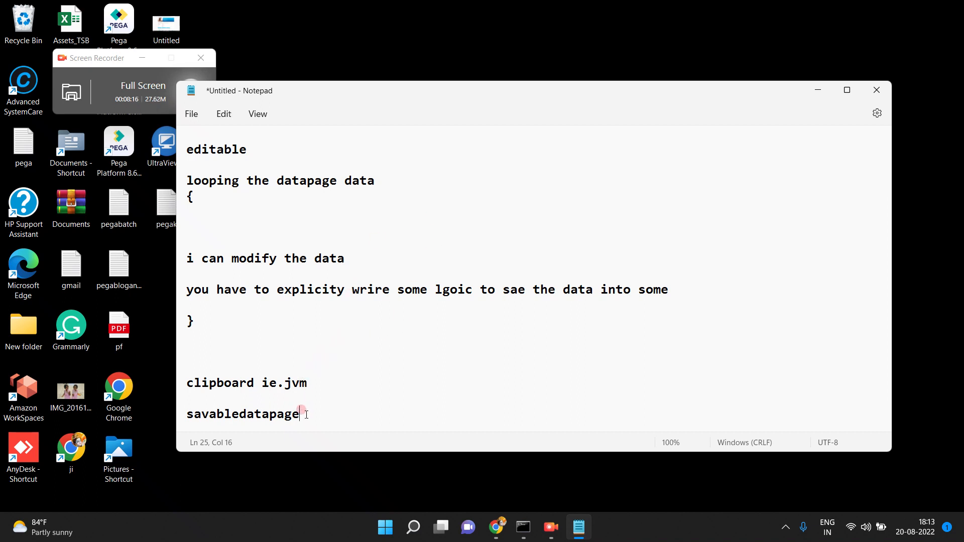
pyautogui.press('Return')
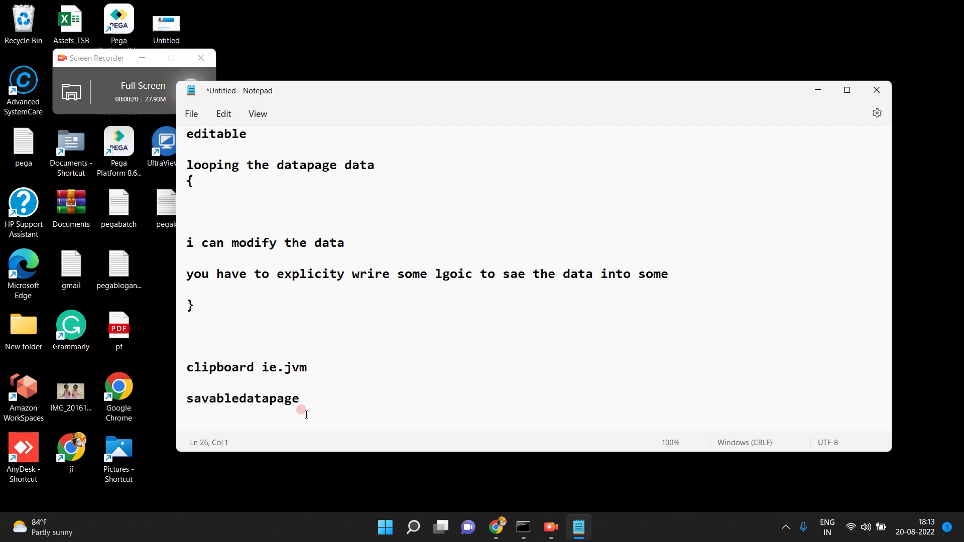
pyautogui.write('if you')
# Highlight the whole sentence about explicitly writing logic to save the data.
pyautogui.click(189, 274)
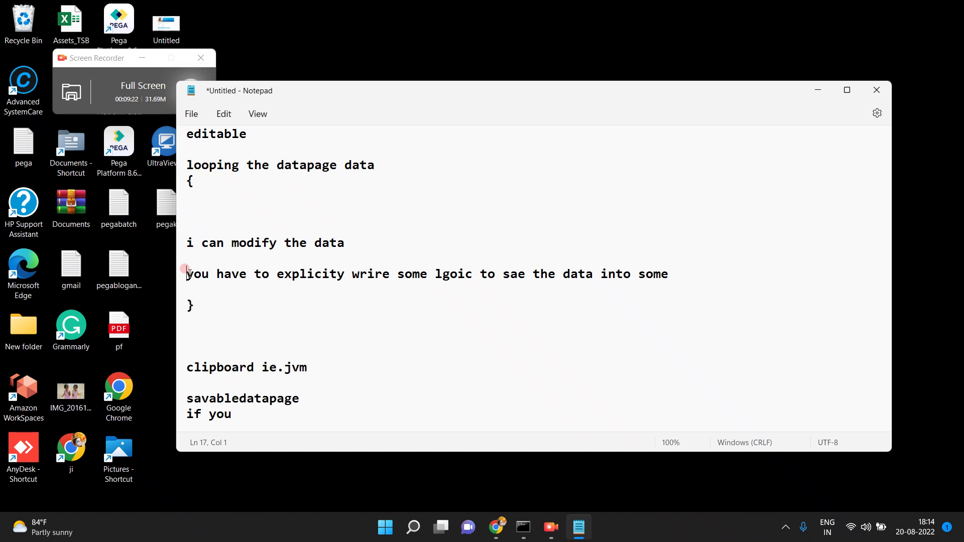
pyautogui.moveTo(673, 273); pyautogui.dragTo(680, 274)
pyautogui.click(679, 270)
pyautogui.tripleClick(680, 270)
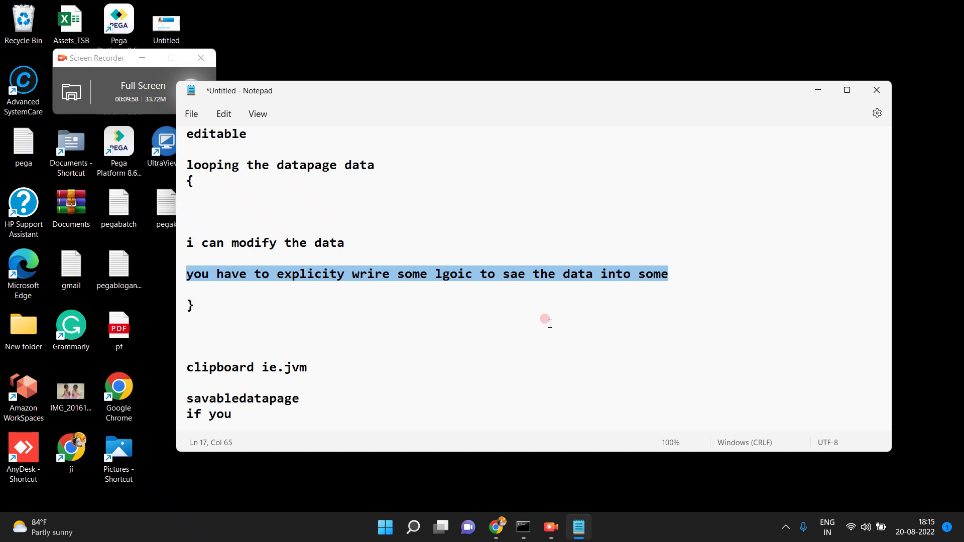
# Add the word "countries" at the end of the note, a few blank lines below "if you".
pyautogui.click(292, 413)
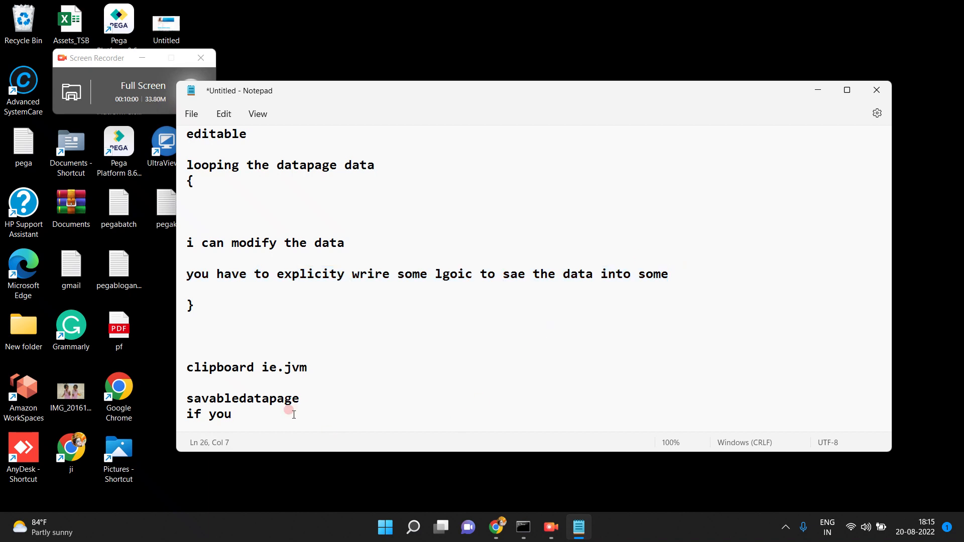
pyautogui.press('Return')
pyautogui.press('Return')
pyautogui.press('Return')
pyautogui.press('Return')
pyautogui.press('Return')
pyautogui.write('countries')
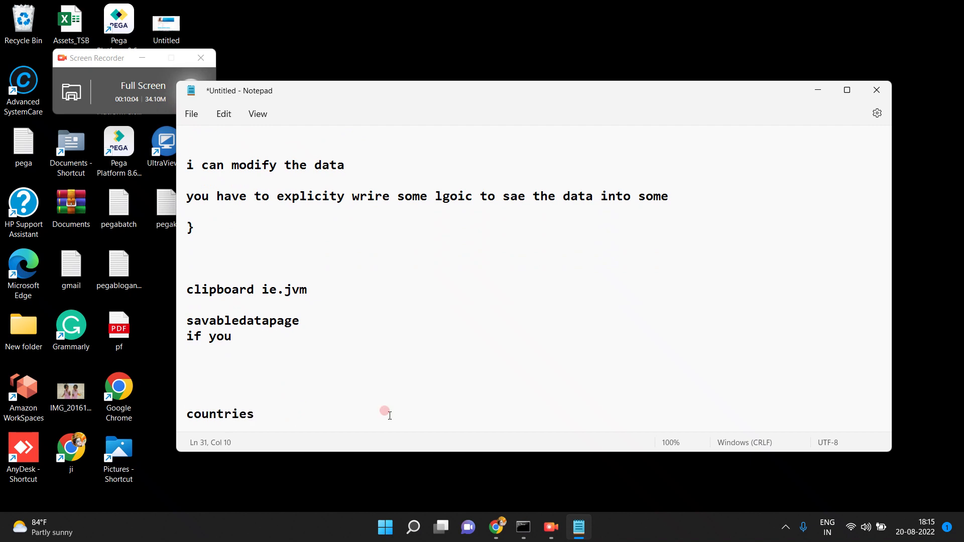
# Switch to Pega Dev Studio, closing the Clipboard Viewer window, and save and run the Insurance Claim case type.
pyautogui.click(496, 527)
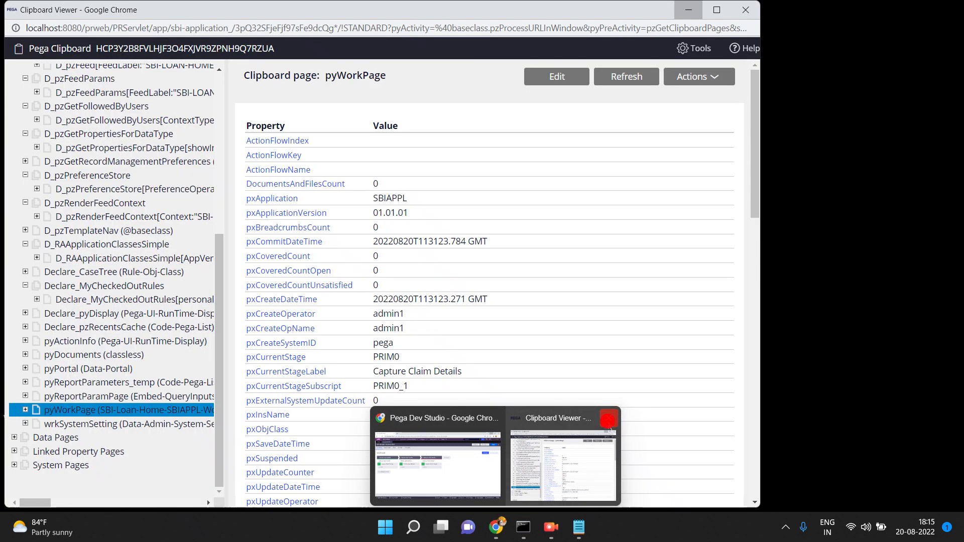
pyautogui.click(609, 418)
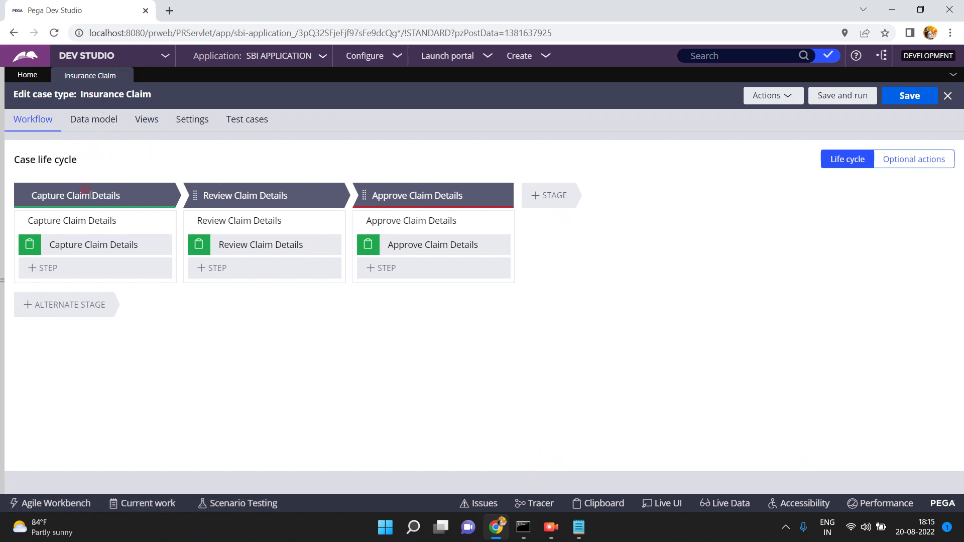
pyautogui.click(847, 96)
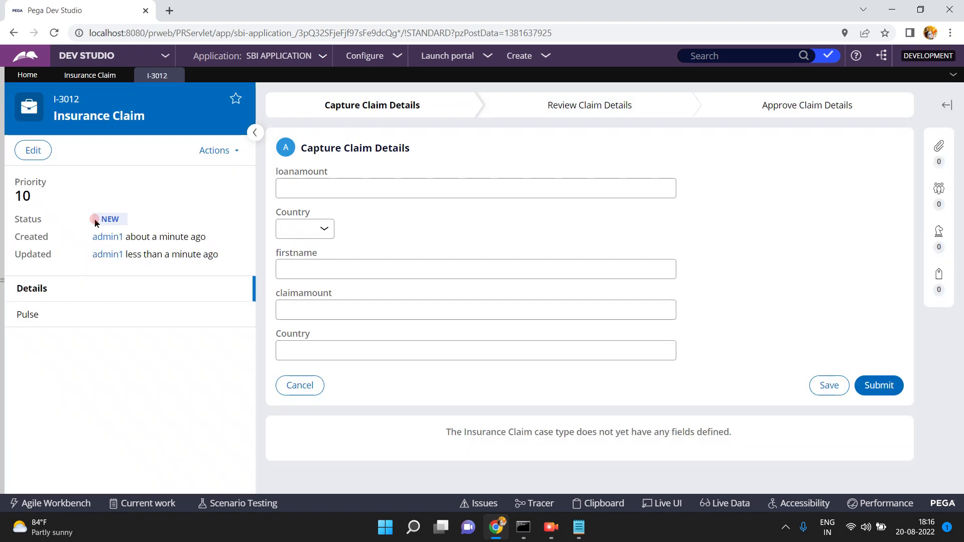
# Examine the choices offered by the Country dropdown on the Capture Claim Details form.
pyautogui.moveTo(95, 222); pyautogui.dragTo(323, 228)
pyautogui.click(320, 235)
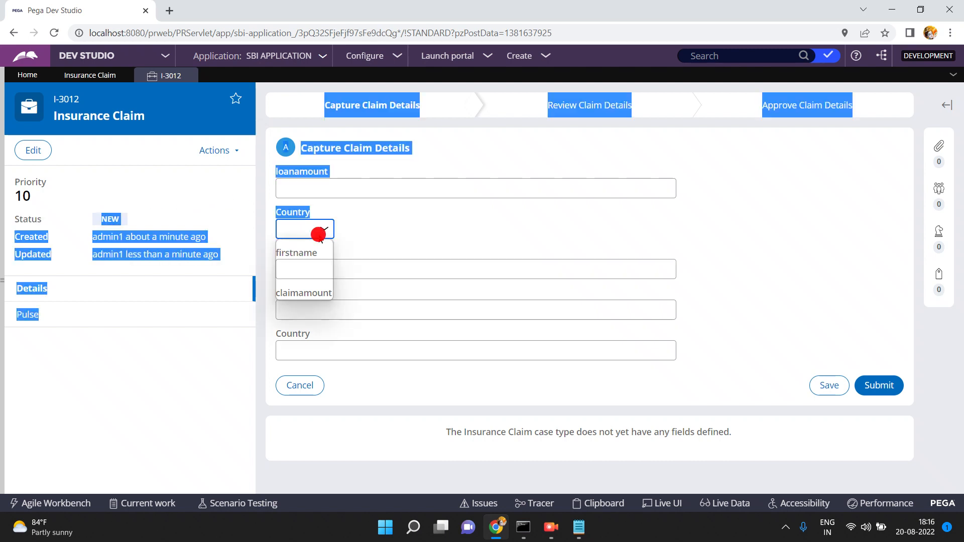
pyautogui.click(412, 213)
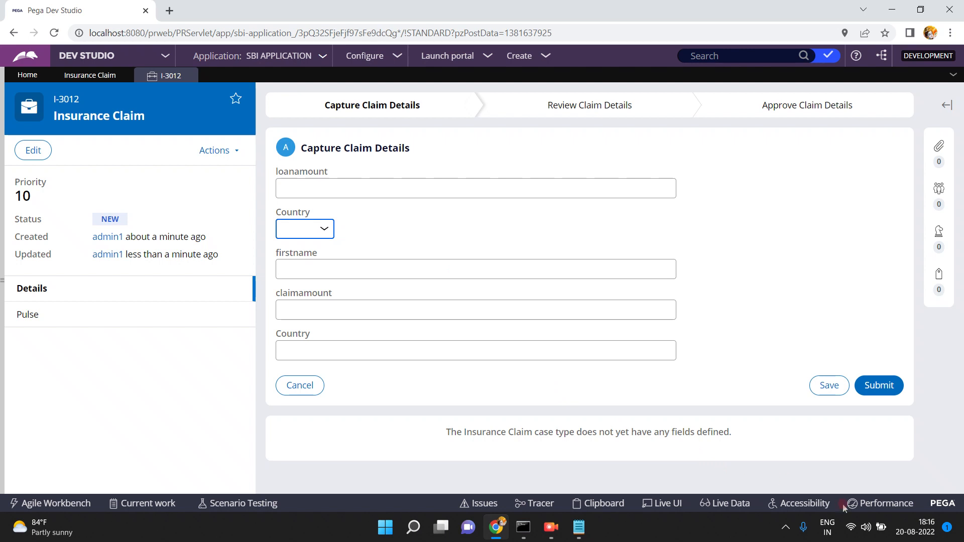
# Inspect the Capture Claim Details form with Live UI and open the CaptureClaimDetails section rule from its firstname field.
pyautogui.click(666, 505)
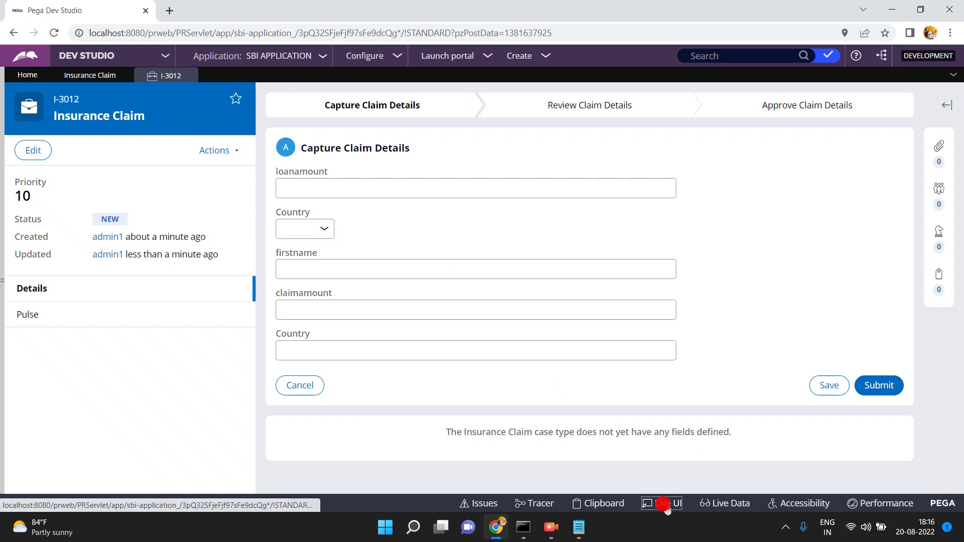
pyautogui.click(433, 274)
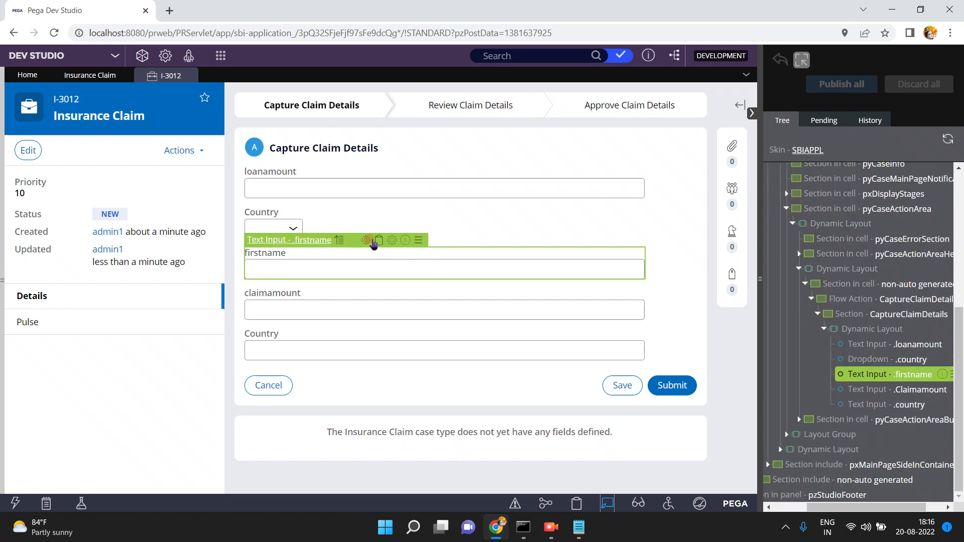
pyautogui.click(367, 241)
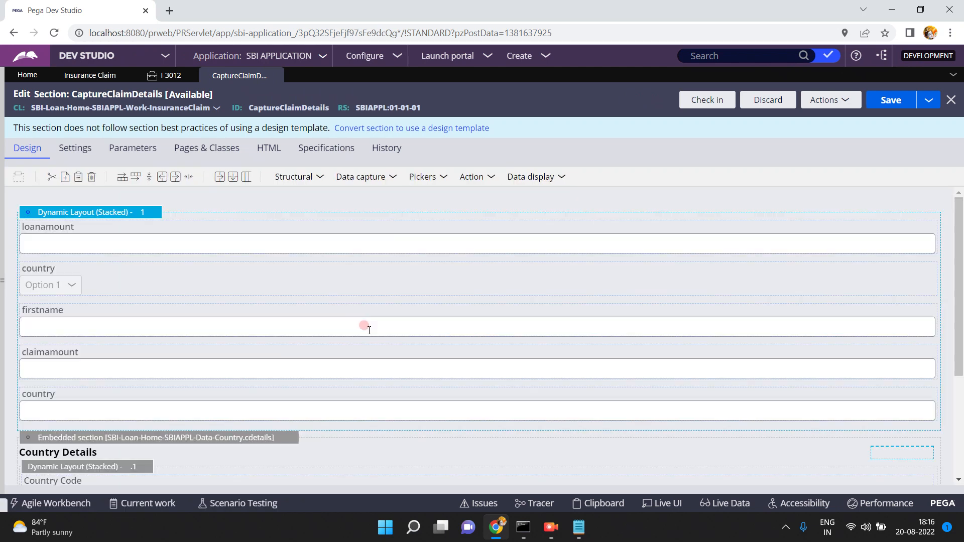
# Open the D_CountryList data page that serves as list source of the section's country dropdown.
pyautogui.click(106, 280)
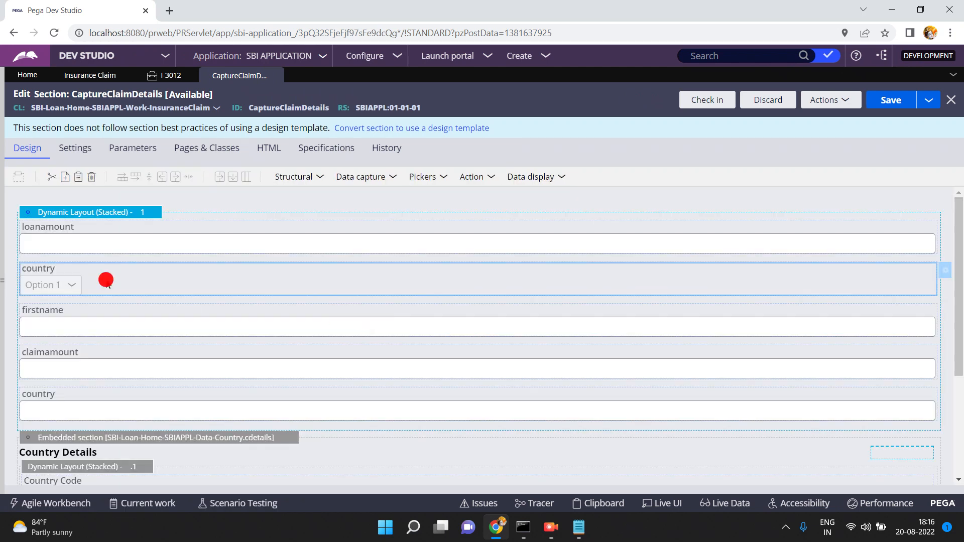
pyautogui.doubleClick(106, 281)
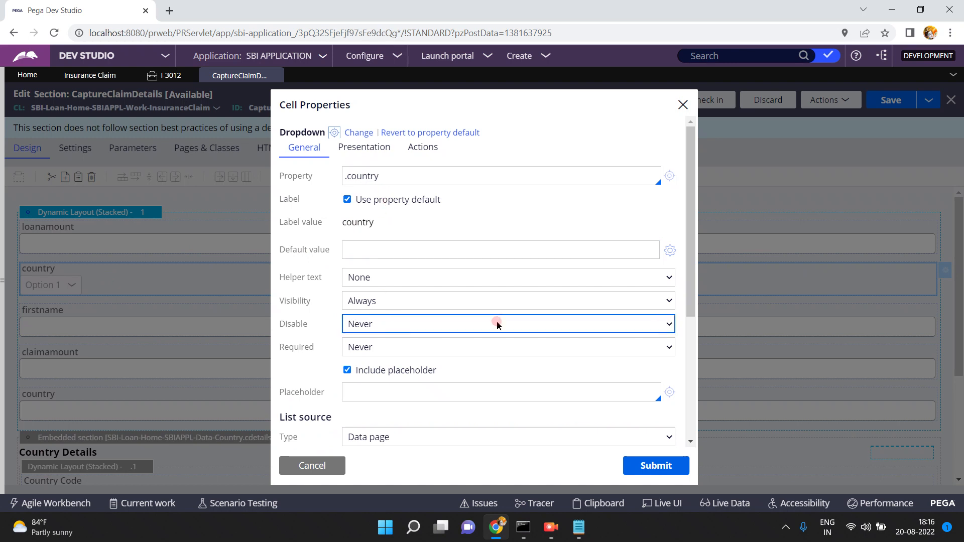
pyautogui.click(690, 411)
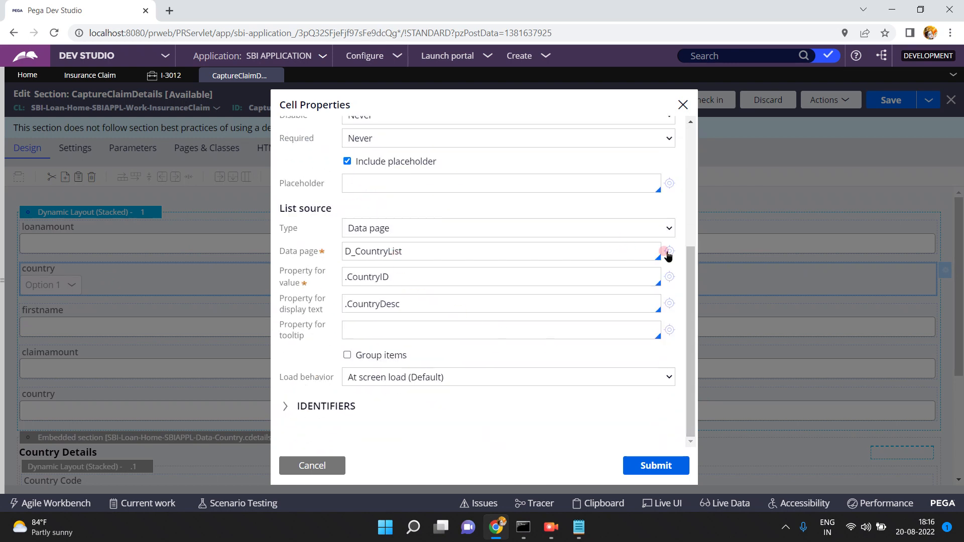
pyautogui.click(670, 252)
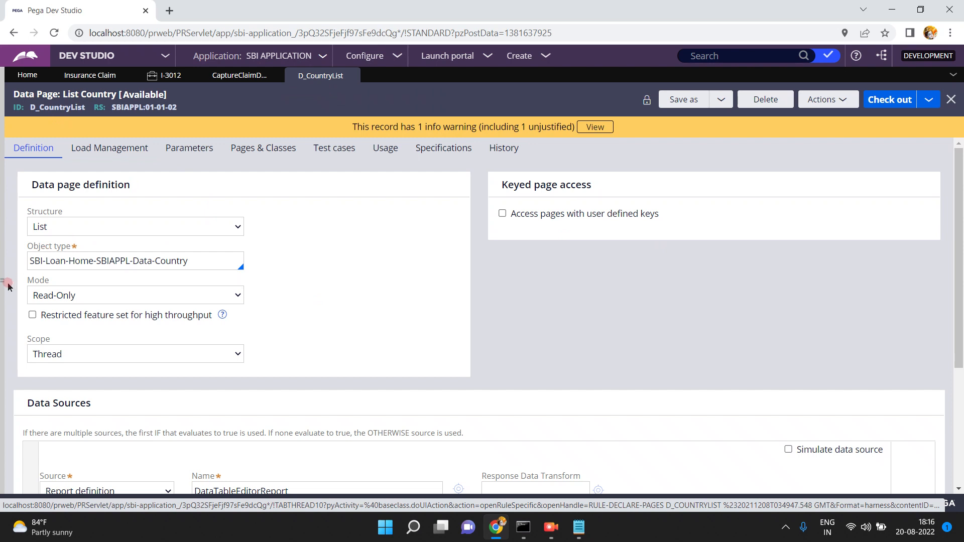
# Open the Country data type and view its stored records.
pyautogui.moveTo(1, 286)
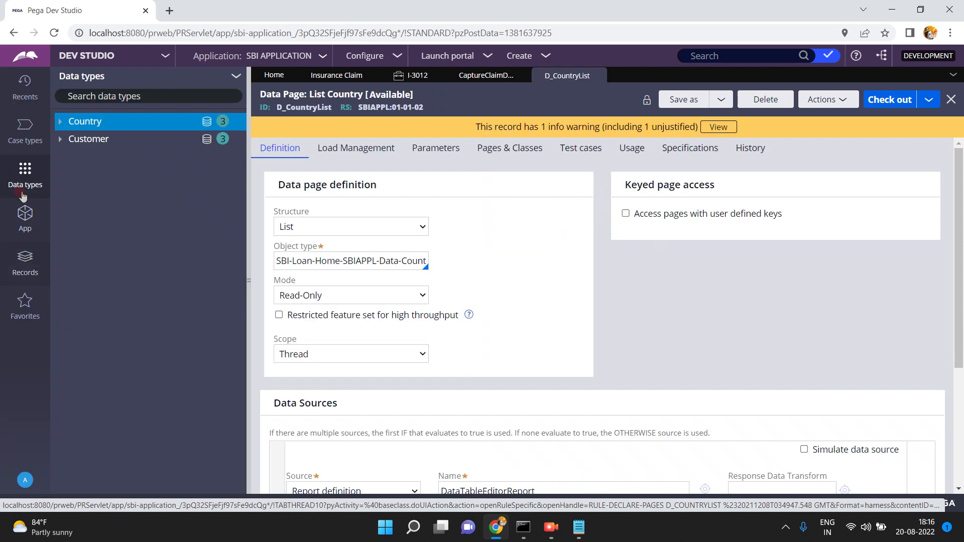
pyautogui.click(84, 123)
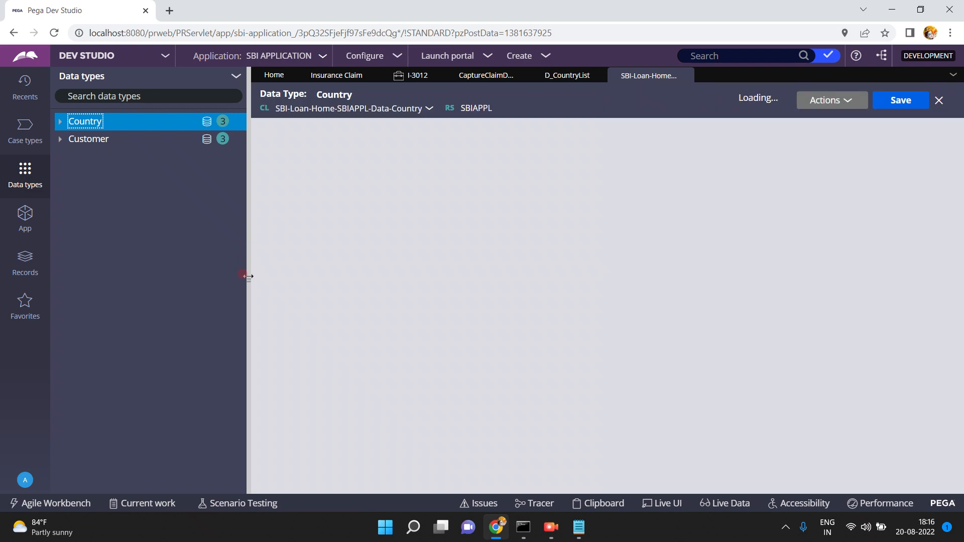
pyautogui.click(248, 276)
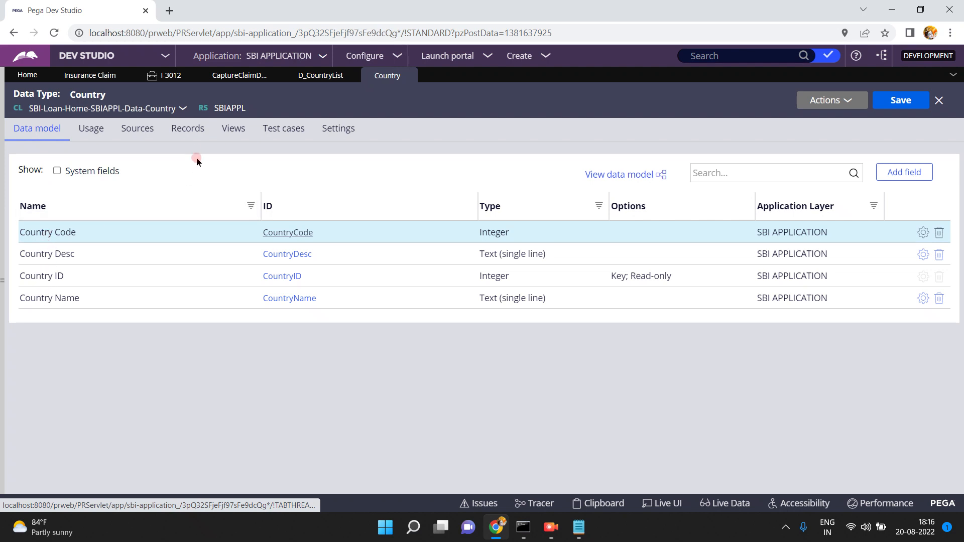
pyautogui.click(186, 129)
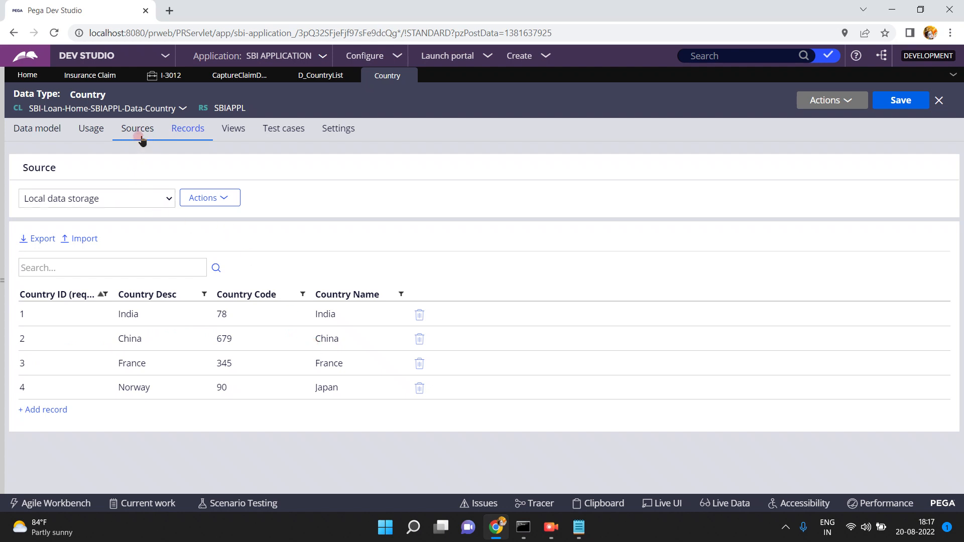
# Review which data pages use the Country data type, including D_CountryList and D_CountrySavable.
pyautogui.click(92, 132)
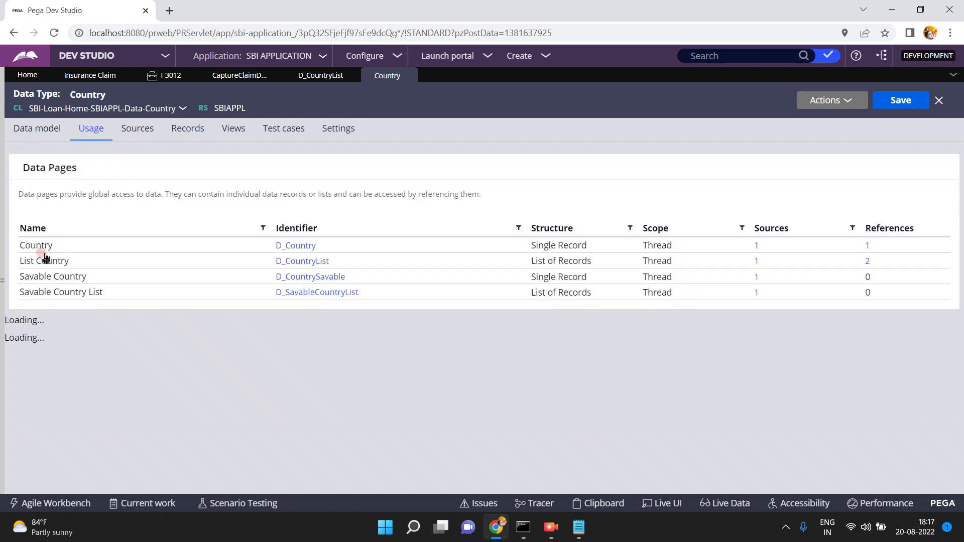
pyautogui.click(295, 262)
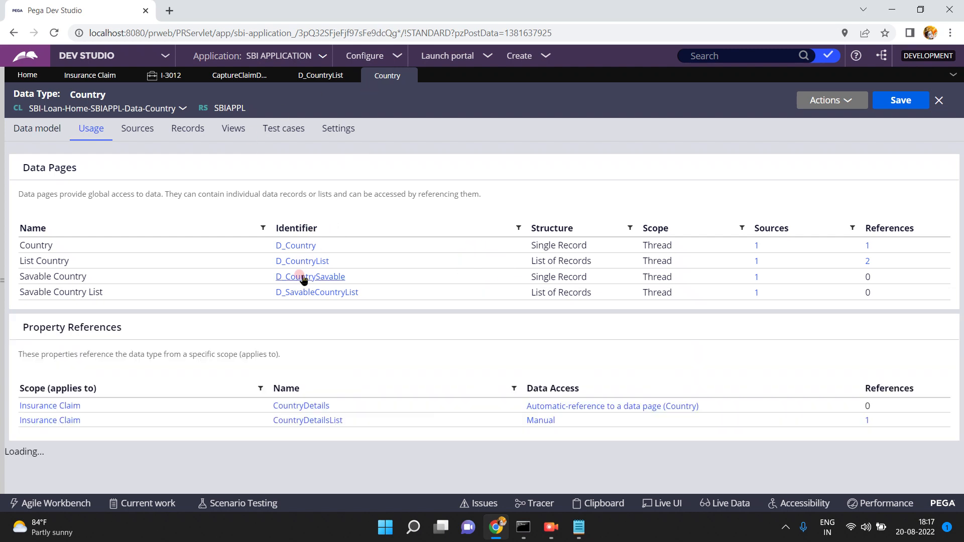
pyautogui.click(304, 277)
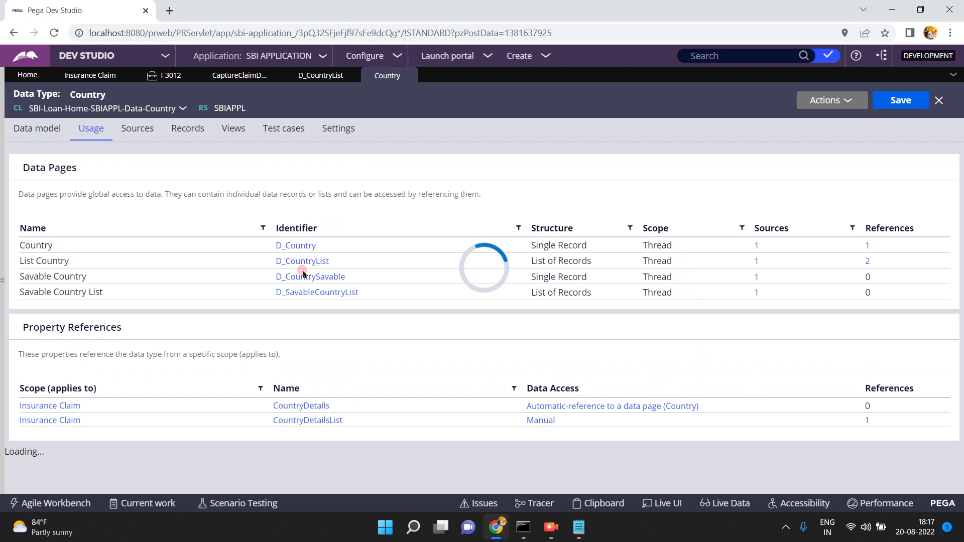
# Return to the D_CountryList data page and examine its structure choices, object type and data source.
pyautogui.click(324, 75)
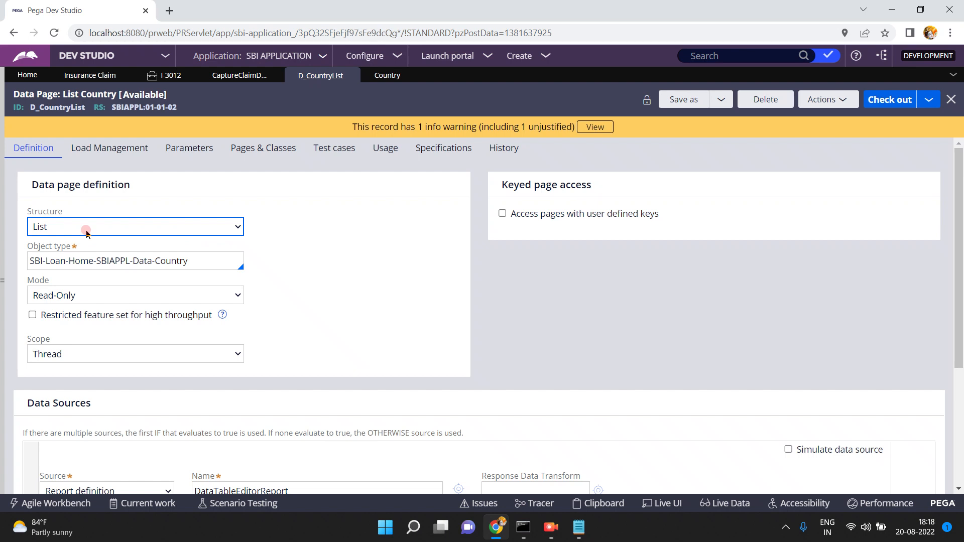
pyautogui.click(87, 233)
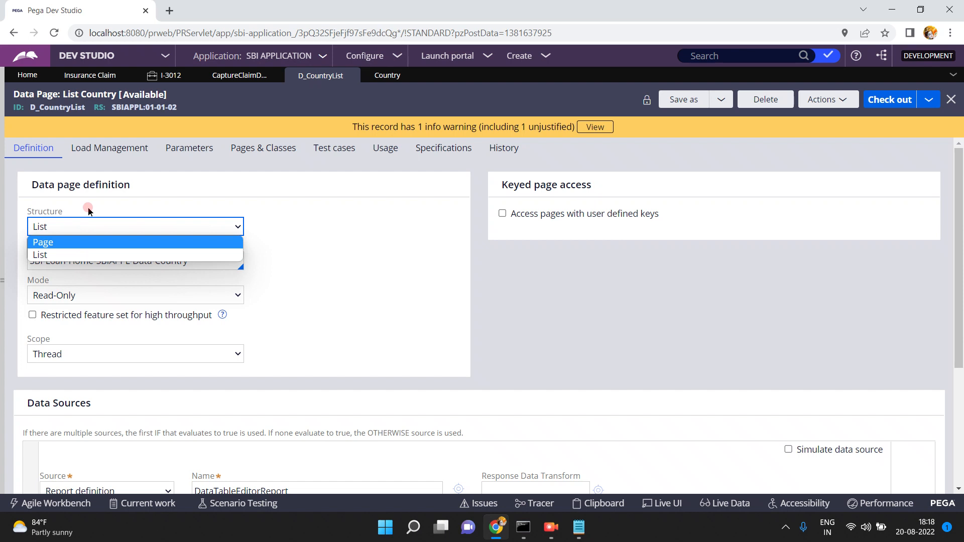
pyautogui.click(371, 261)
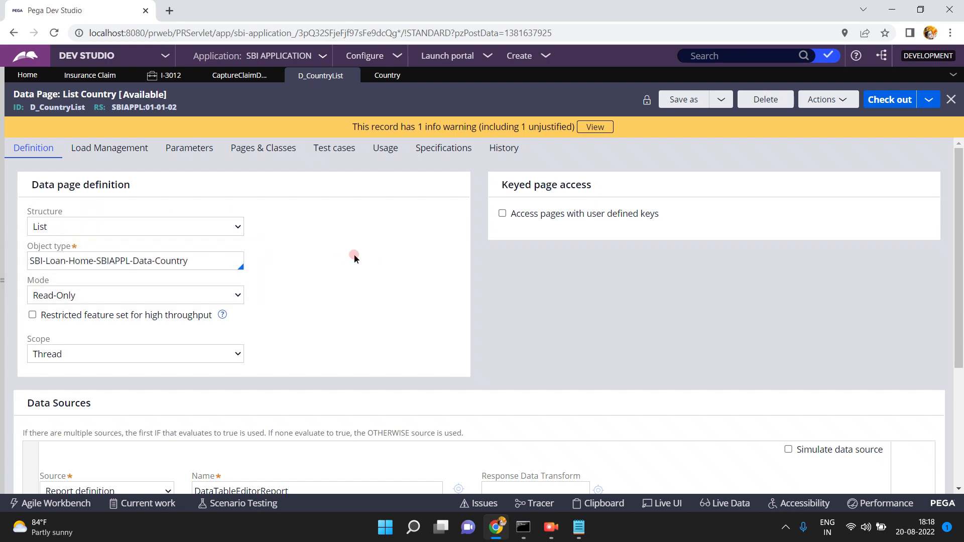
pyautogui.doubleClick(212, 258)
pyautogui.doubleClick(212, 259)
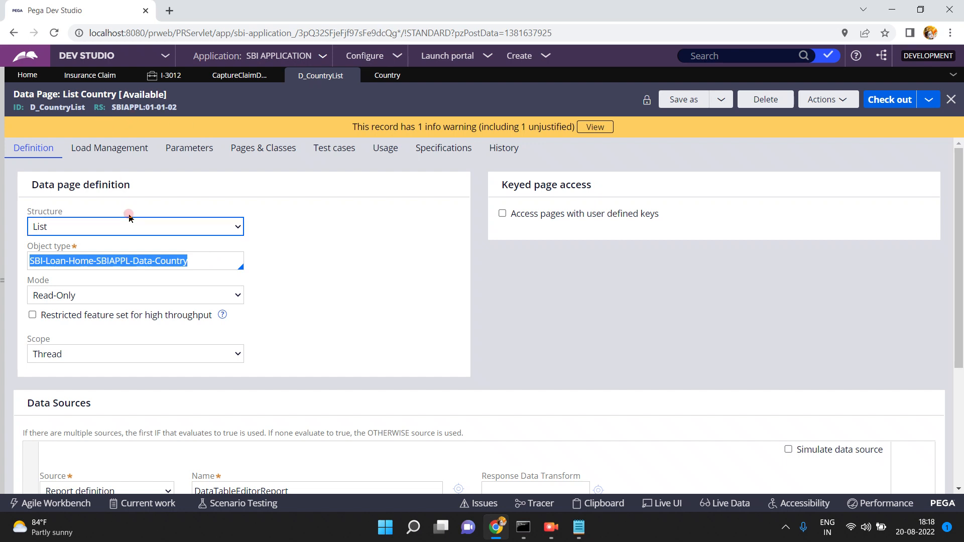
pyautogui.doubleClick(194, 257)
pyautogui.tripleClick(193, 257)
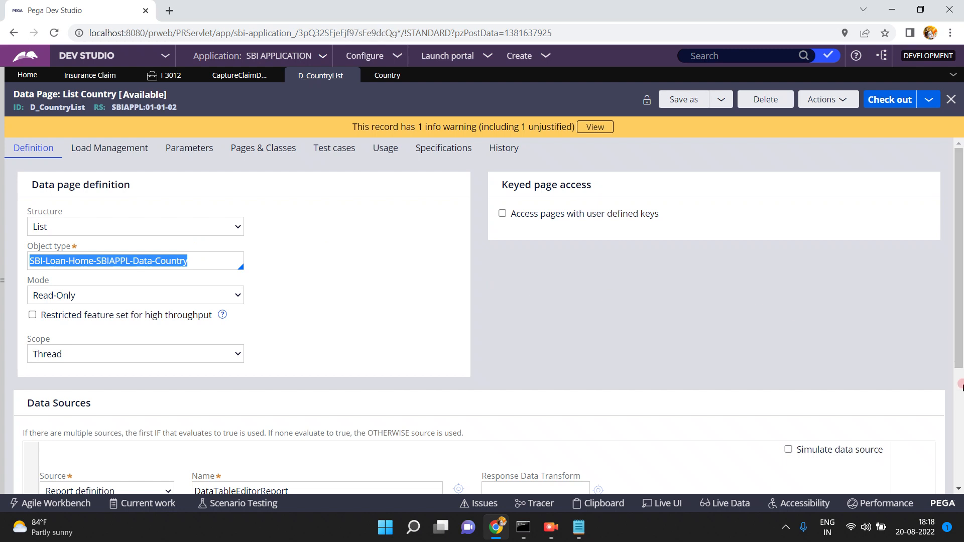
pyautogui.scroll(-4, 691, 287)
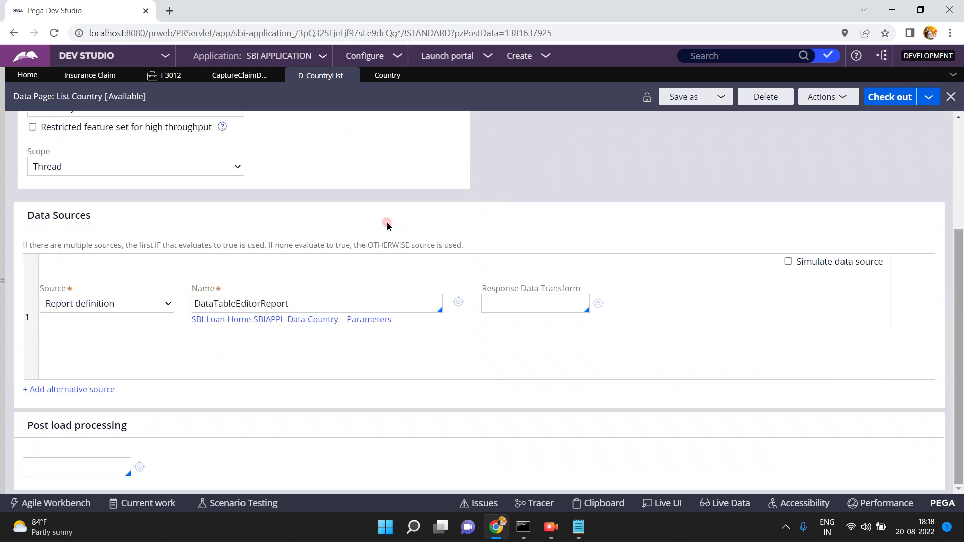
pyautogui.scroll(4, 582, 327)
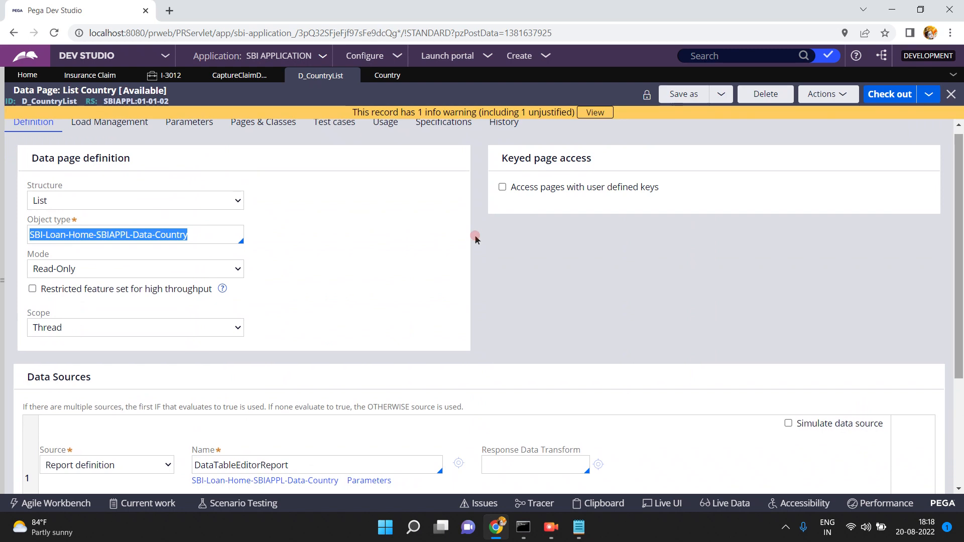
# Examine the available modes of D_CountryList and the scope choices offered for Read-Only mode.
pyautogui.click(157, 293)
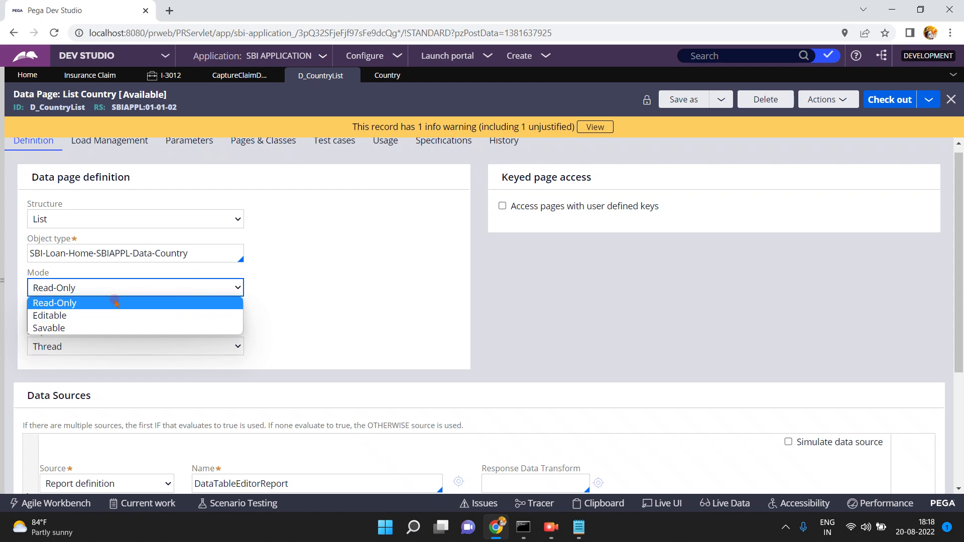
pyautogui.click(345, 276)
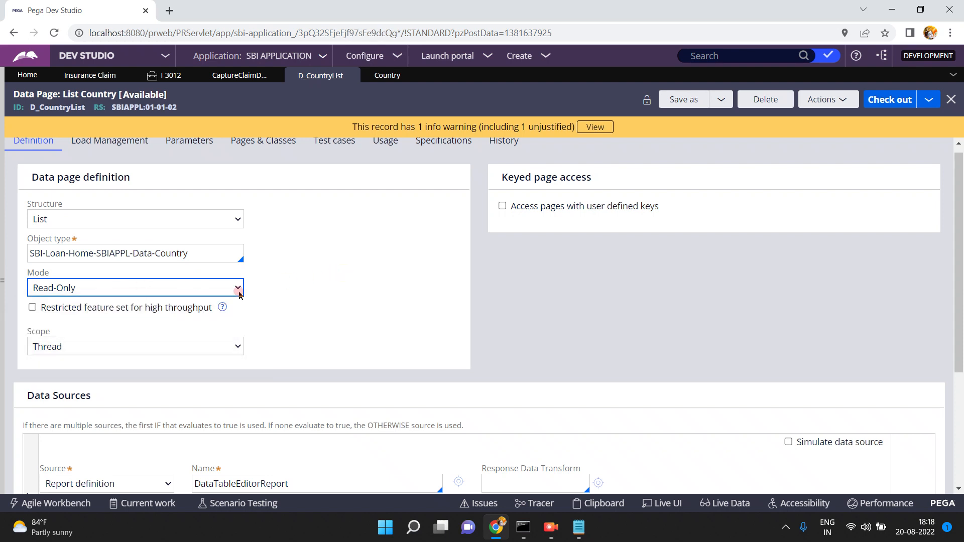
pyautogui.click(143, 349)
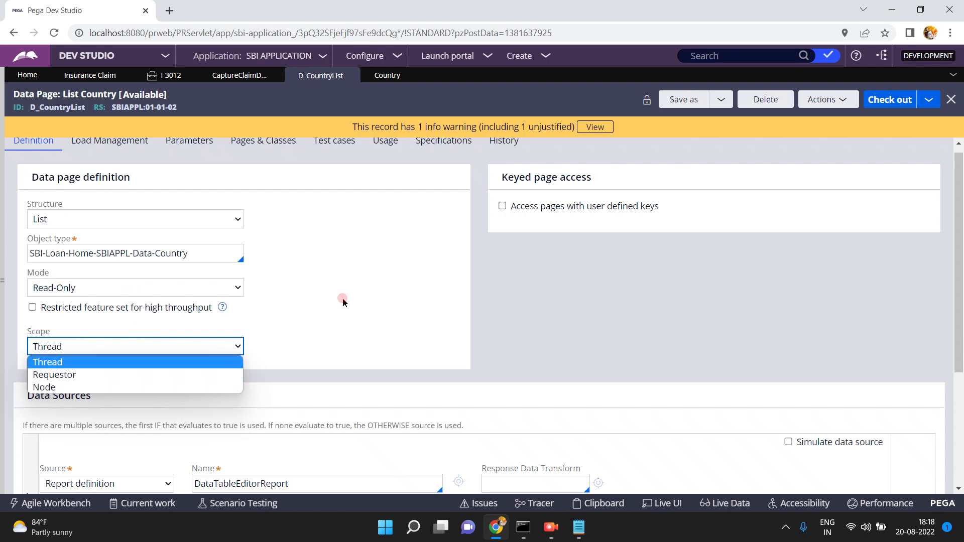
pyautogui.click(318, 296)
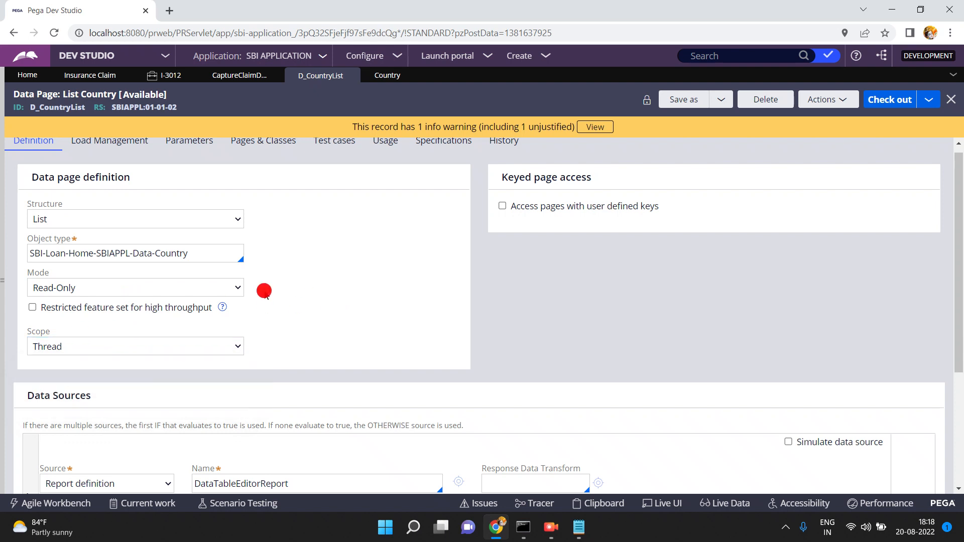
pyautogui.click(73, 353)
pyautogui.click(73, 351)
# Set the data page's mode to Editable and check the scope choices offered for it.
pyautogui.click(82, 288)
pyautogui.click(67, 316)
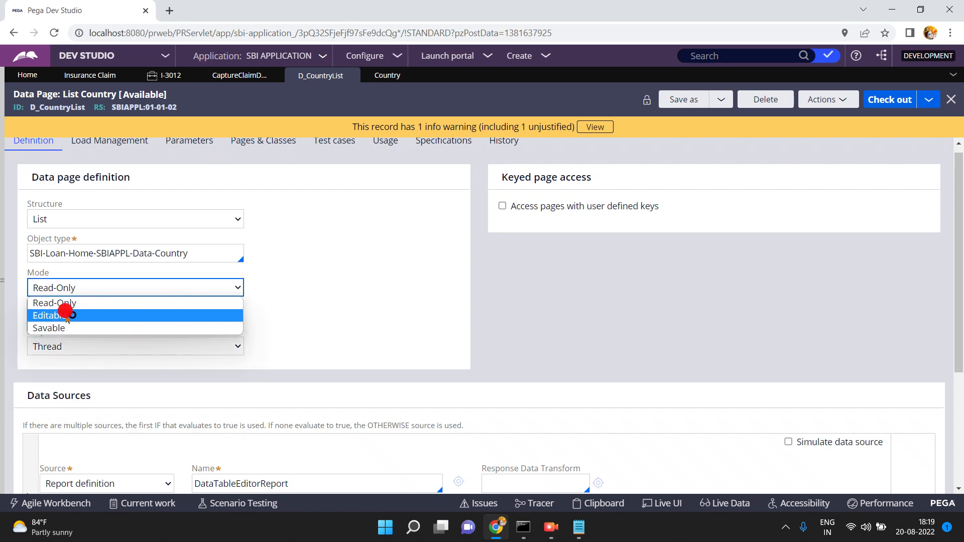
pyautogui.click(71, 346)
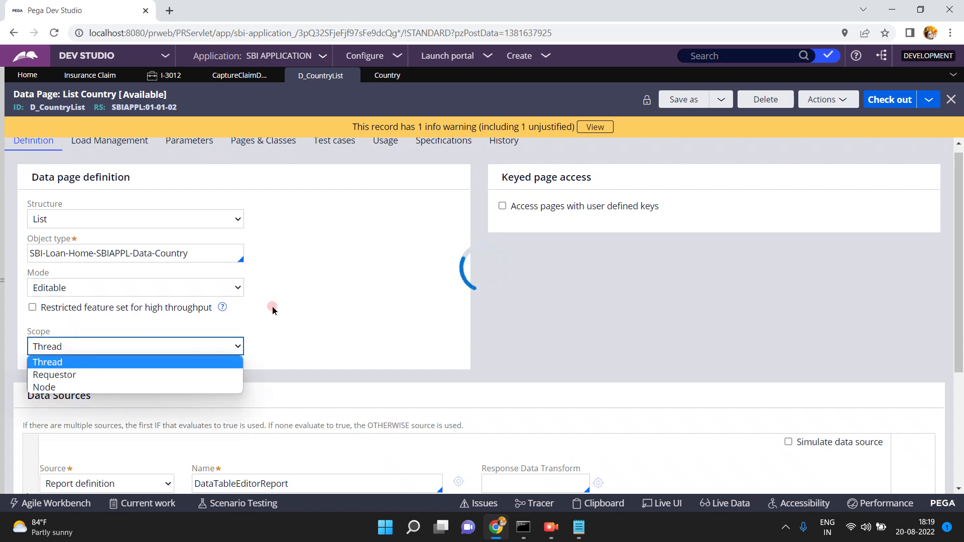
pyautogui.click(378, 280)
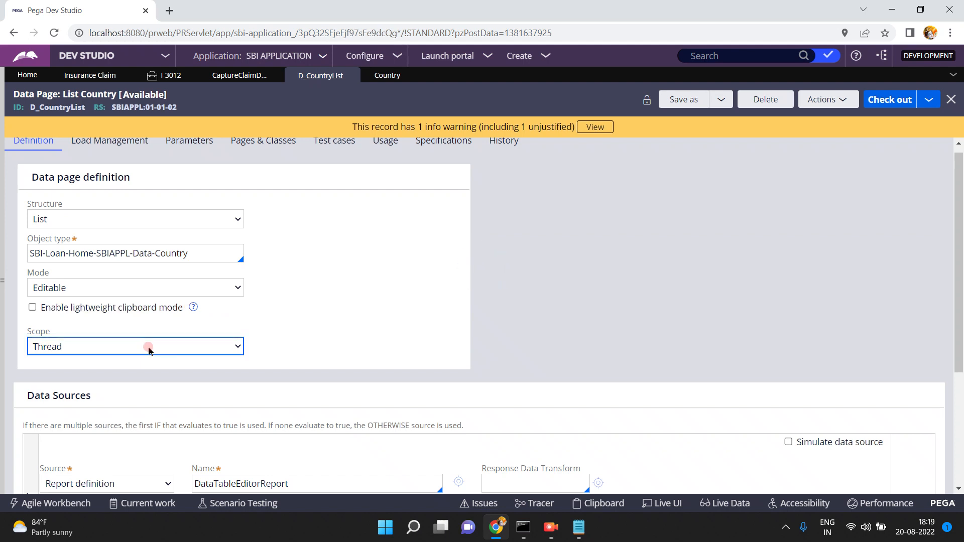
pyautogui.click(150, 349)
pyautogui.click(150, 349)
pyautogui.click(149, 349)
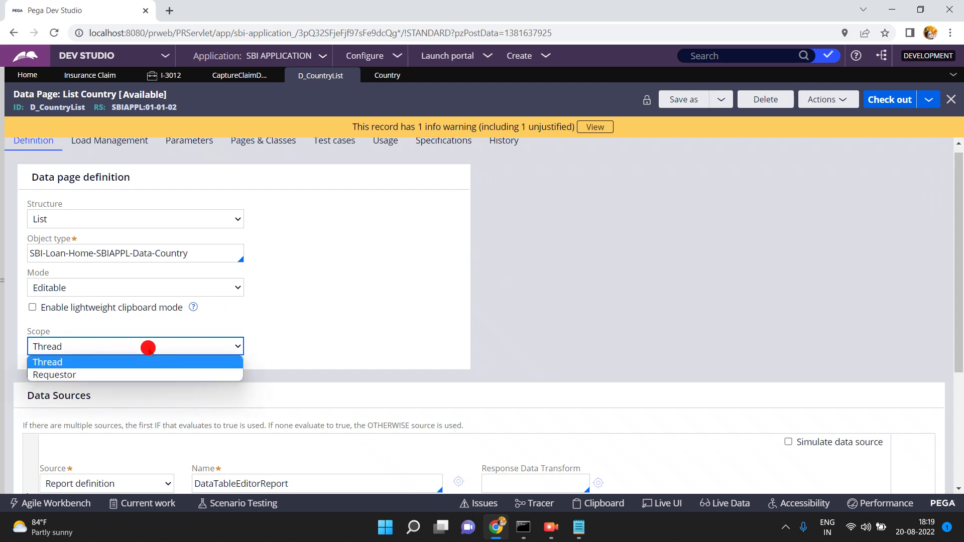
# Set the data page's mode to Savable and check its scope choices, keeping Thread.
pyautogui.click(130, 287)
pyautogui.click(96, 328)
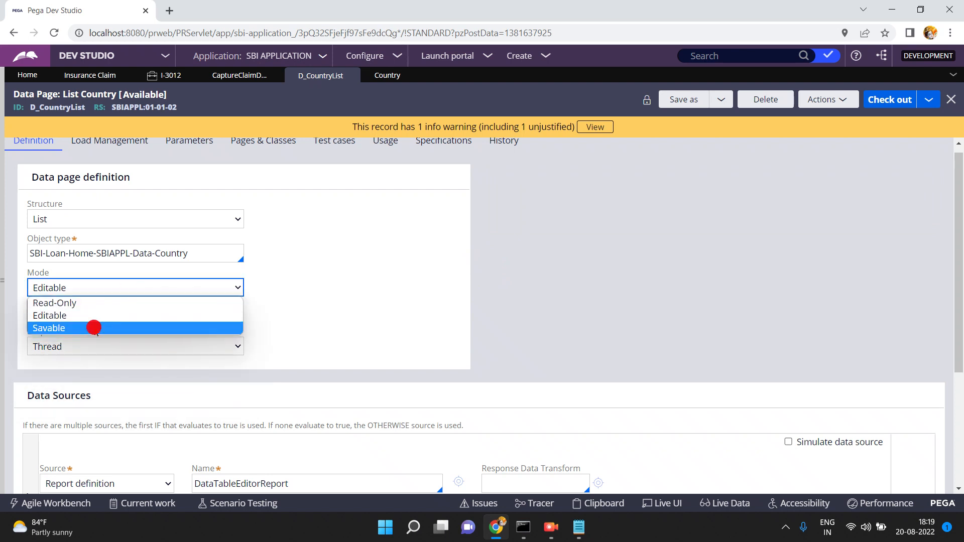
pyautogui.click(97, 324)
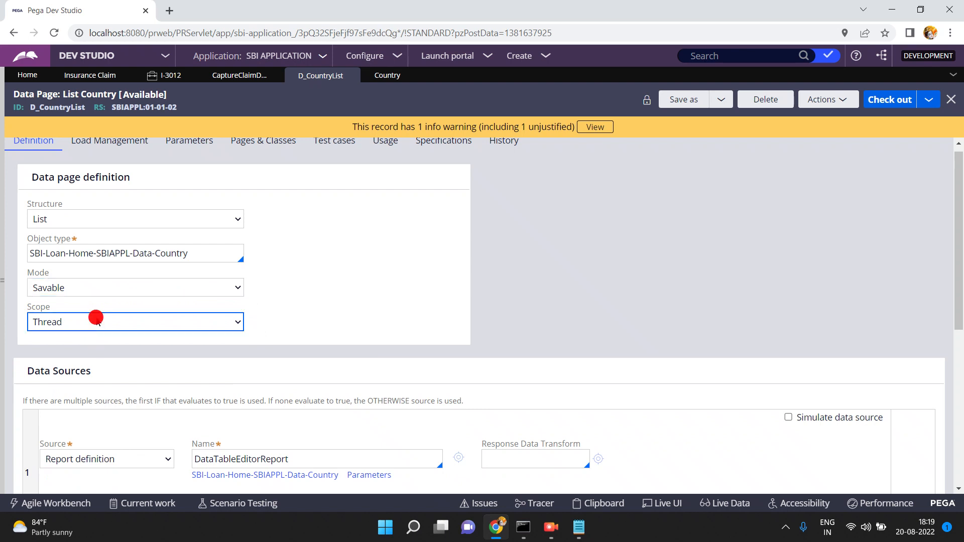
pyautogui.click(97, 324)
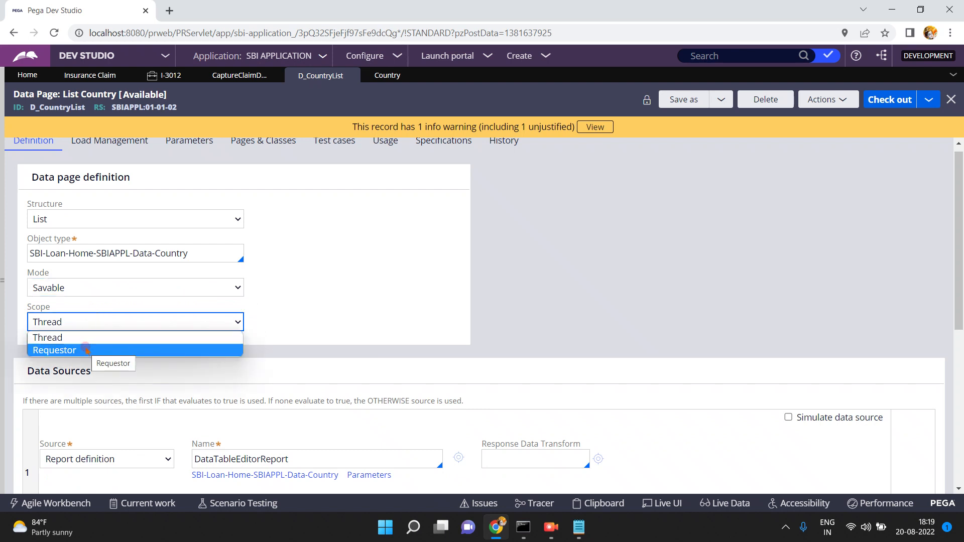
pyautogui.click(227, 302)
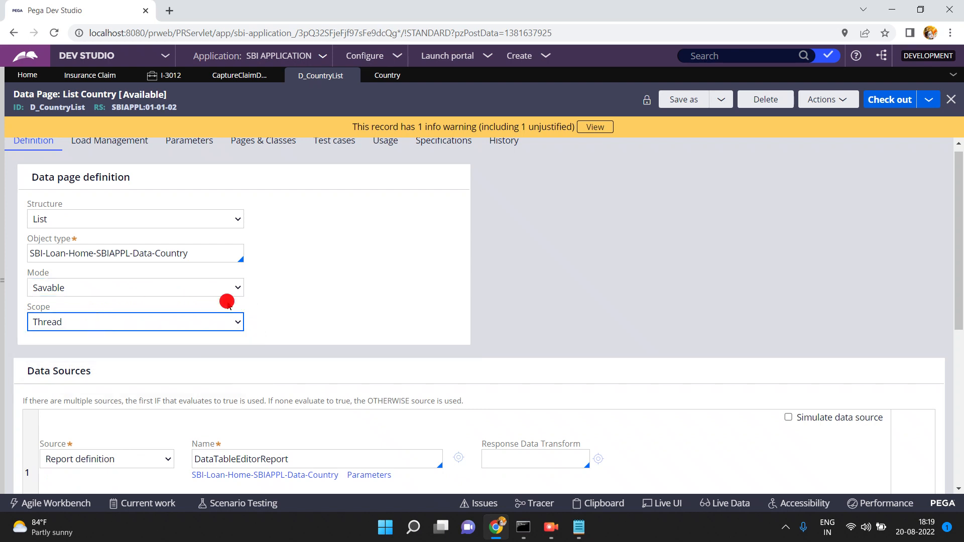
pyautogui.click(415, 275)
# Check the load management options of the Savable data page and return to the mode setting in its definition.
pyautogui.click(107, 287)
pyautogui.click(107, 288)
pyautogui.click(106, 146)
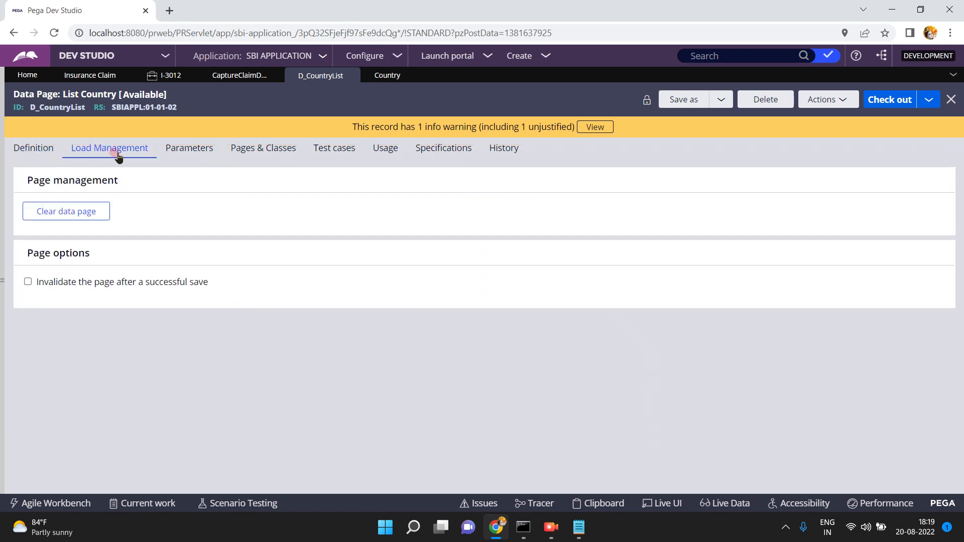
pyautogui.click(34, 149)
pyautogui.click(91, 301)
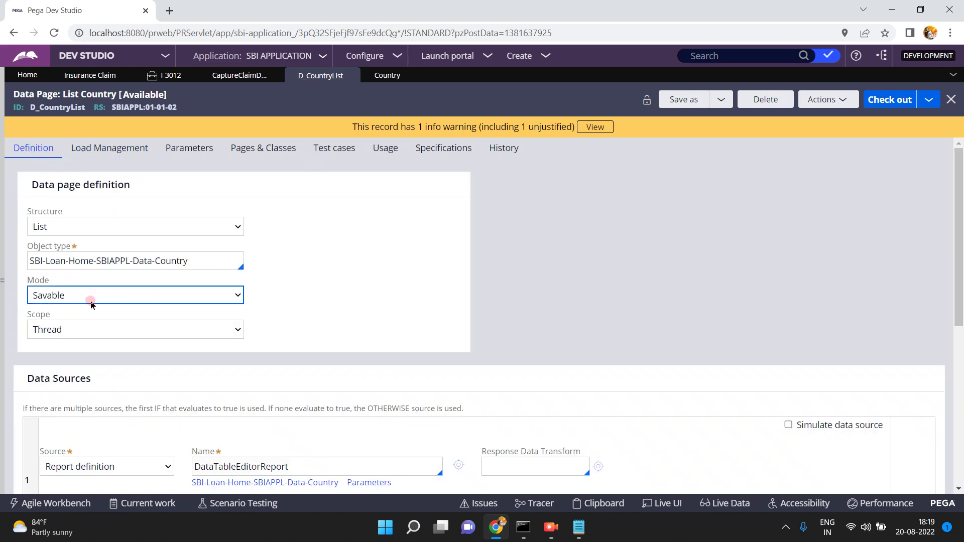
# Set the data page's mode to Read-Only with Thread scope kept and examine its refresh strategy and reload options.
pyautogui.click(89, 300)
pyautogui.click(77, 310)
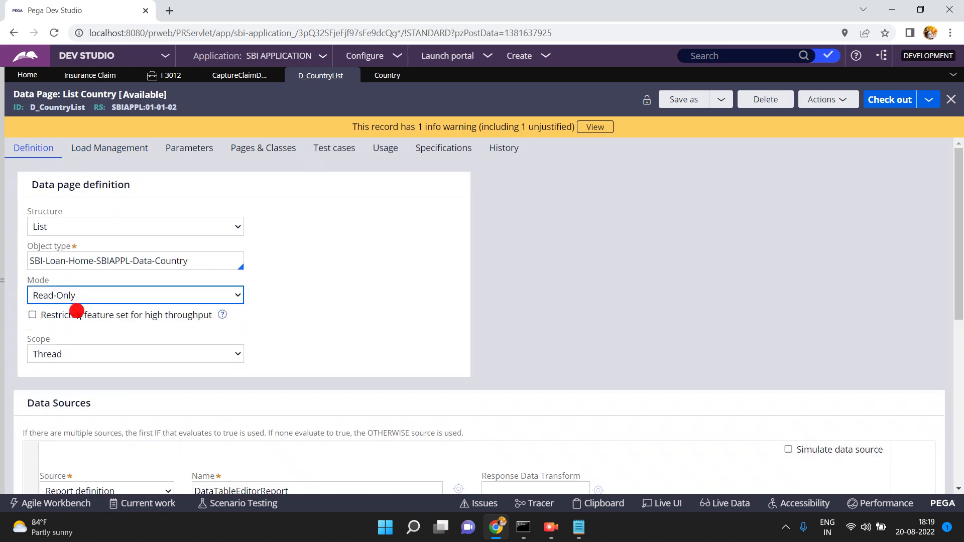
pyautogui.click(125, 147)
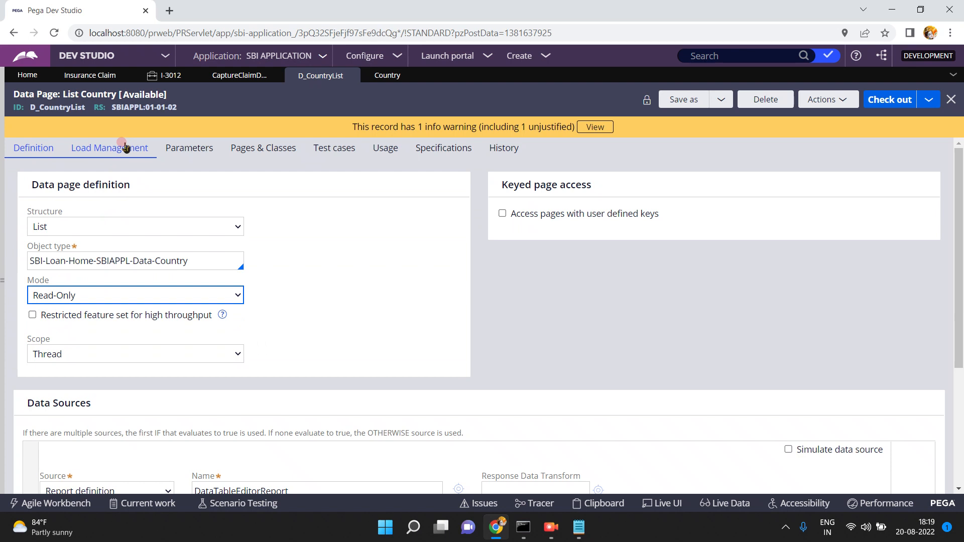
pyautogui.click(125, 154)
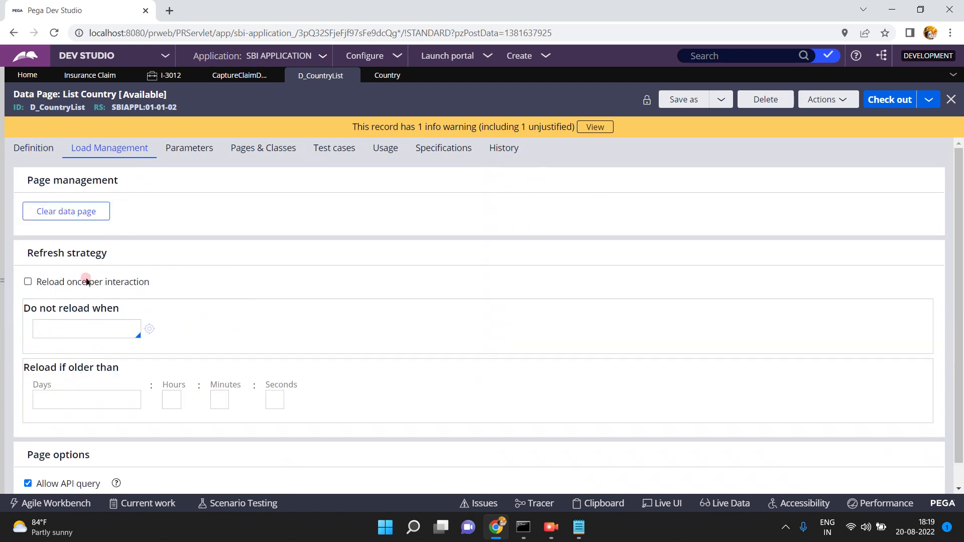
pyautogui.click(87, 395)
pyautogui.click(279, 290)
# Set the data page's mode to Editable and check the load management options offered for it.
pyautogui.click(18, 148)
pyautogui.click(73, 295)
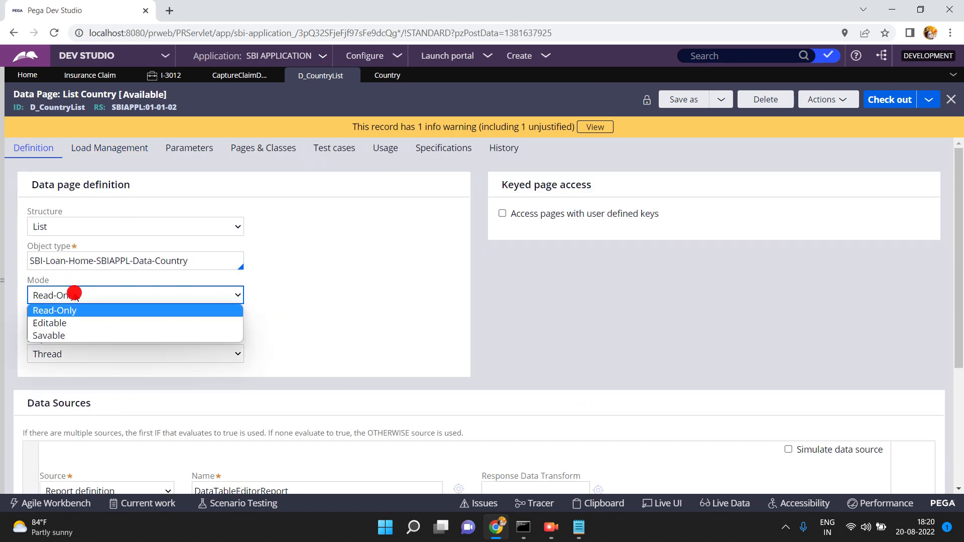
pyautogui.click(68, 324)
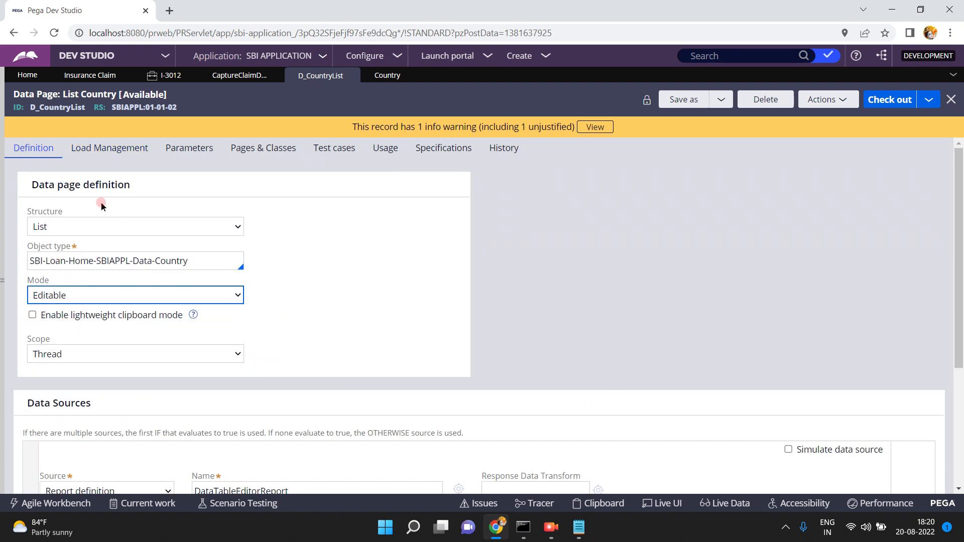
pyautogui.click(112, 155)
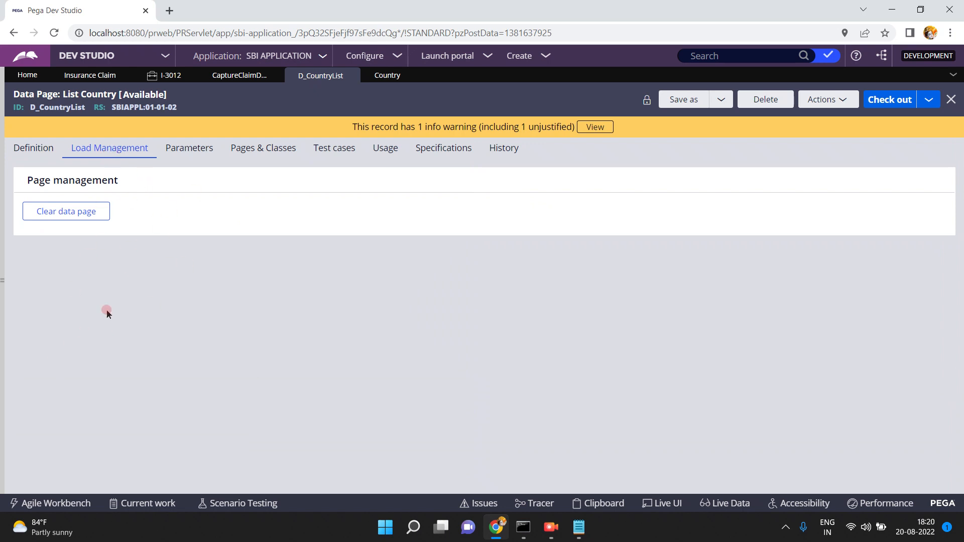
# Set the data page's mode to Savable and check its page management and page options for loading.
pyautogui.click(34, 152)
pyautogui.click(57, 300)
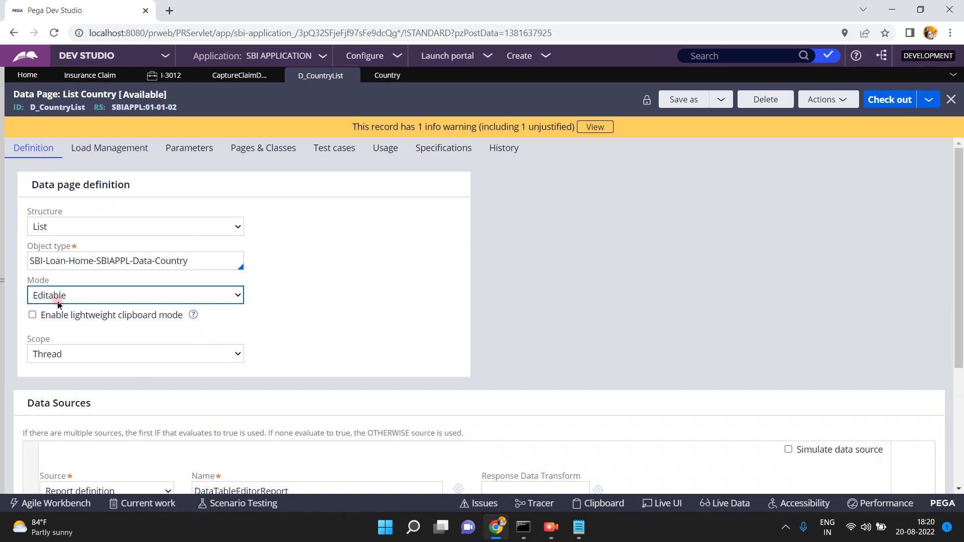
pyautogui.click(57, 335)
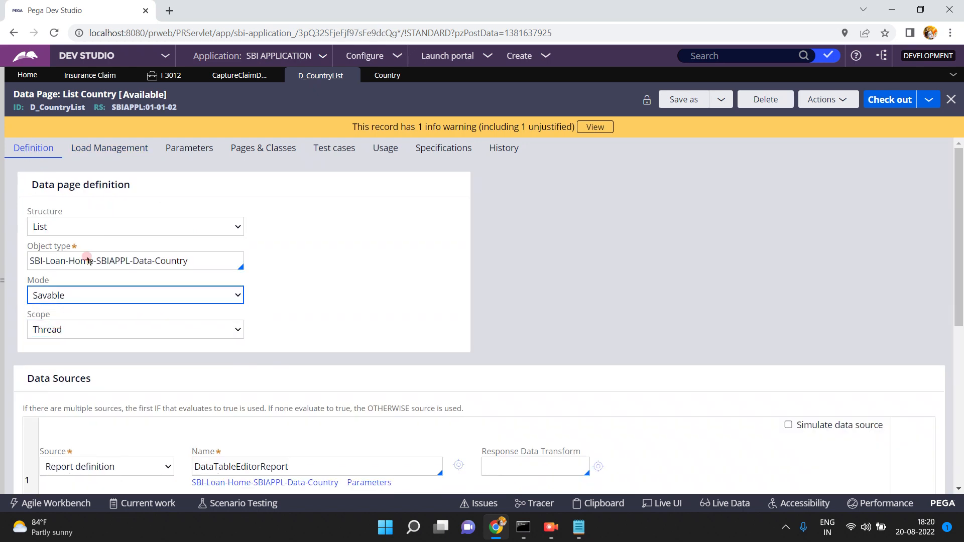
pyautogui.click(111, 150)
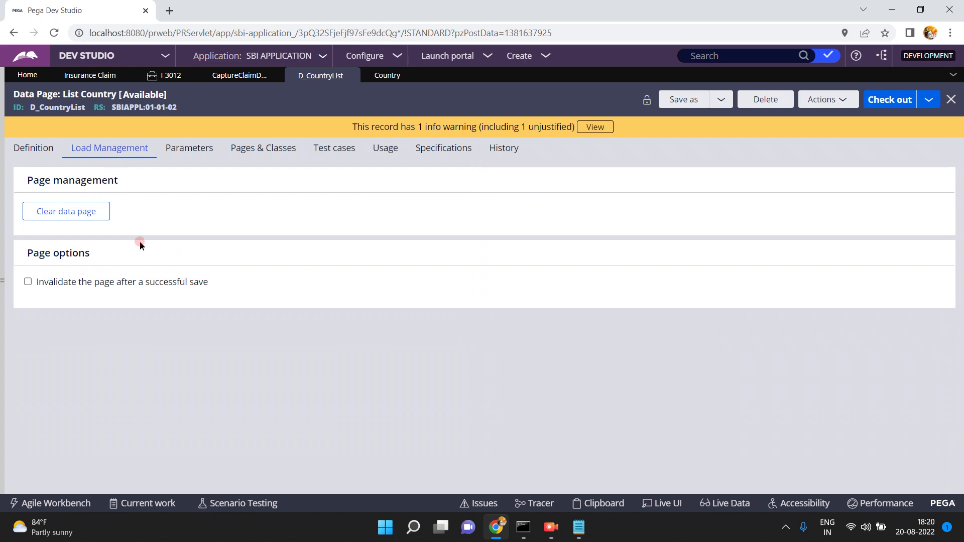
# Set the Savable data page's scope to Requestor and check its load management options.
pyautogui.click(38, 148)
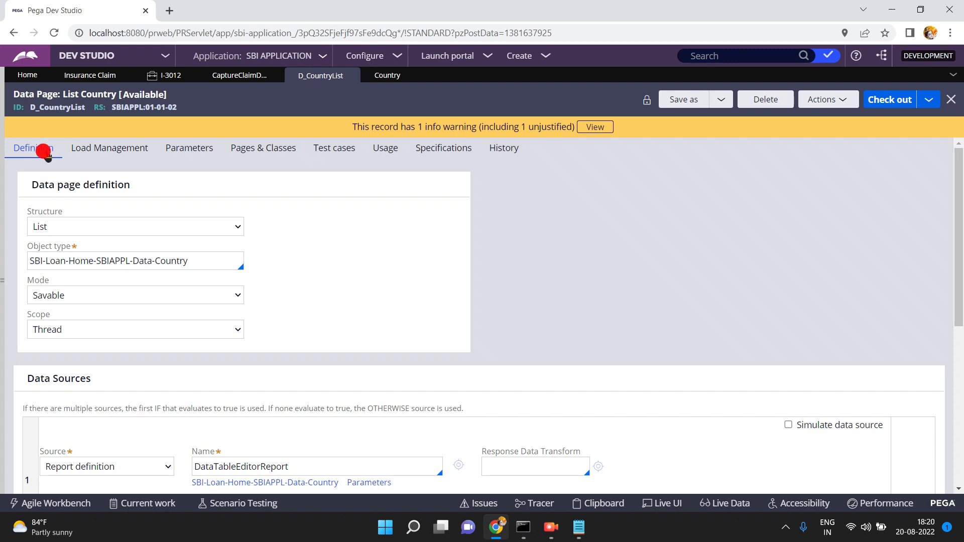
pyautogui.click(58, 330)
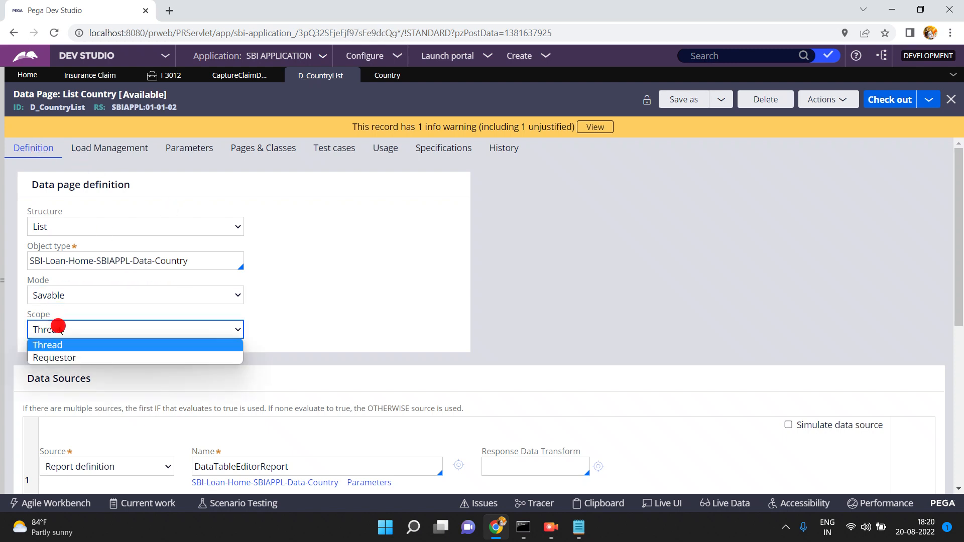
pyautogui.click(55, 357)
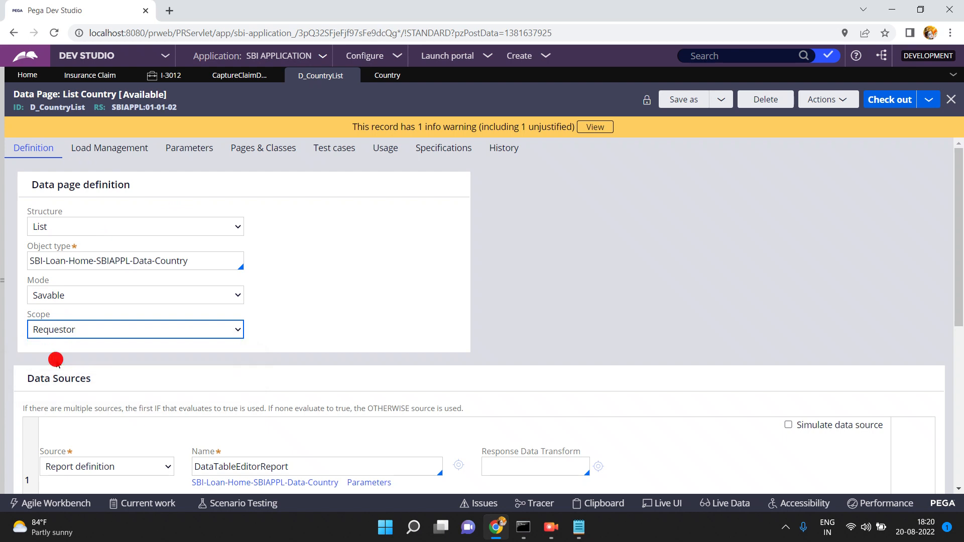
pyautogui.click(117, 154)
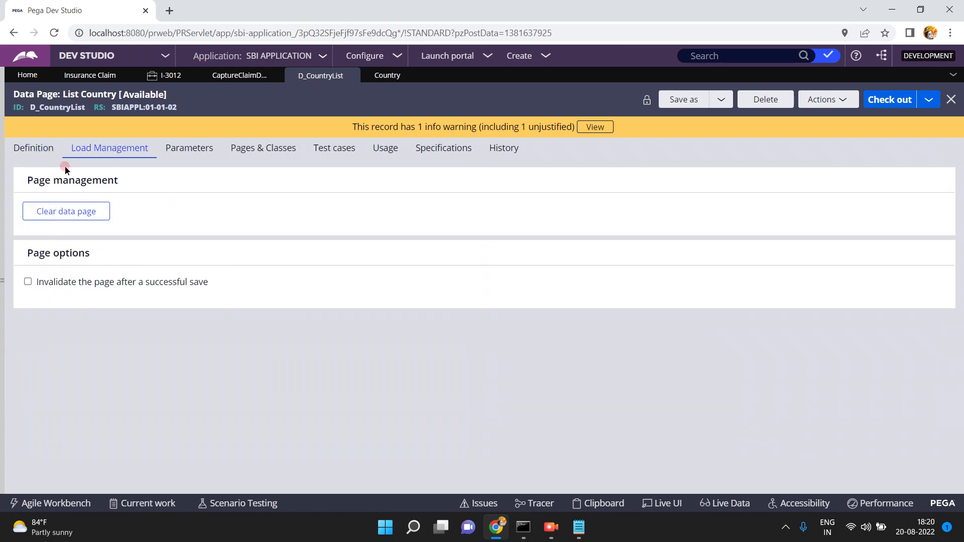
# Set the Requestor-scoped data page's mode to Read-Only and check its load management options.
pyautogui.click(35, 149)
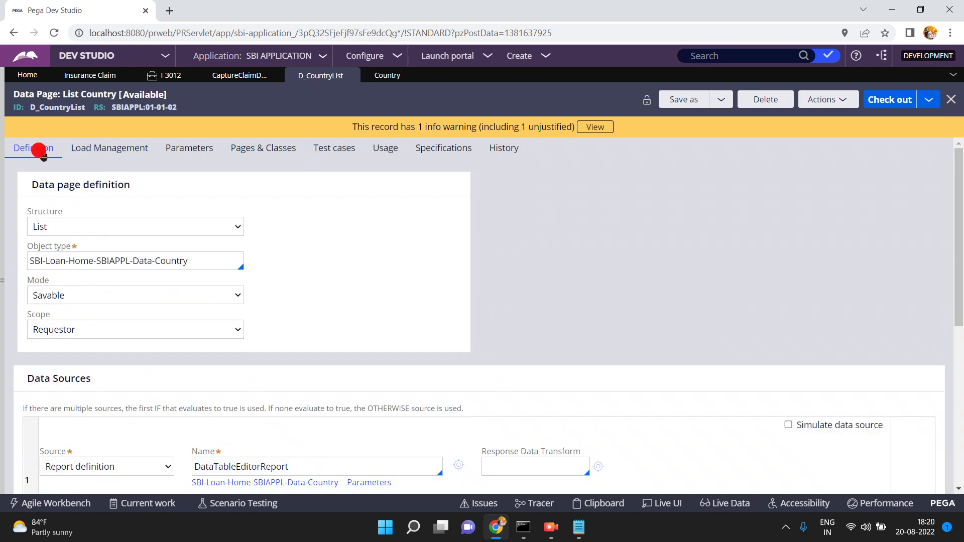
pyautogui.click(73, 287)
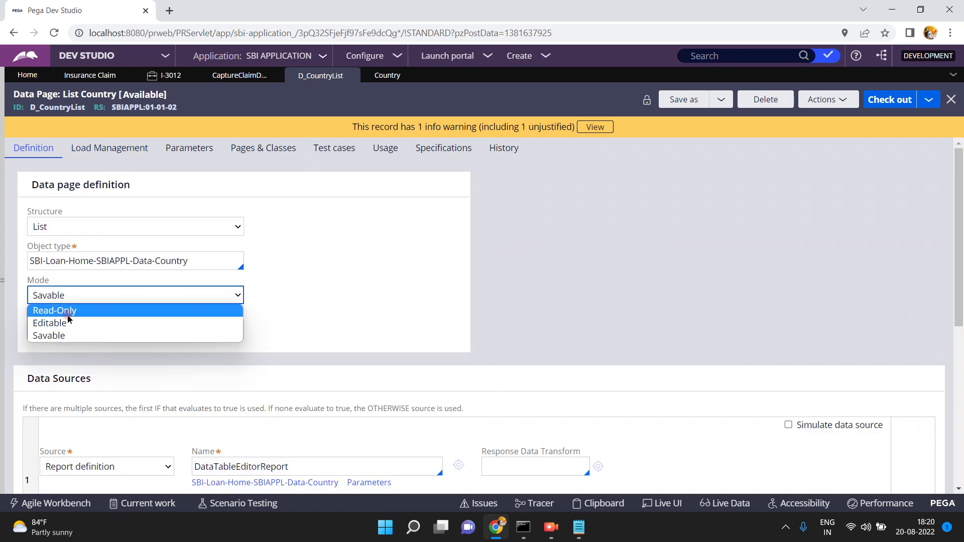
pyautogui.click(68, 312)
pyautogui.click(117, 147)
pyautogui.click(115, 156)
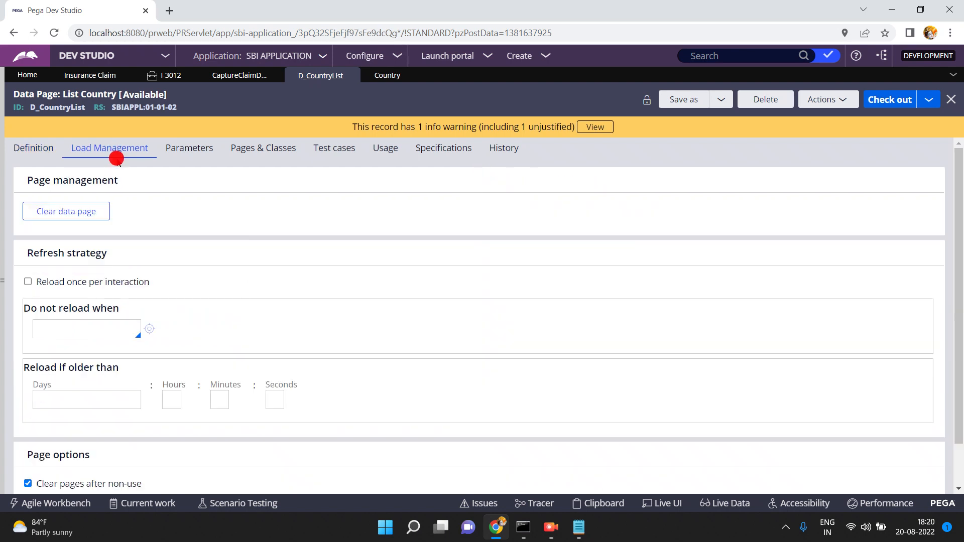
# Set the Read-Only data page's scope to Node and check its load authorization and refresh options.
pyautogui.click(32, 148)
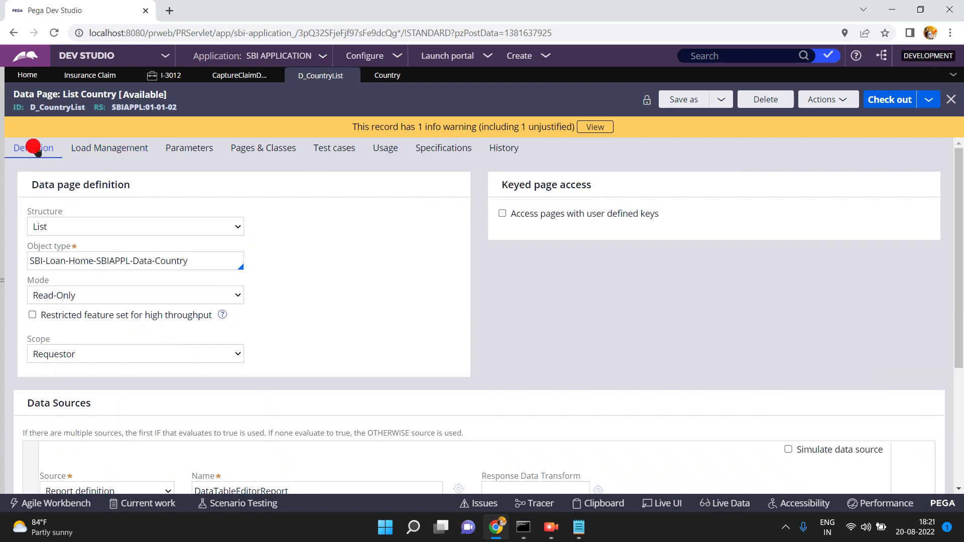
pyautogui.click(74, 355)
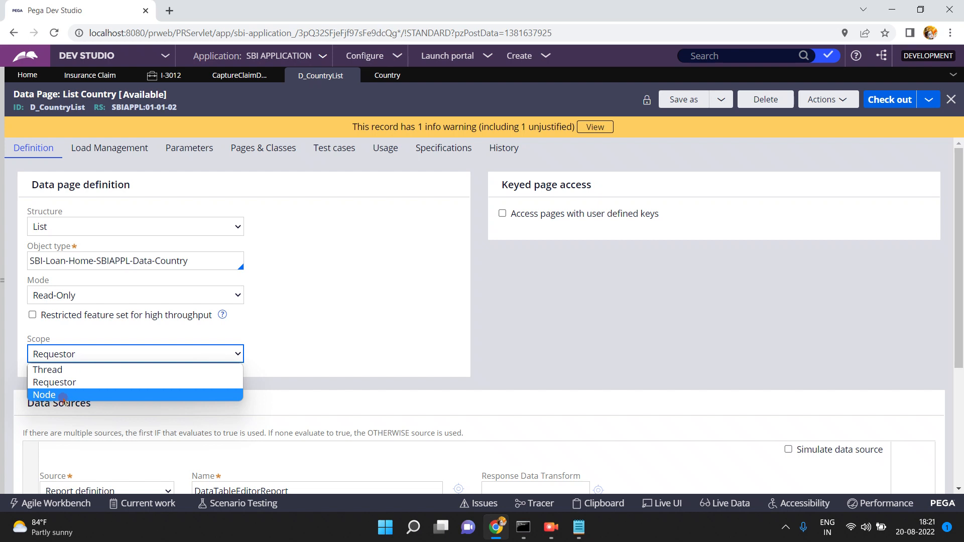
pyautogui.click(59, 393)
pyautogui.click(131, 151)
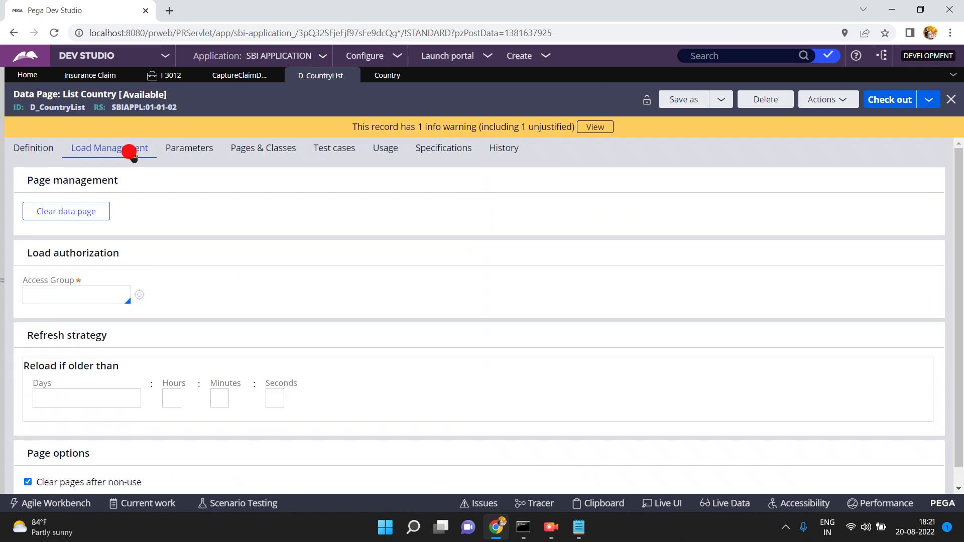
pyautogui.click(80, 299)
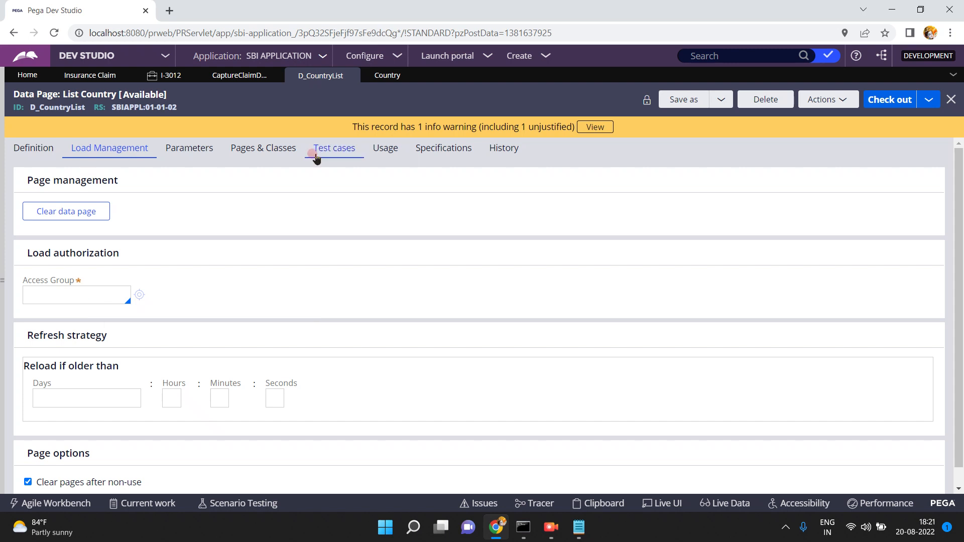
# Refresh the D_CountryList record to discard the unsaved mode and scope changes, and return to its definition.
pyautogui.click(827, 100)
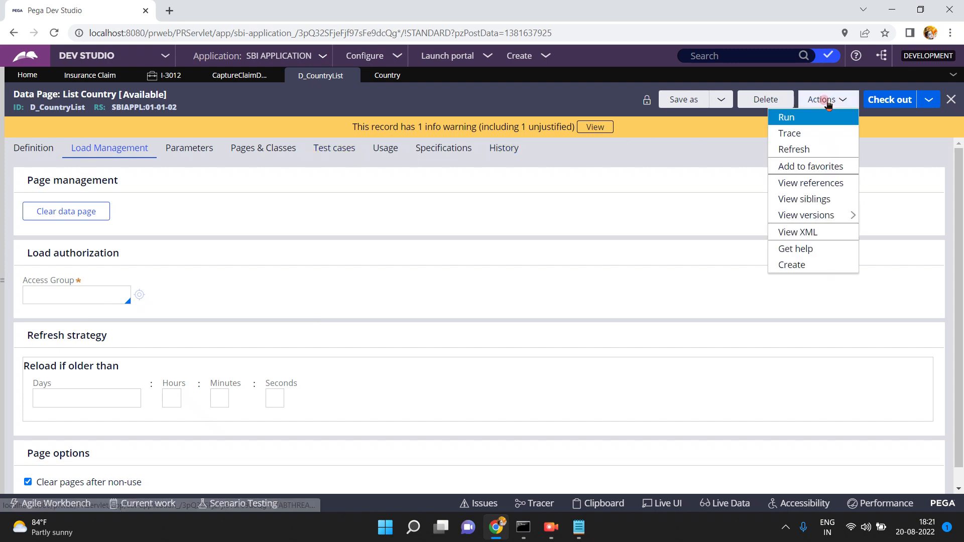
pyautogui.click(797, 151)
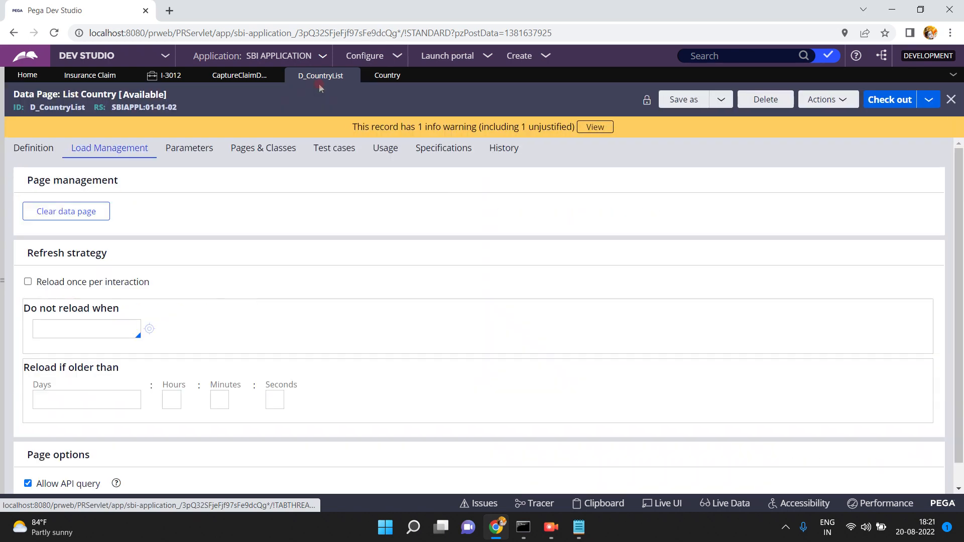
pyautogui.click(35, 150)
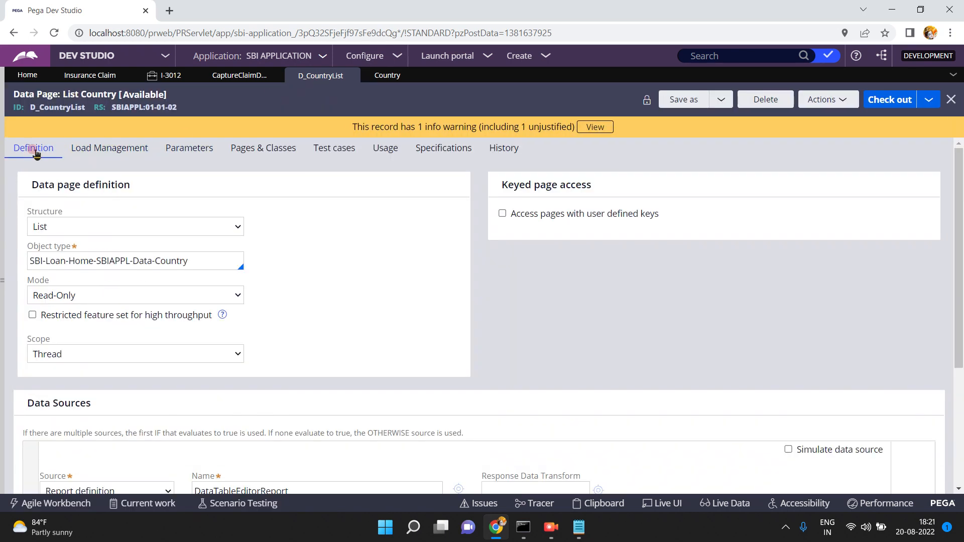
# Review the country dropdown's cell properties in the CaptureClaimDetails section, down to its data page list source.
pyautogui.click(240, 76)
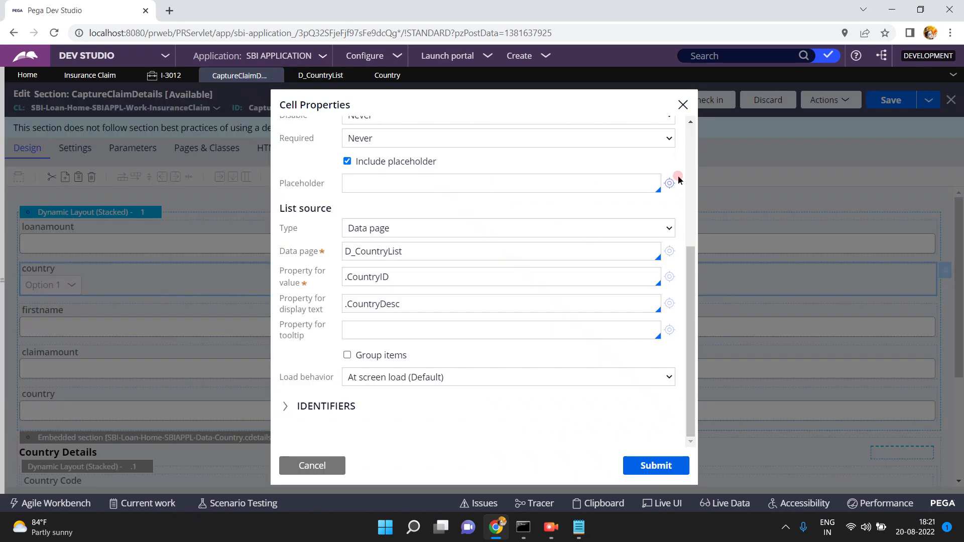
pyautogui.click(692, 146)
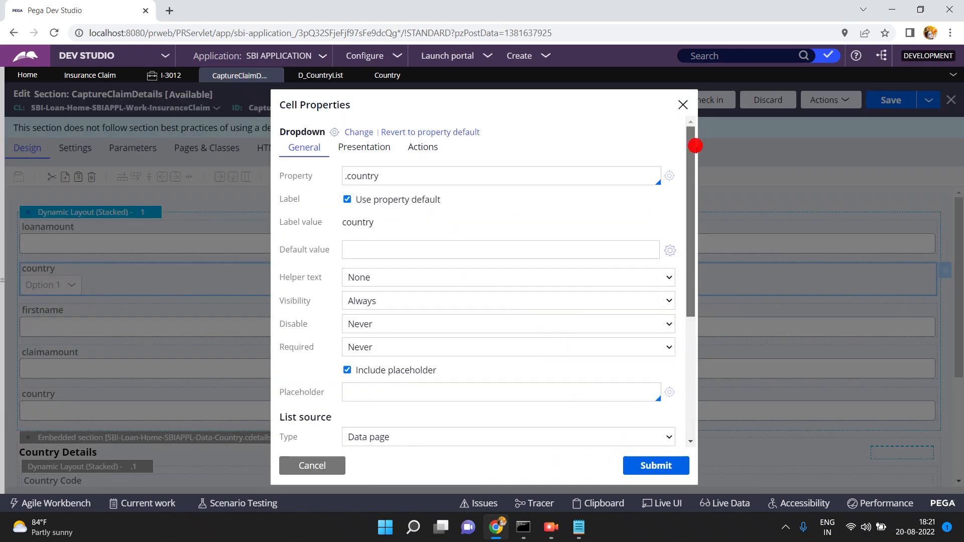
pyautogui.click(690, 333)
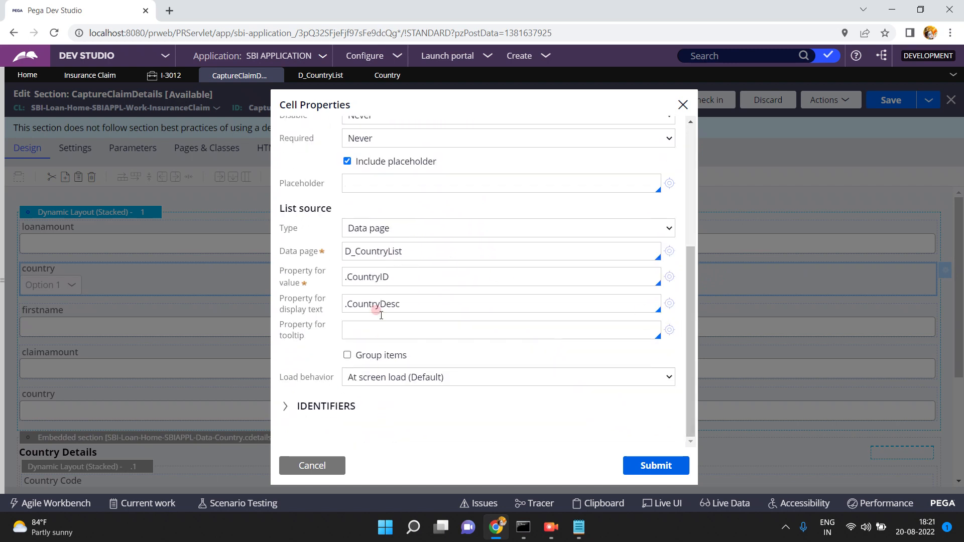
# Select France in the Insurance Claim case's Country dropdown and review the Country Details fields.
pyautogui.click(162, 76)
pyautogui.click(322, 232)
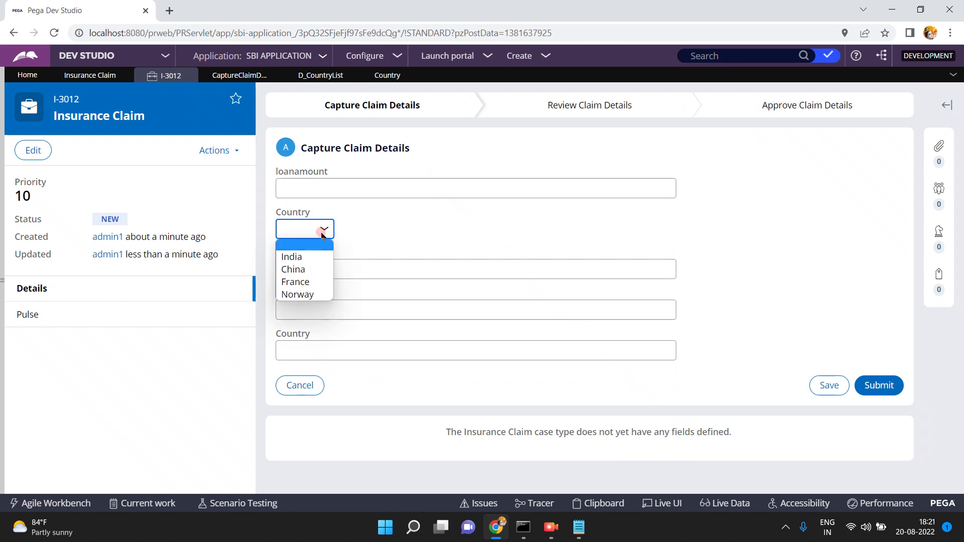
pyautogui.click(322, 234)
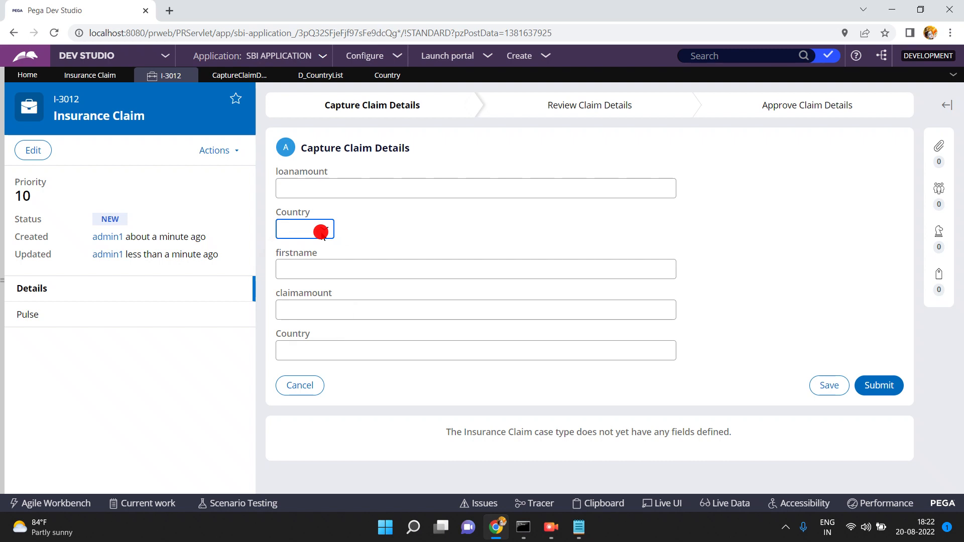
pyautogui.click(321, 232)
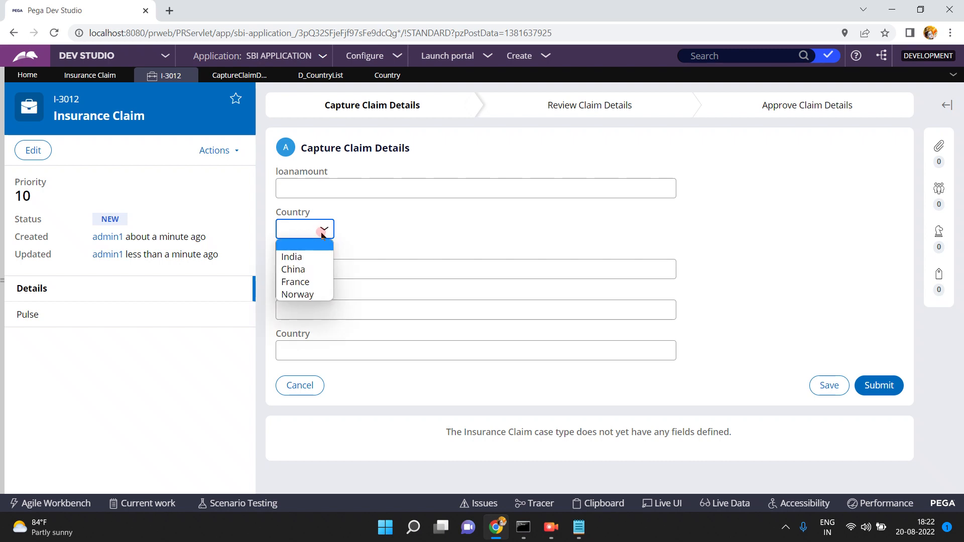
pyautogui.click(305, 283)
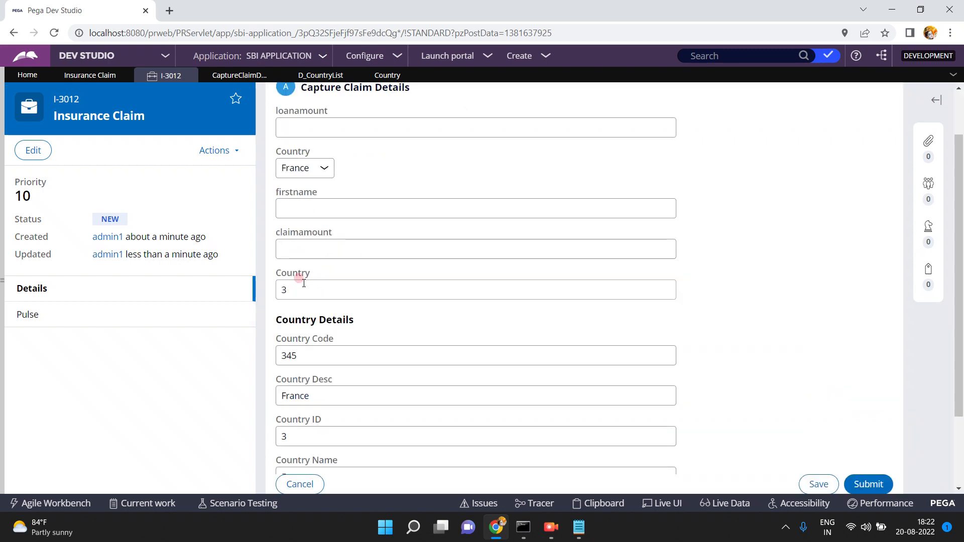
pyautogui.click(959, 442)
pyautogui.moveTo(963, 447); pyautogui.dragTo(963, 466)
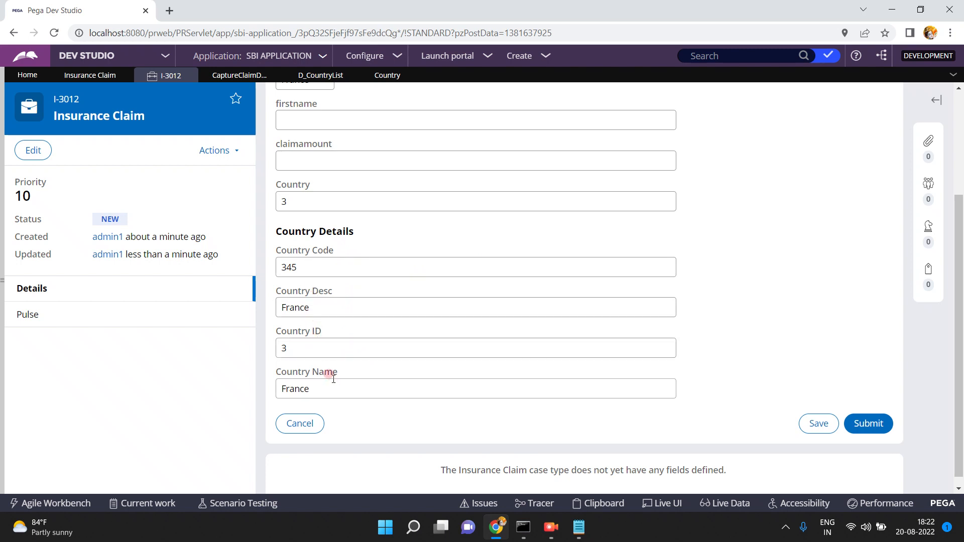
# Check the France entry in the Country data type's records and return to the country dropdown's list source settings in CaptureClaimDetails.
pyautogui.click(385, 76)
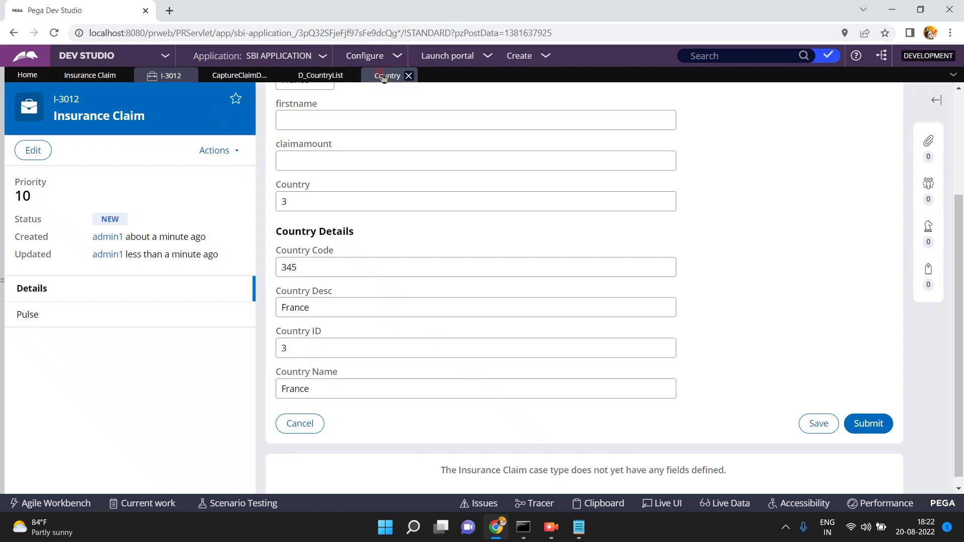
pyautogui.click(186, 132)
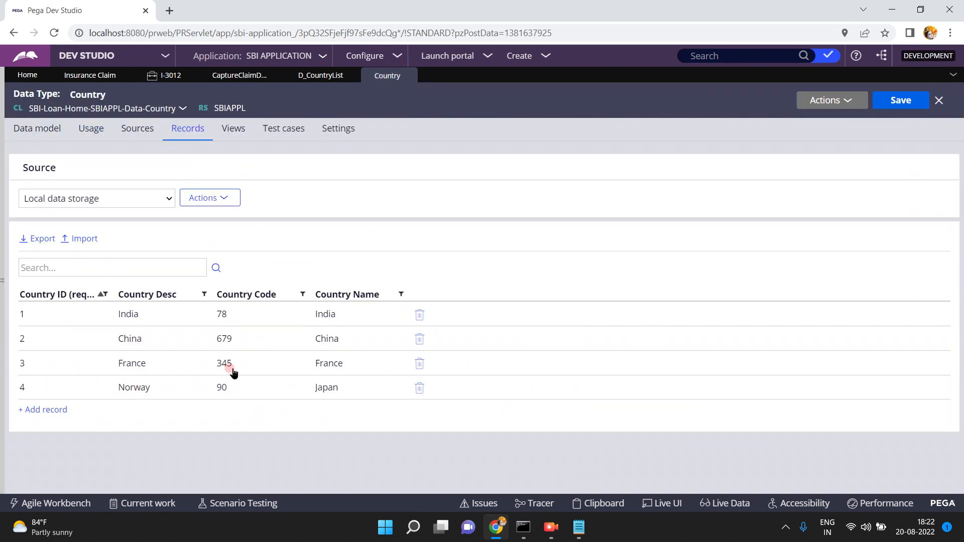
pyautogui.click(164, 75)
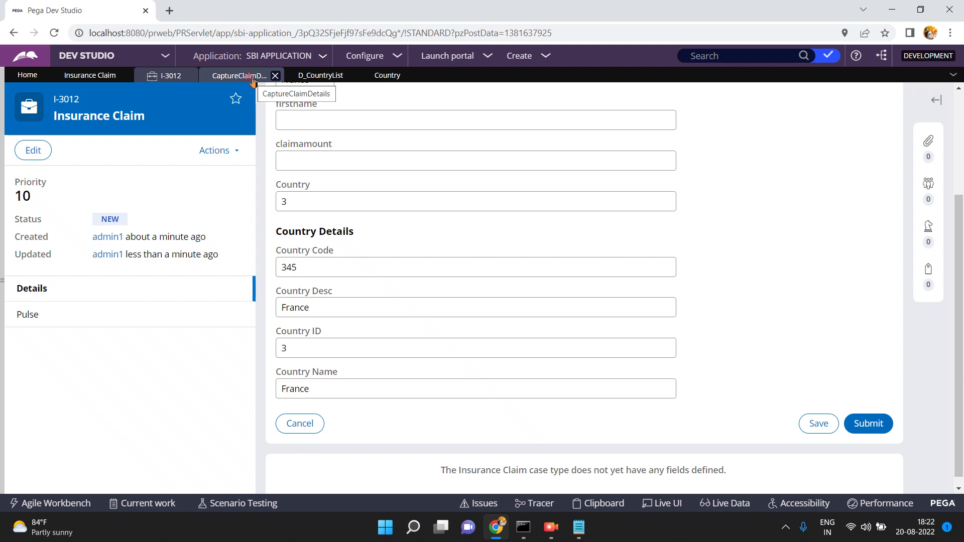
pyautogui.click(237, 76)
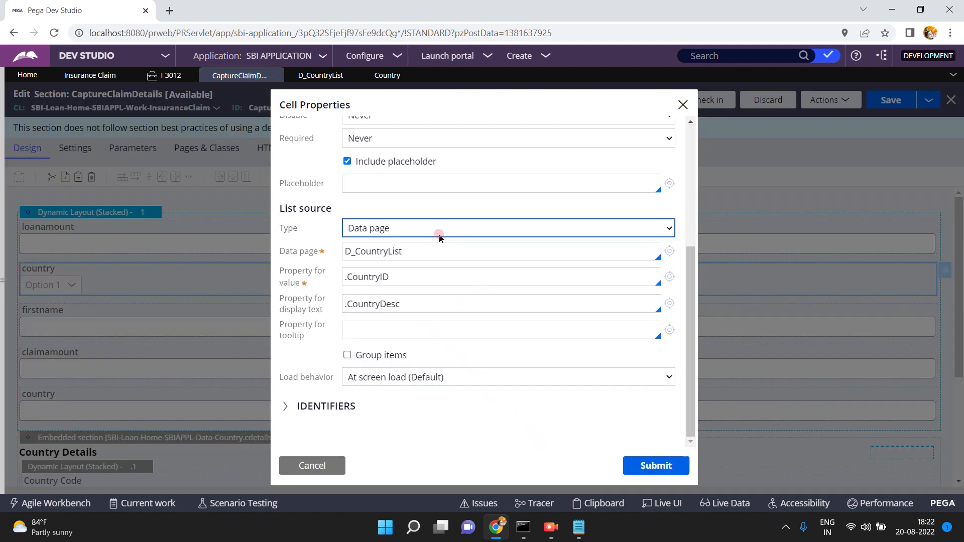
# Close the country dropdown's cell properties without changes and look over the CaptureClaimDetails section down to Country Details.
pyautogui.click(315, 465)
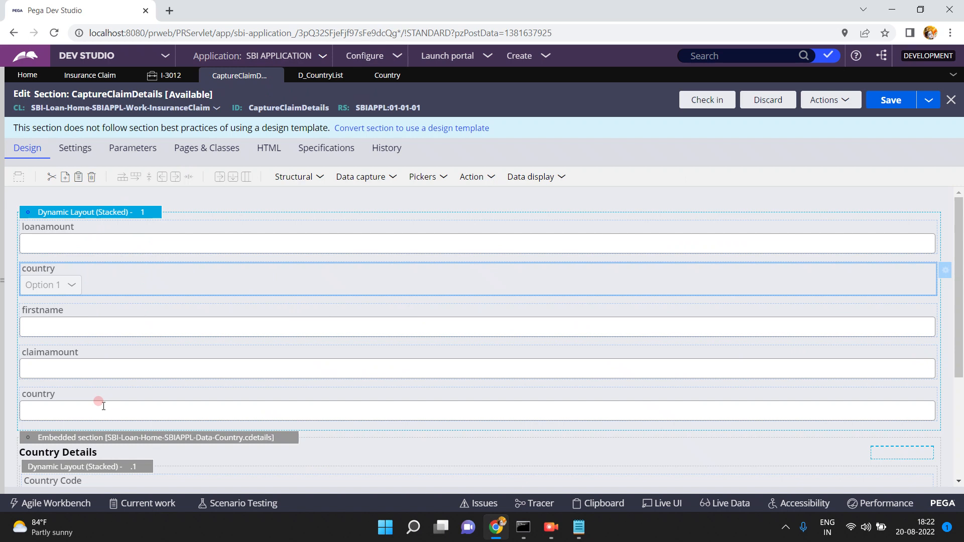
pyautogui.click(102, 288)
pyautogui.click(944, 272)
pyautogui.click(960, 394)
pyautogui.click(954, 212)
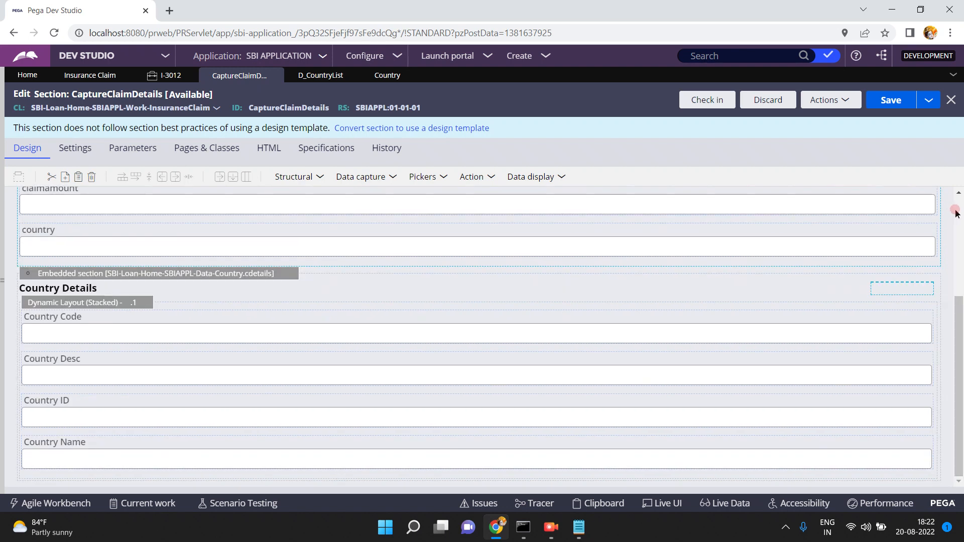
pyautogui.click(908, 281)
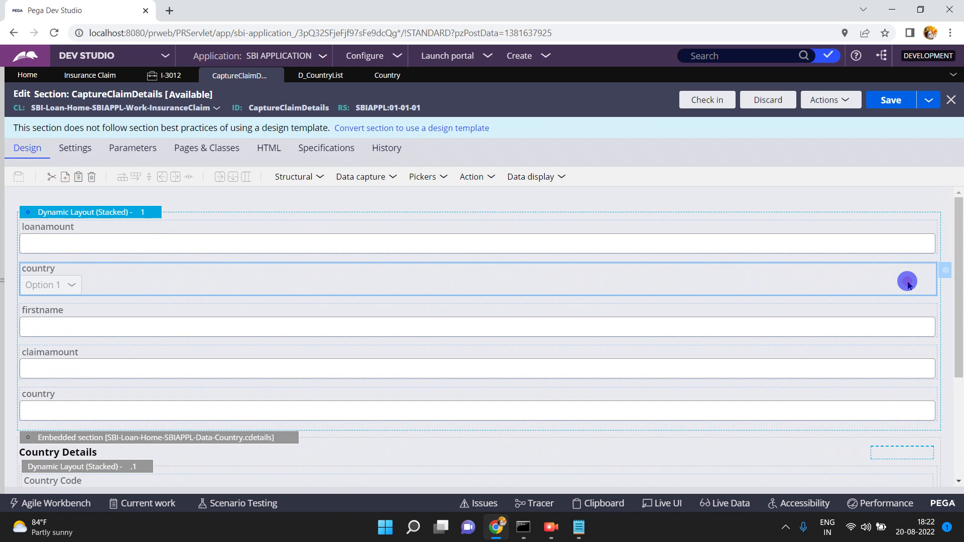
pyautogui.click(944, 272)
pyautogui.scroll(-3, 960, 426)
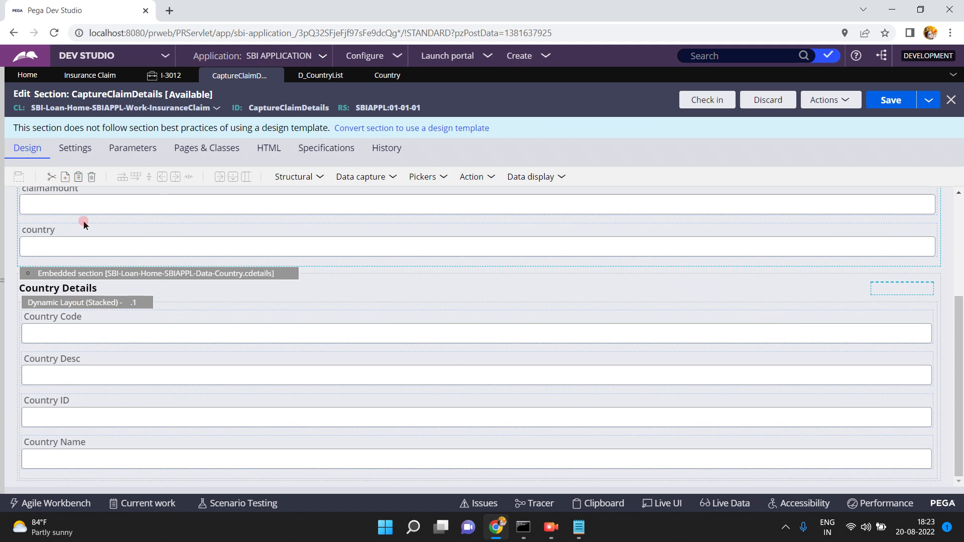
# Try to open the properties of the embedded SBI-Loan-Home-SBIAPPL-Data-Country.cdetails section in CaptureClaimDetails.
pyautogui.click(133, 374)
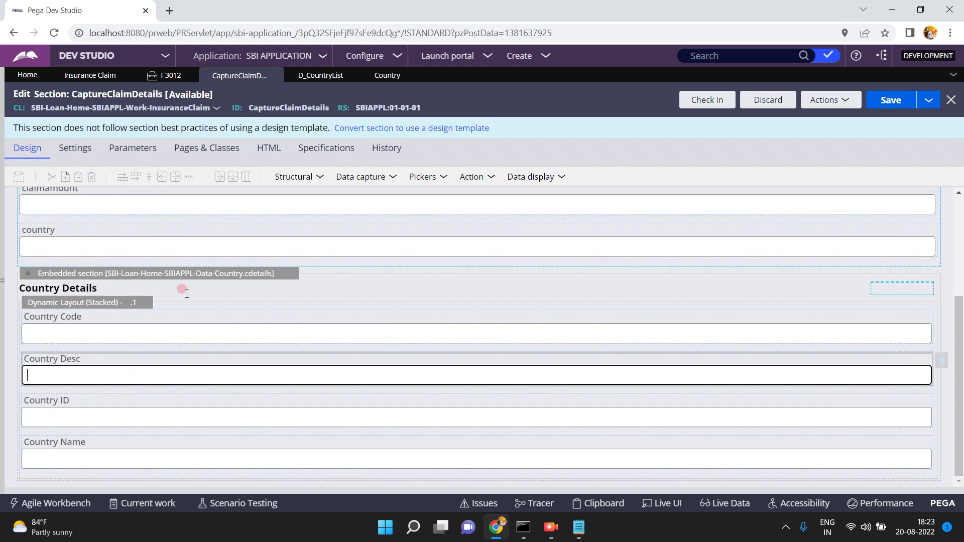
pyautogui.click(200, 277)
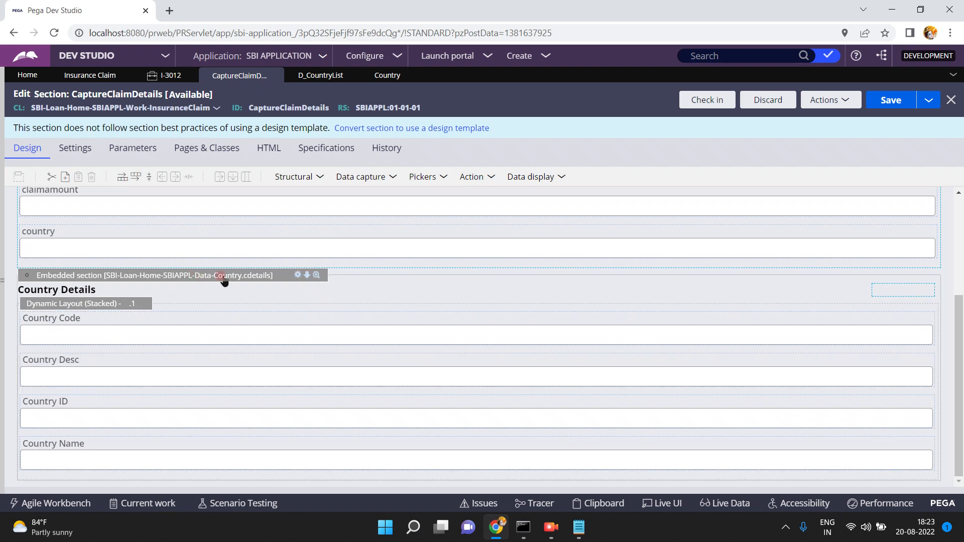
pyautogui.click(296, 275)
pyautogui.click(894, 10)
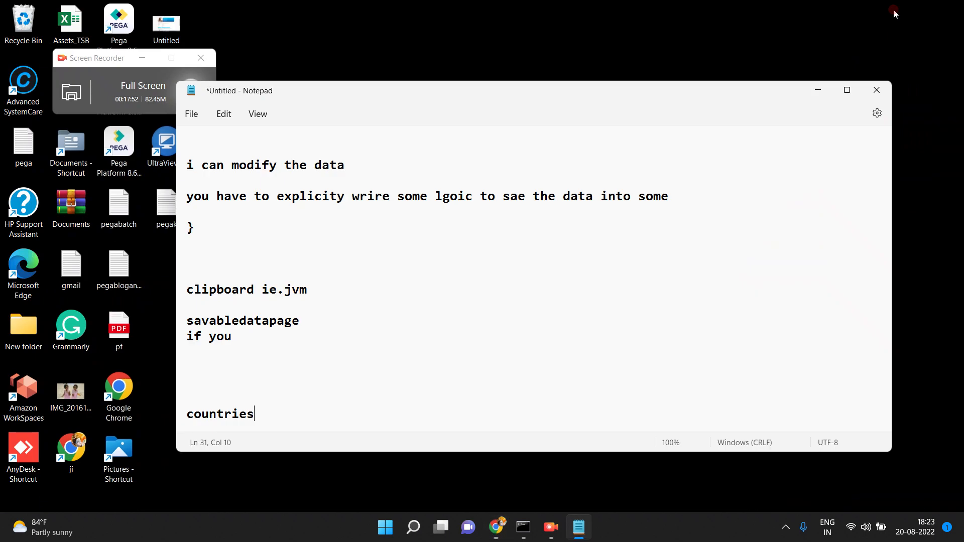
pyautogui.click(822, 95)
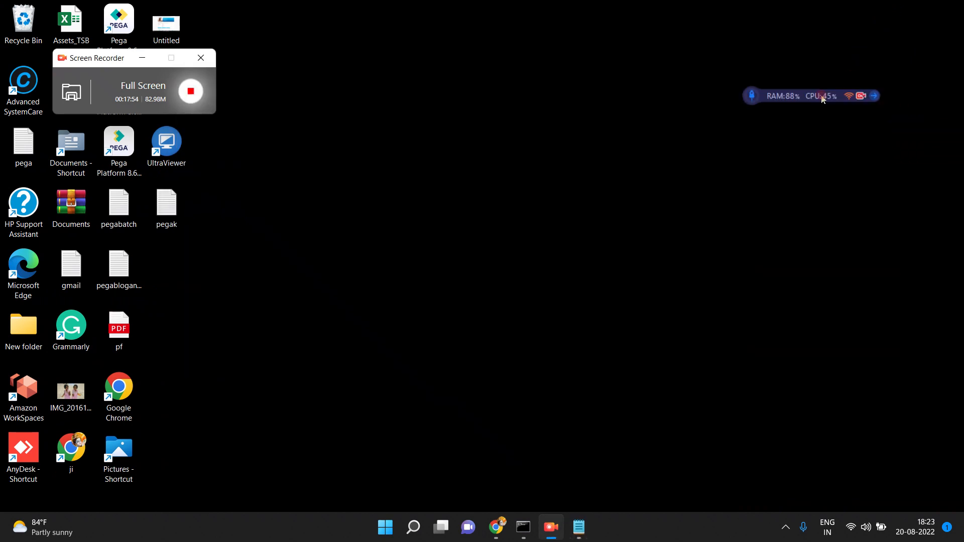
pyautogui.click(753, 101)
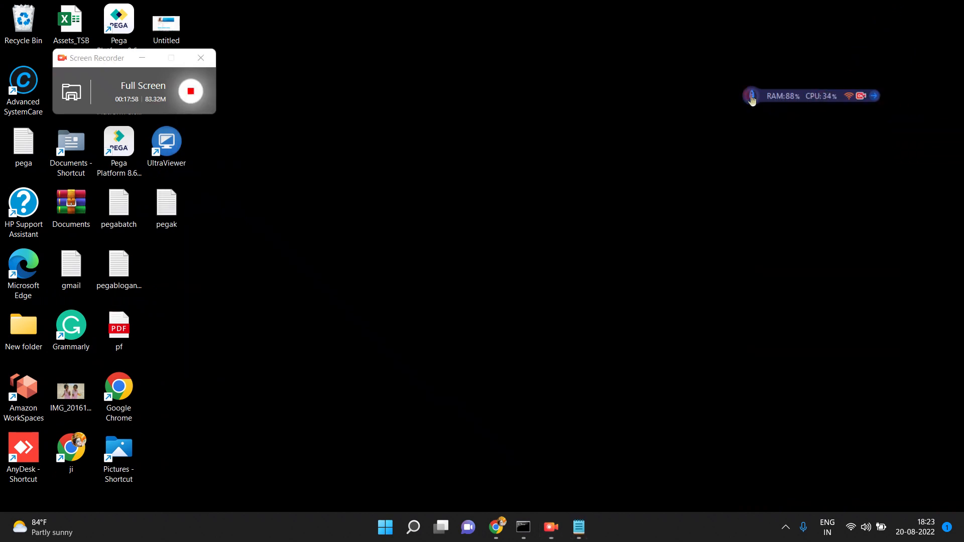
pyautogui.click(497, 529)
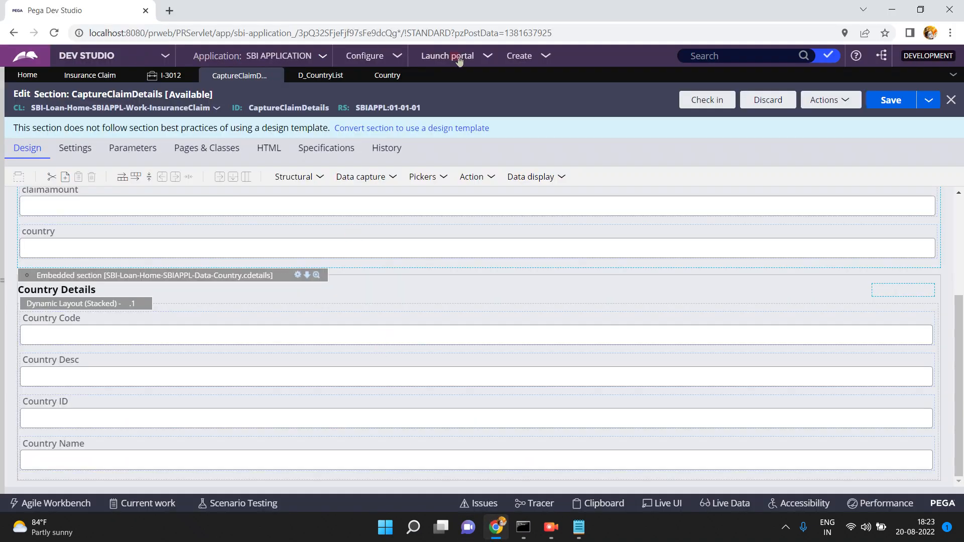
# Try again to open the properties of the embedded cdetails section that holds the Country Details fields.
pyautogui.click(586, 32)
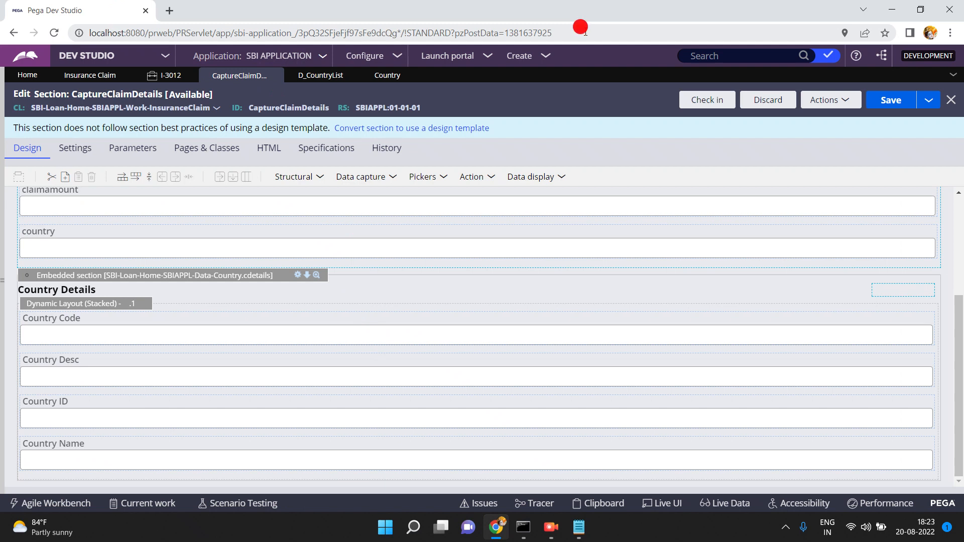
pyautogui.doubleClick(586, 32)
pyautogui.click(585, 31)
pyautogui.click(586, 32)
pyautogui.tripleClick(586, 32)
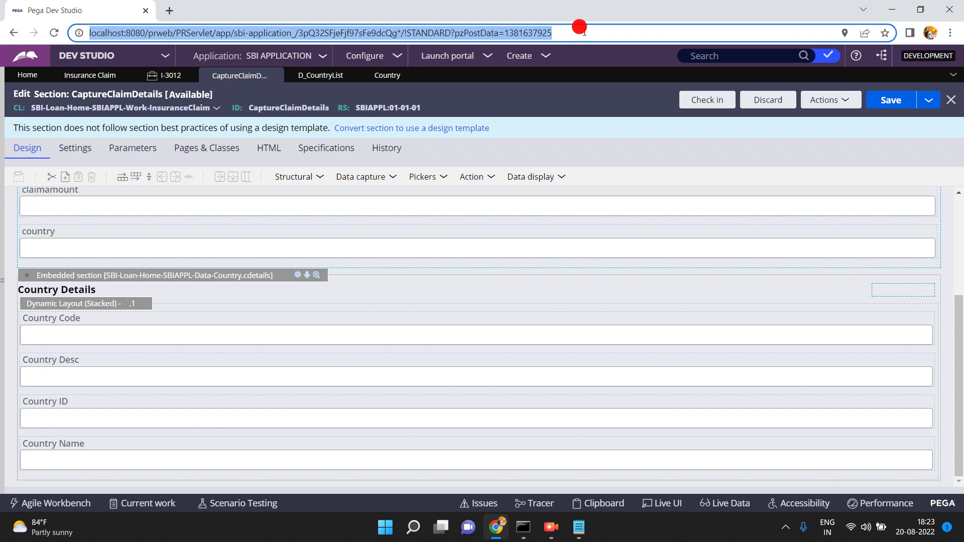
pyautogui.click(302, 278)
pyautogui.click(299, 275)
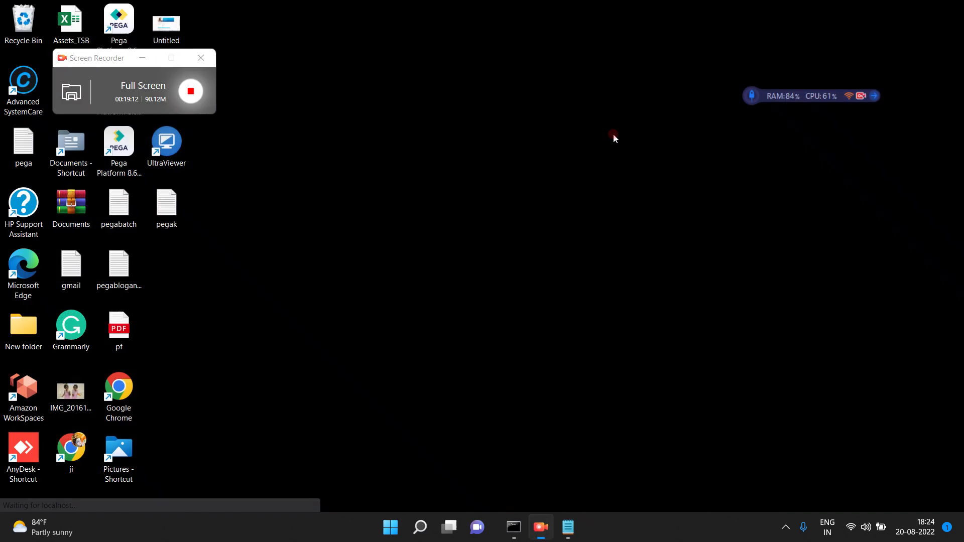
# Reopen Chrome, load the local Pega login page and sign in with the saved credentials.
pyautogui.doubleClick(79, 449)
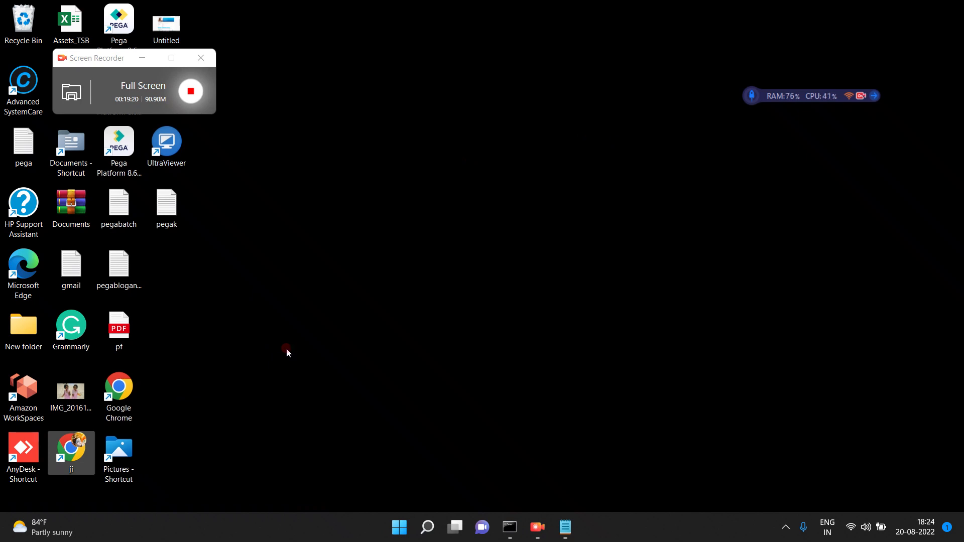
pyautogui.click(753, 98)
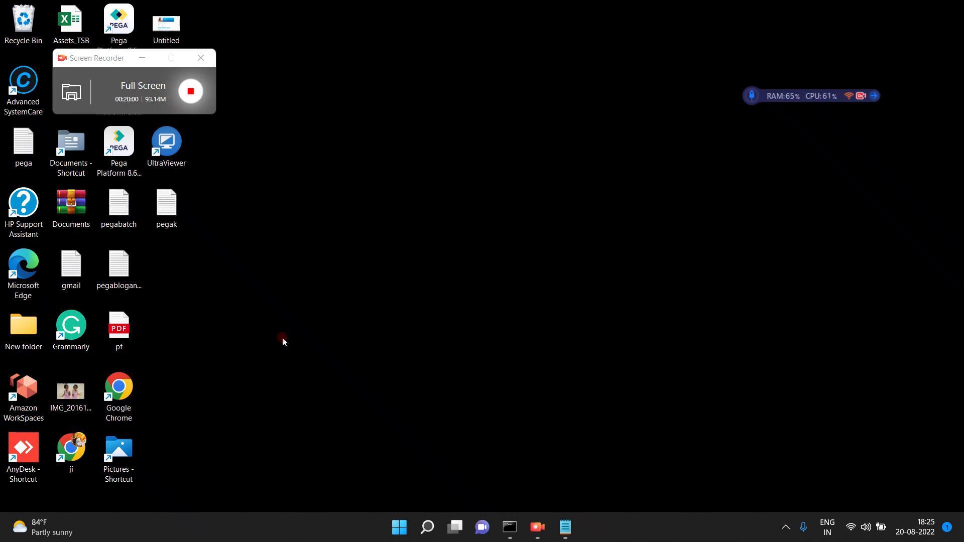
pyautogui.doubleClick(73, 448)
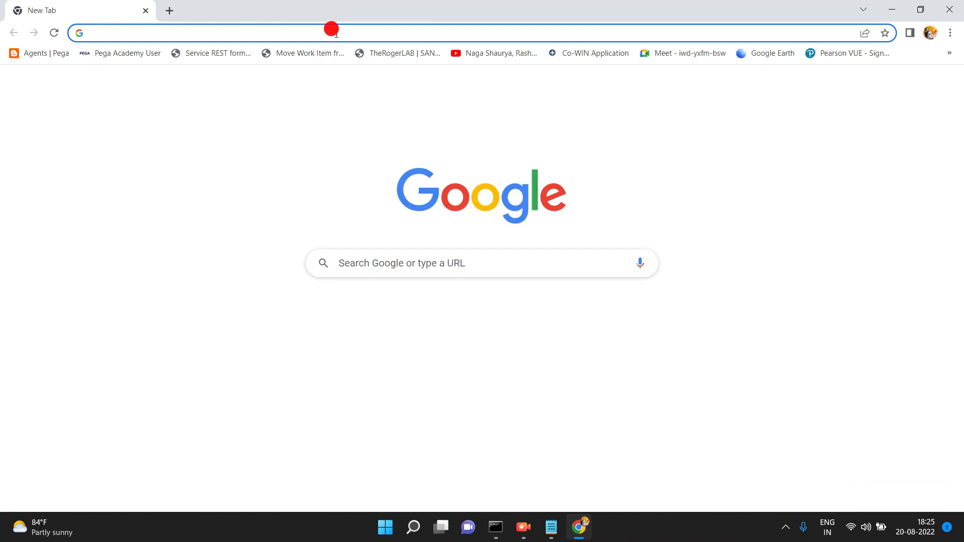
pyautogui.click(336, 33)
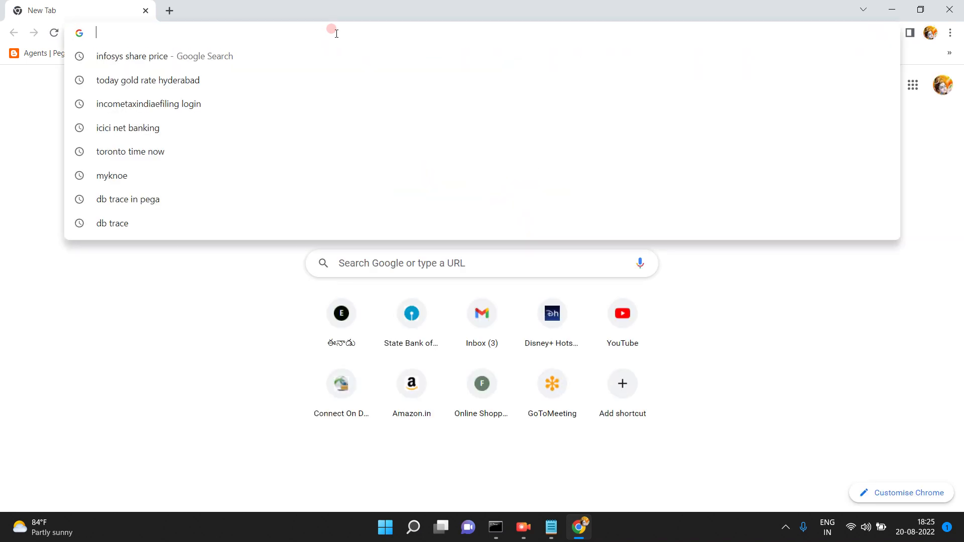
pyautogui.write('lo')
pyautogui.press('Return')
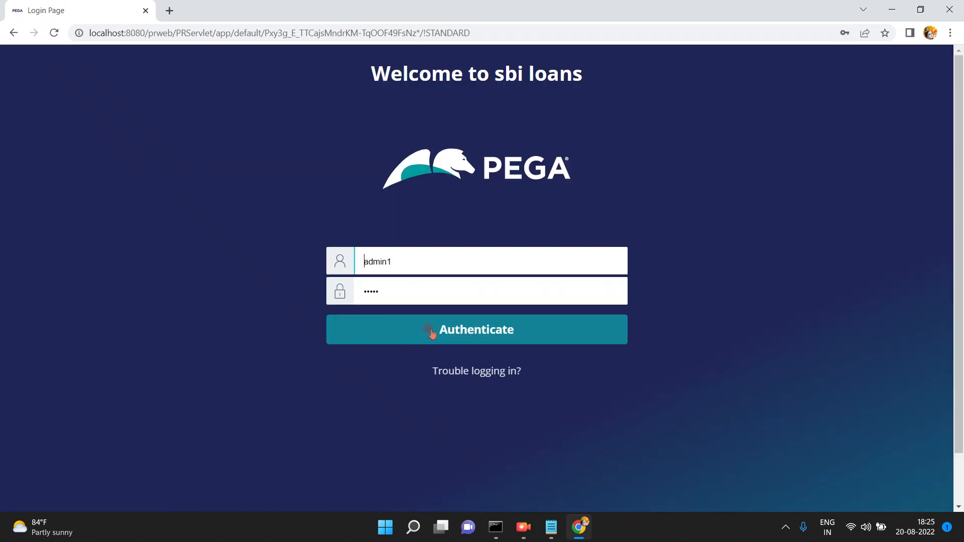
pyautogui.click(432, 333)
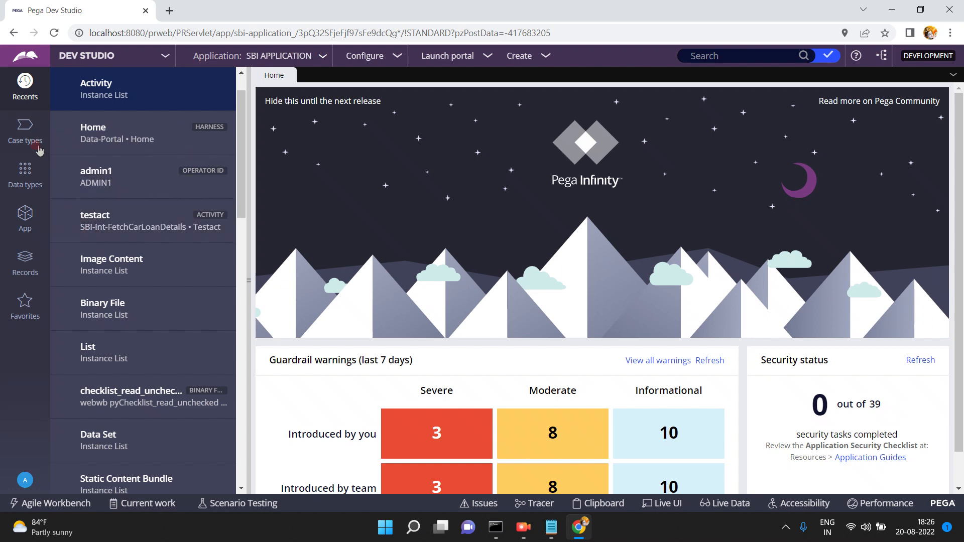
# Open the Insurance Claim case type, then save it and run a new case.
pyautogui.click(25, 135)
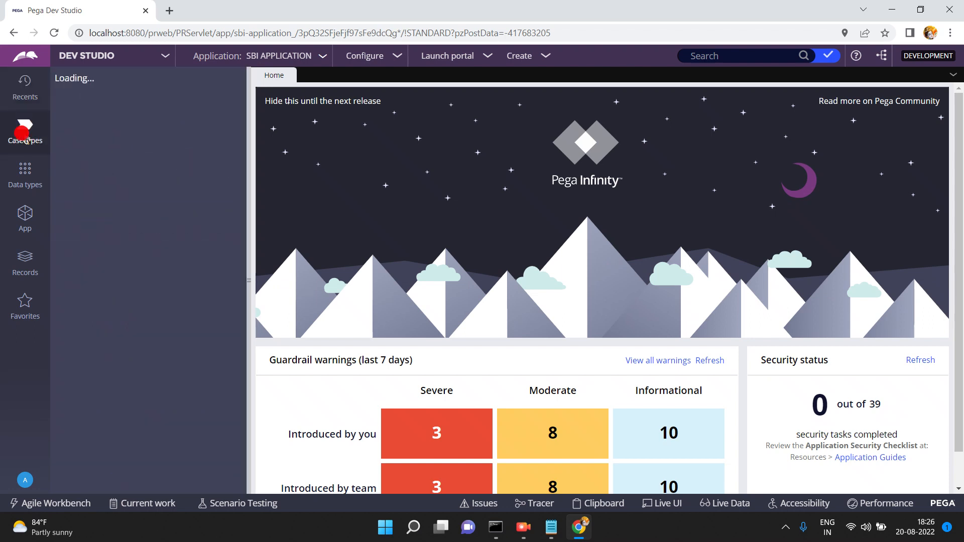
pyautogui.click(249, 277)
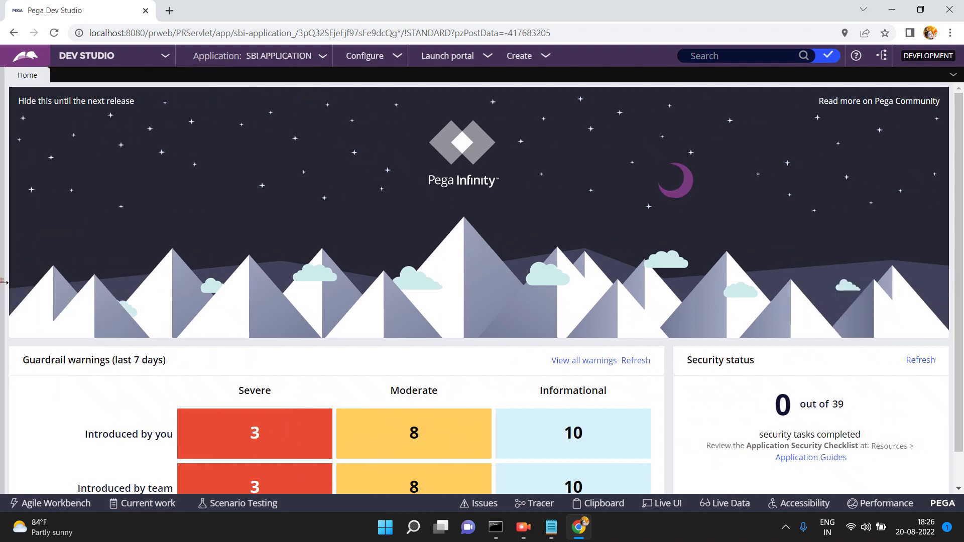
pyautogui.click(3, 282)
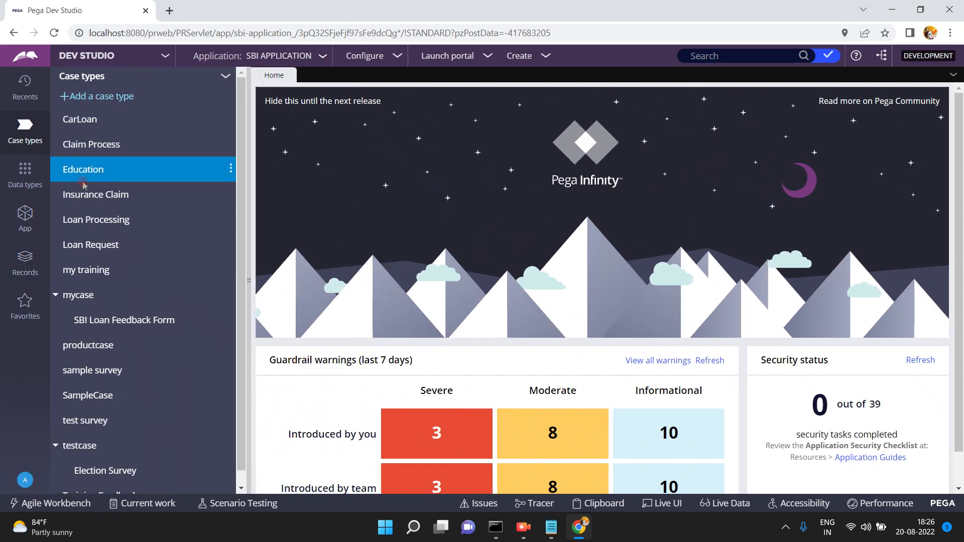
pyautogui.click(86, 207)
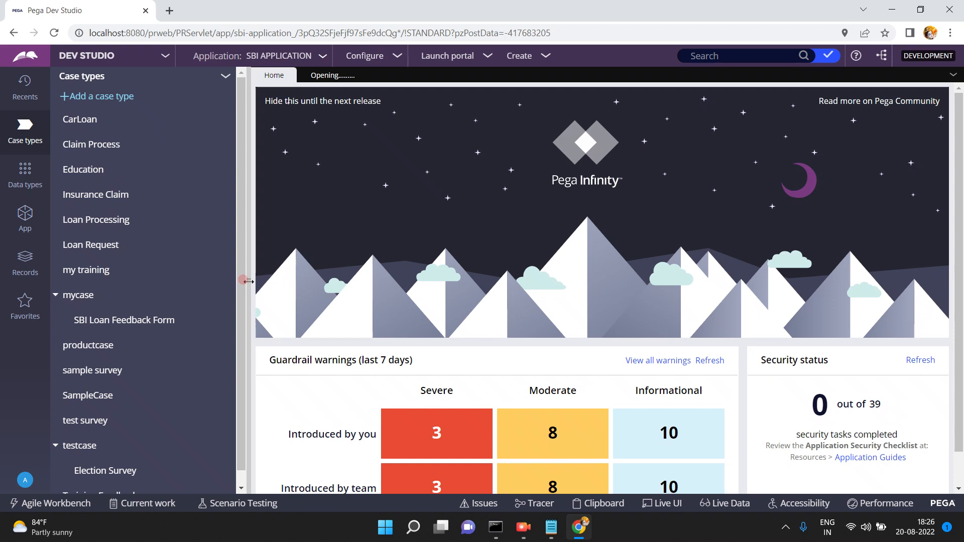
pyautogui.click(248, 281)
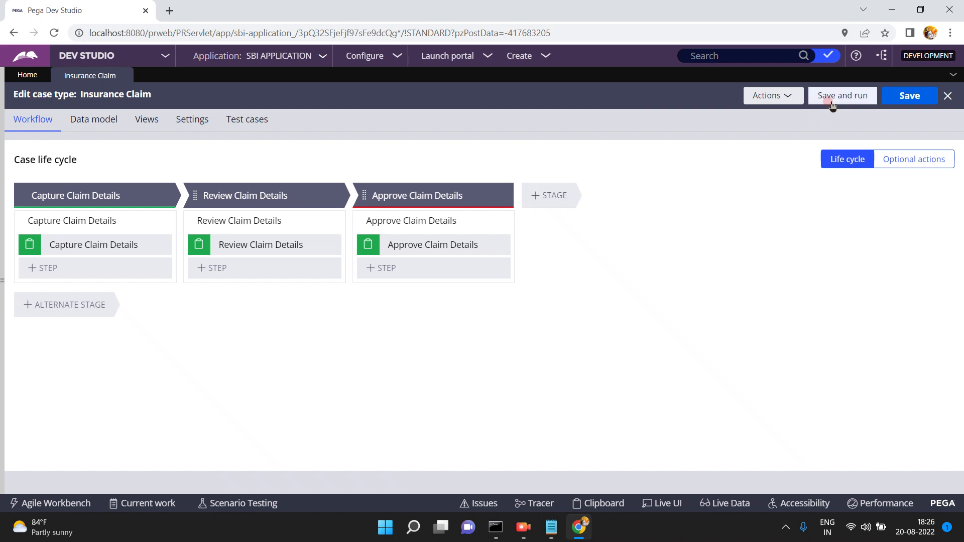
pyautogui.click(829, 96)
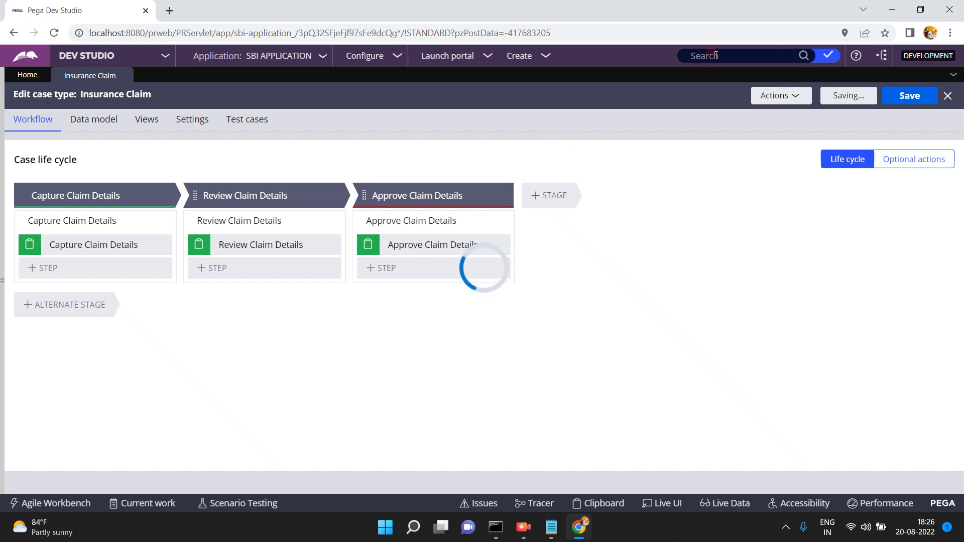
# Search for CaptureClaim using the recent search entry and widen the search scope to All Applications.
pyautogui.click(716, 55)
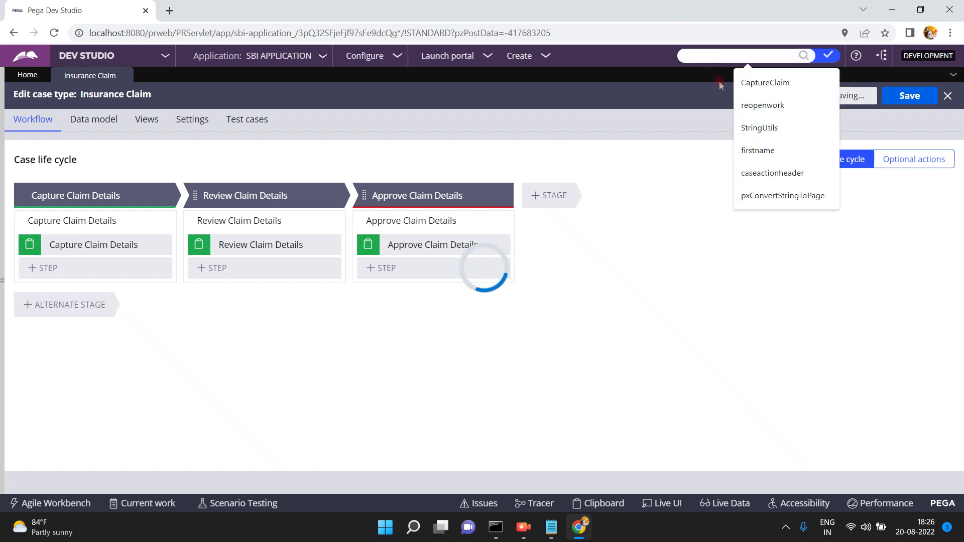
pyautogui.click(749, 82)
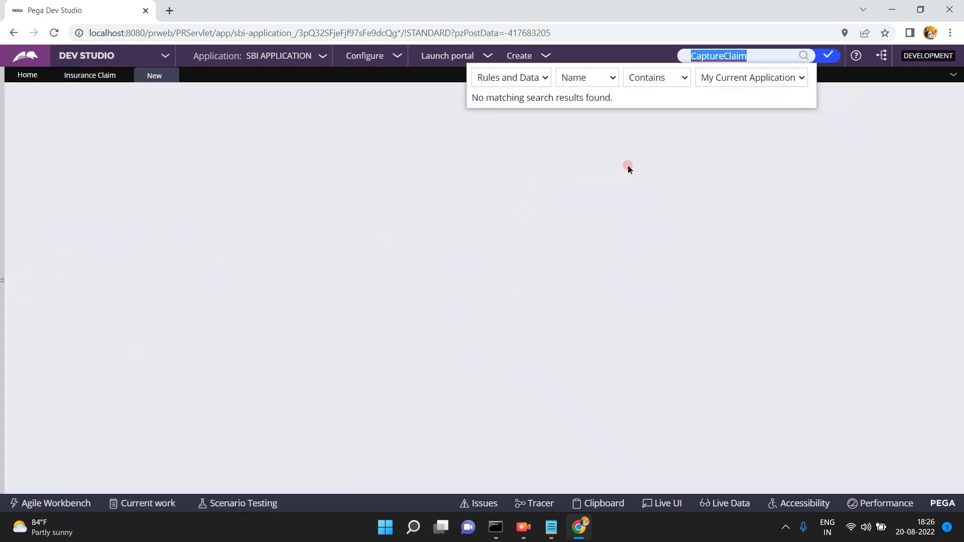
pyautogui.click(731, 82)
pyautogui.click(727, 107)
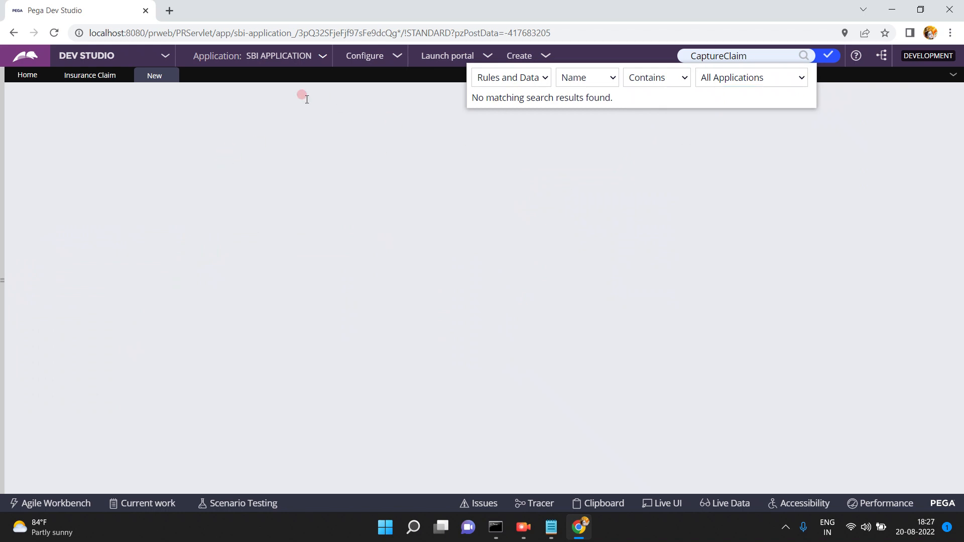
# Check the Country Details fields for France in the new Insurance Claim case, and switch the Country dropdown to India.
pyautogui.click(101, 77)
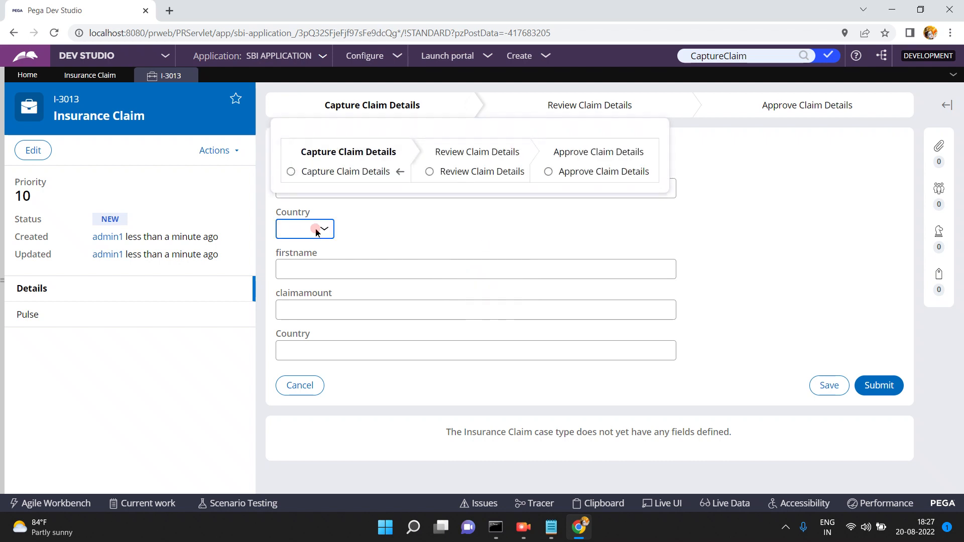
pyautogui.click(324, 230)
pyautogui.click(297, 282)
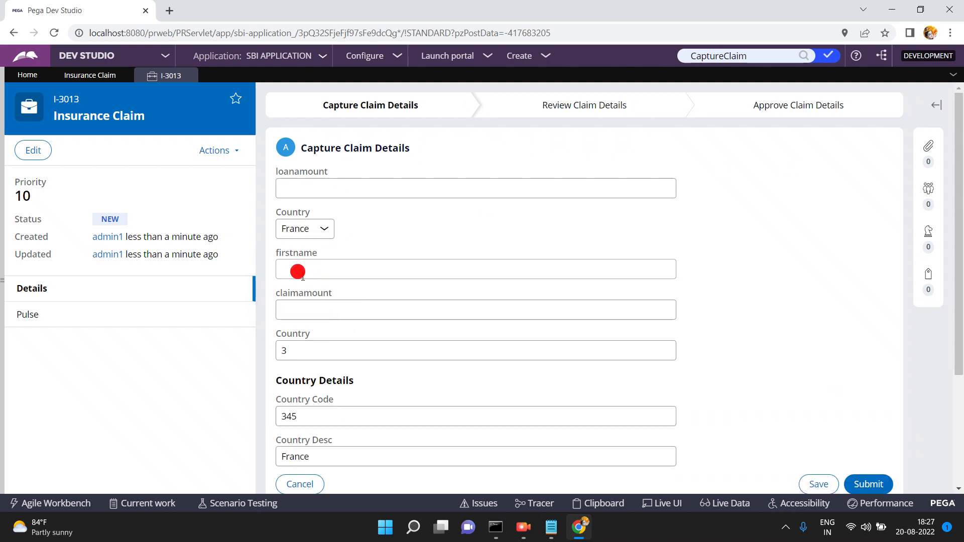
pyautogui.click(962, 408)
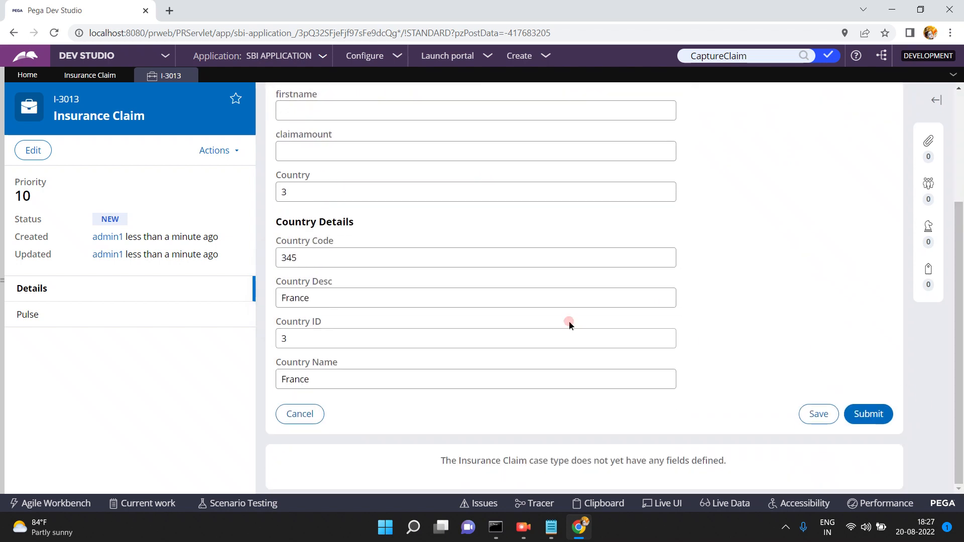
pyautogui.scroll(5, 531, 245)
pyautogui.click(308, 228)
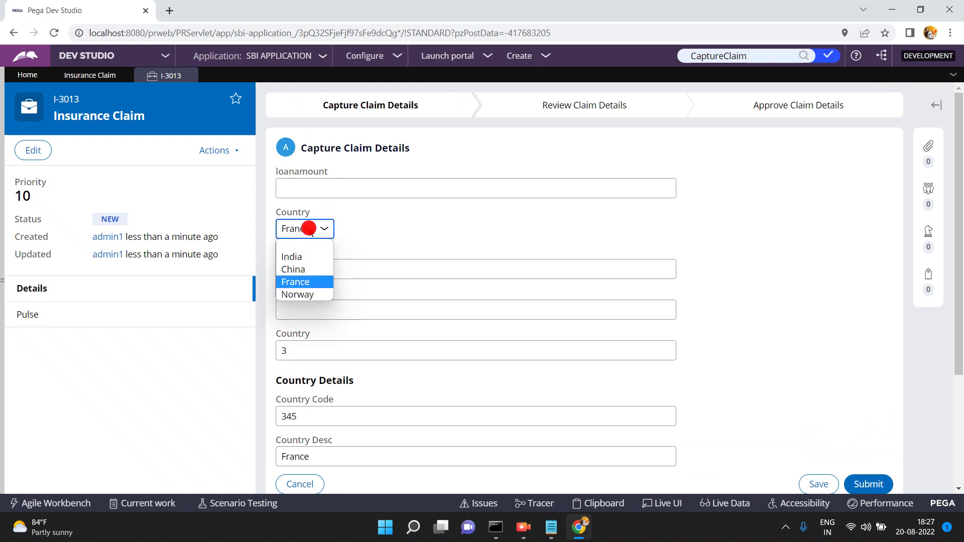
pyautogui.click(298, 257)
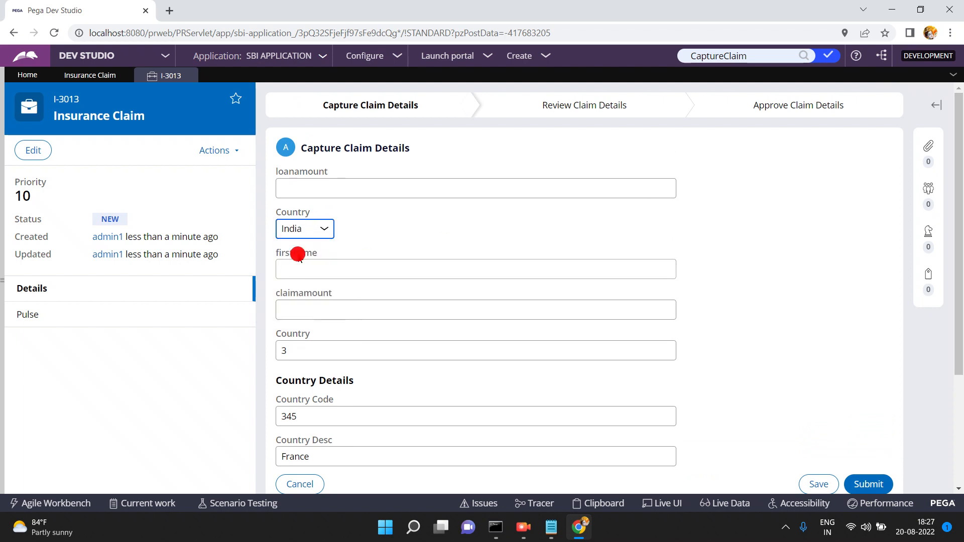
# Inspect the firstname field of the running Insurance Claim case with Live UI and open its CaptureClaimDetails section rule.
pyautogui.click(668, 502)
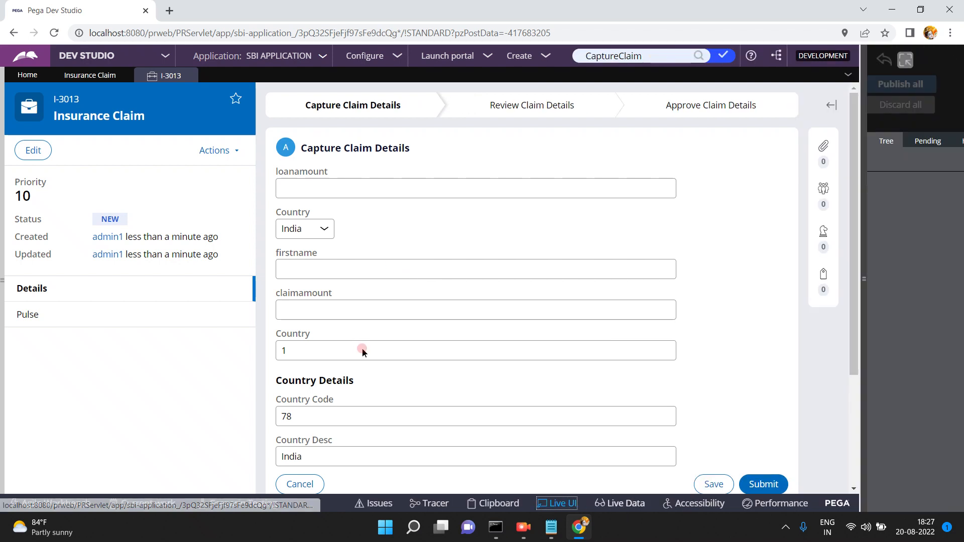
pyautogui.click(333, 278)
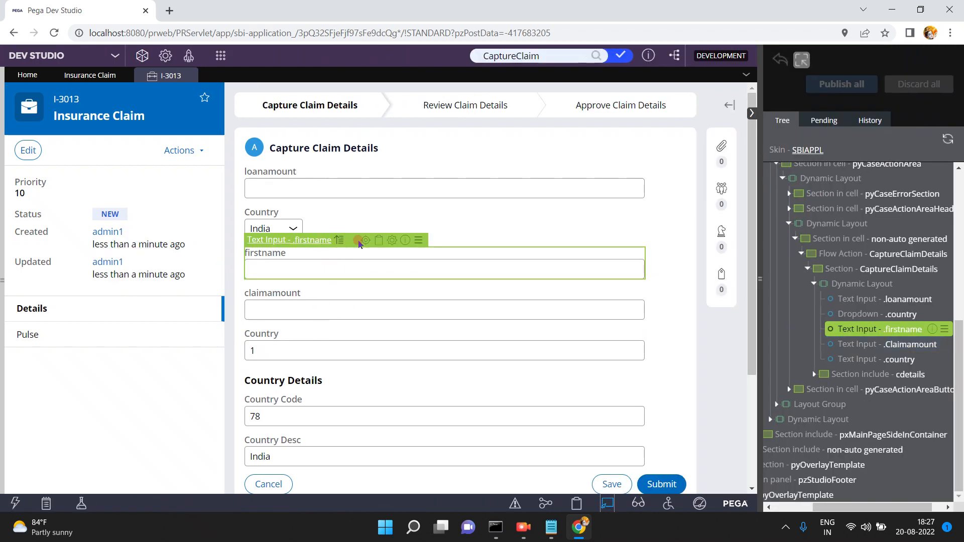
pyautogui.click(359, 241)
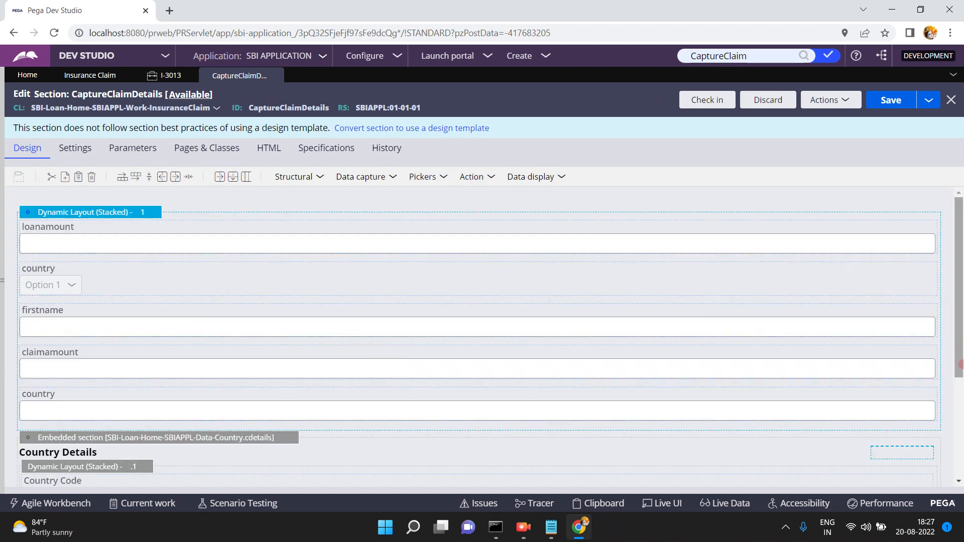
# View the layout properties of the embedded Country Details section and open its cdetails section rule.
pyautogui.scroll(-3, 960, 411)
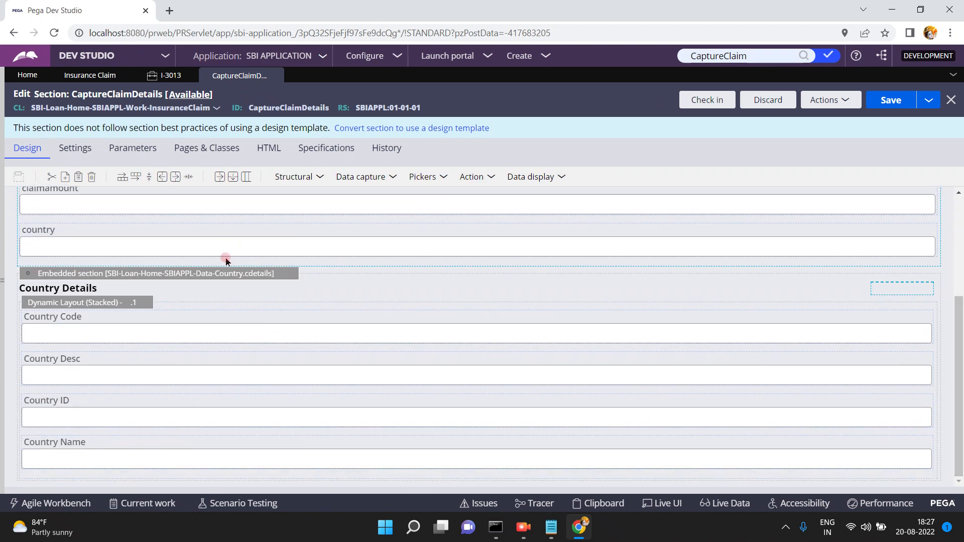
pyautogui.click(232, 276)
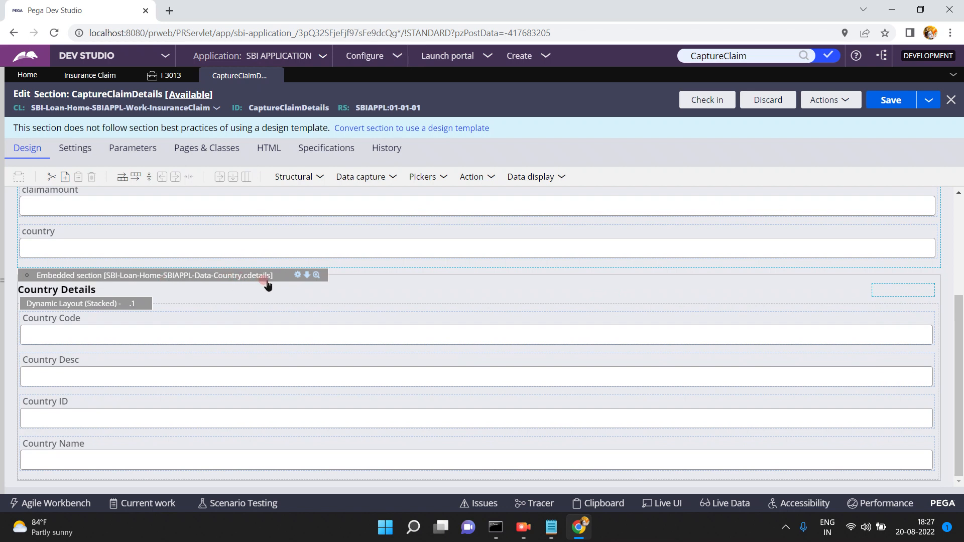
pyautogui.click(295, 275)
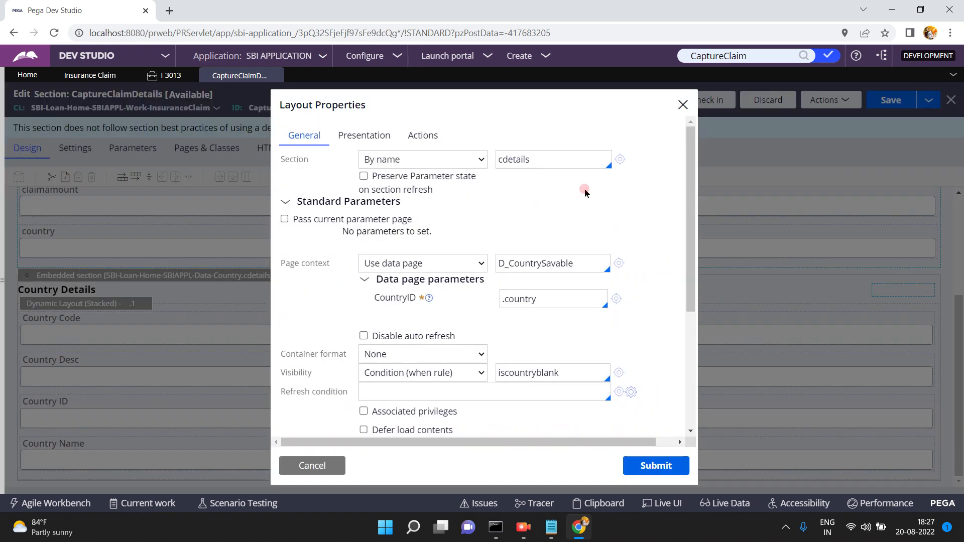
pyautogui.click(619, 162)
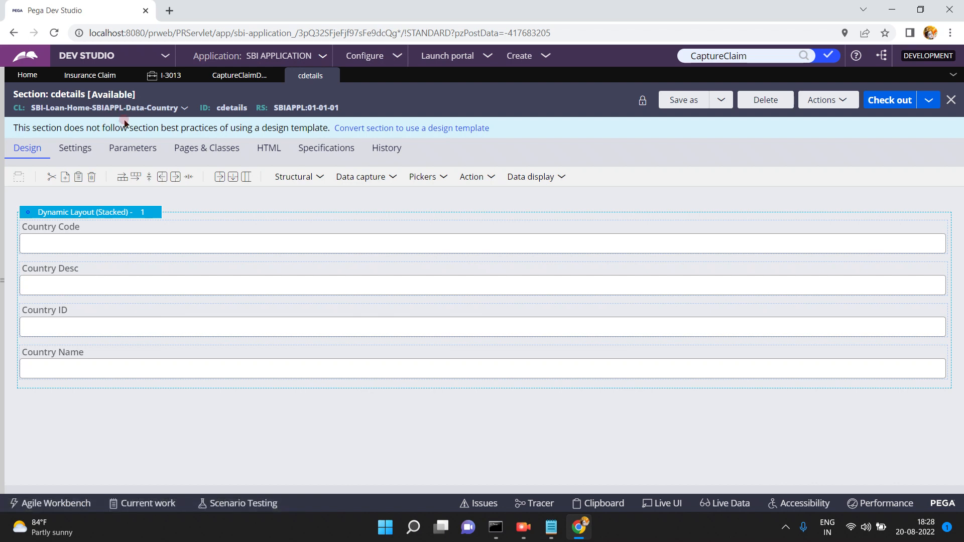
# Check which properties the Country Code and Country Desc fields in the cdetails section use, closing each without changes.
pyautogui.click(128, 244)
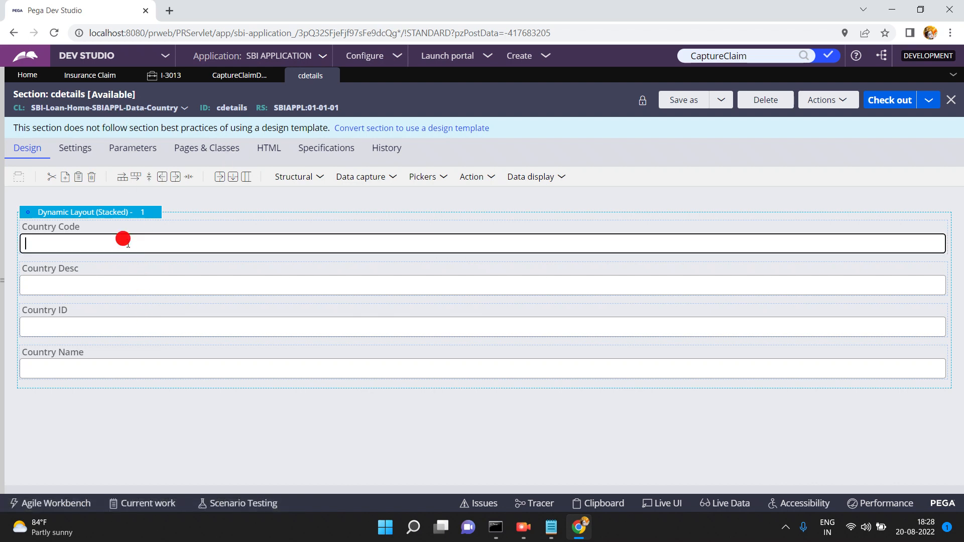
pyautogui.click(130, 248)
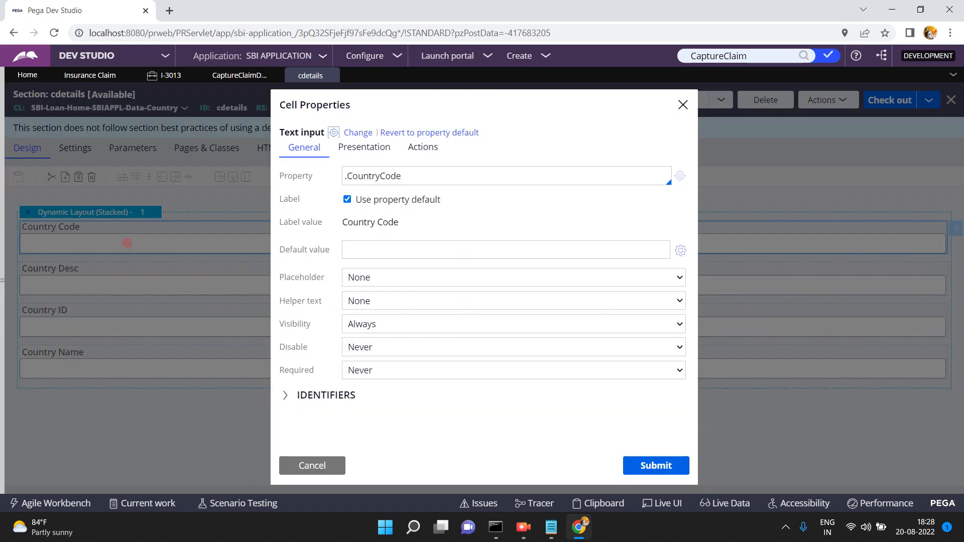
pyautogui.click(407, 169)
pyautogui.click(312, 466)
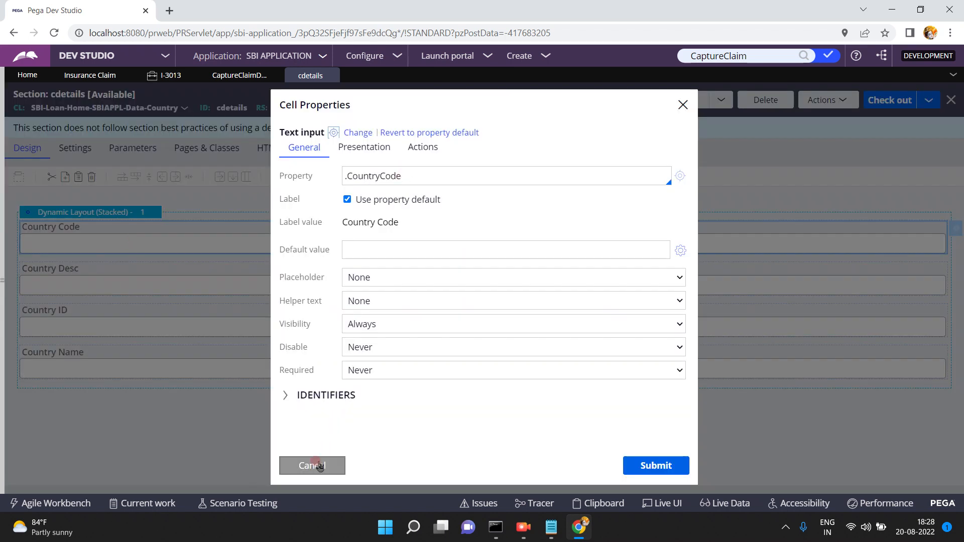
pyautogui.doubleClick(164, 273)
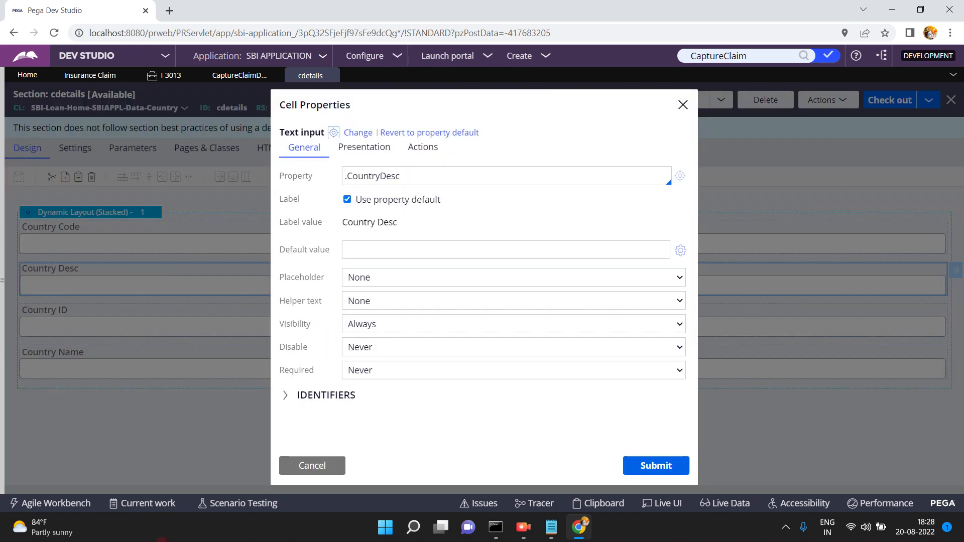
pyautogui.click(301, 470)
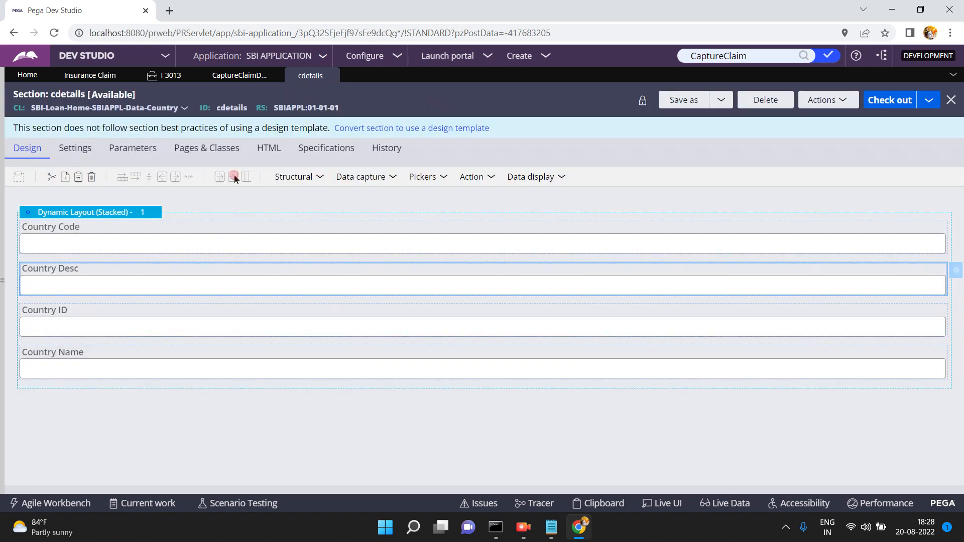
# Return to the embedded section's layout properties in CaptureClaimDetails and open its page context data page, D_CountrySavable.
pyautogui.click(240, 78)
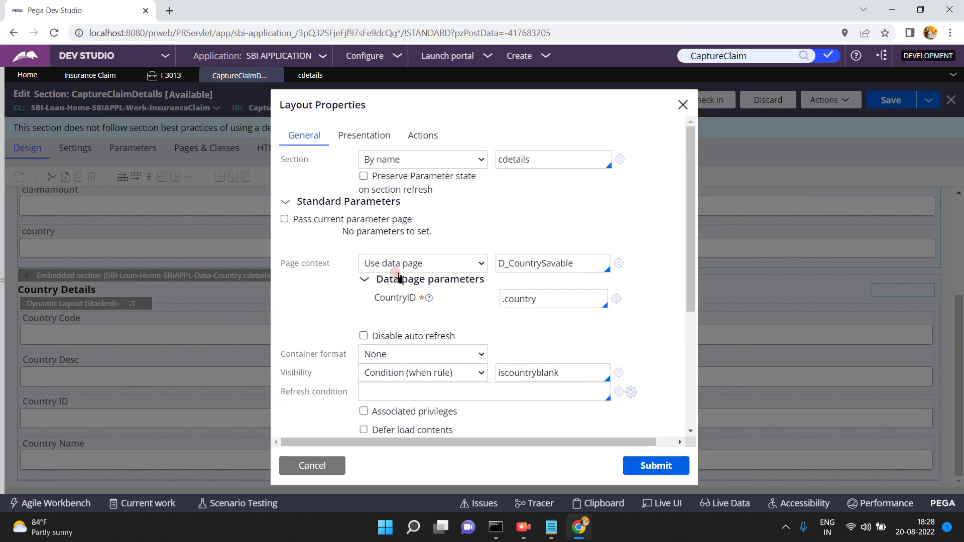
pyautogui.click(513, 264)
pyautogui.doubleClick(585, 265)
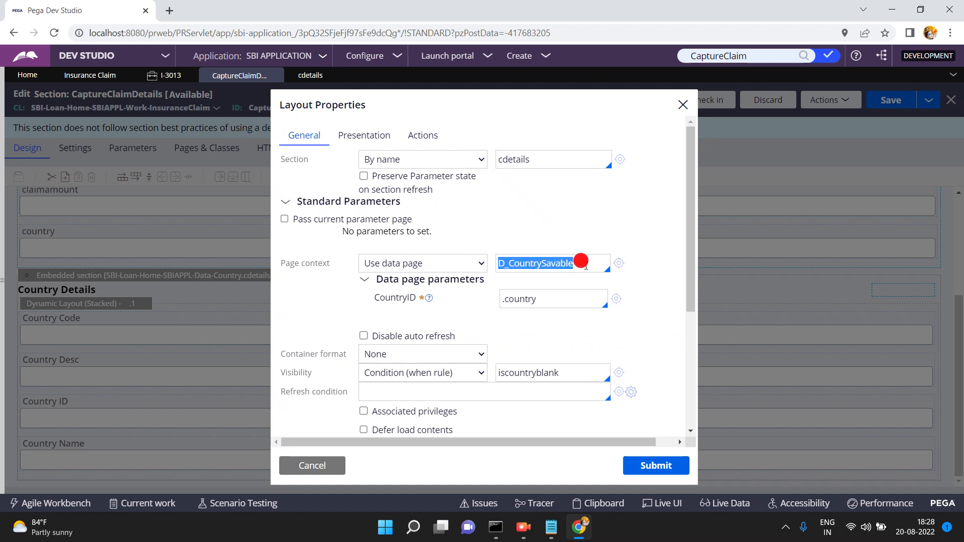
pyautogui.click(619, 263)
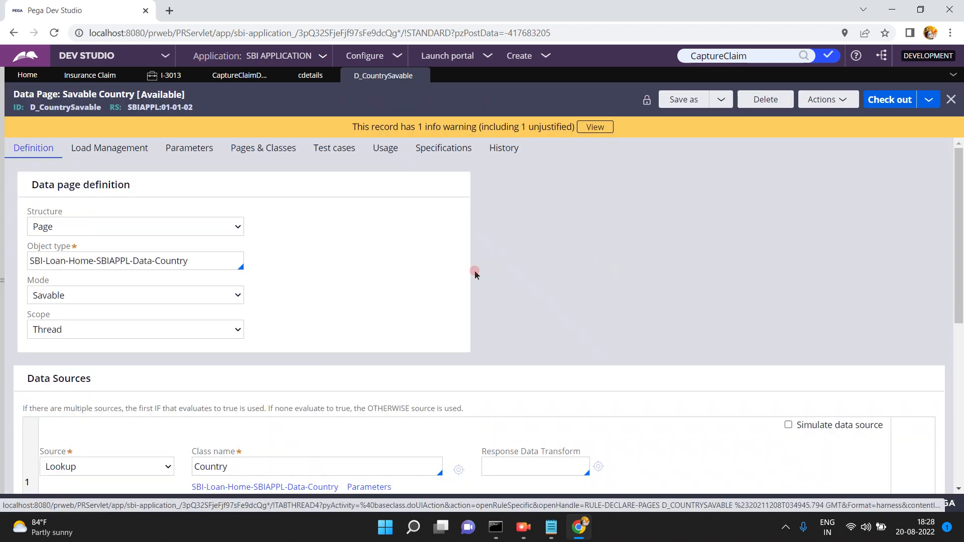
# Review the D_CountrySavable data page's CountryID parameter, its structure, mode and scope, and its Lookup data source.
pyautogui.click(201, 151)
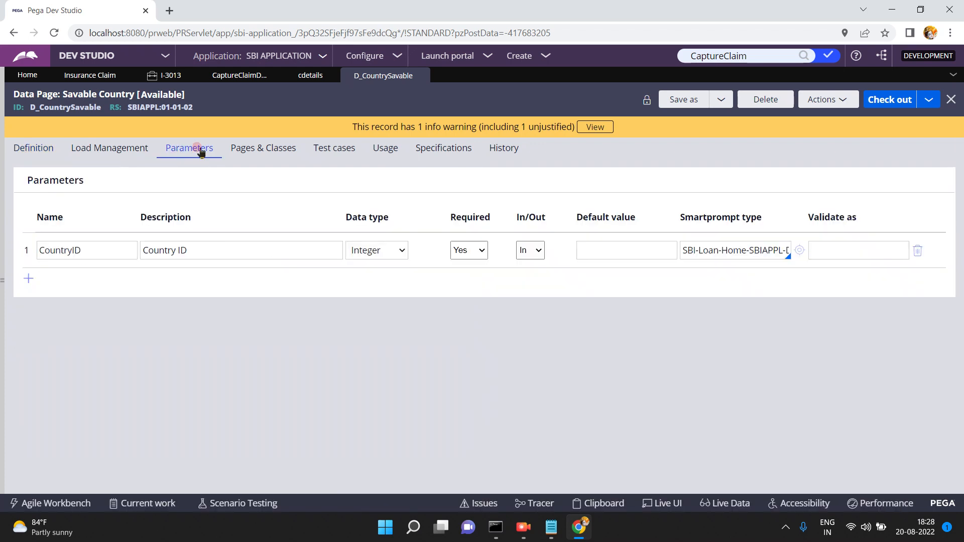
pyautogui.click(166, 260)
pyautogui.click(36, 149)
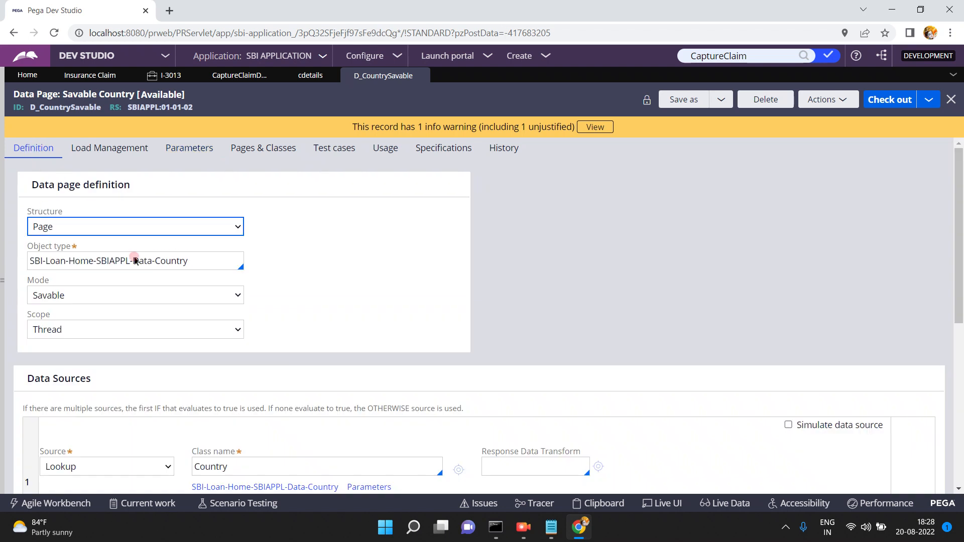
pyautogui.click(340, 352)
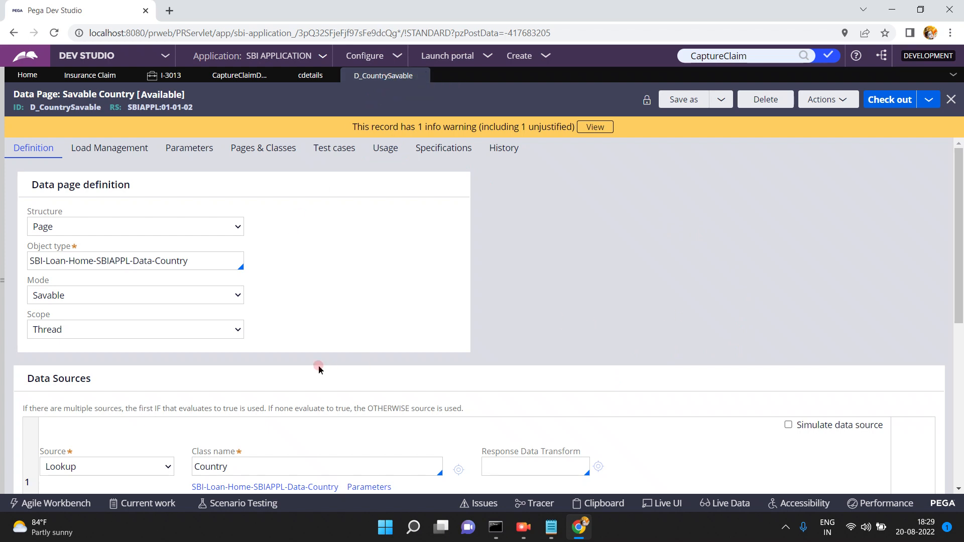
pyautogui.click(84, 468)
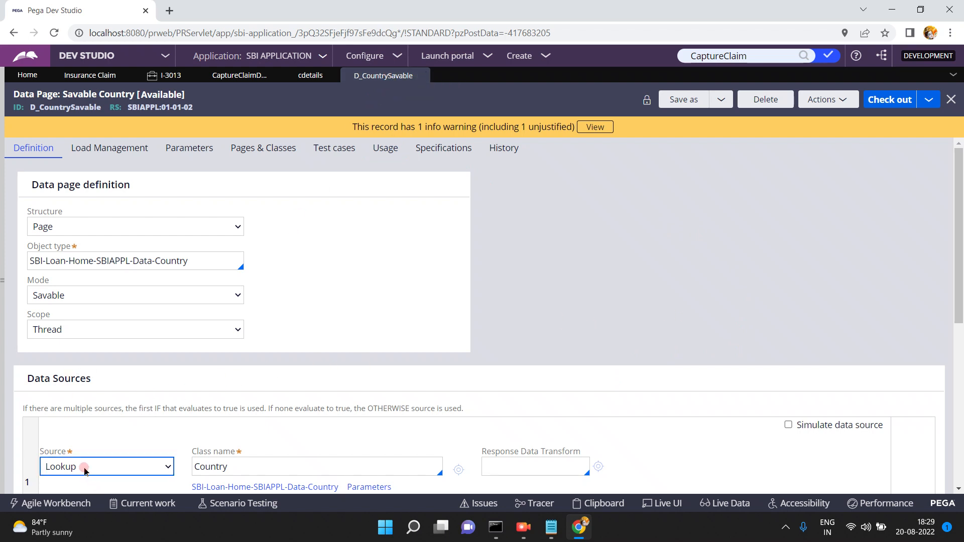
pyautogui.click(237, 467)
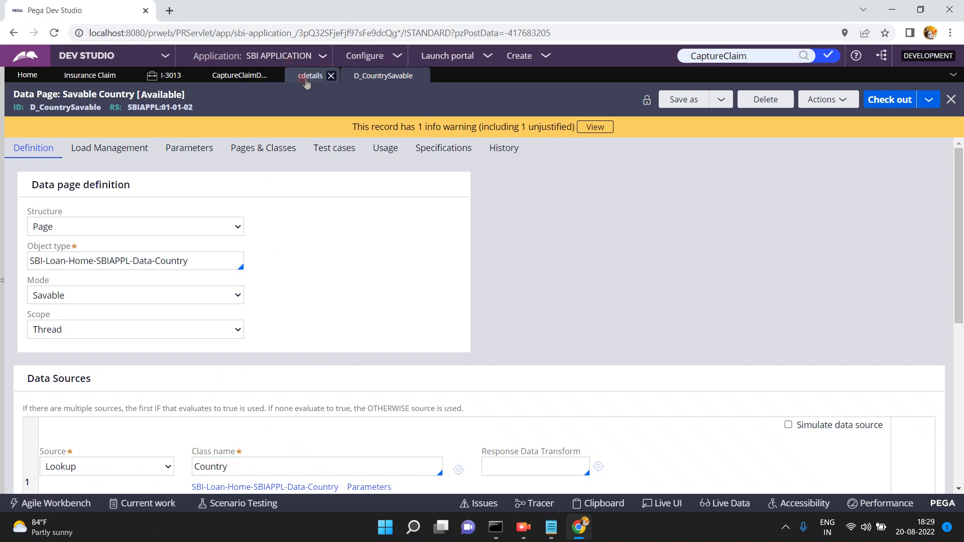
# Check the property passed as the CountryID parameter in the embedded section's layout properties, and close them without changes.
pyautogui.click(229, 75)
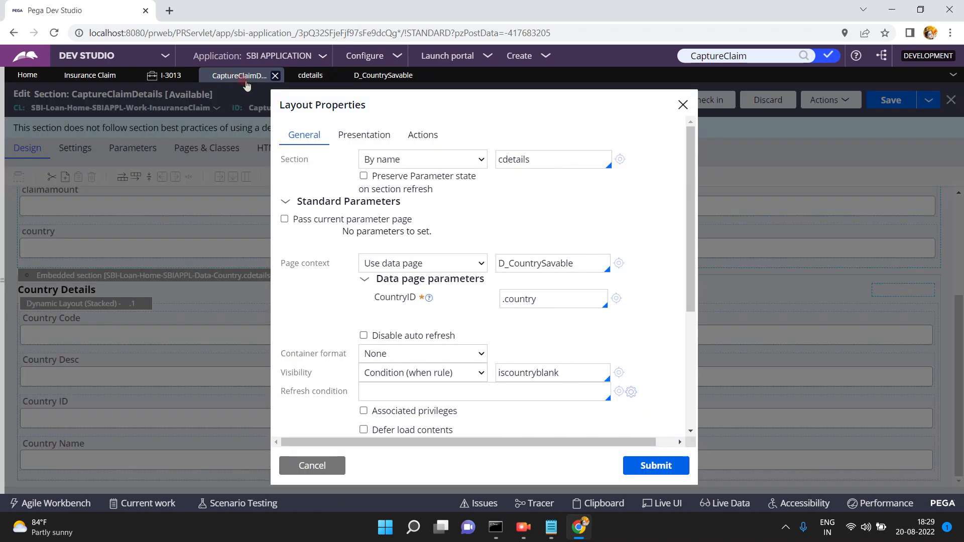
pyautogui.click(544, 299)
pyautogui.doubleClick(548, 301)
pyautogui.click(548, 301)
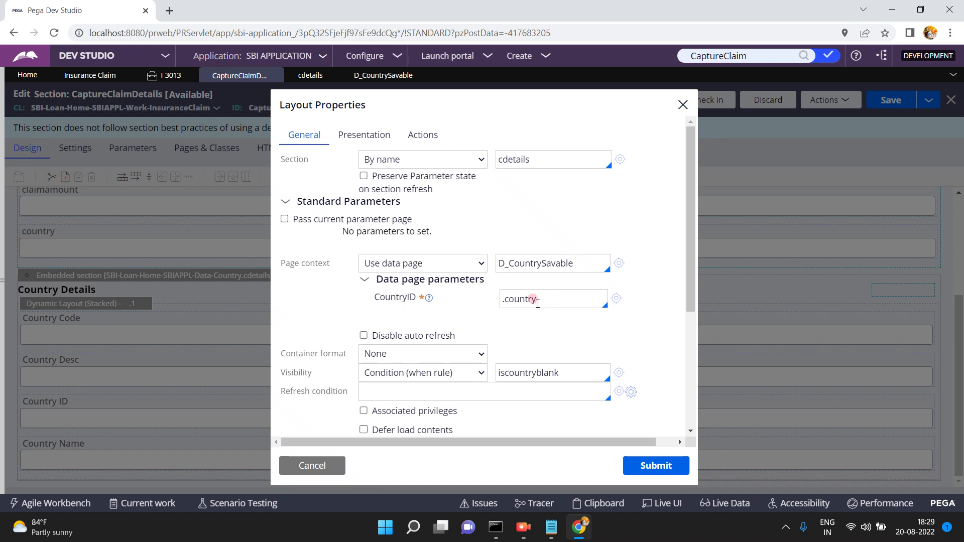
pyautogui.click(316, 466)
pyautogui.click(316, 466)
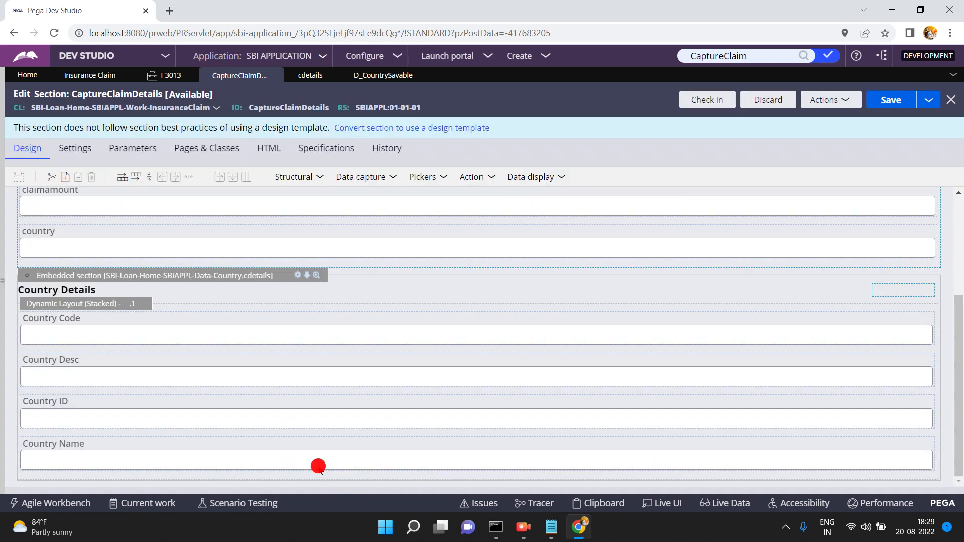
# Check the property bound to the country dropdown in CaptureClaimDetails, and close its cell properties without changes.
pyautogui.click(963, 218)
pyautogui.click(186, 285)
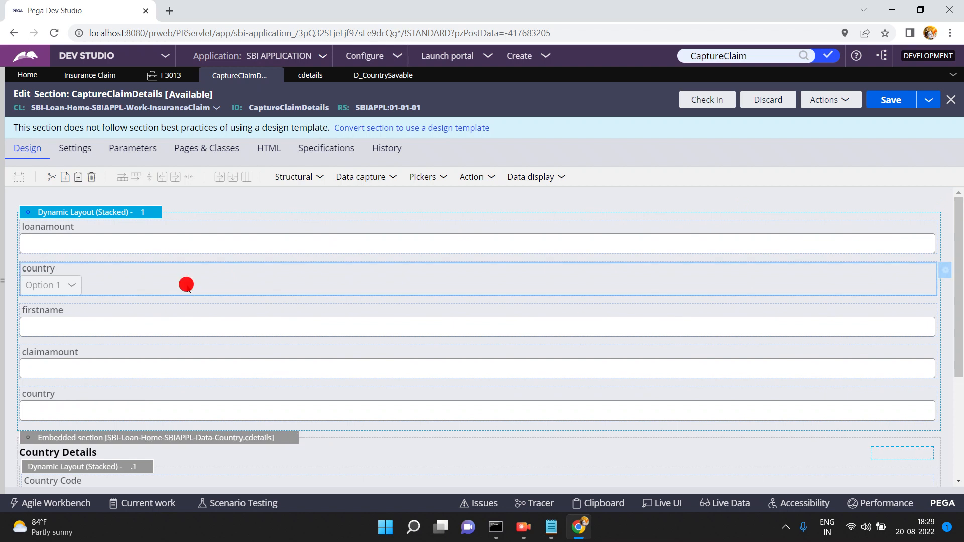
pyautogui.doubleClick(186, 285)
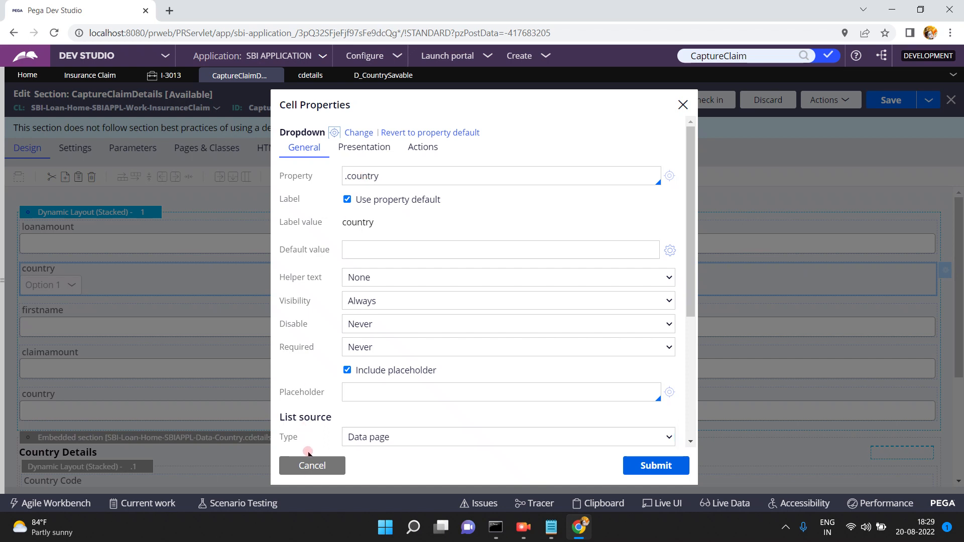
pyautogui.click(313, 469)
# Recheck the data page and CountryID parameter of the embedded Country Details section, and open its iscountryblank visibility rule.
pyautogui.scroll(-3, 414, 297)
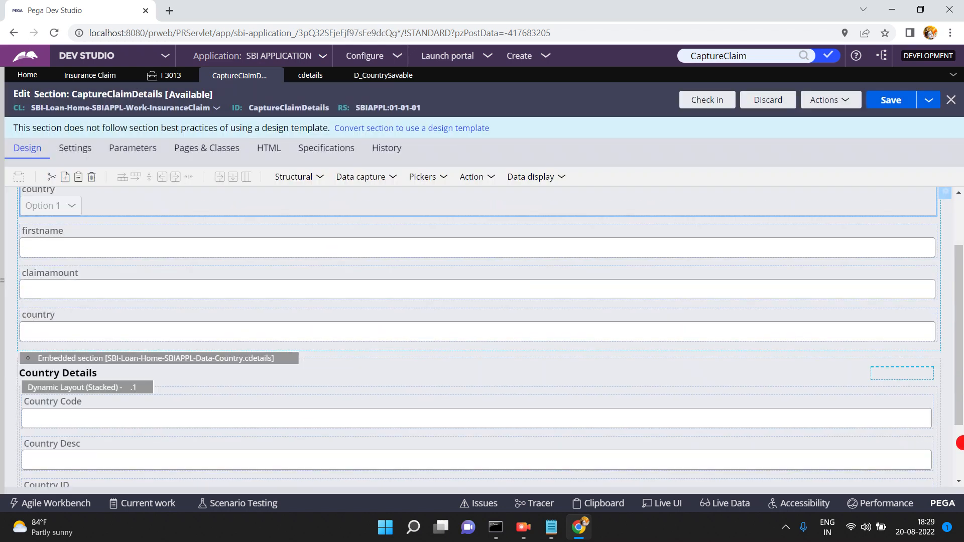
pyautogui.click(233, 276)
pyautogui.click(298, 276)
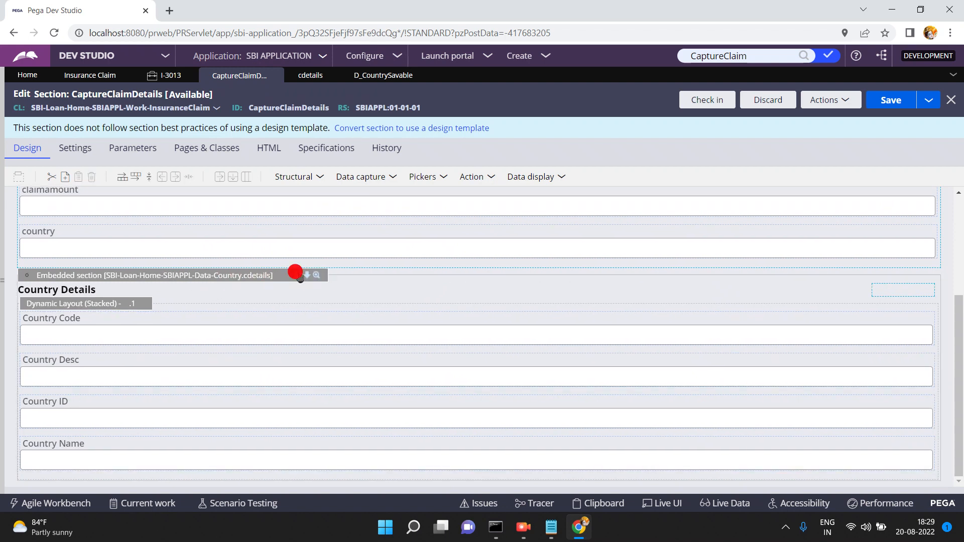
pyautogui.click(517, 265)
pyautogui.click(559, 266)
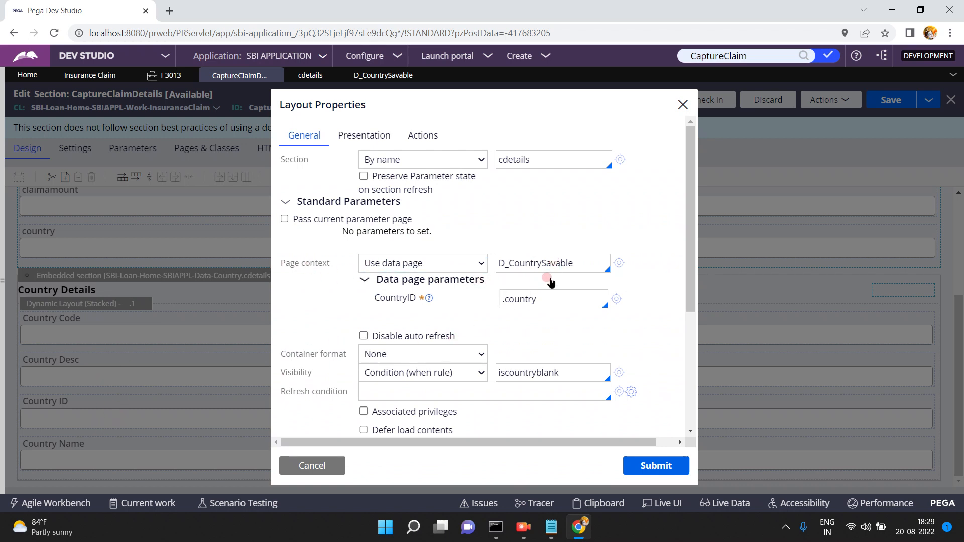
pyautogui.click(564, 292)
pyautogui.click(619, 372)
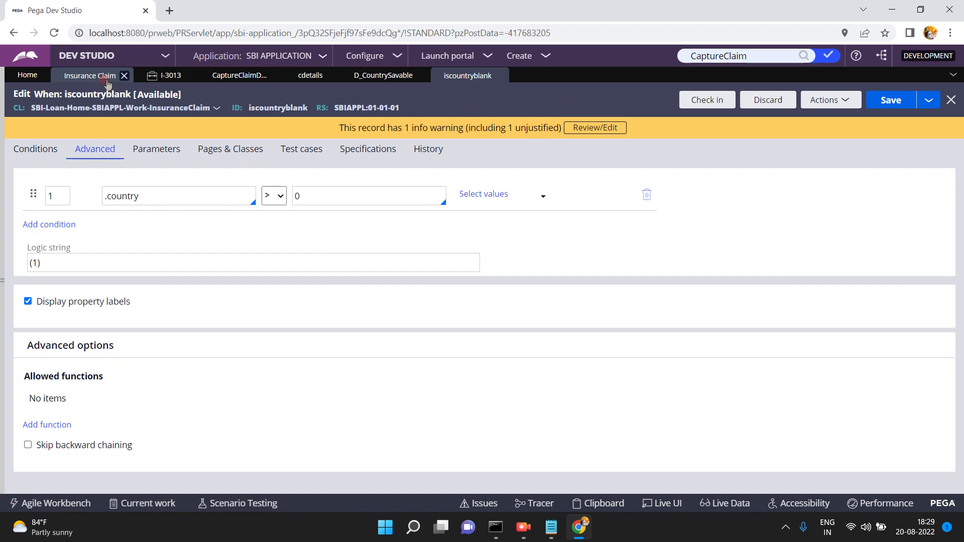
# Save and run a new Insurance Claim case, and review the .country condition in the iscountryblank when rule.
pyautogui.click(107, 81)
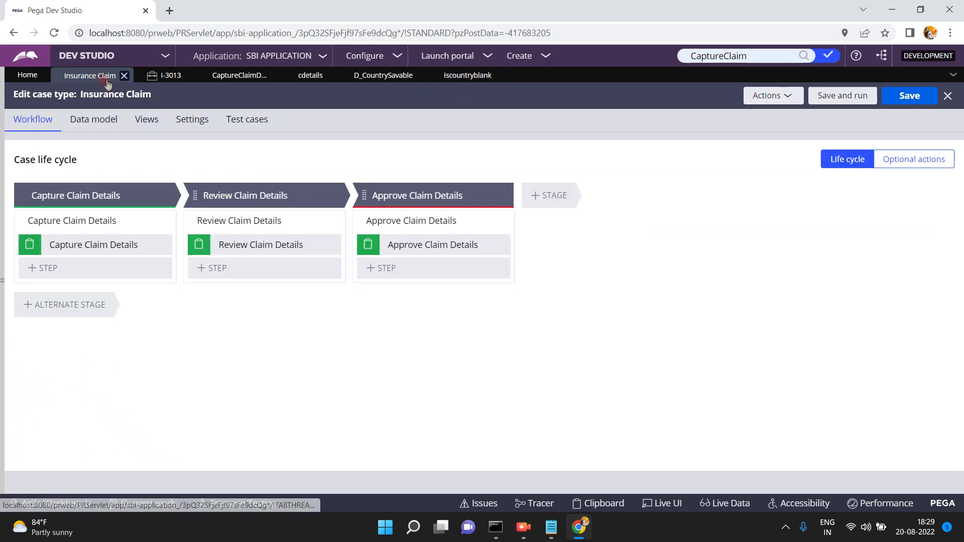
pyautogui.click(847, 97)
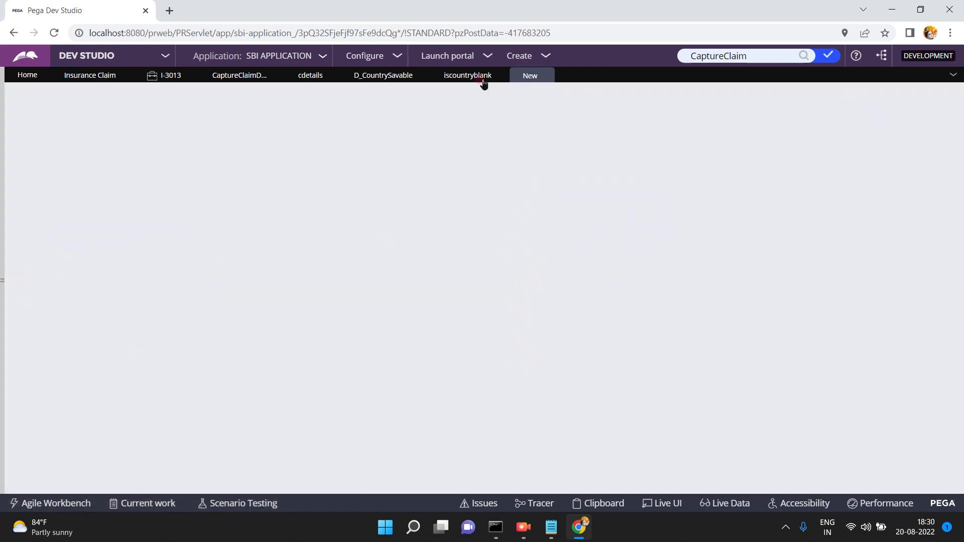
pyautogui.click(466, 81)
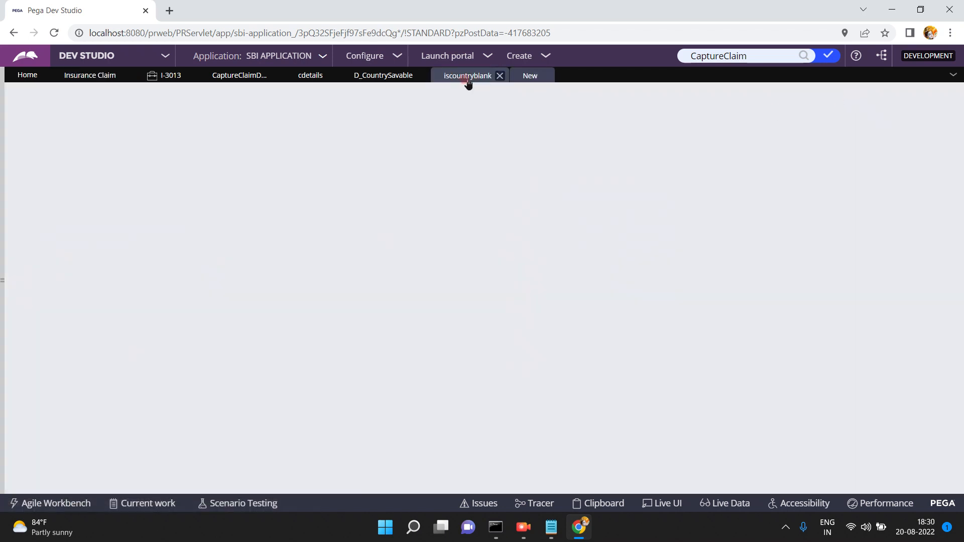
pyautogui.click(273, 206)
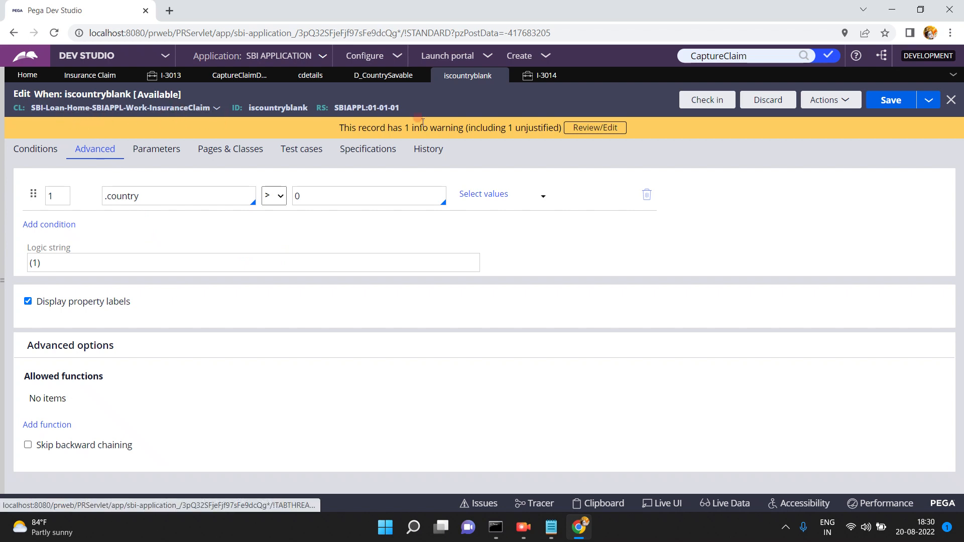
# Choose China as the country in the new Insurance Claim case I-3014 and review its Country Details.
pyautogui.click(546, 79)
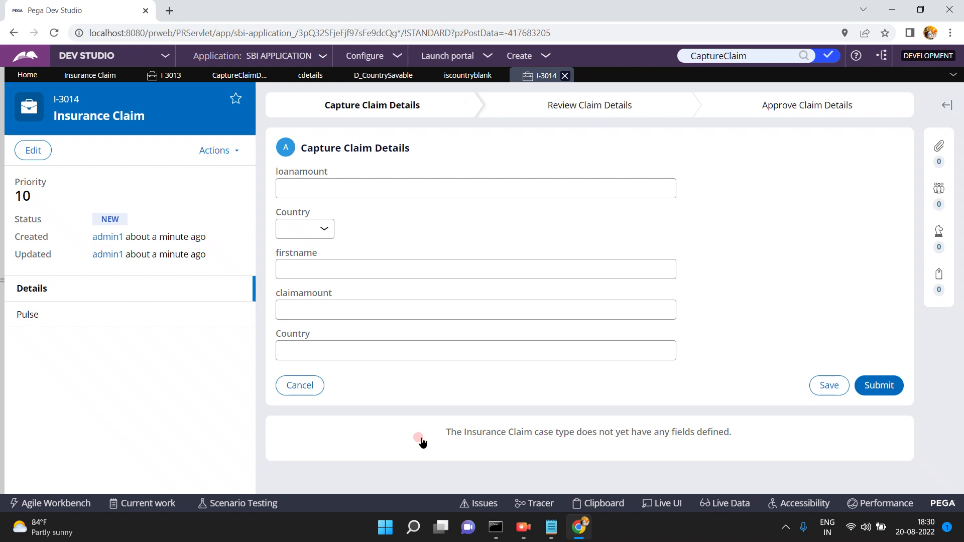
pyautogui.click(316, 235)
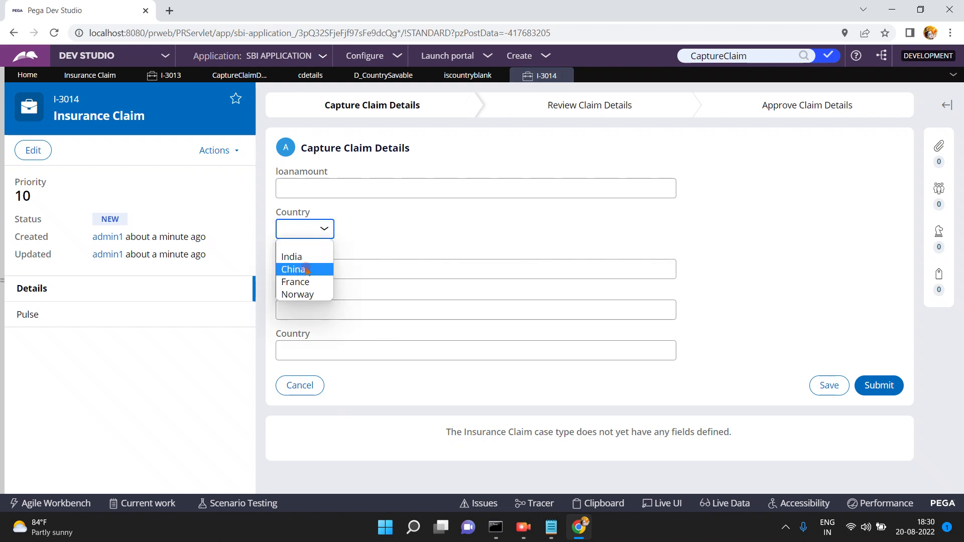
pyautogui.click(308, 270)
pyautogui.scroll(-1, 306, 274)
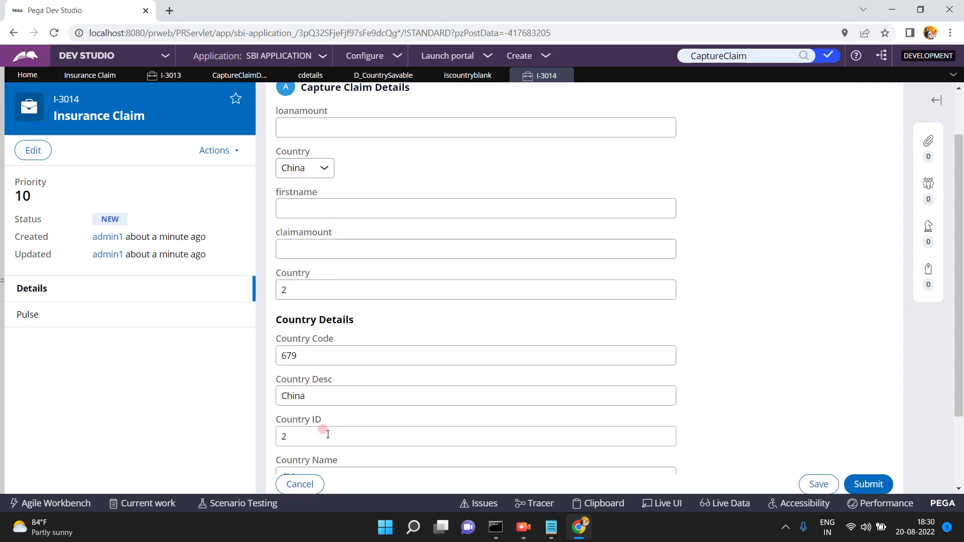
# Review the D_CountrySavable page context and the .country value passed as CountryID in the embedded section's layout properties.
pyautogui.click(238, 76)
pyautogui.click(536, 262)
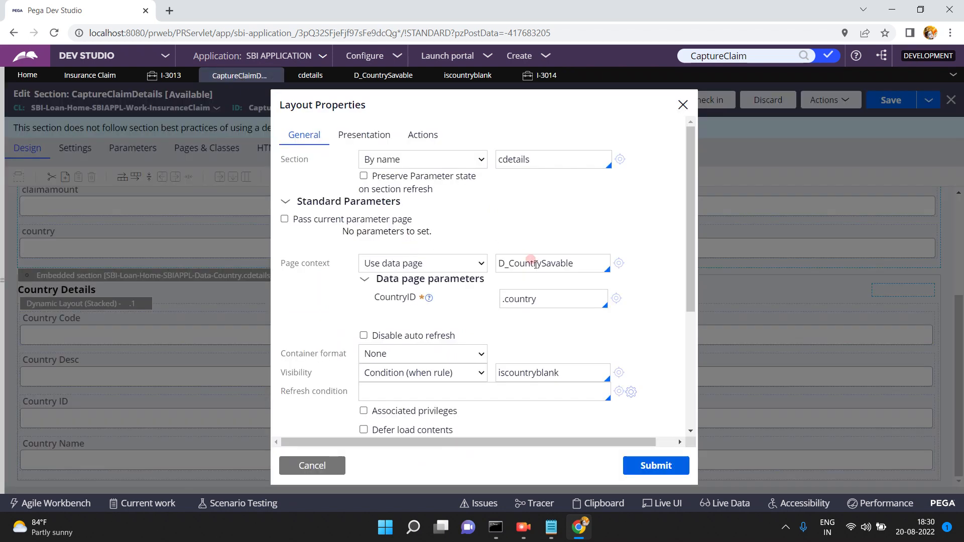
pyautogui.click(534, 296)
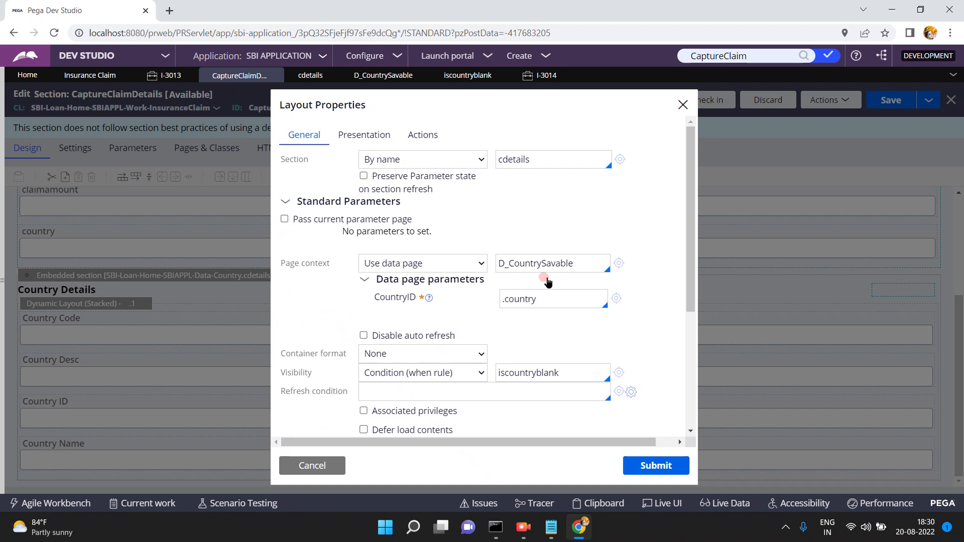
pyautogui.doubleClick(575, 265)
pyautogui.rightClick(576, 265)
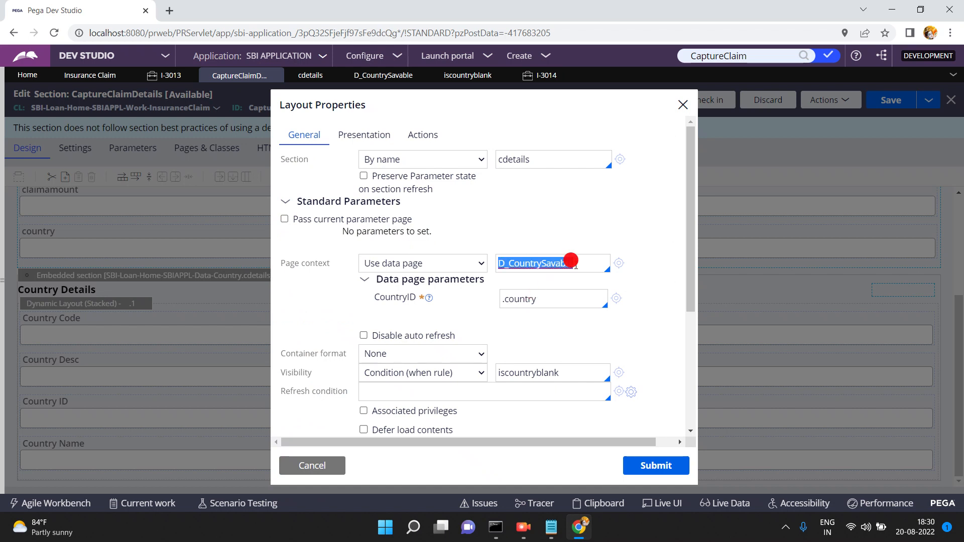
pyautogui.doubleClick(543, 299)
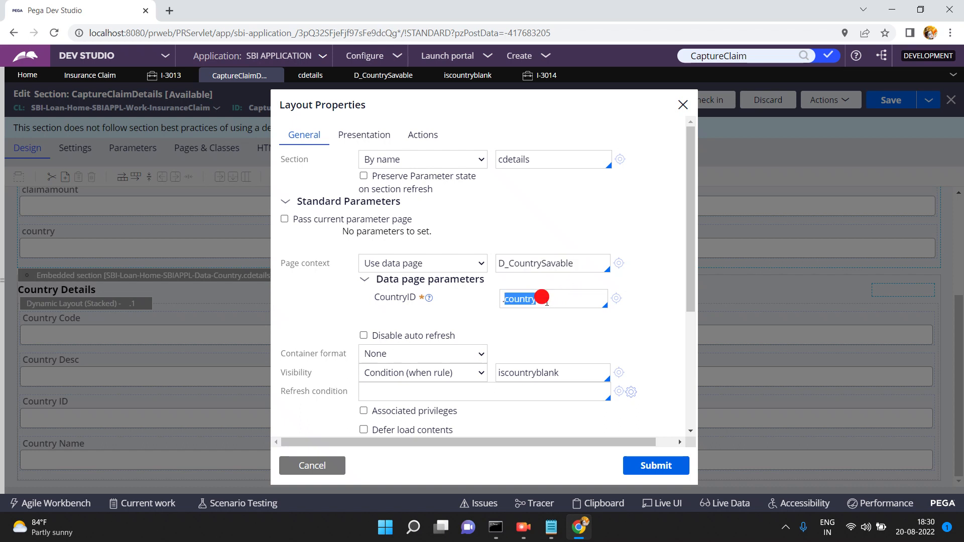
pyautogui.tripleClick(545, 297)
# Compare the country choices in case I-3014 with the section's CountryID parameter, and close the layout properties without changes.
pyautogui.click(541, 75)
pyautogui.click(321, 168)
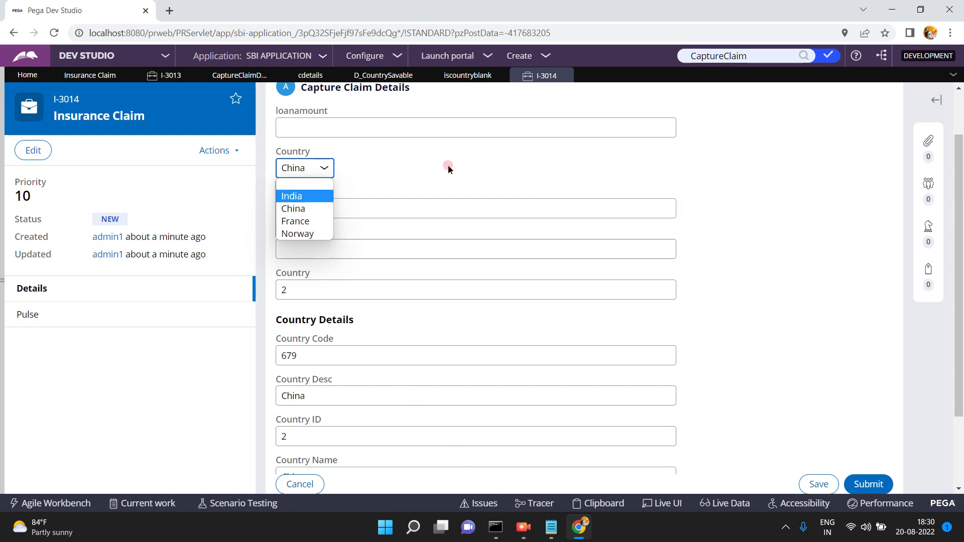
pyautogui.click(240, 75)
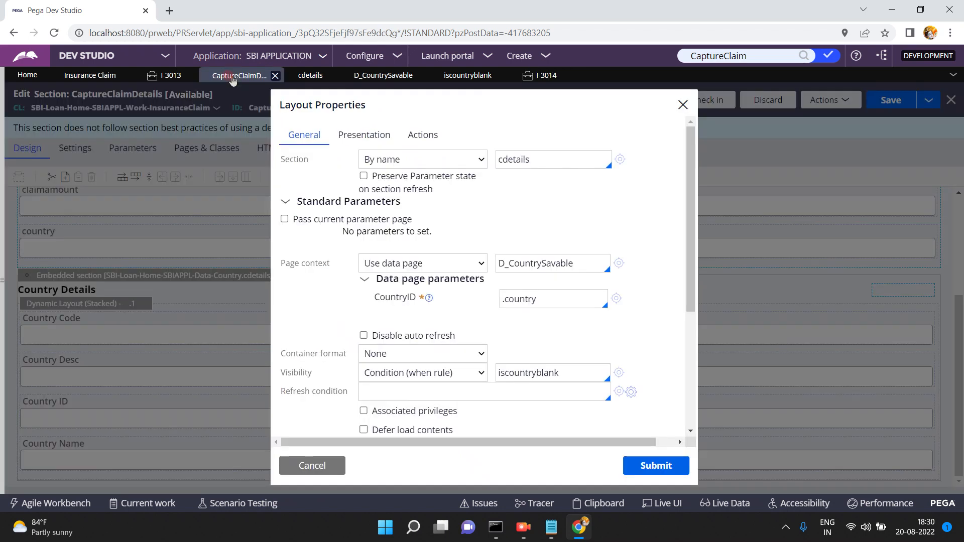
pyautogui.tripleClick(551, 300)
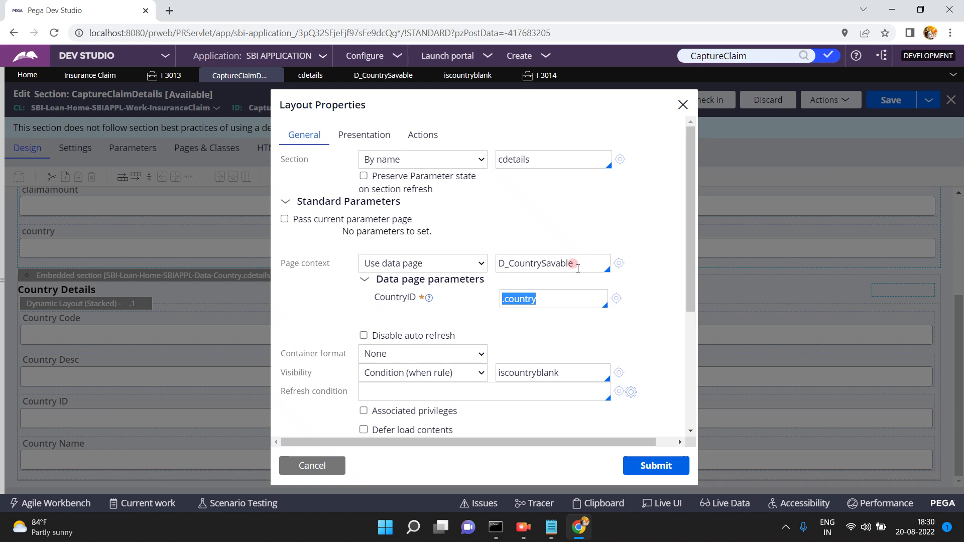
pyautogui.click(313, 467)
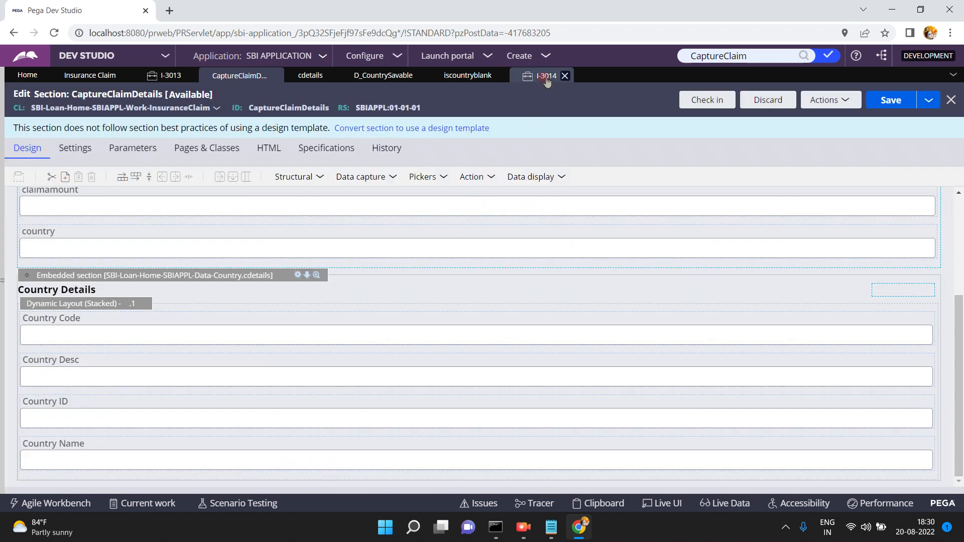
# Open the Clipboard for the I-3013 thread and check the country property on pyWorkPage.
pyautogui.click(602, 503)
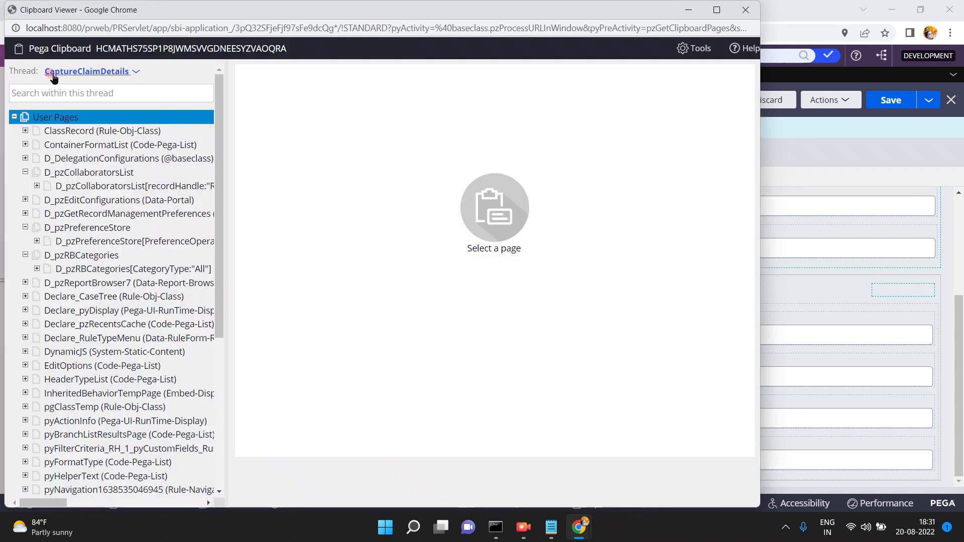
pyautogui.click(134, 72)
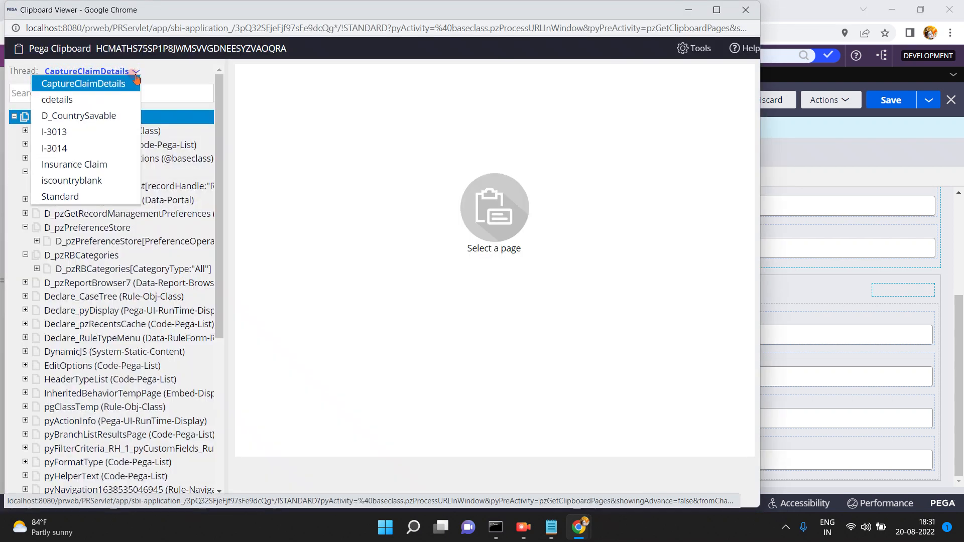
pyautogui.doubleClick(65, 130)
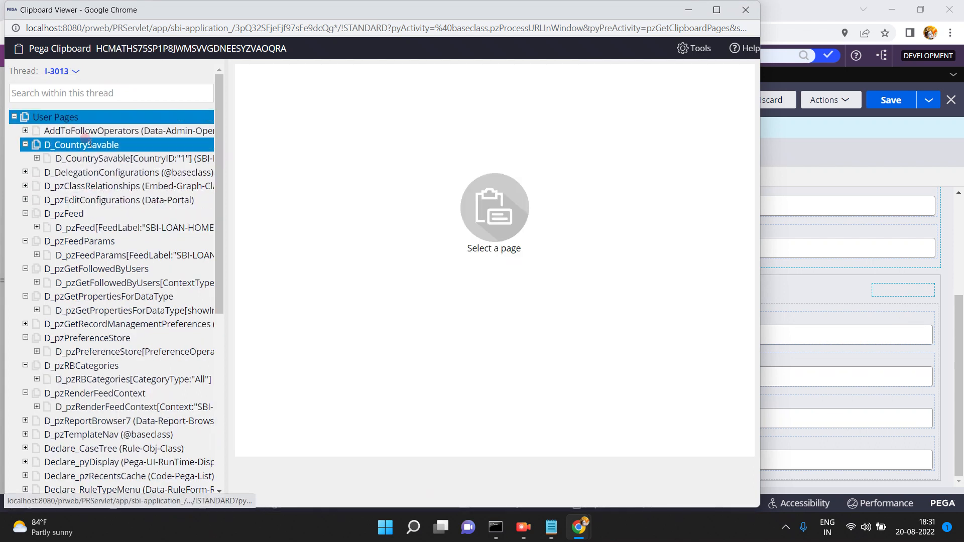
pyautogui.click(101, 158)
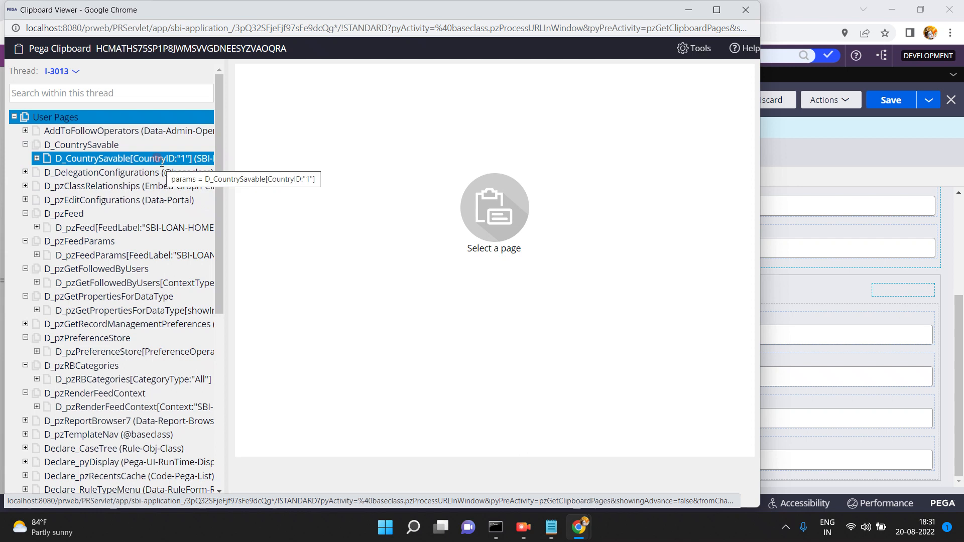
pyautogui.click(220, 402)
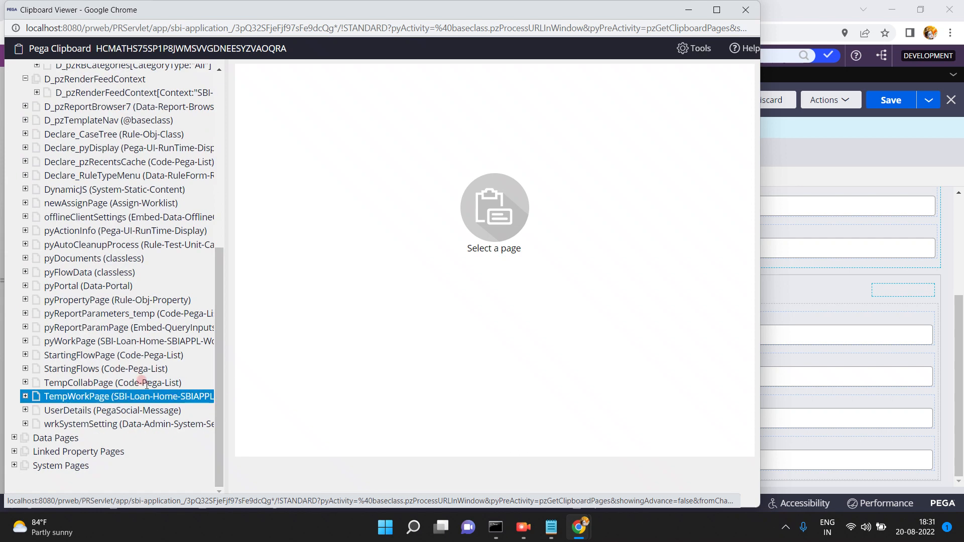
pyautogui.click(92, 342)
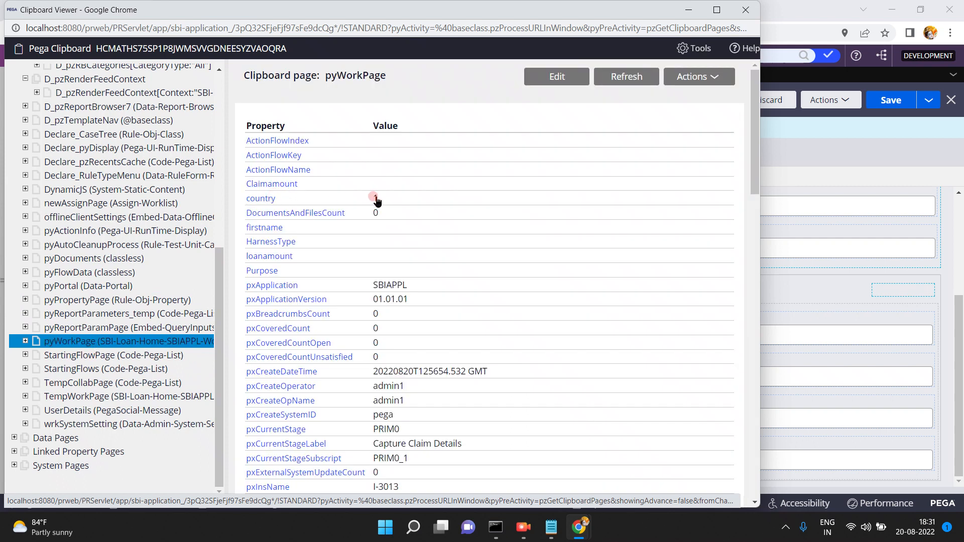
# Inspect the properties of the D_CountrySavable instance for CountryID 1 in the I-3013 thread, and close the Clipboard.
pyautogui.click(217, 90)
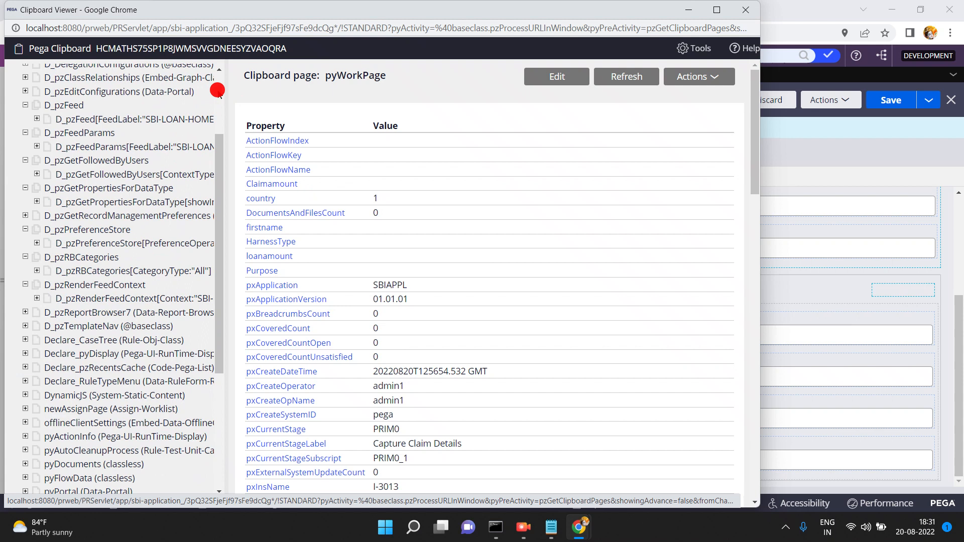
pyautogui.click(133, 169)
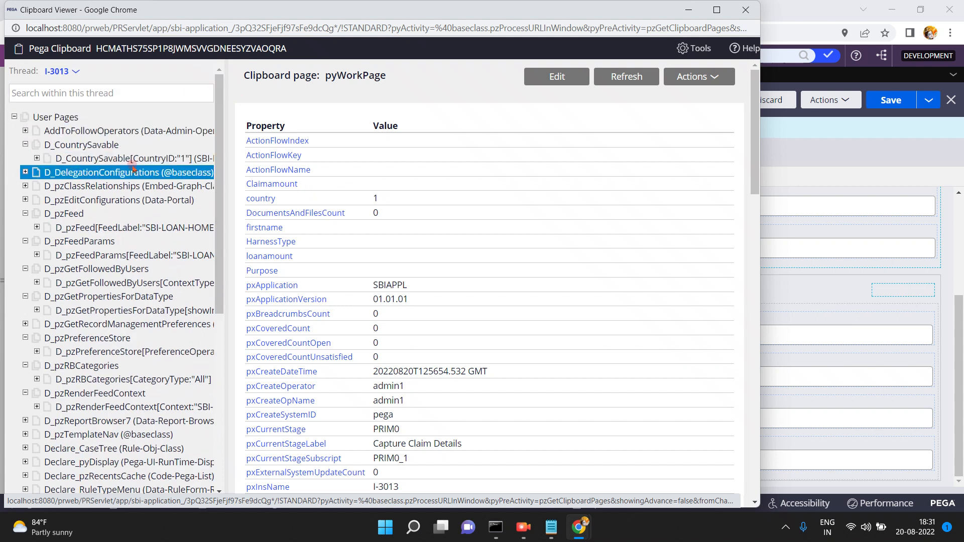
pyautogui.click(125, 160)
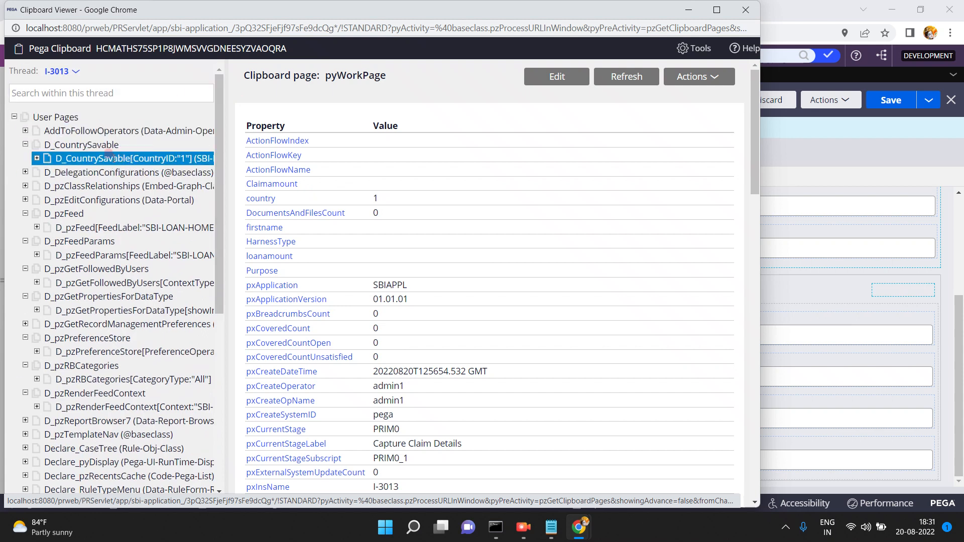
pyautogui.click(37, 159)
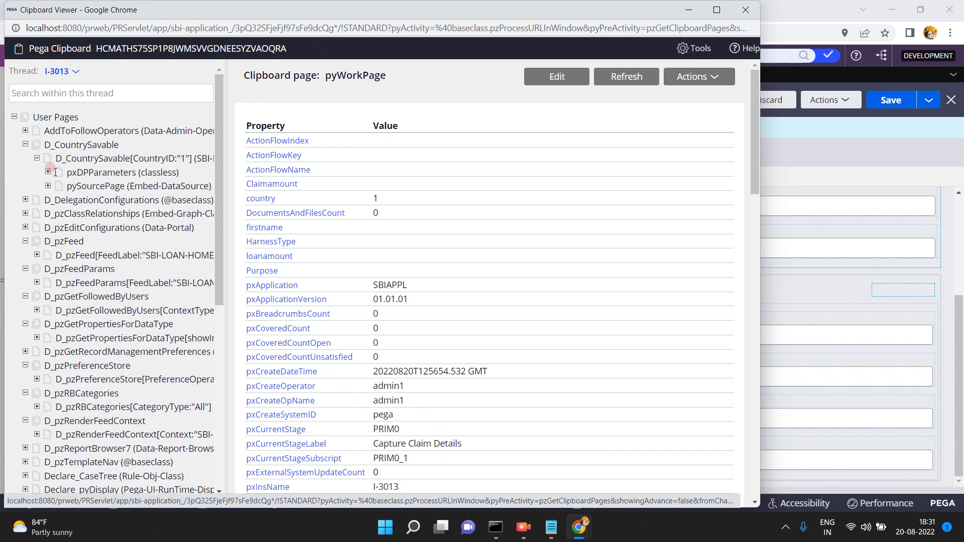
pyautogui.click(113, 144)
pyautogui.click(119, 157)
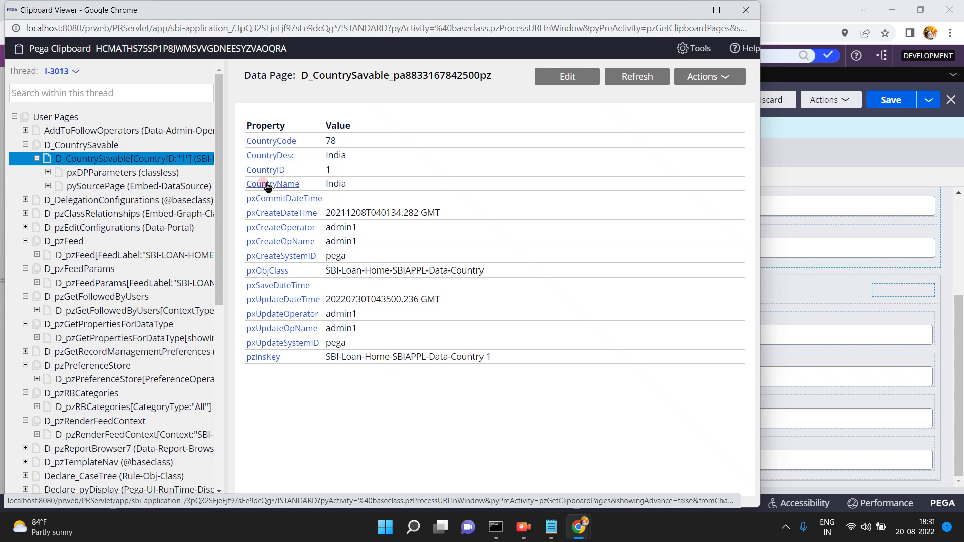
pyautogui.click(738, 15)
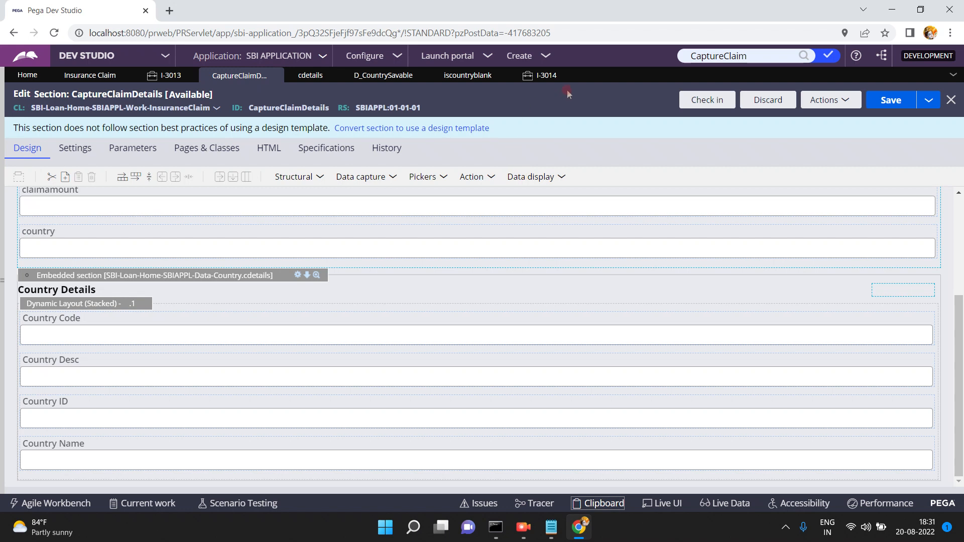
# In case I-3014's Country Details, set Country Desc and Country Name to Australia and Country Code to 981.
pyautogui.click(530, 75)
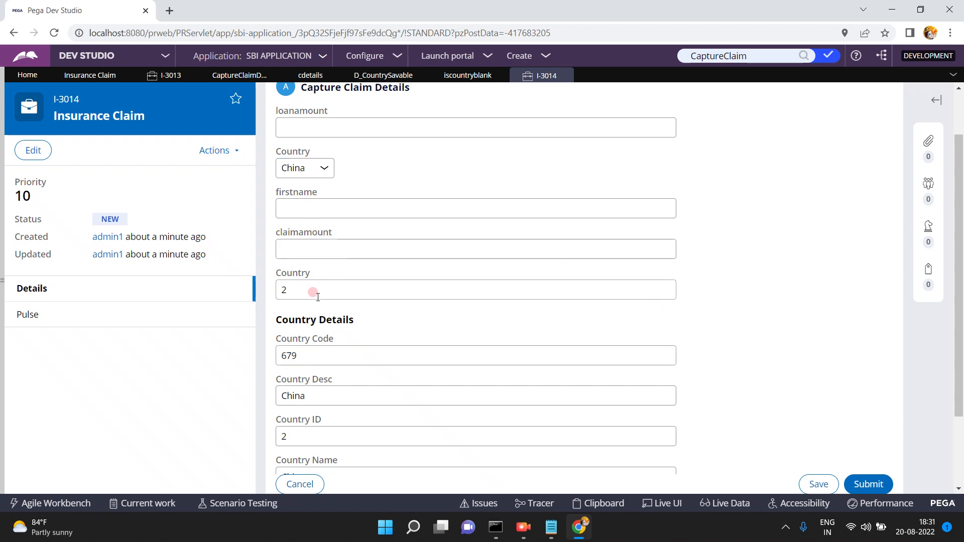
pyautogui.scroll(-2, 960, 435)
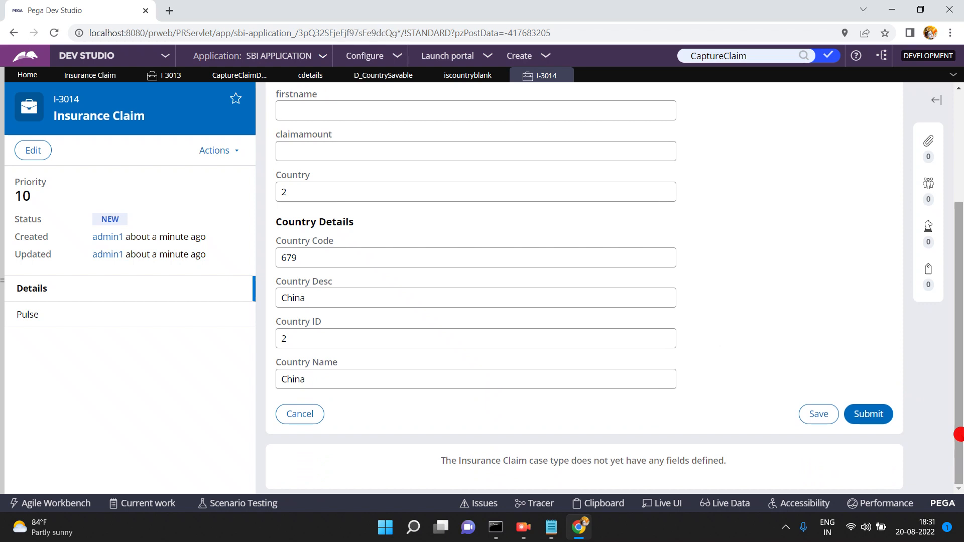
pyautogui.doubleClick(327, 300)
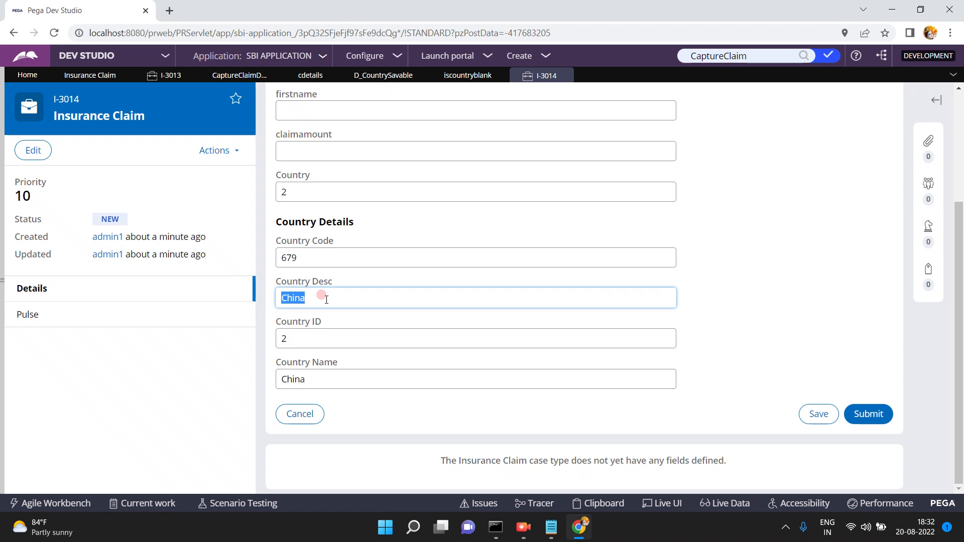
pyautogui.write('Australia')
pyautogui.doubleClick(327, 300)
pyautogui.hotkey('ctrl', 'c')
pyautogui.doubleClick(343, 379)
pyautogui.hotkey('ctrl', 'v')
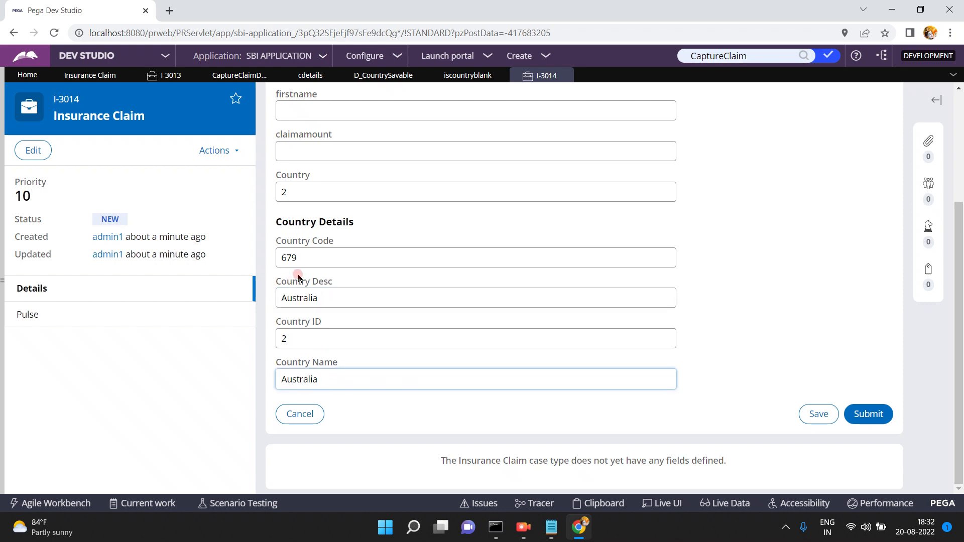
pyautogui.doubleClick(300, 254)
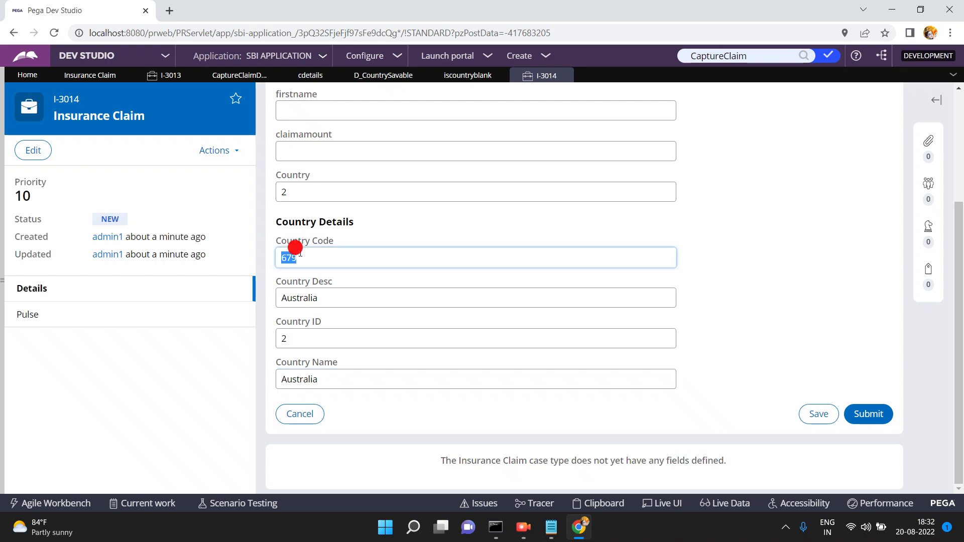
pyautogui.write('981')
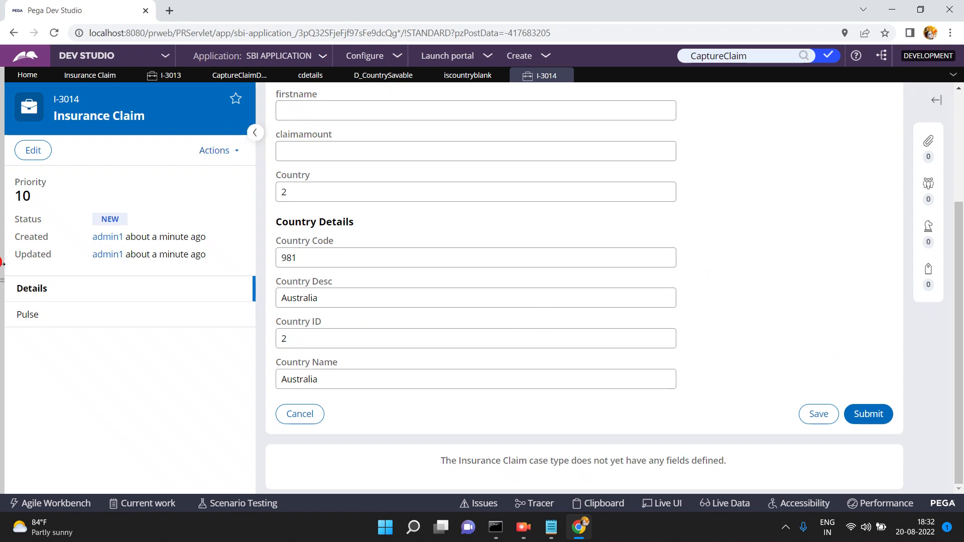
# Open the Country data type to view its data model, and return to case I-3014.
pyautogui.click(2, 262)
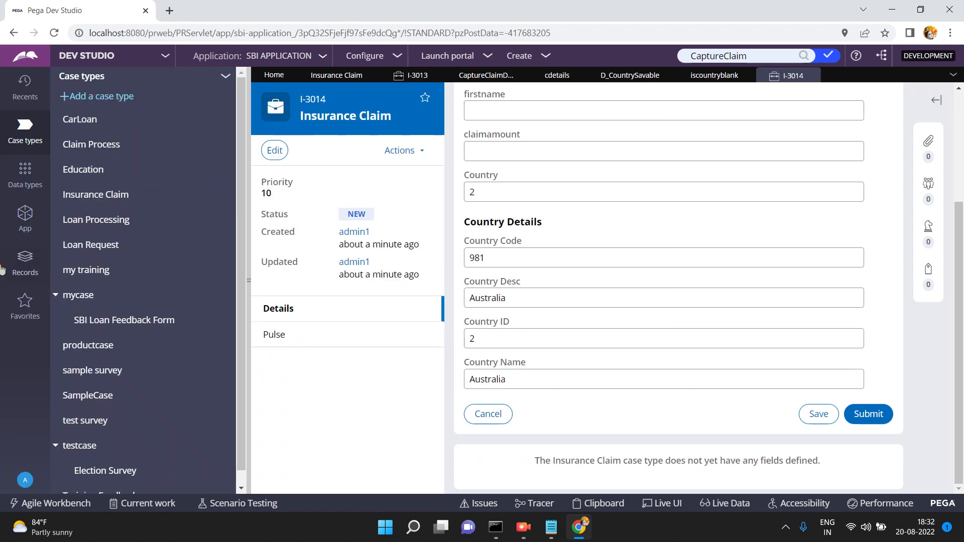
pyautogui.click(28, 184)
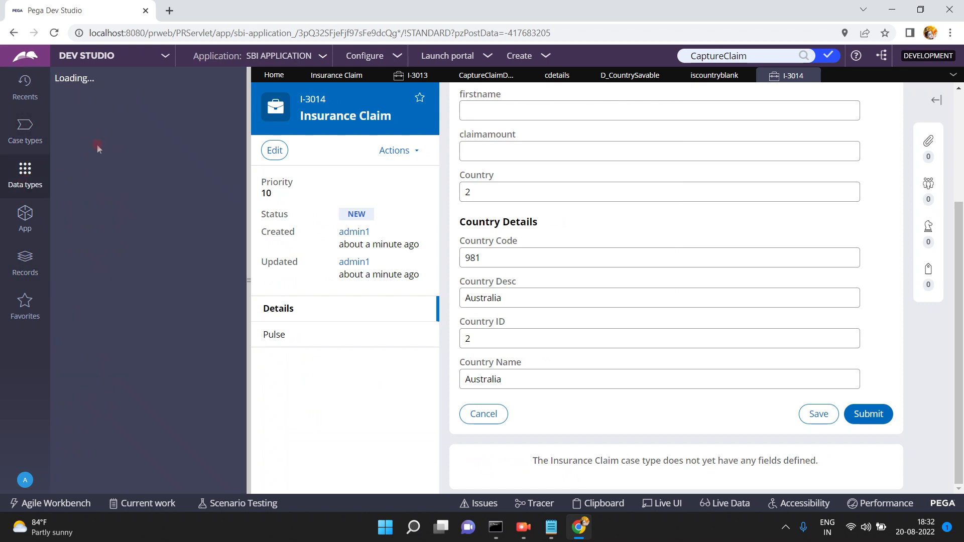
pyautogui.click(82, 122)
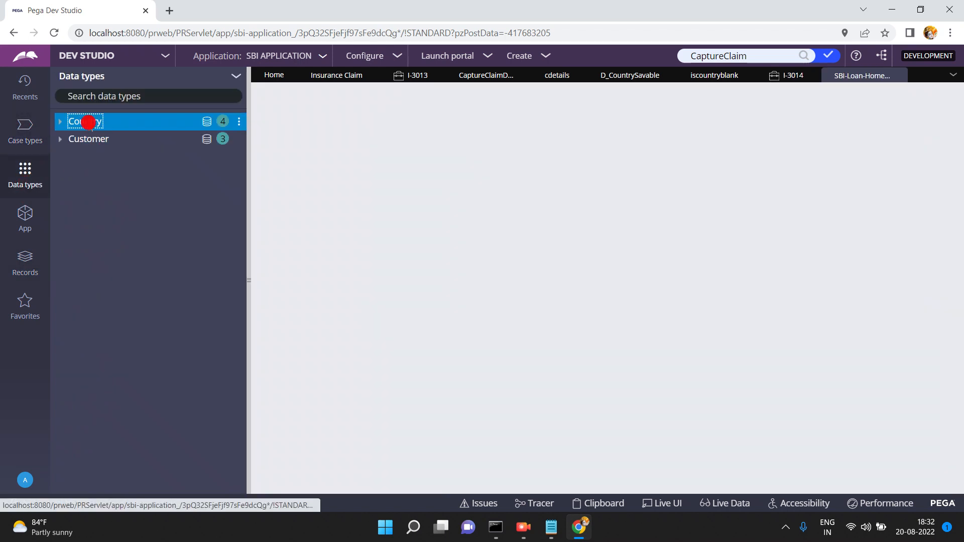
pyautogui.click(249, 280)
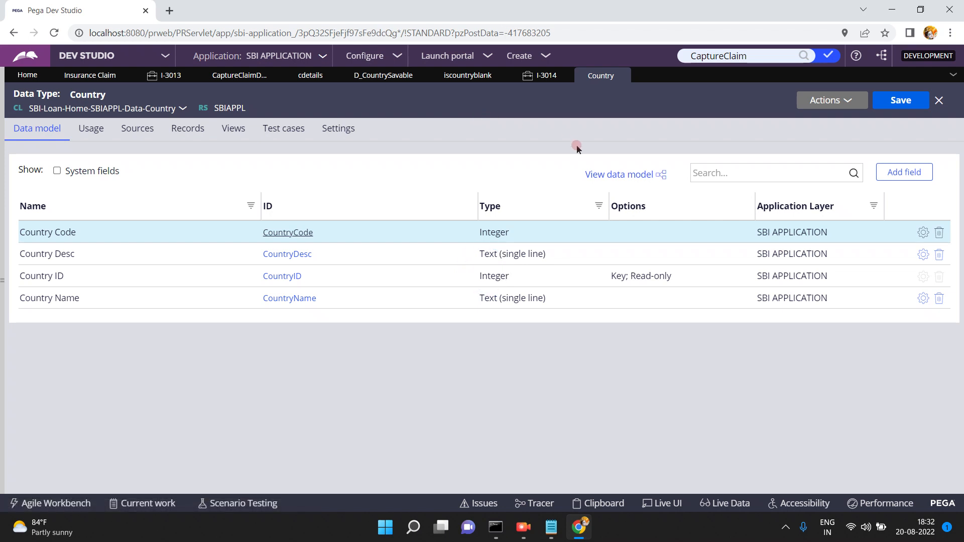
pyautogui.click(471, 80)
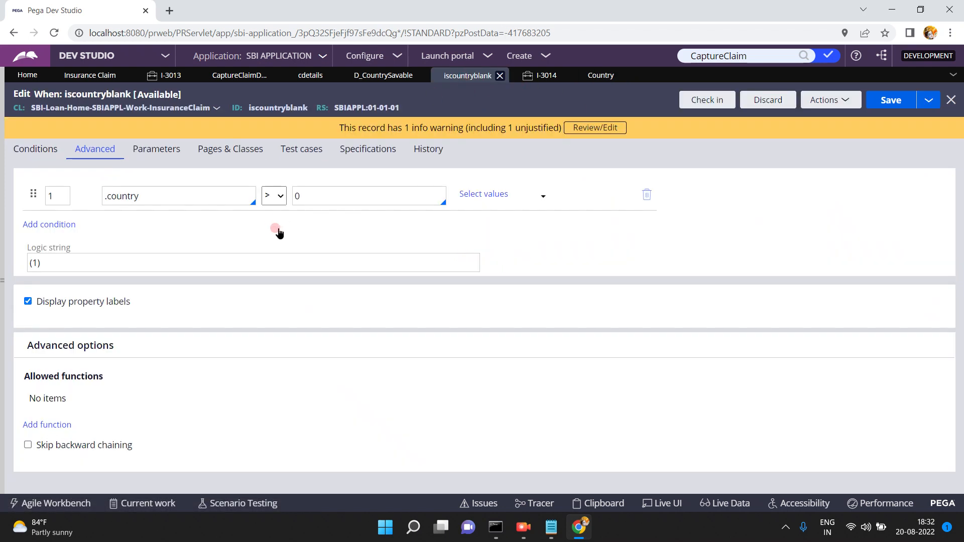
pyautogui.click(547, 76)
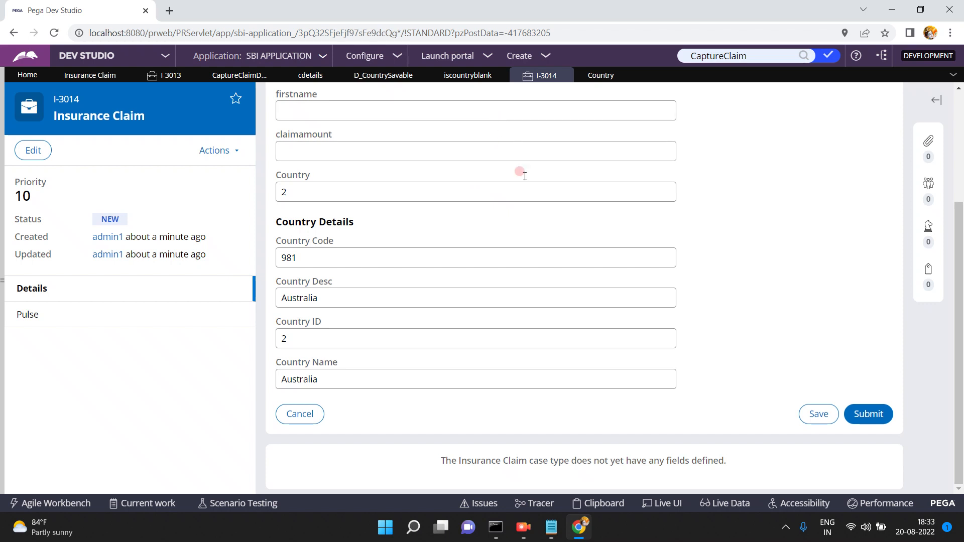
# Inspect the D_CountrySavable instance for CountryID 2 in the Clipboard's I-3014 thread and compare it with the case's Country Details.
pyautogui.click(596, 504)
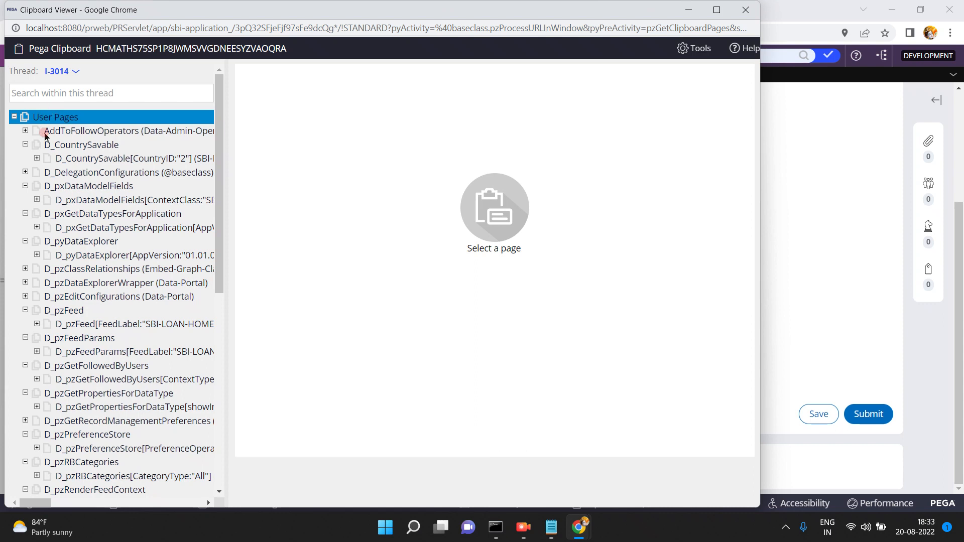
pyautogui.click(73, 158)
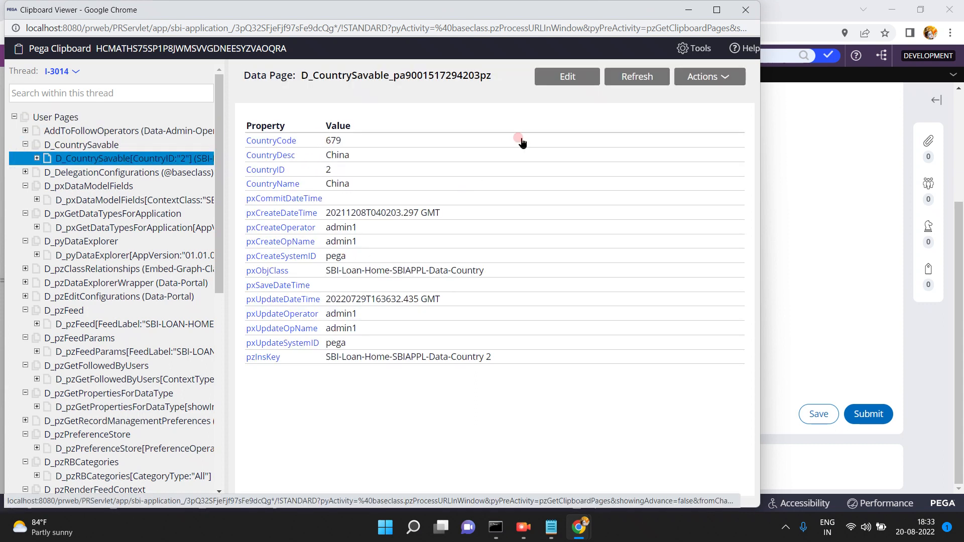
pyautogui.click(690, 11)
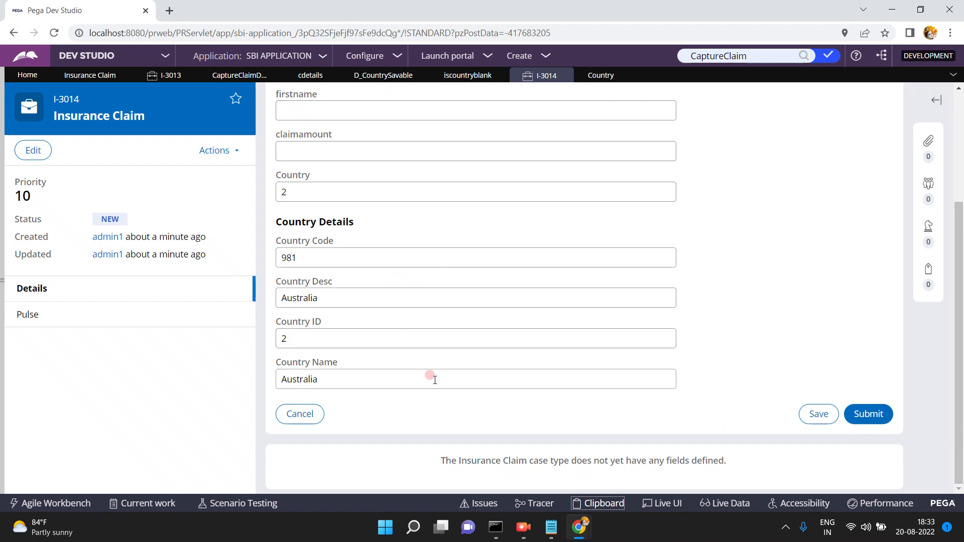
pyautogui.moveTo(579, 528)
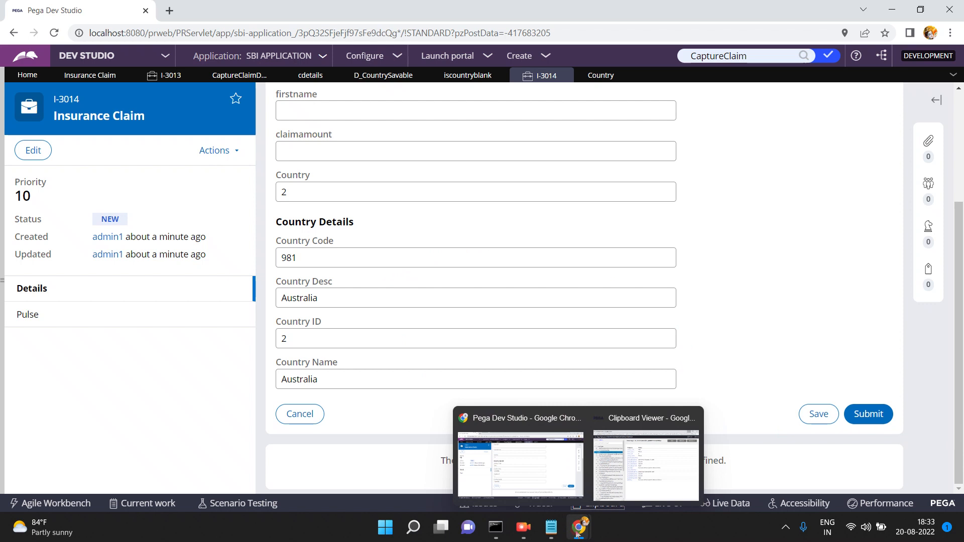
pyautogui.click(614, 501)
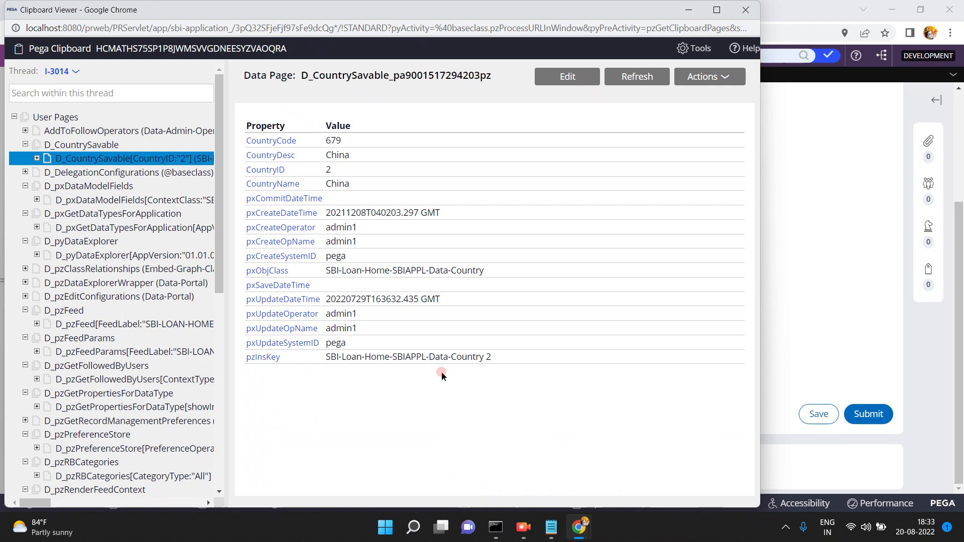
pyautogui.click(178, 208)
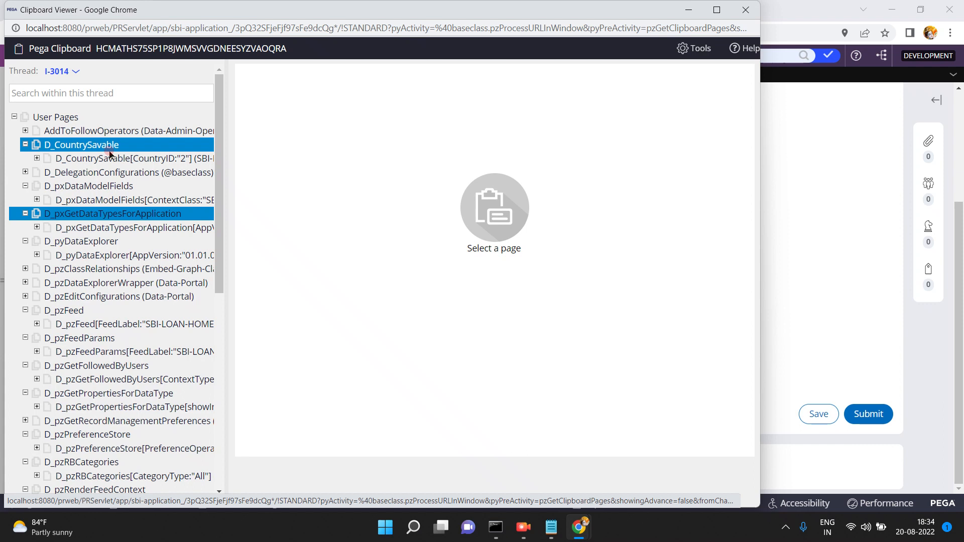
pyautogui.click(688, 10)
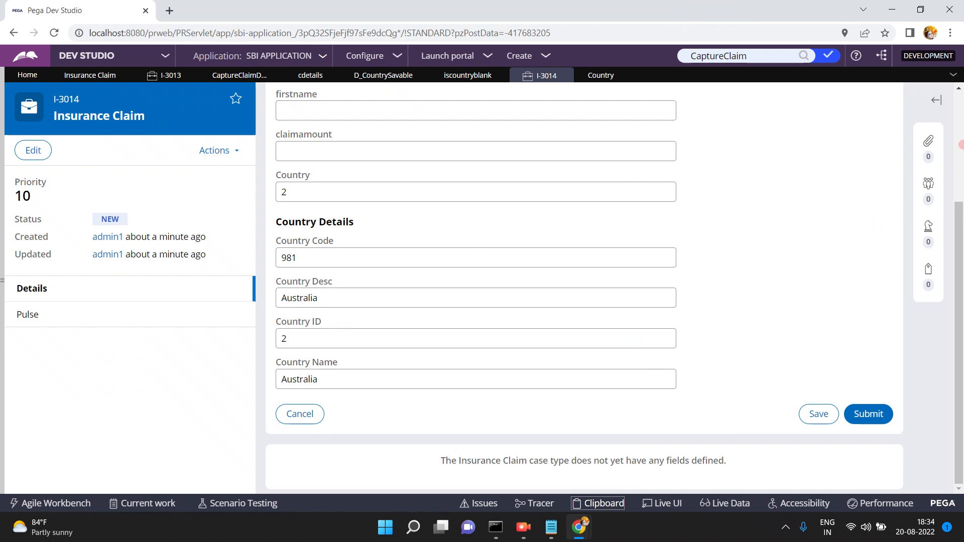
pyautogui.scroll(3, 960, 144)
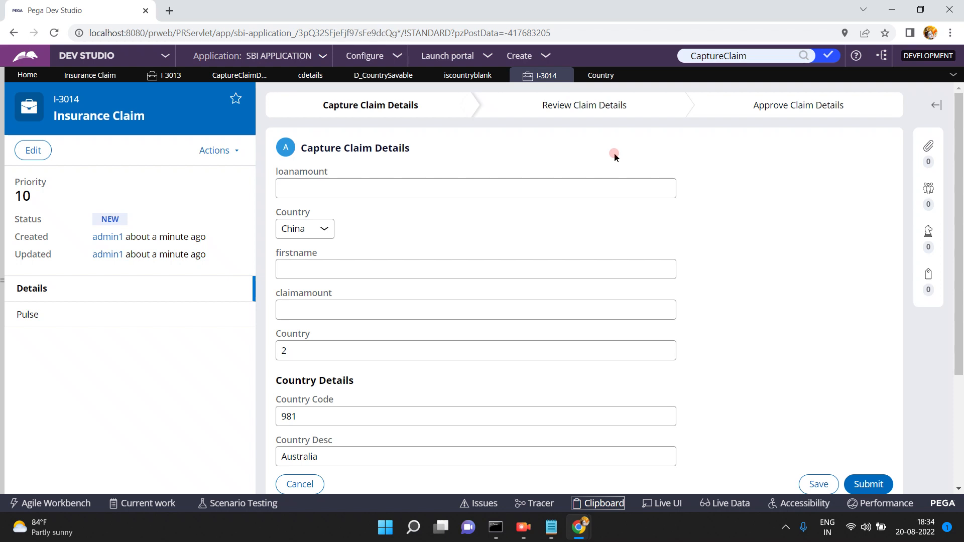
# Add a Save data page automation step to the Capture Claim Details process of the Insurance Claim case type.
pyautogui.click(99, 79)
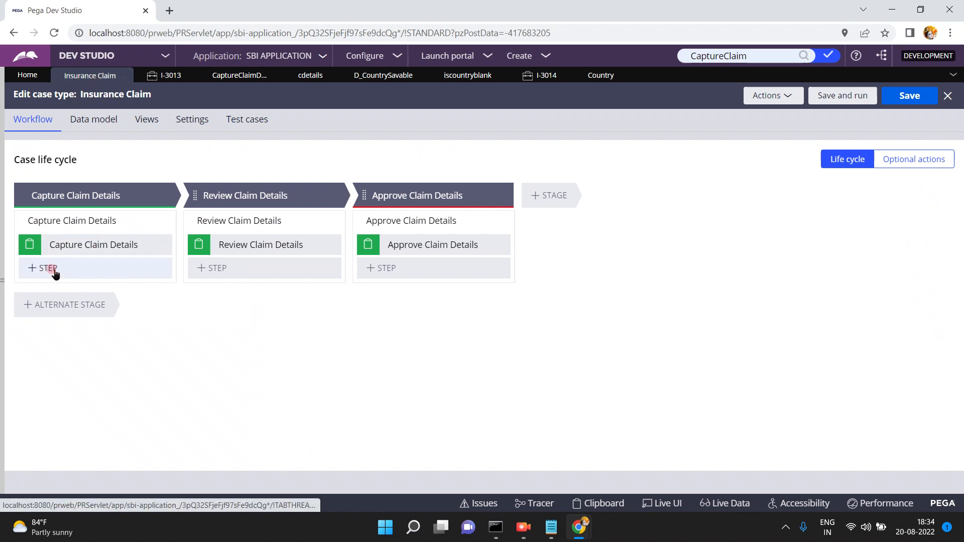
pyautogui.click(48, 268)
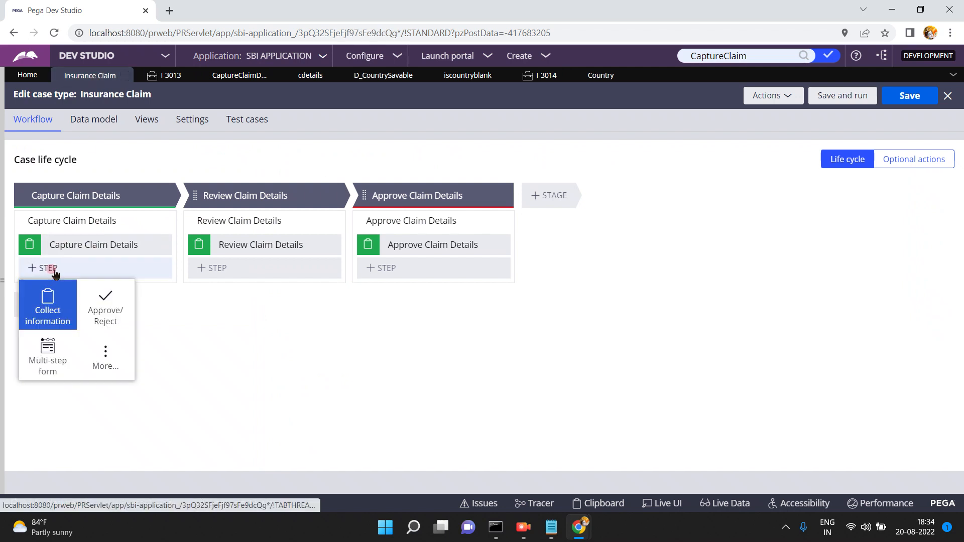
pyautogui.click(115, 366)
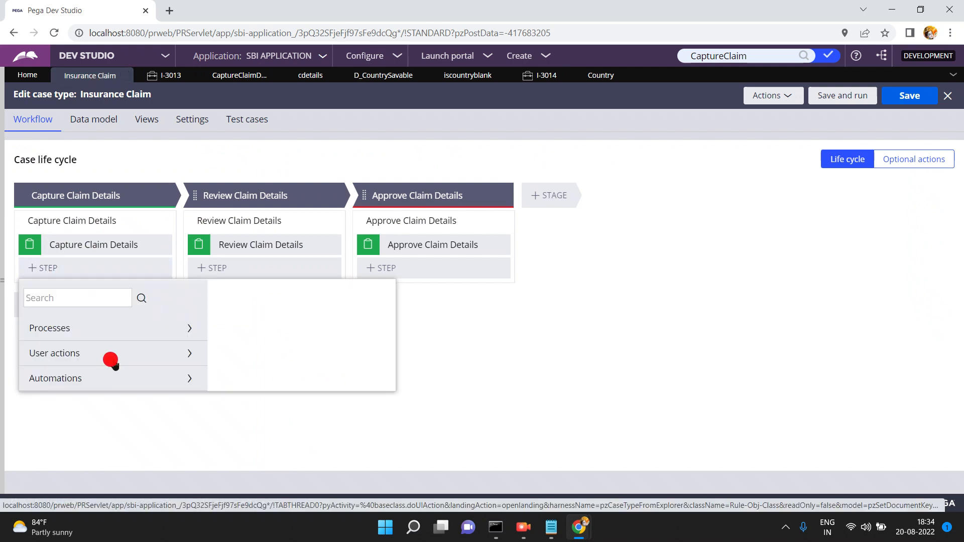
pyautogui.click(166, 388)
pyautogui.moveTo(199, 453); pyautogui.dragTo(198, 455)
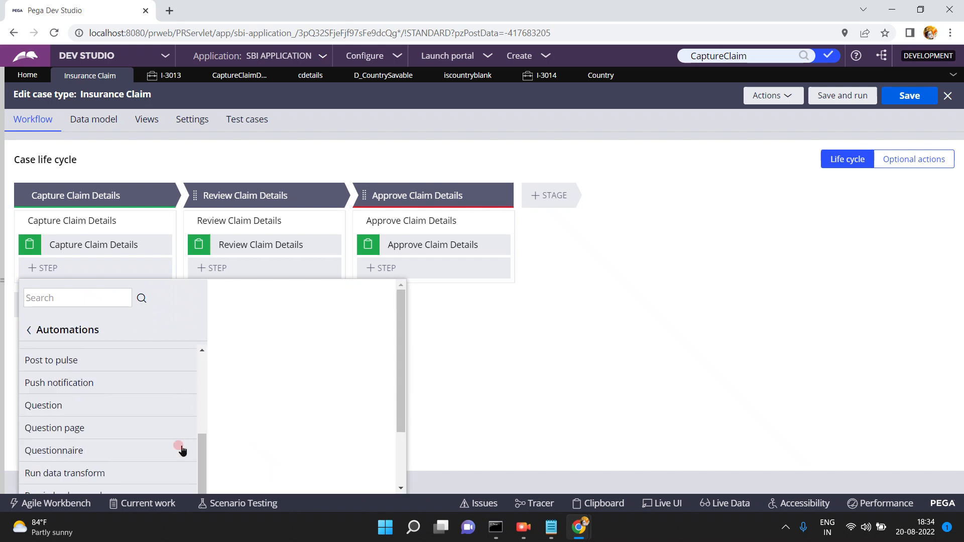
pyautogui.click(400, 461)
pyautogui.click(56, 445)
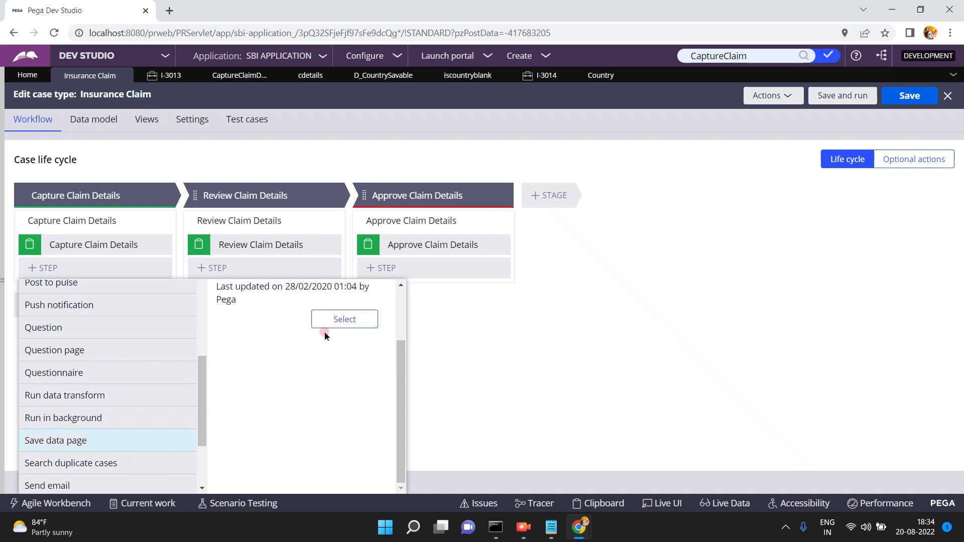
pyautogui.click(345, 319)
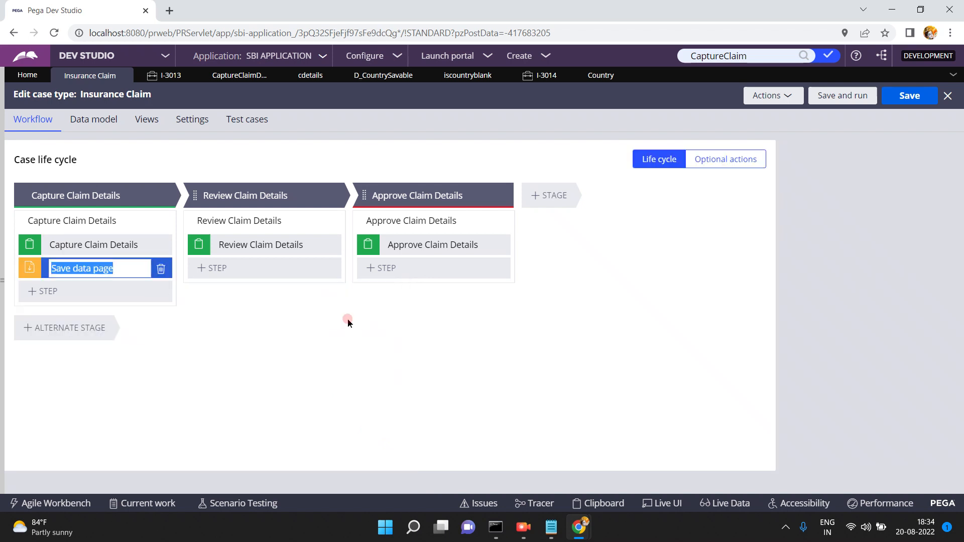
# Set the Save data page step's Data Page Name to D_CountrySavable and save the case type.
pyautogui.click(809, 210)
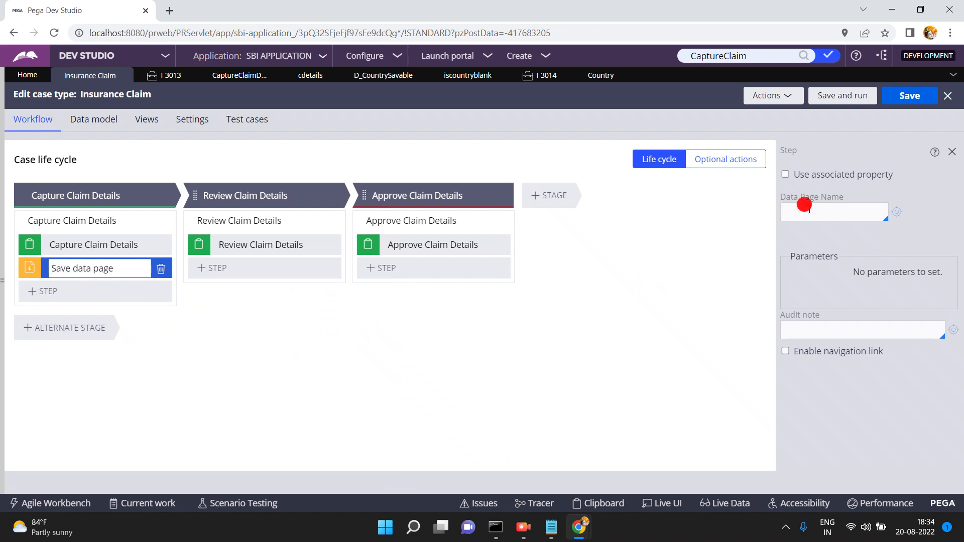
pyautogui.write('D')
pyautogui.write('_CountrySavable')
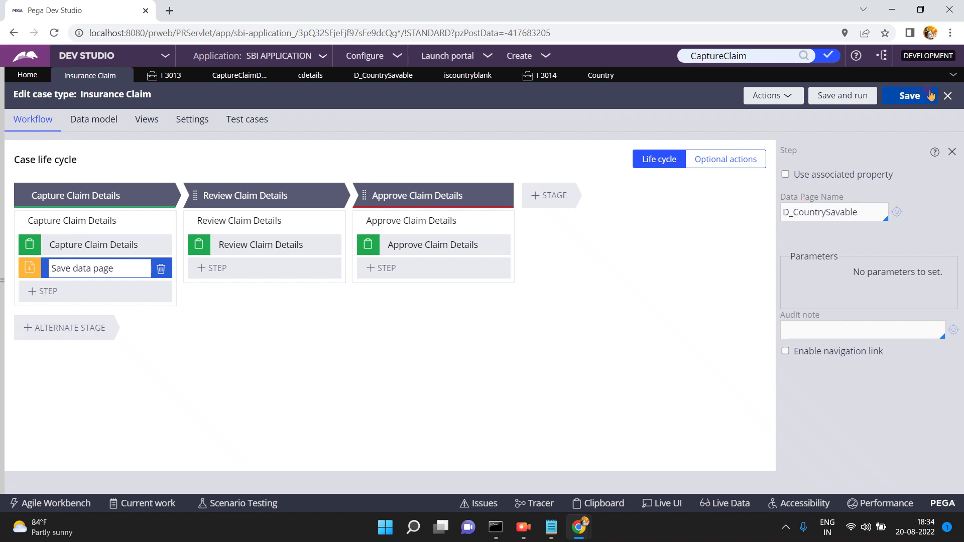
pyautogui.click(906, 100)
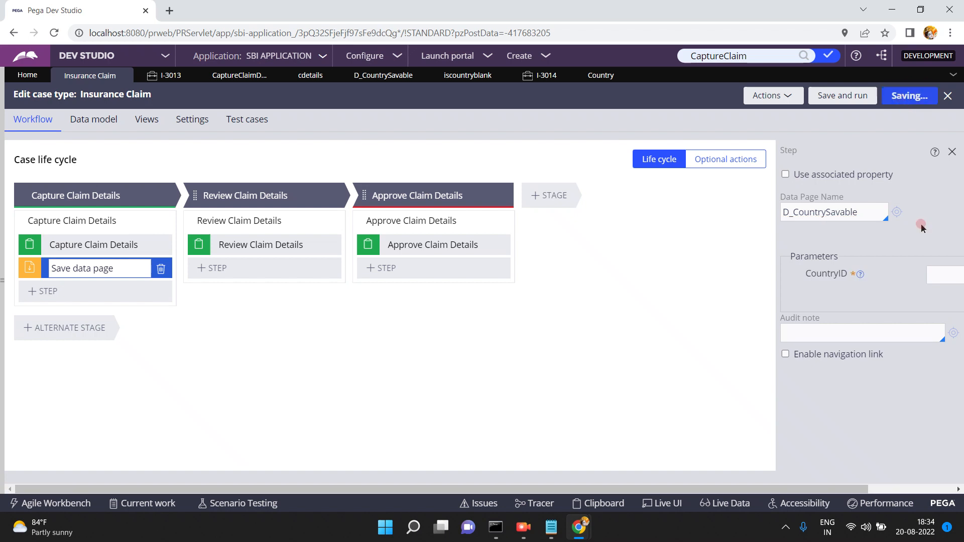
# Set the Save data page step's CountryID parameter to .country and save the Insurance Claim case type.
pyautogui.click(915, 491)
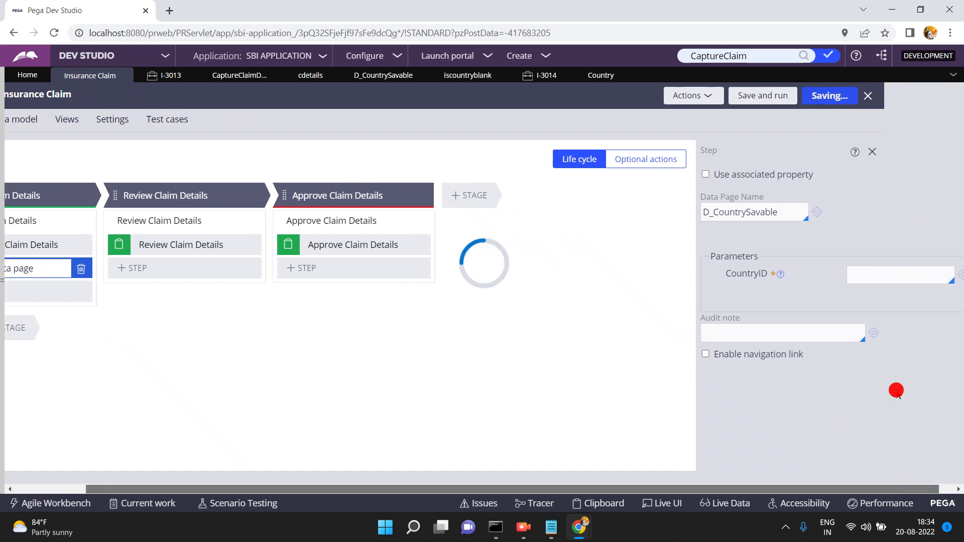
pyautogui.click(864, 276)
pyautogui.click(864, 277)
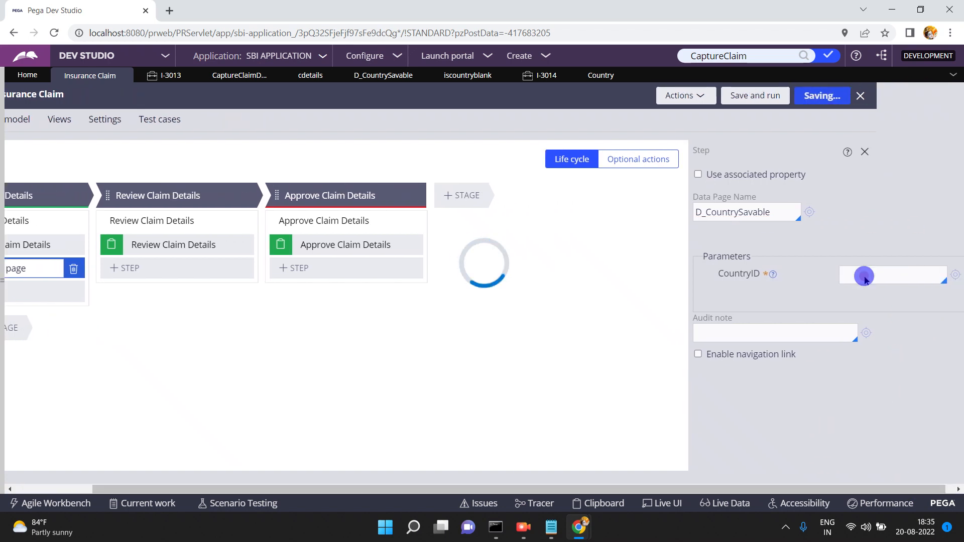
pyautogui.click(864, 277)
pyautogui.click(864, 277)
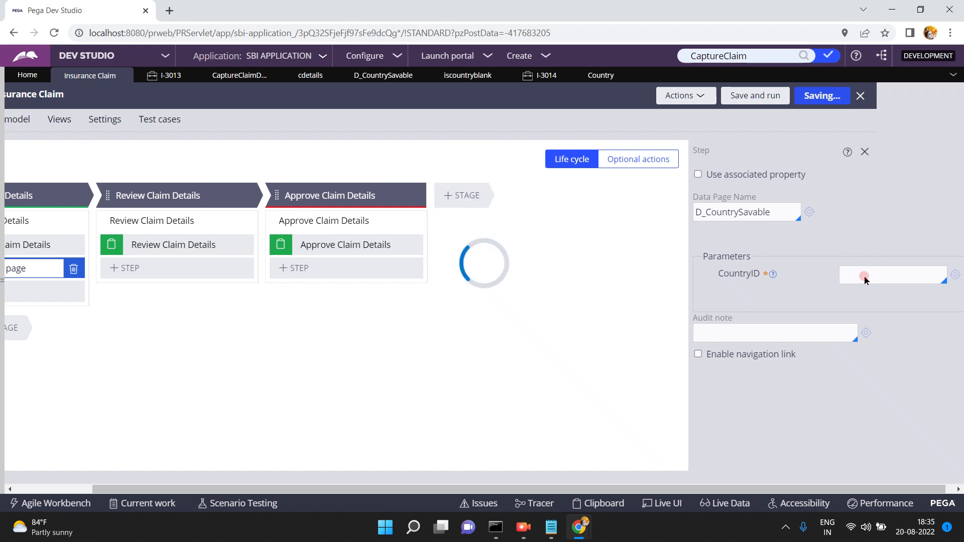
pyautogui.click(864, 277)
pyautogui.click(864, 277)
pyautogui.click(894, 276)
pyautogui.write('.country')
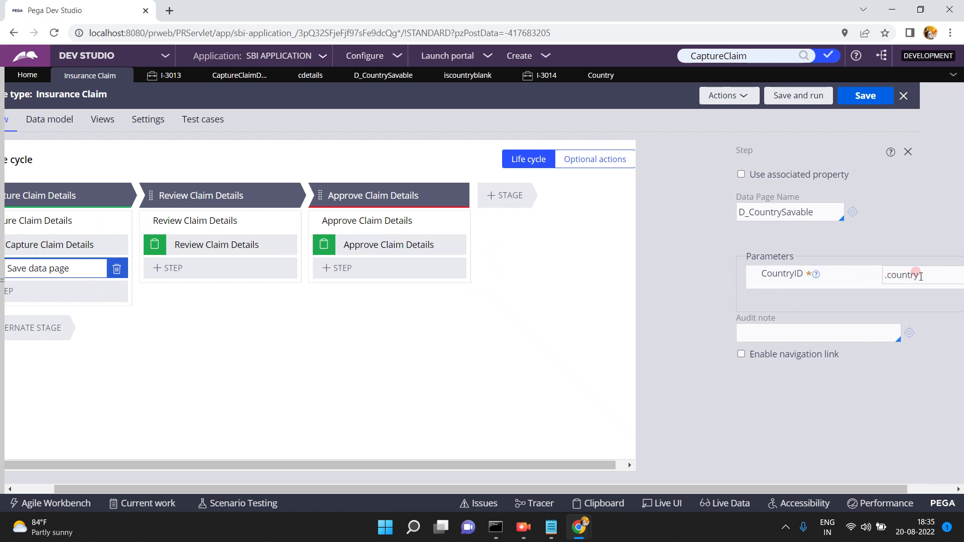
pyautogui.click(857, 96)
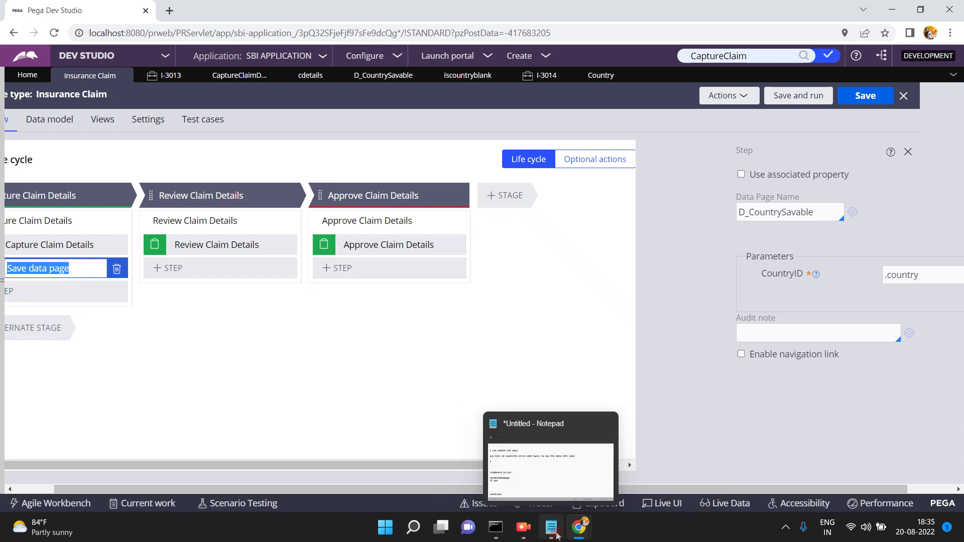
# Switch to the Notepad notes and add the lines "loo", "pagenew" and "propery" below the sentence about explicit save logic.
pyautogui.click(479, 452)
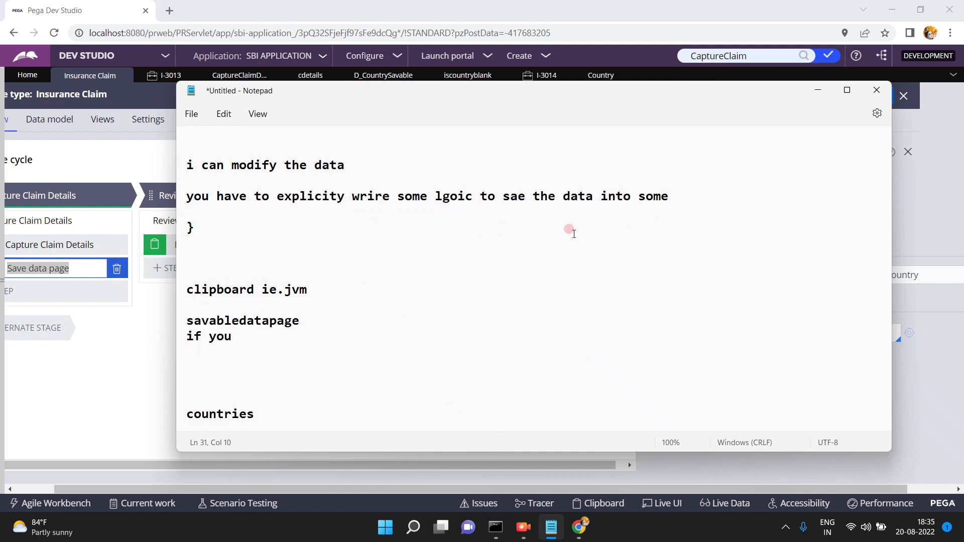
pyautogui.click(691, 187)
pyautogui.press('Return')
pyautogui.press('Return')
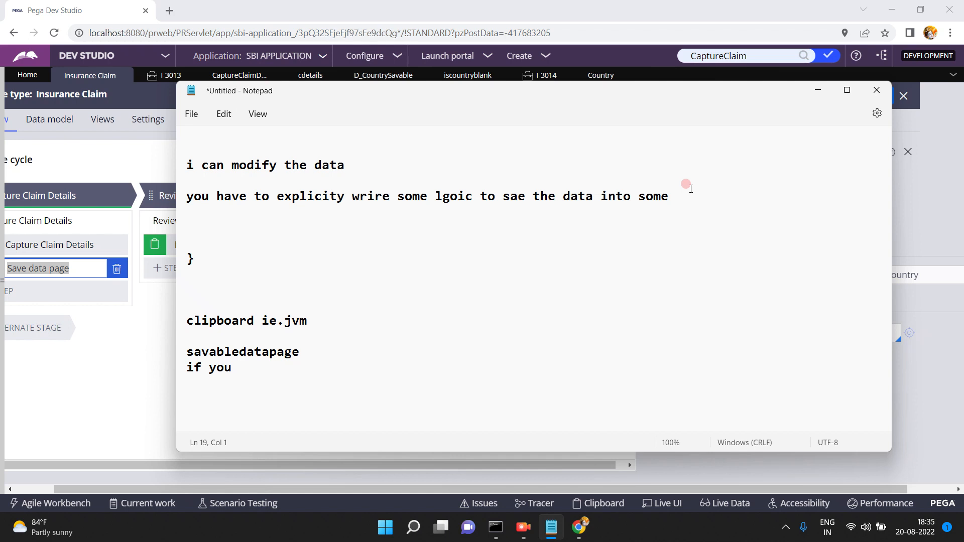
pyautogui.write('loo')
pyautogui.press('Return')
pyautogui.write('pagenew')
pyautogui.press('Return')
pyautogui.write('propery')
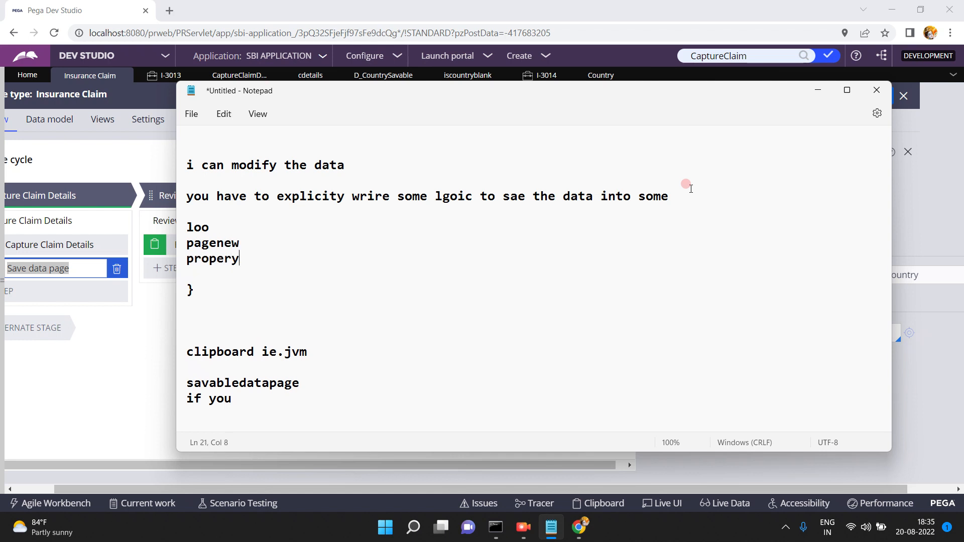
# Add the lines "objs" and "commit" below "propery" in the notes, and return to the Insurance Claim case type in Chrome.
pyautogui.press('Return')
pyautogui.press('Return')
pyautogui.write('objs')
pyautogui.press('Return')
pyautogui.write('commit')
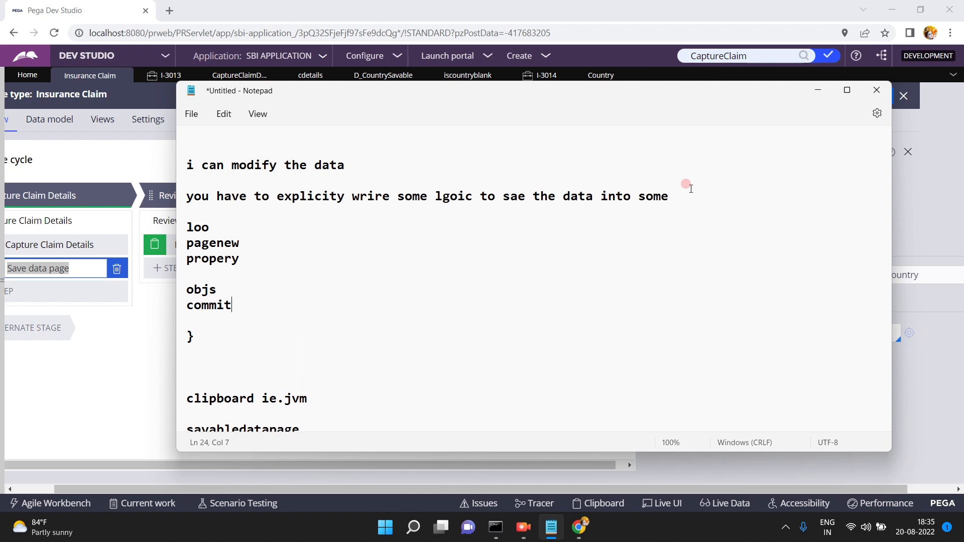
pyautogui.click(817, 91)
pyautogui.click(709, 222)
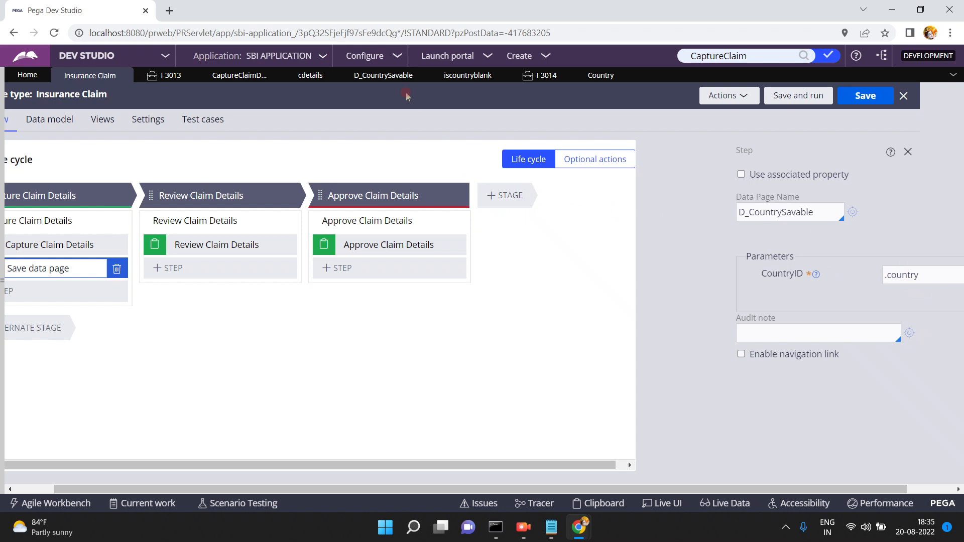
# Examine D_CountrySavable's definition, data source and Data save options, including the available save types and the class name.
pyautogui.click(391, 81)
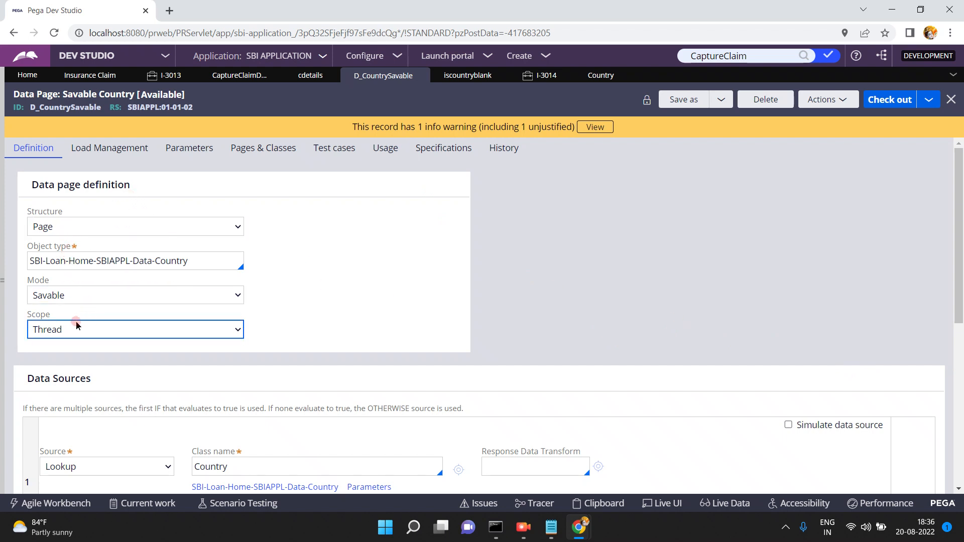
pyautogui.moveTo(959, 187); pyautogui.dragTo(959, 245)
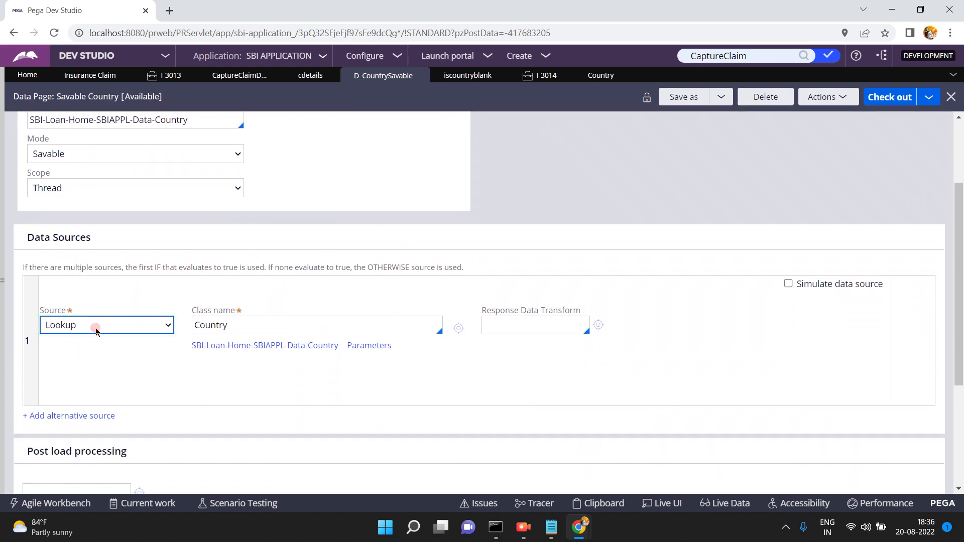
pyautogui.click(960, 397)
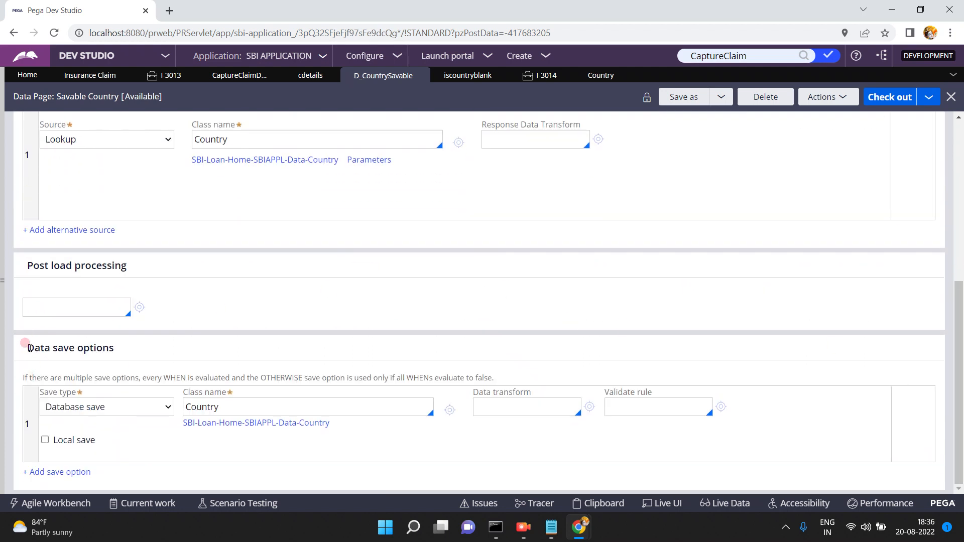
pyautogui.moveTo(22, 347); pyautogui.dragTo(124, 352)
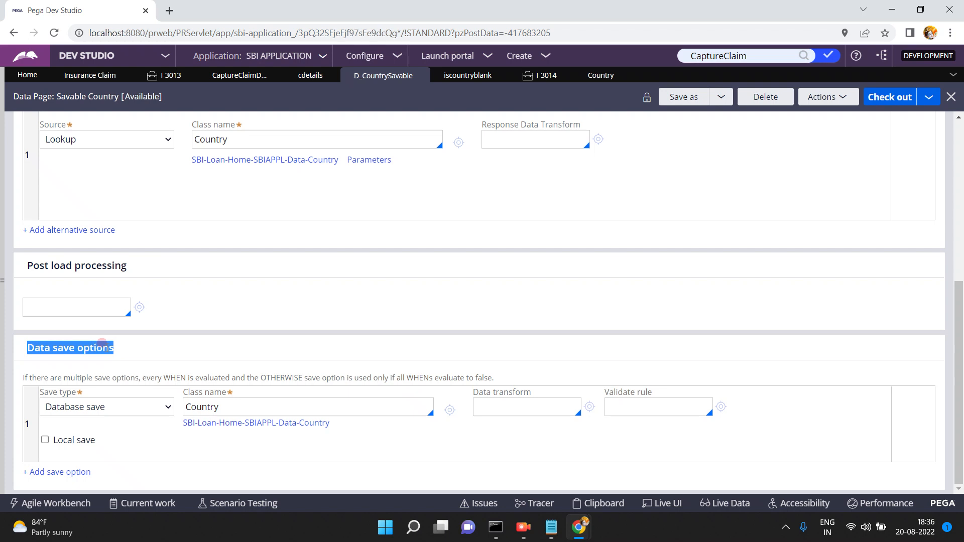
pyautogui.moveTo(126, 346); pyautogui.dragTo(83, 406)
pyautogui.click(213, 353)
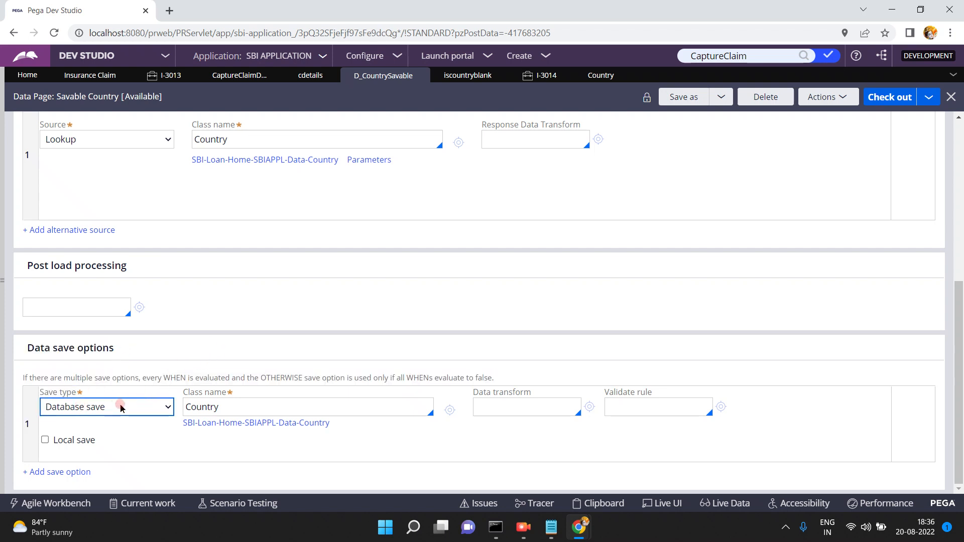
pyautogui.click(100, 410)
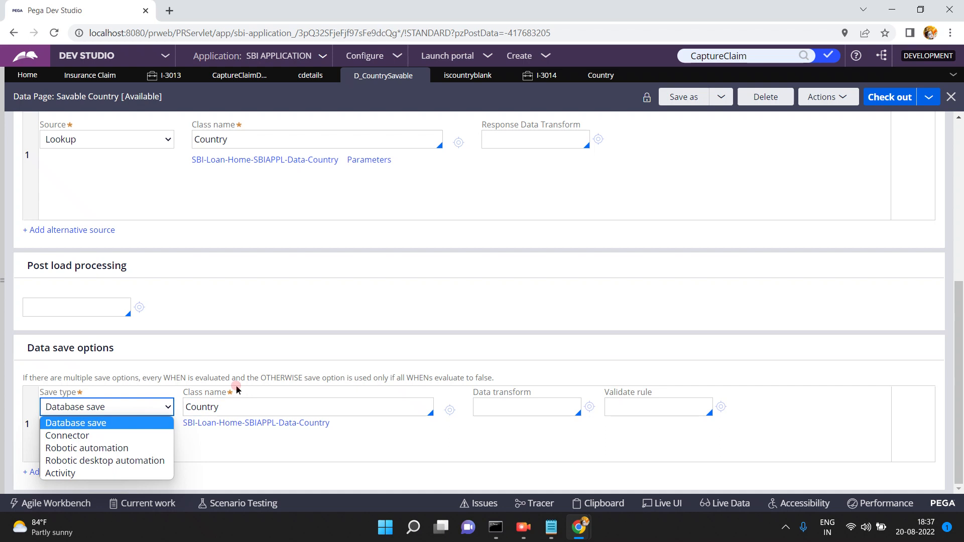
pyautogui.click(237, 369)
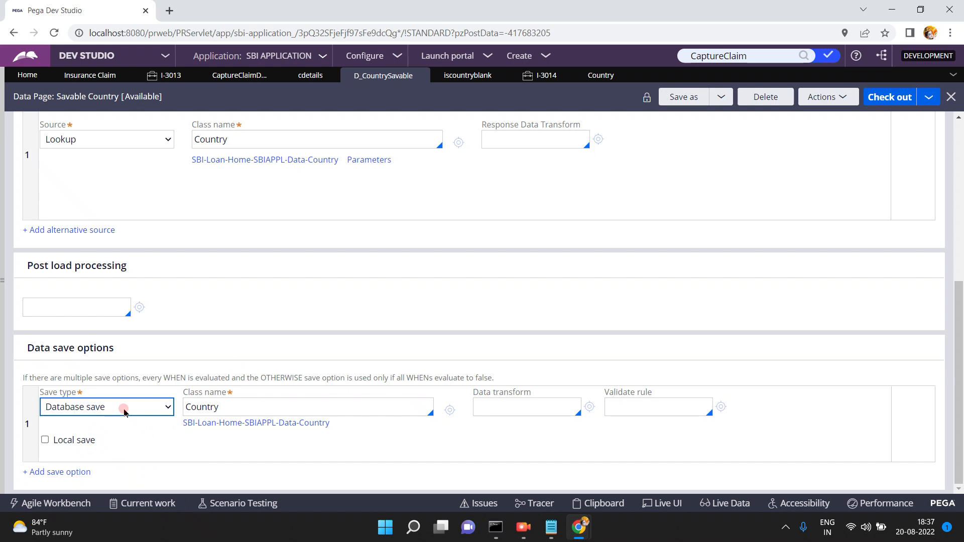
pyautogui.doubleClick(228, 409)
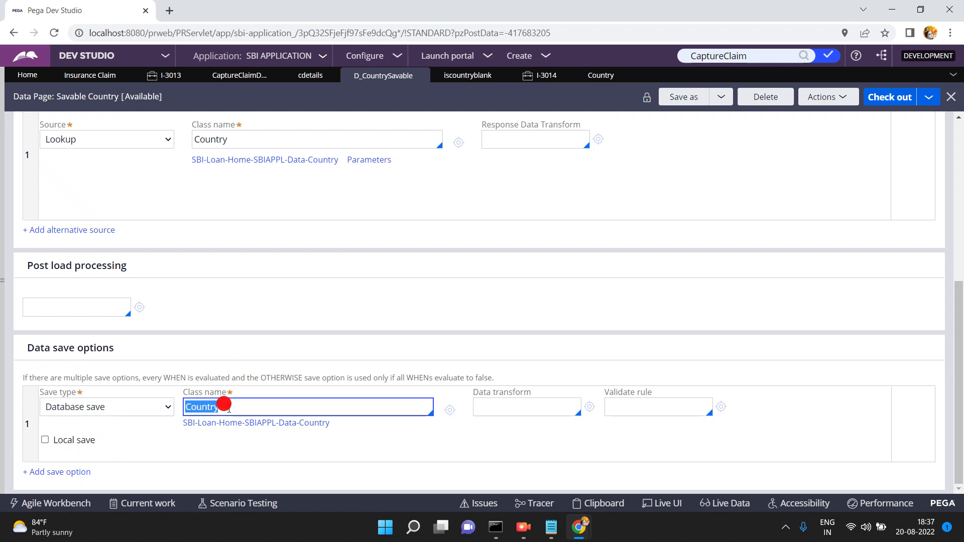
# Set the data page's save type to Activity and look through the activities offered for the Country class.
pyautogui.click(130, 407)
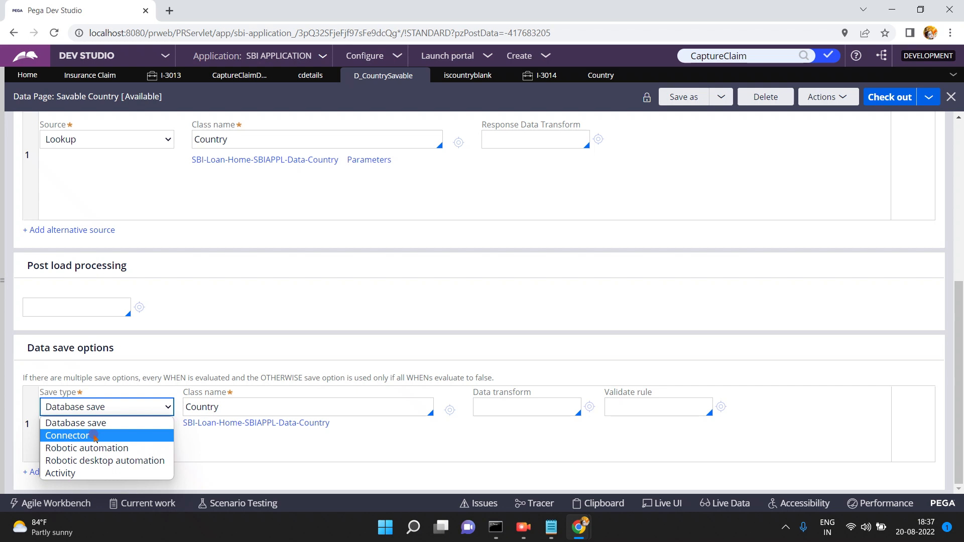
pyautogui.click(74, 474)
pyautogui.click(191, 406)
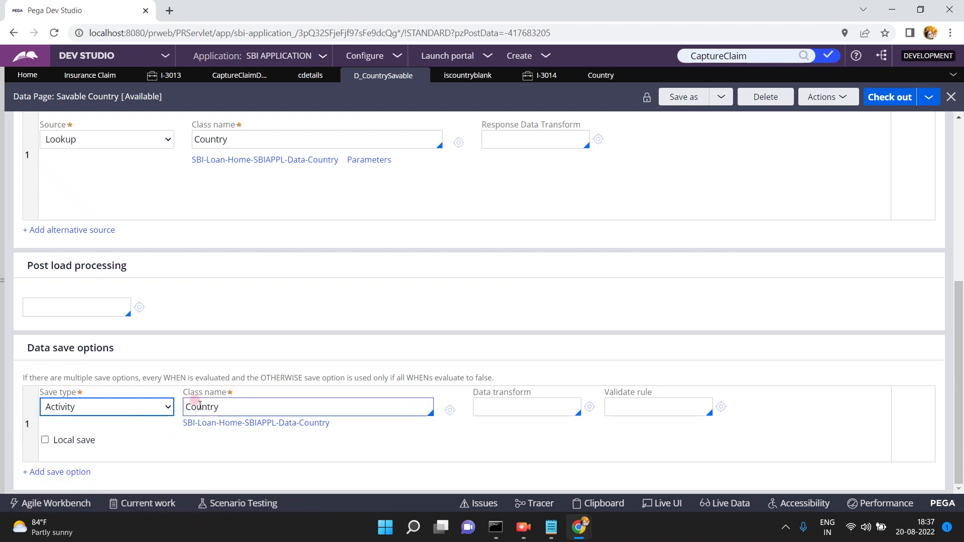
pyautogui.click(196, 411)
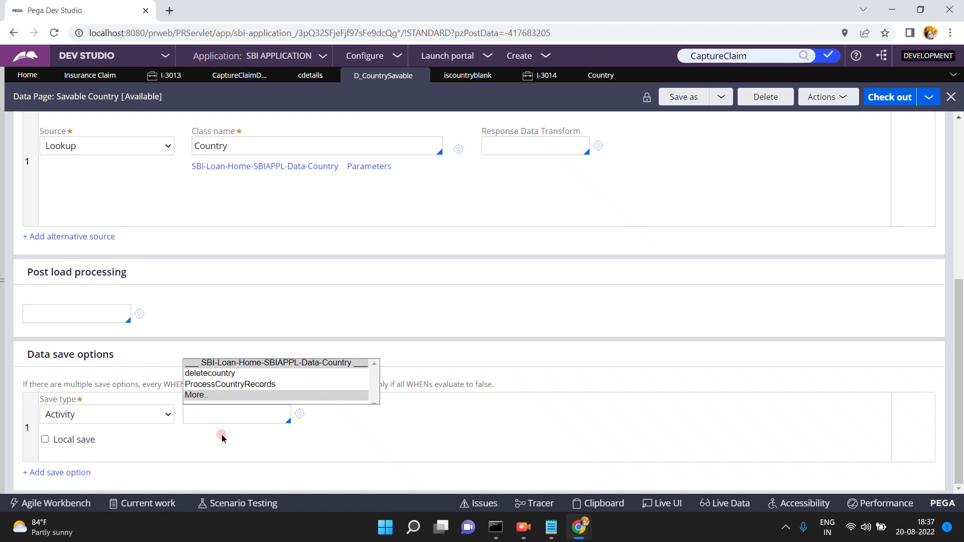
pyautogui.click(122, 418)
pyautogui.click(122, 416)
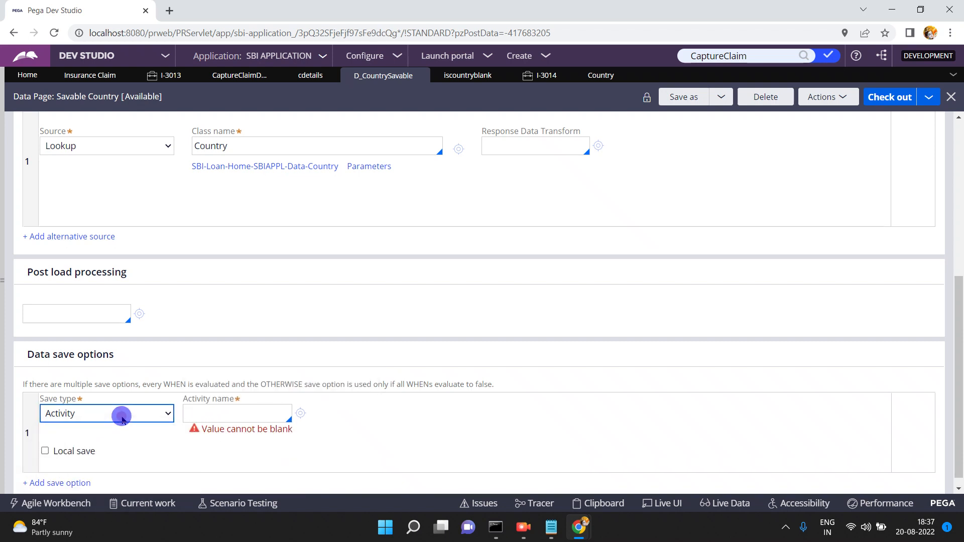
pyautogui.click(121, 417)
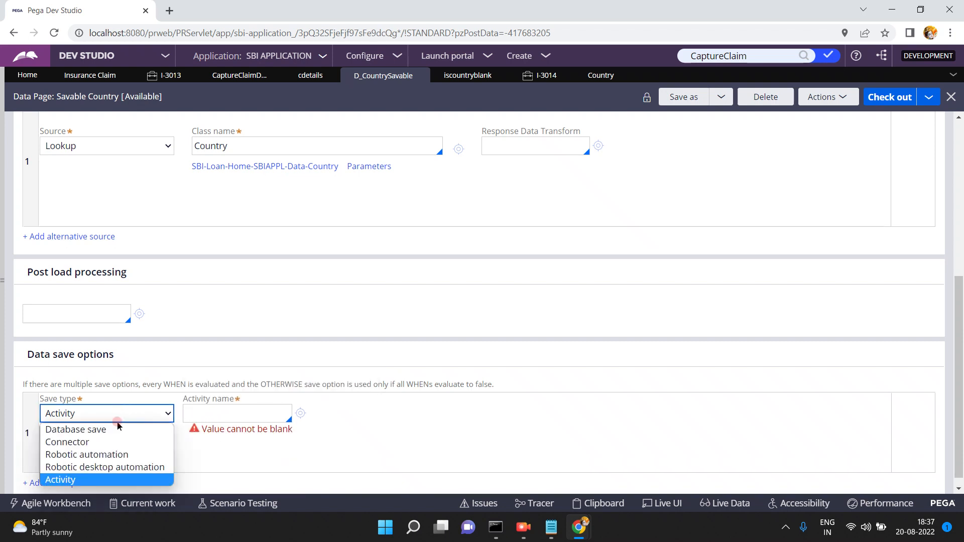
pyautogui.click(77, 482)
pyautogui.click(212, 413)
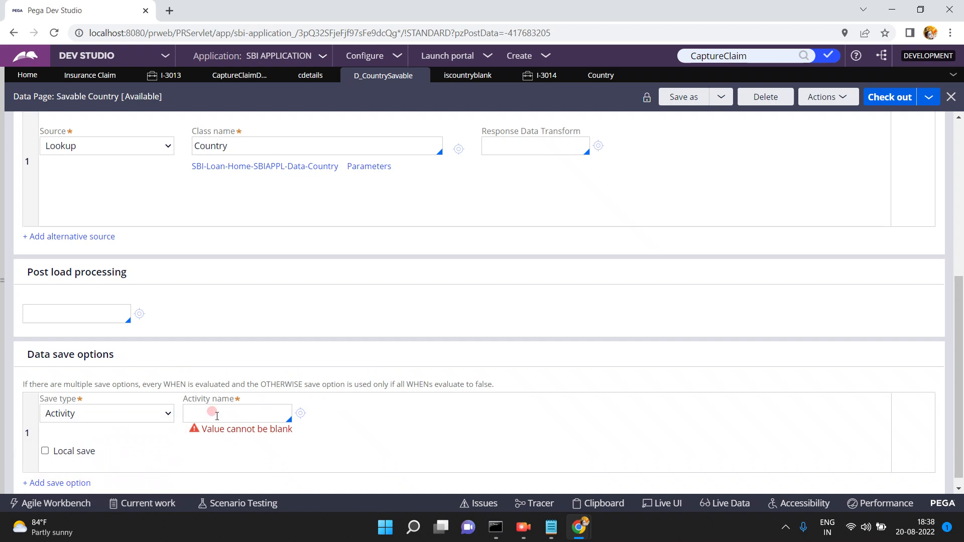
# Set the save type back to Database save and refresh the data page to discard the edits to the save options.
pyautogui.click(147, 413)
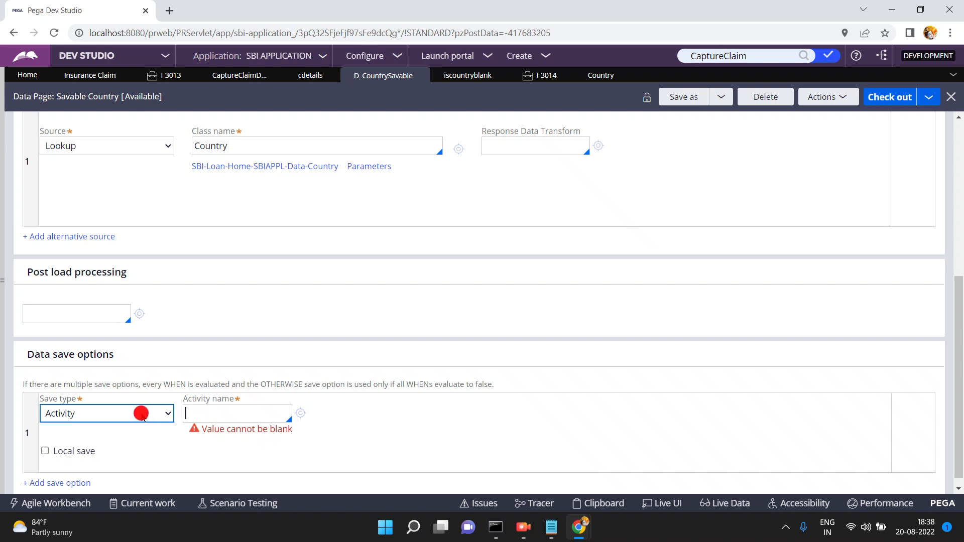
pyautogui.click(103, 430)
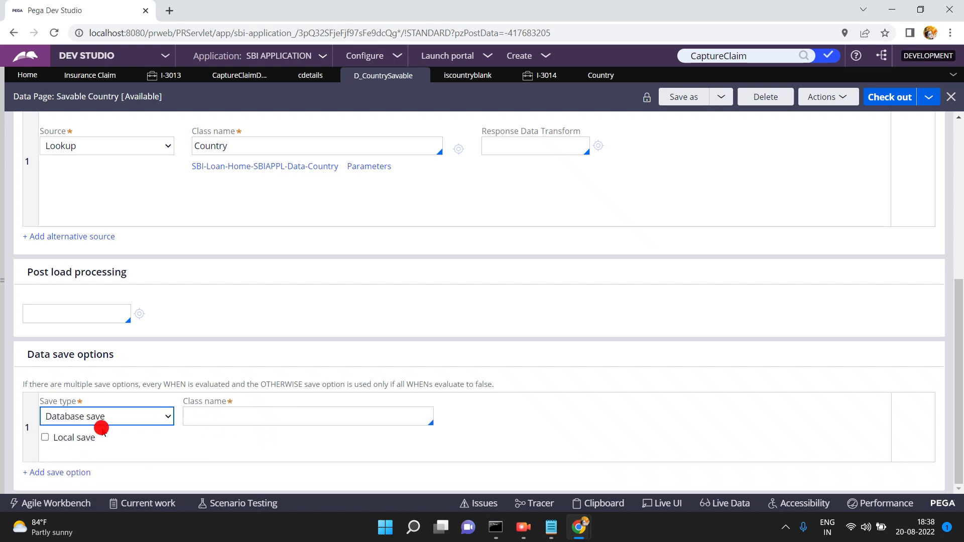
pyautogui.click(829, 99)
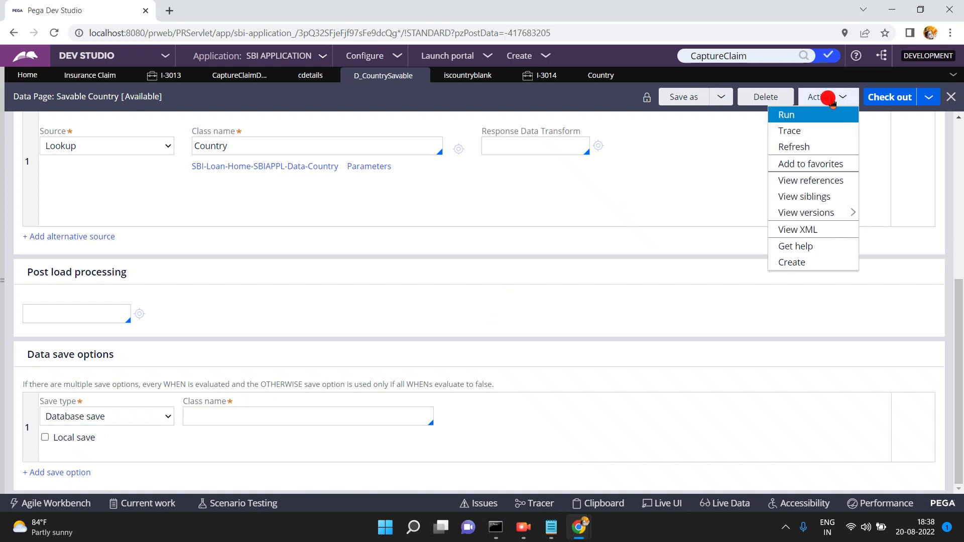
pyautogui.click(799, 148)
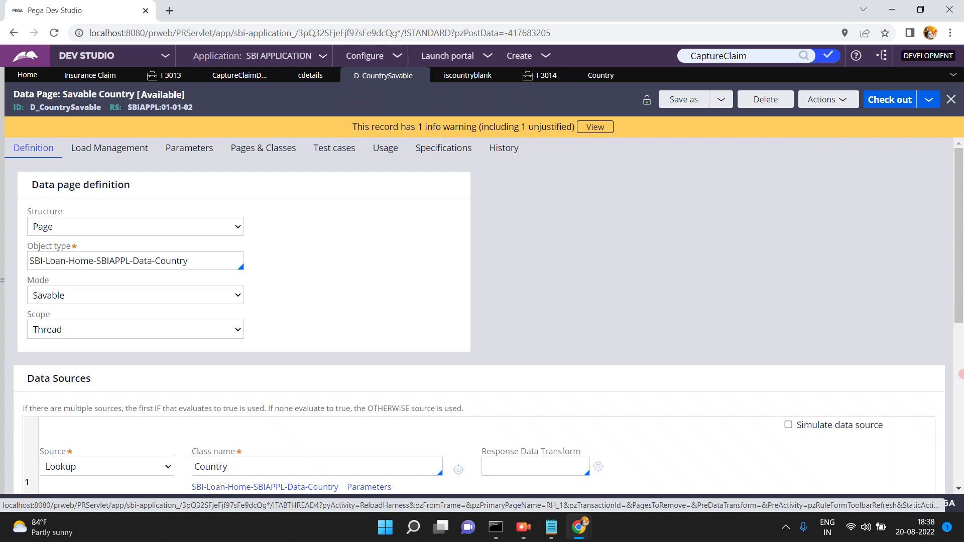
pyautogui.scroll(-6, 551, 338)
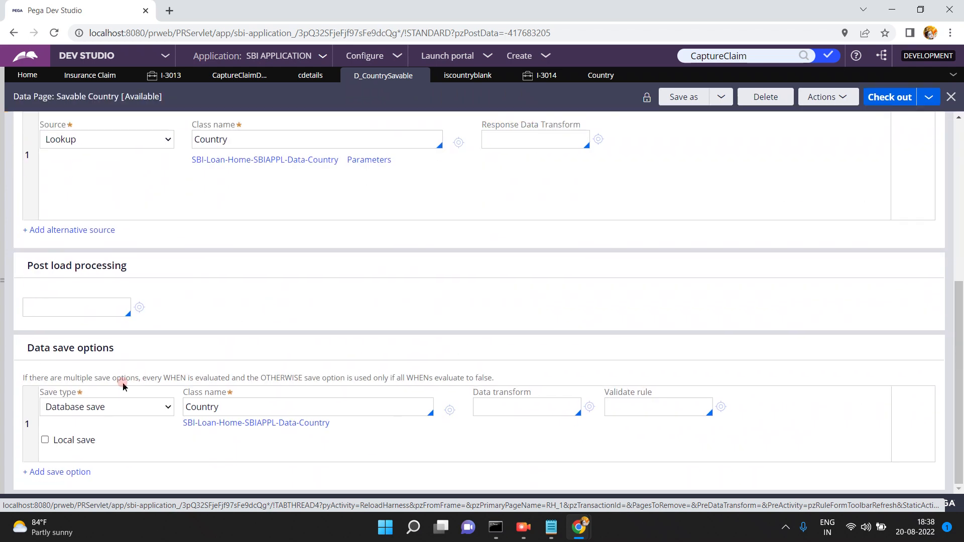
# Review the available save types and the save option's class name, and enable Local save for the Database save.
pyautogui.click(69, 408)
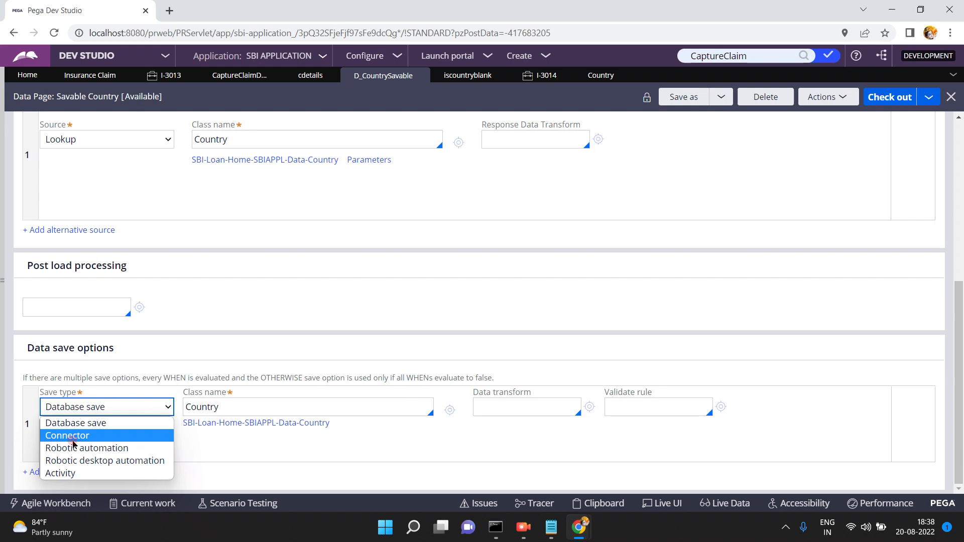
pyautogui.click(213, 336)
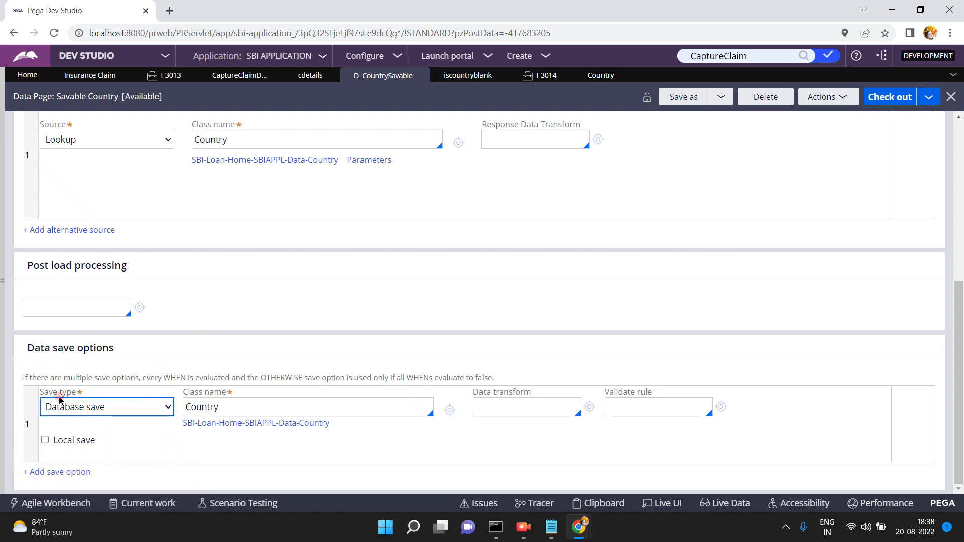
pyautogui.click(213, 406)
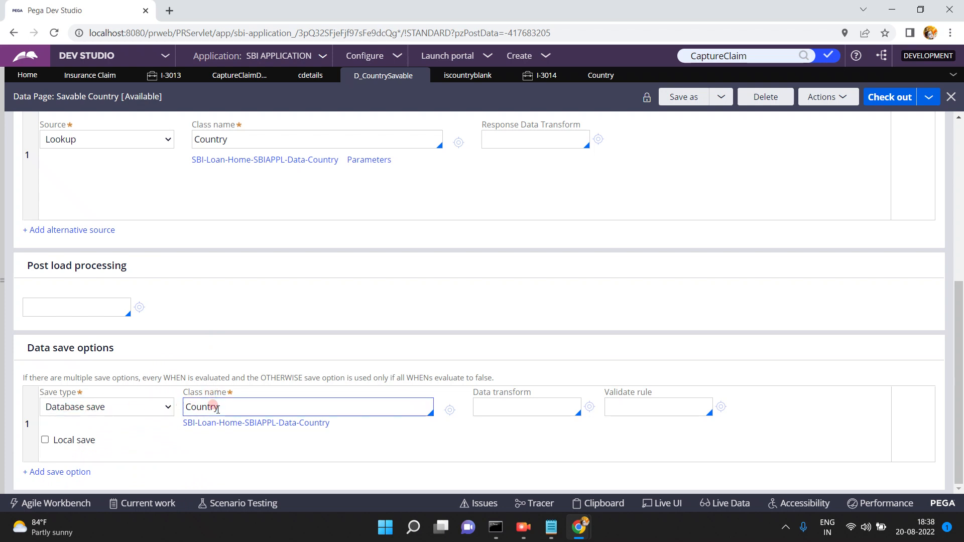
pyautogui.moveTo(183, 428); pyautogui.dragTo(344, 427)
pyautogui.click(347, 425)
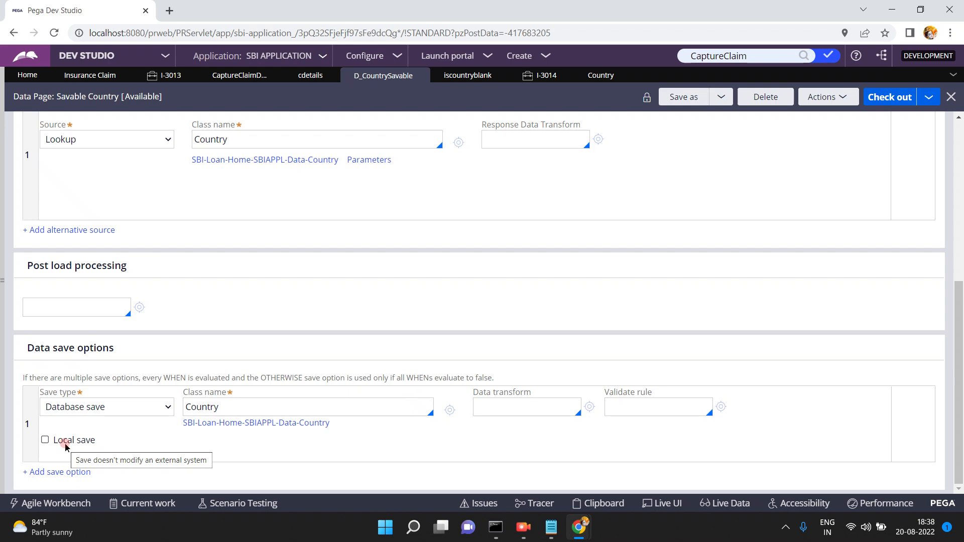
pyautogui.click(45, 440)
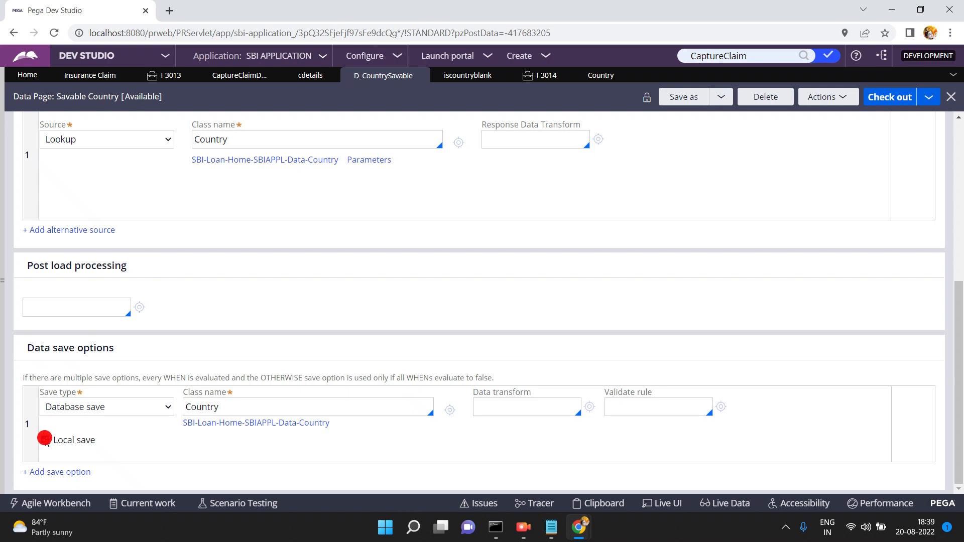
pyautogui.click(44, 440)
pyautogui.click(415, 403)
pyautogui.doubleClick(297, 407)
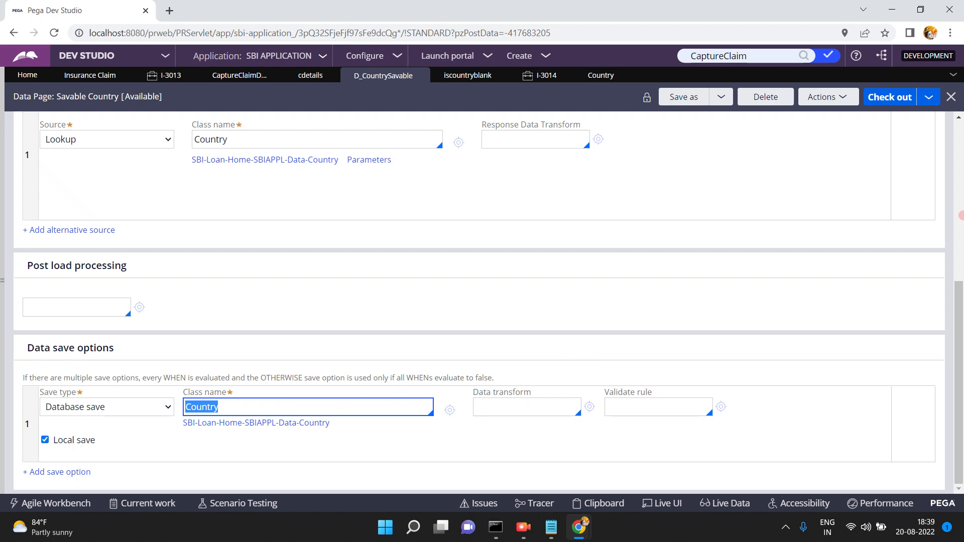
# Compare the data page definition's object type with the class name in the Data save options.
pyautogui.click(959, 216)
pyautogui.click(200, 259)
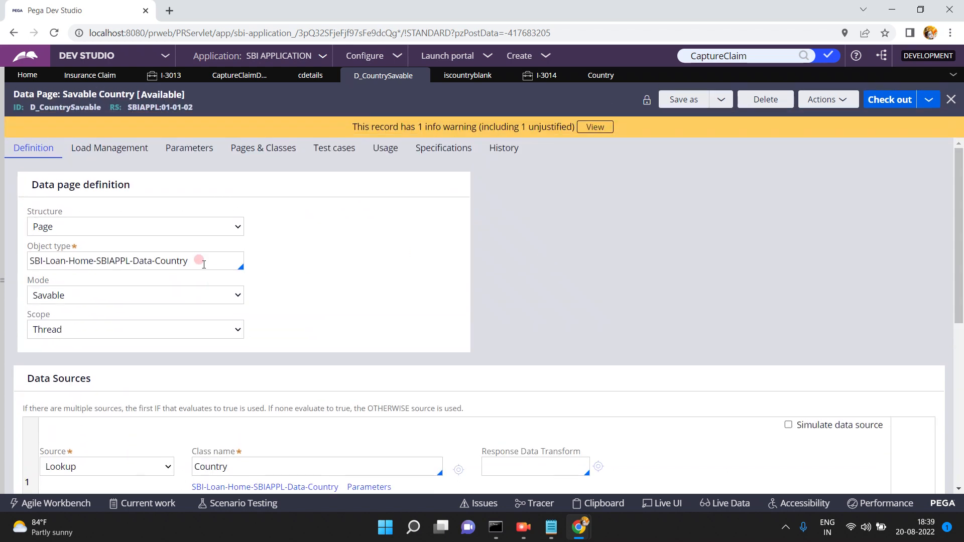
pyautogui.tripleClick(204, 262)
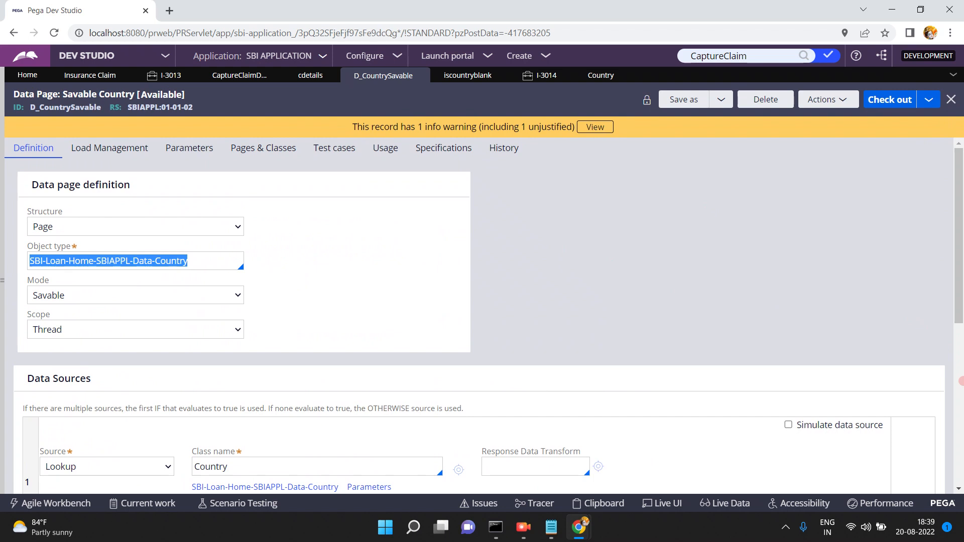
pyautogui.scroll(-7, 960, 381)
pyautogui.click(334, 402)
pyautogui.doubleClick(334, 401)
pyautogui.click(334, 402)
pyautogui.doubleClick(336, 406)
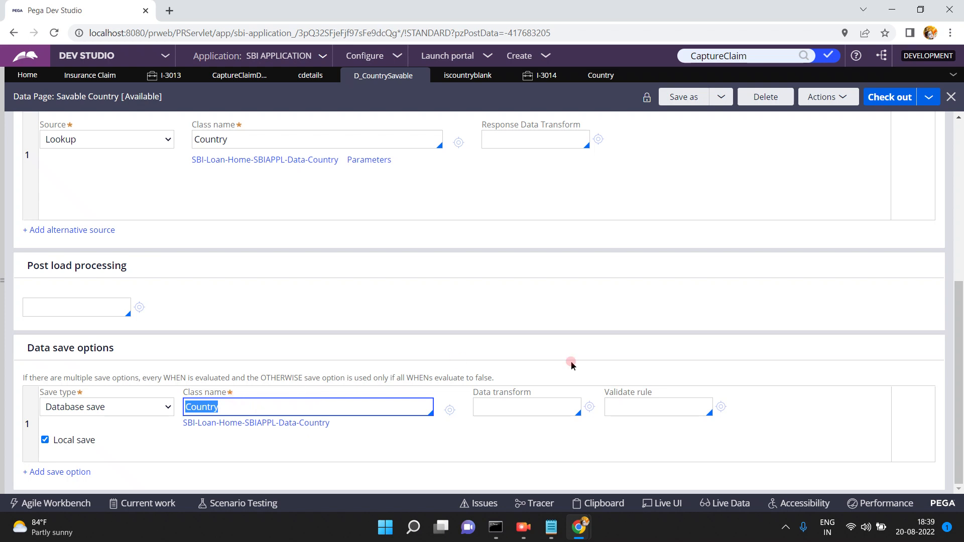
pyautogui.click(959, 185)
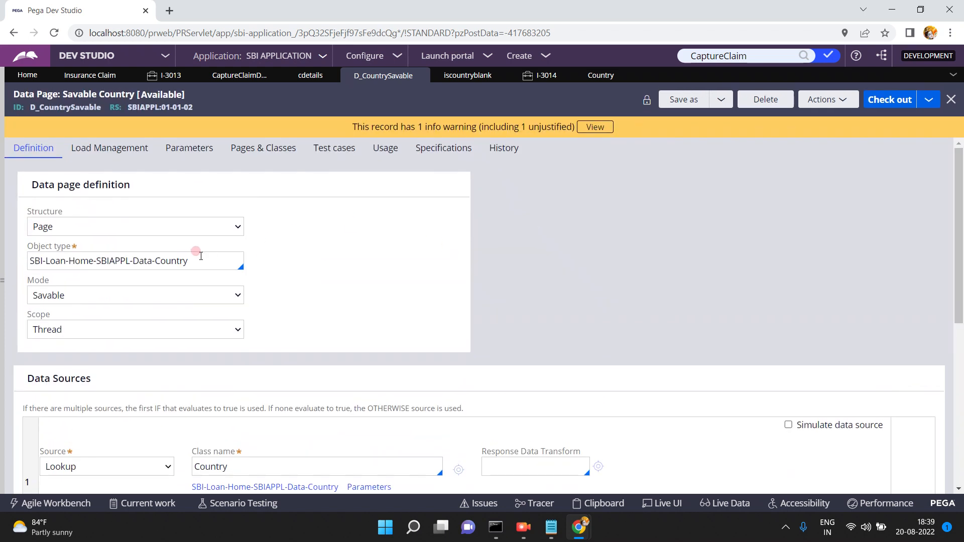
pyautogui.doubleClick(195, 260)
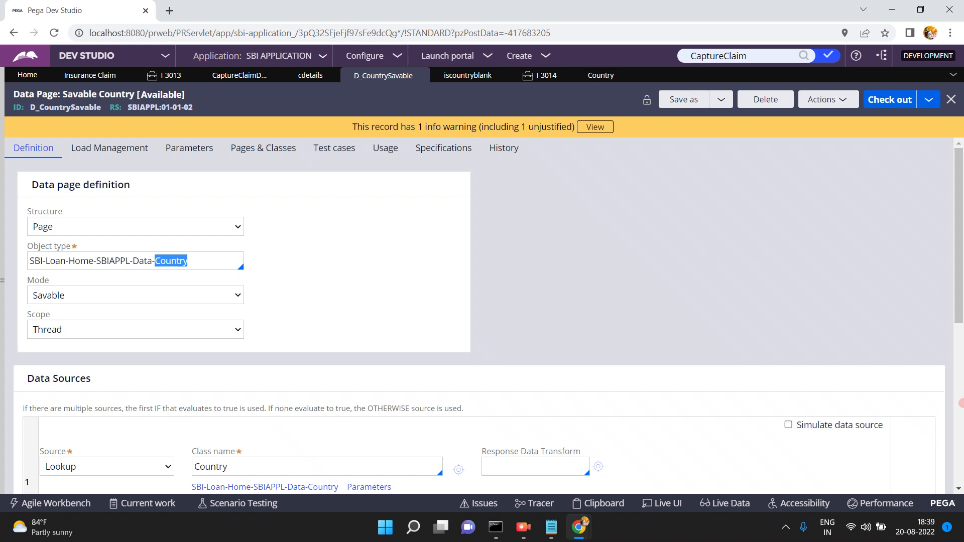
pyautogui.scroll(-7, 603, 311)
pyautogui.doubleClick(378, 413)
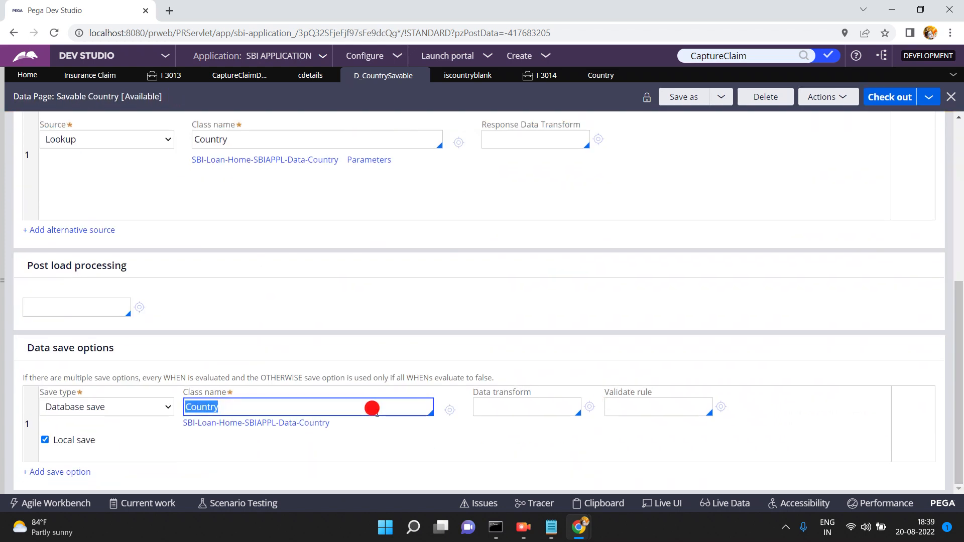
pyautogui.click(378, 413)
# Examine the Data transform and Validate rule fields of the Database save option.
pyautogui.click(539, 415)
pyautogui.click(539, 416)
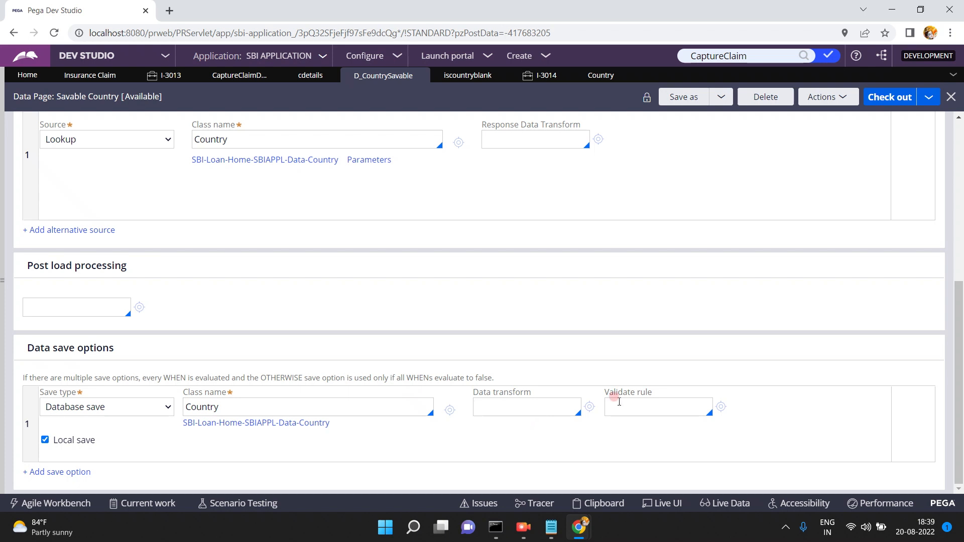
pyautogui.click(959, 249)
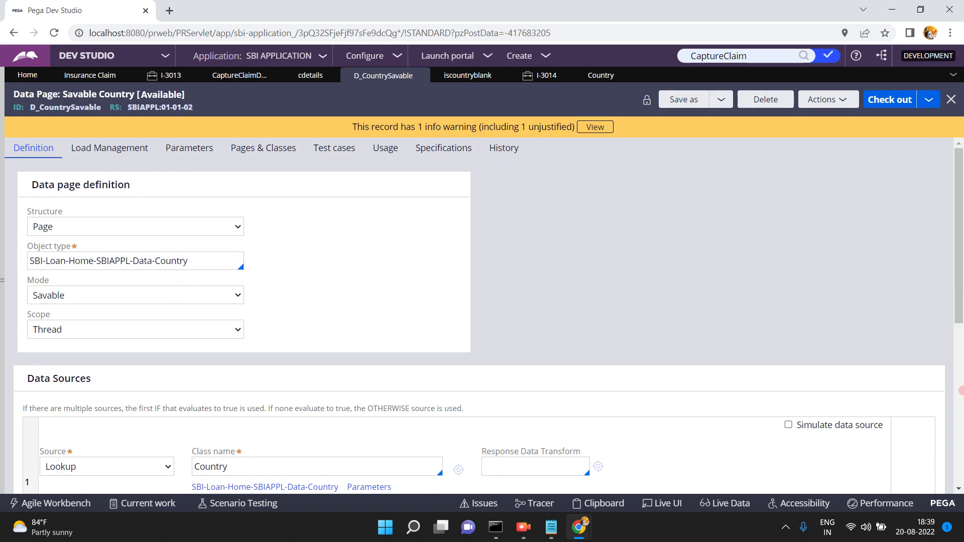
pyautogui.click(961, 390)
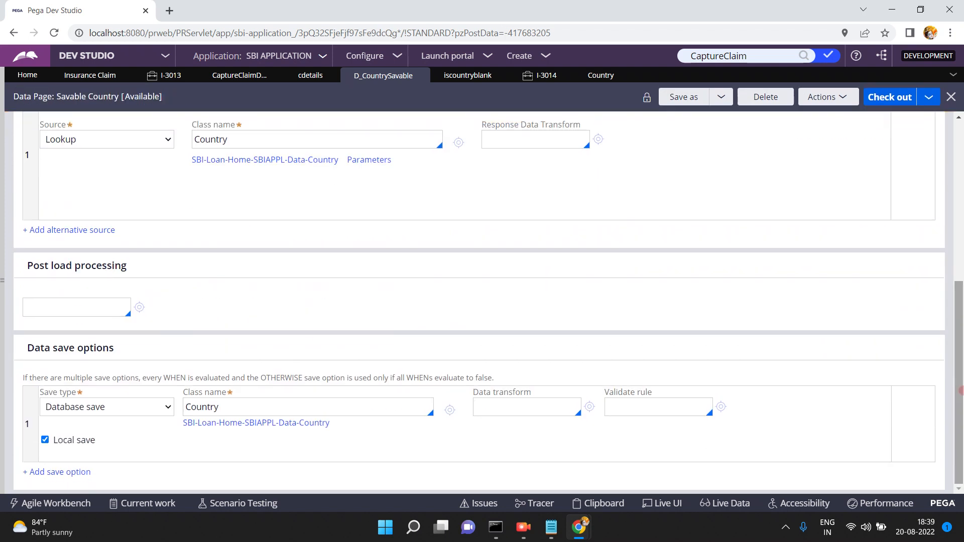
pyautogui.click(641, 410)
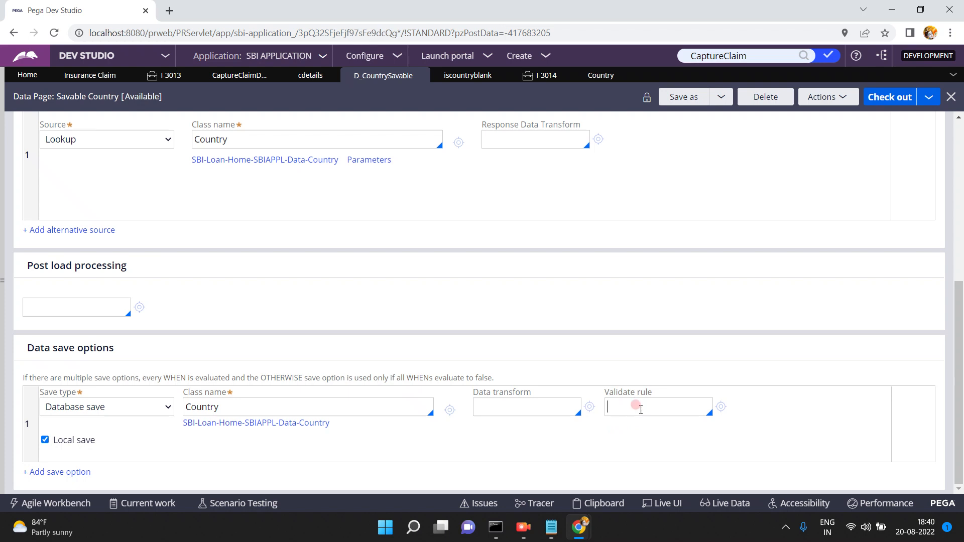
# Add another save option and examine its WHEN condition together with the OTHERWISE option.
pyautogui.click(48, 473)
pyautogui.click(47, 472)
pyautogui.click(151, 397)
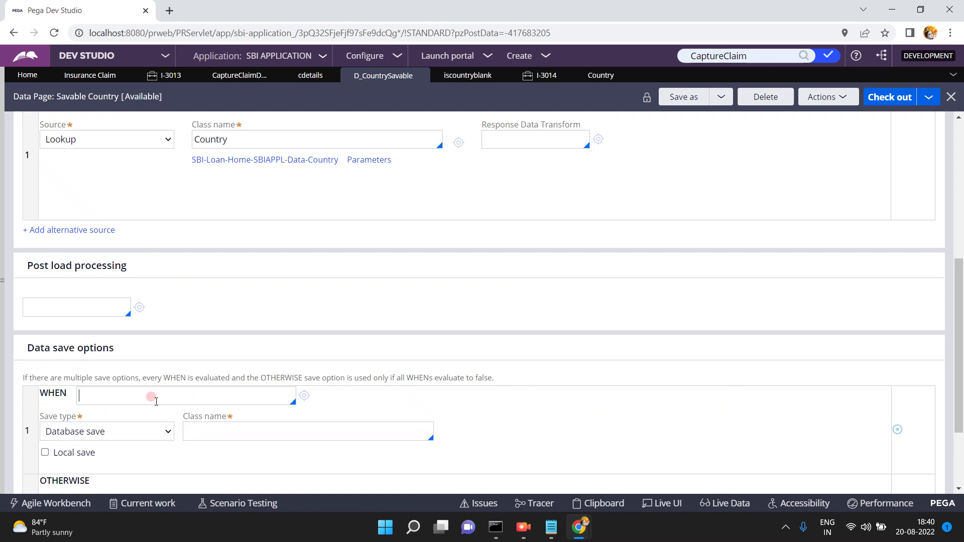
pyautogui.click(959, 435)
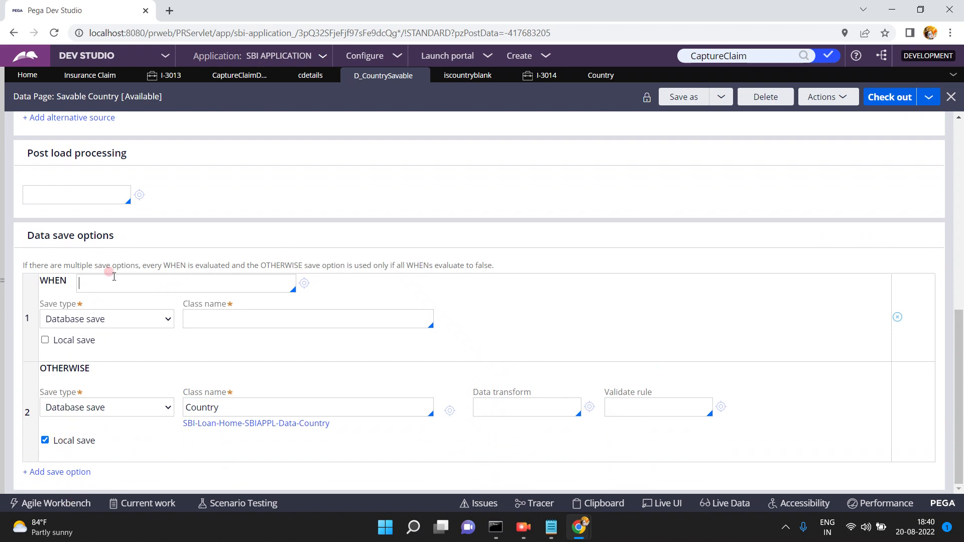
pyautogui.click(113, 472)
pyautogui.click(106, 277)
pyautogui.click(116, 402)
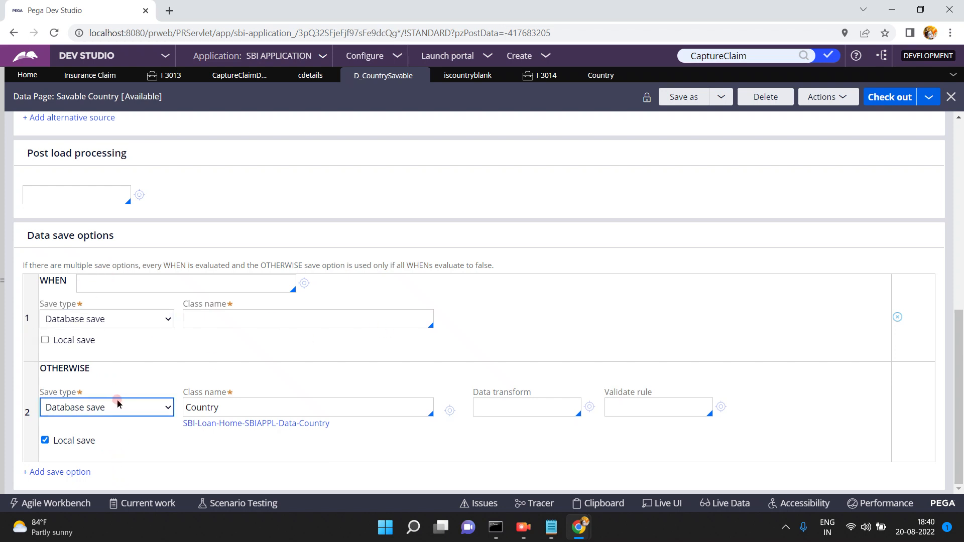
pyautogui.click(446, 369)
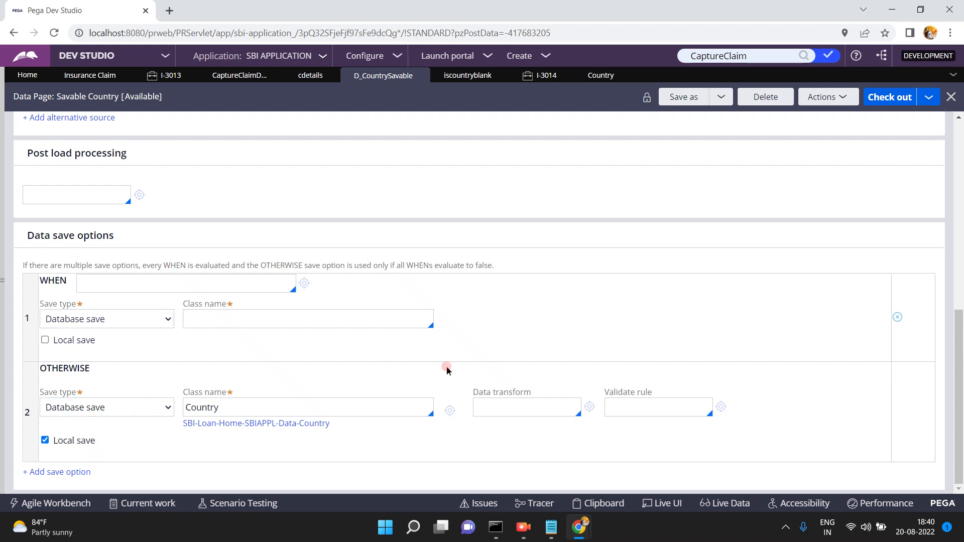
# Remove the added WHEN save option from the Data save options and return to the data page definition.
pyautogui.click(899, 317)
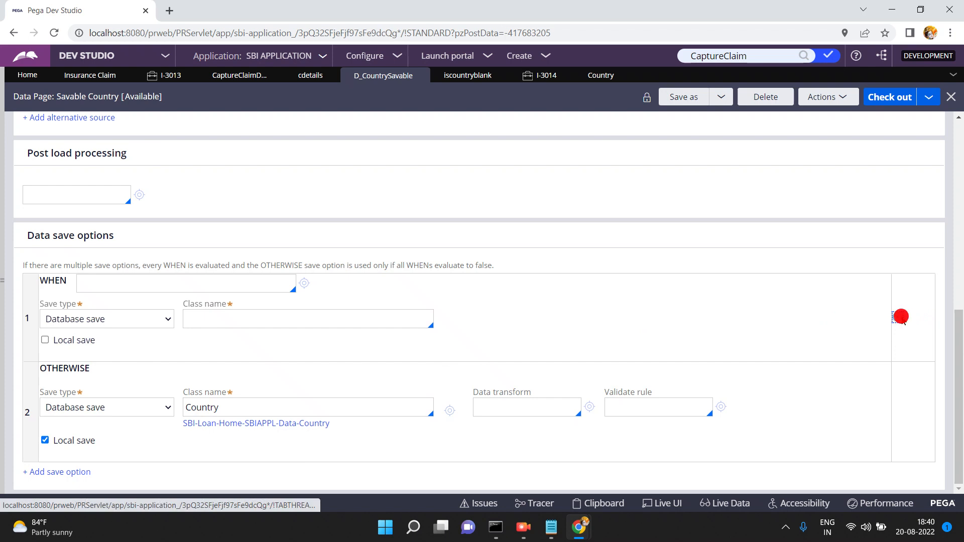
pyautogui.click(173, 406)
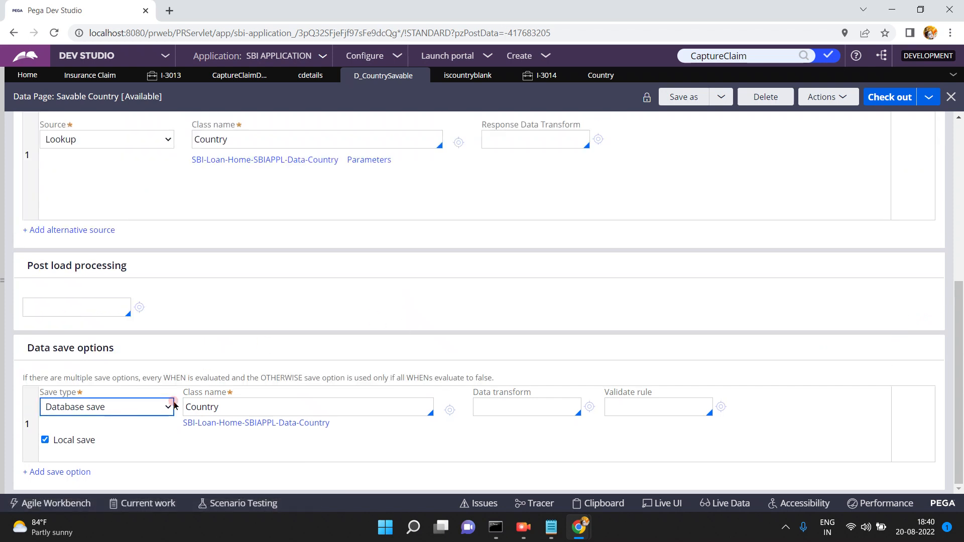
pyautogui.click(127, 429)
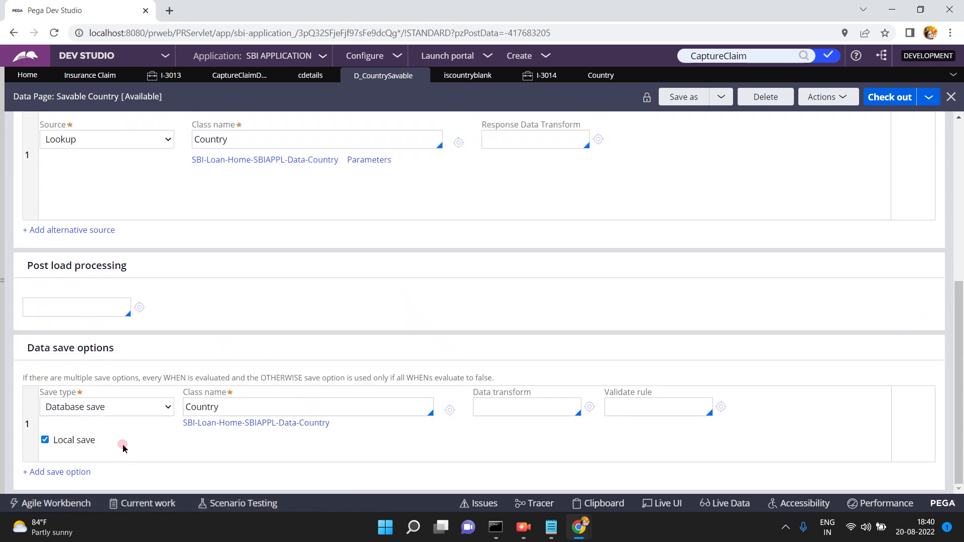
pyautogui.click(963, 201)
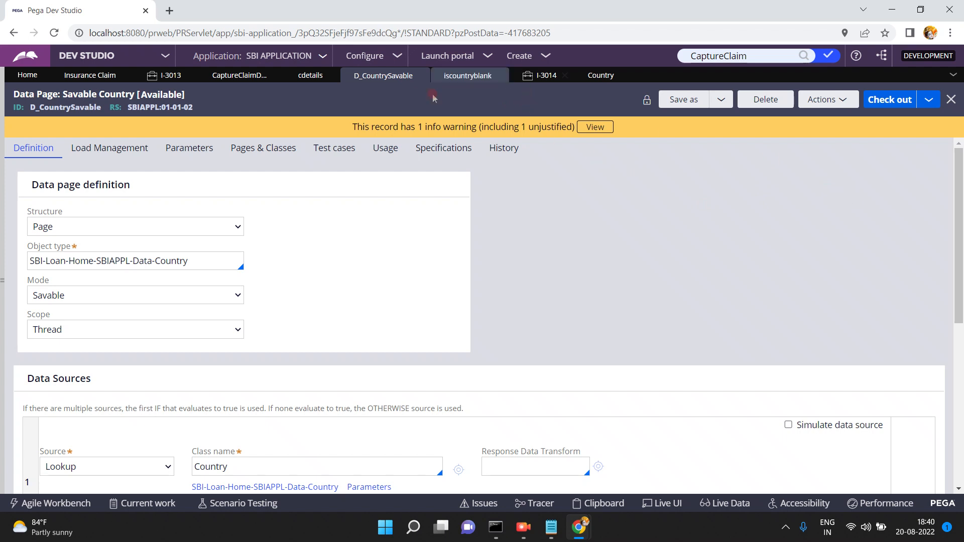
# Open the Capture Claim Details process flow from the Insurance Claim case type's life cycle.
pyautogui.click(238, 78)
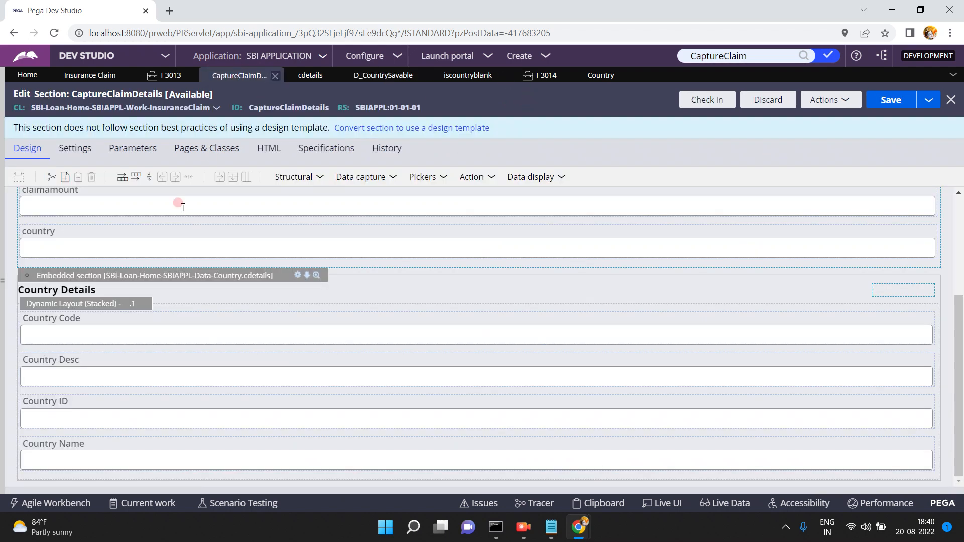
pyautogui.click(102, 77)
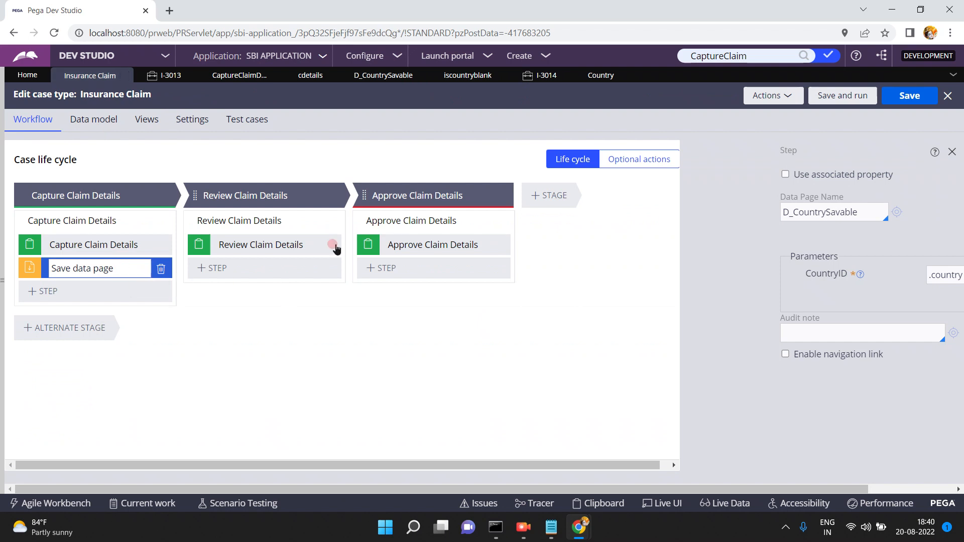
pyautogui.click(88, 219)
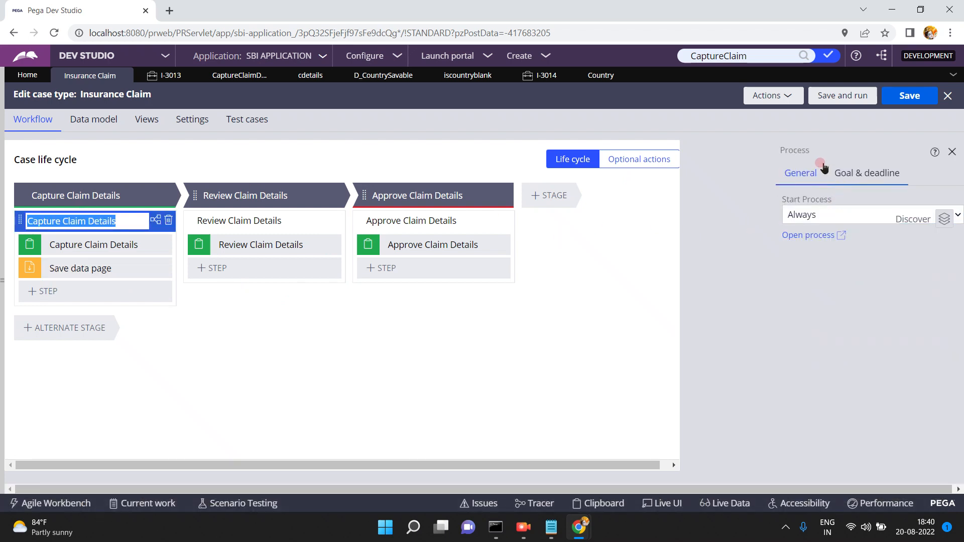
pyautogui.click(807, 236)
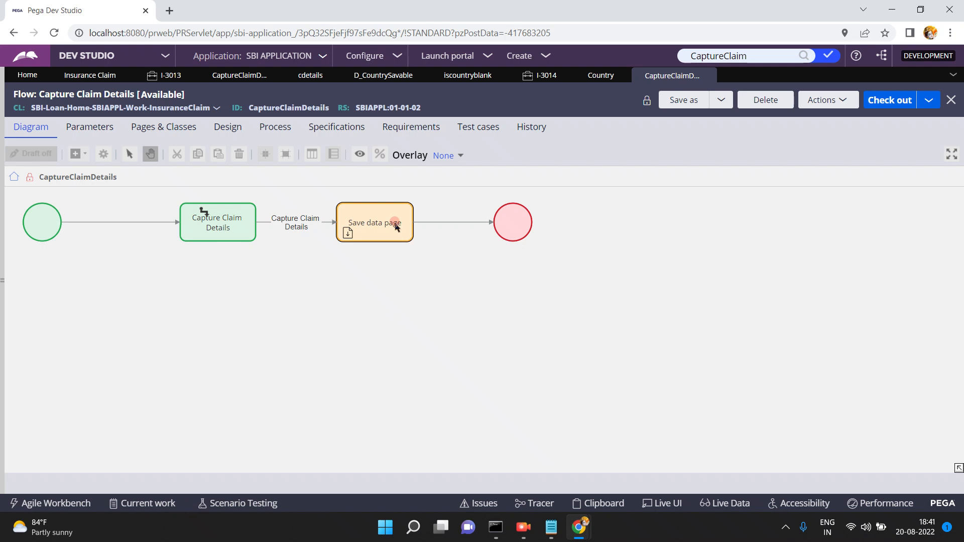
# Examine the Save data page shape's automation details, including Use associated property, and leave its properties without submitting.
pyautogui.doubleClick(386, 226)
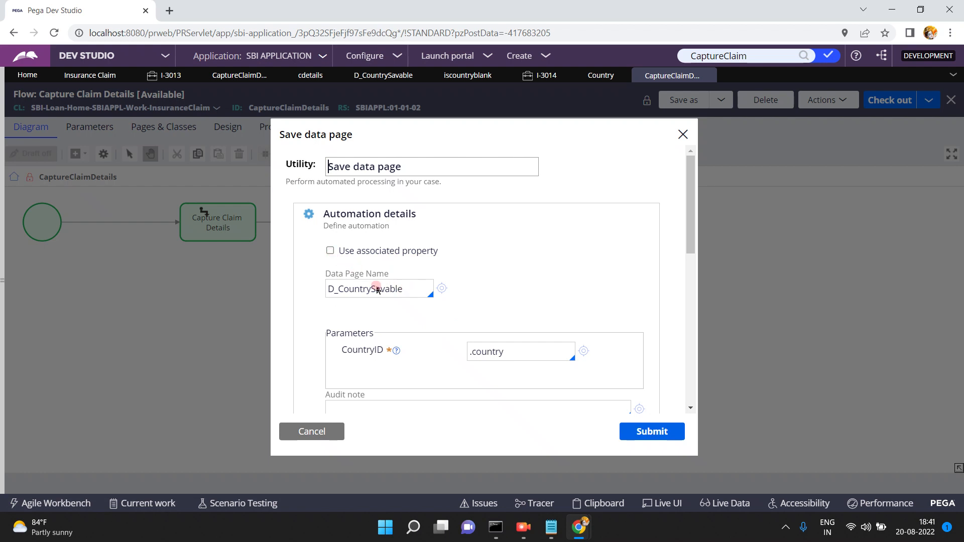
pyautogui.click(330, 252)
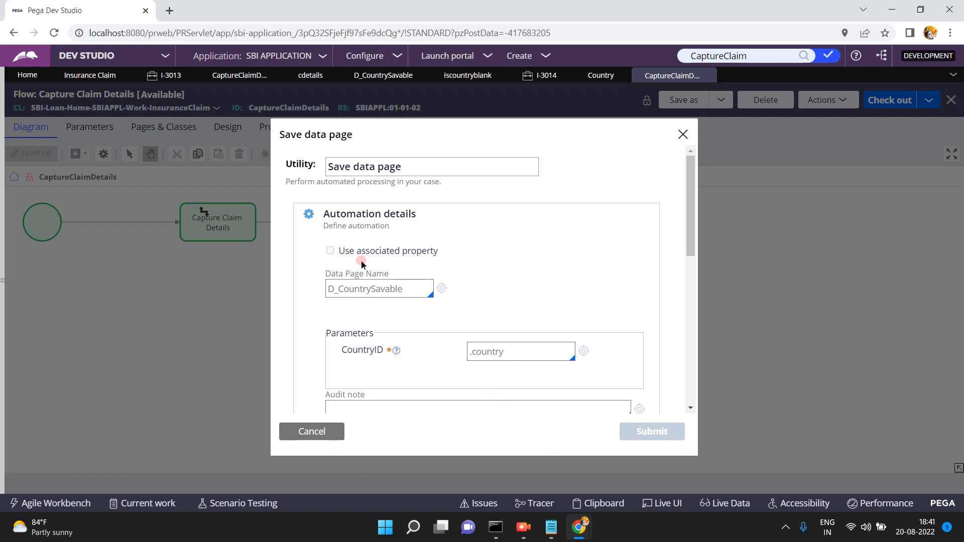
pyautogui.click(326, 252)
pyautogui.click(330, 252)
pyautogui.click(311, 434)
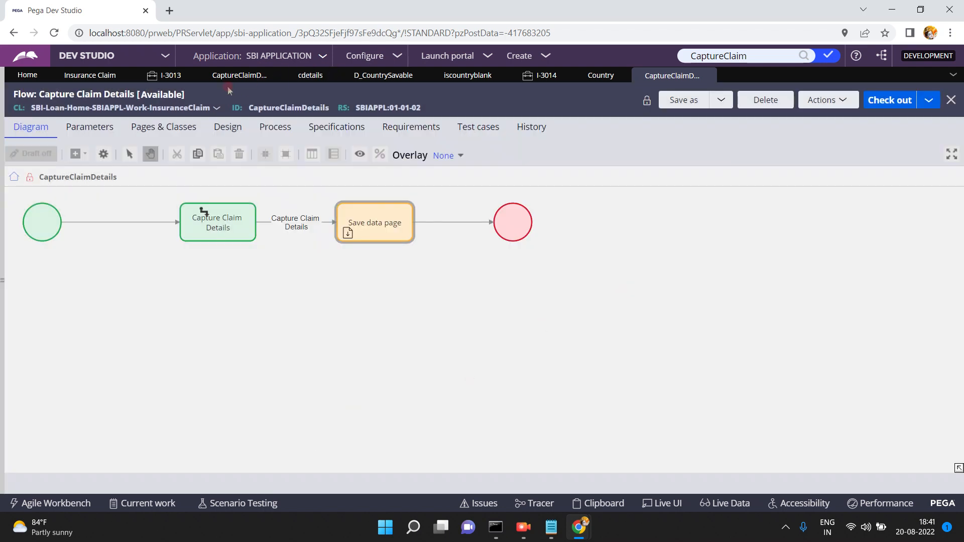
# Save and run the Insurance Claim case type, and close the two earlier open claim cases, discarding their unsaved changes.
pyautogui.click(88, 76)
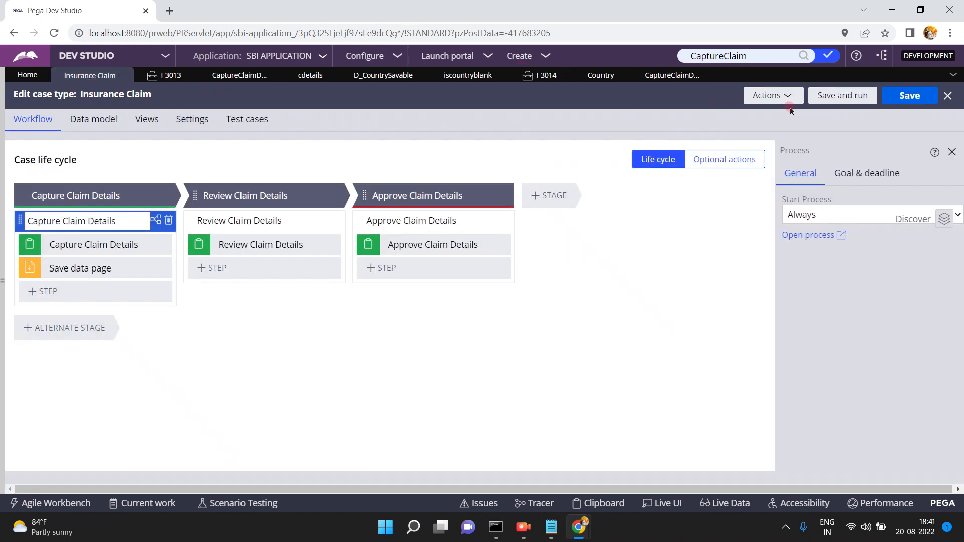
pyautogui.click(838, 95)
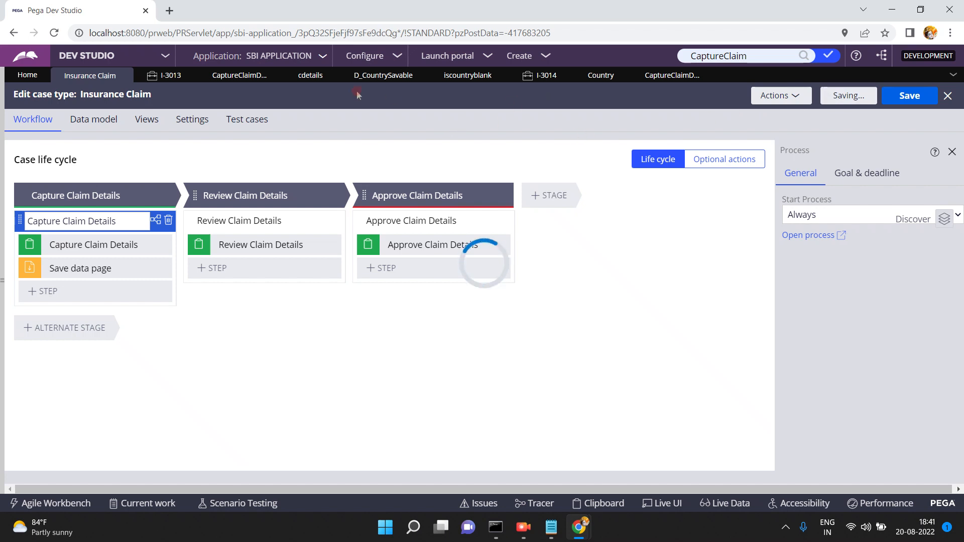
pyautogui.click(189, 76)
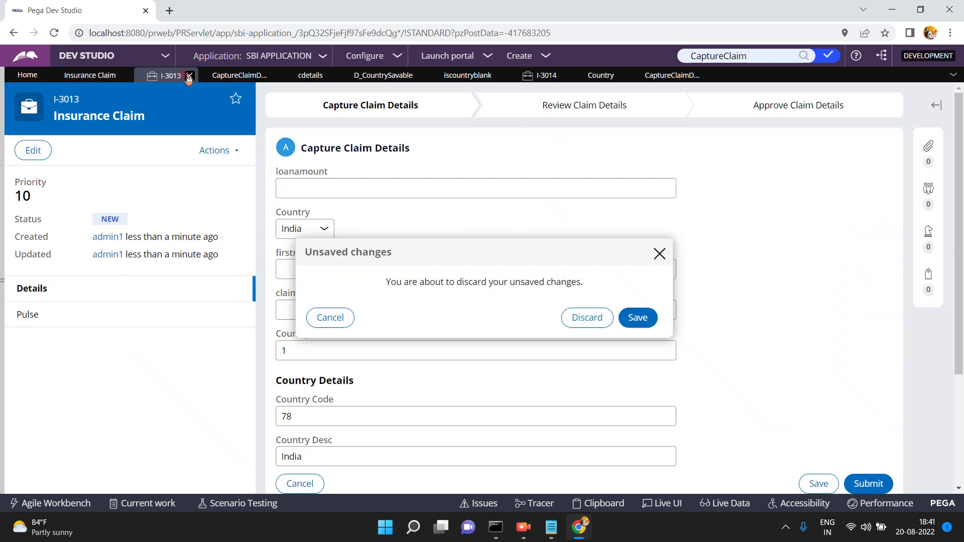
pyautogui.click(574, 319)
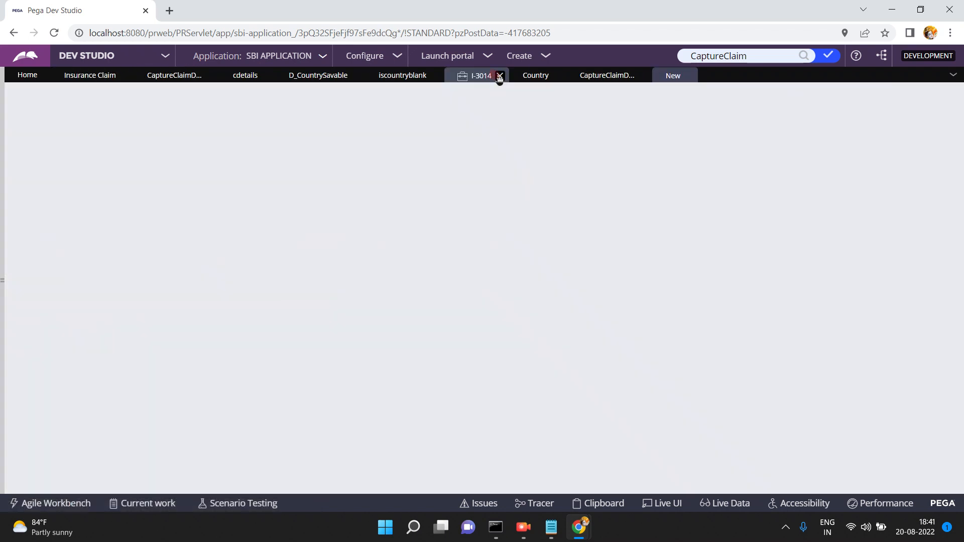
pyautogui.click(500, 77)
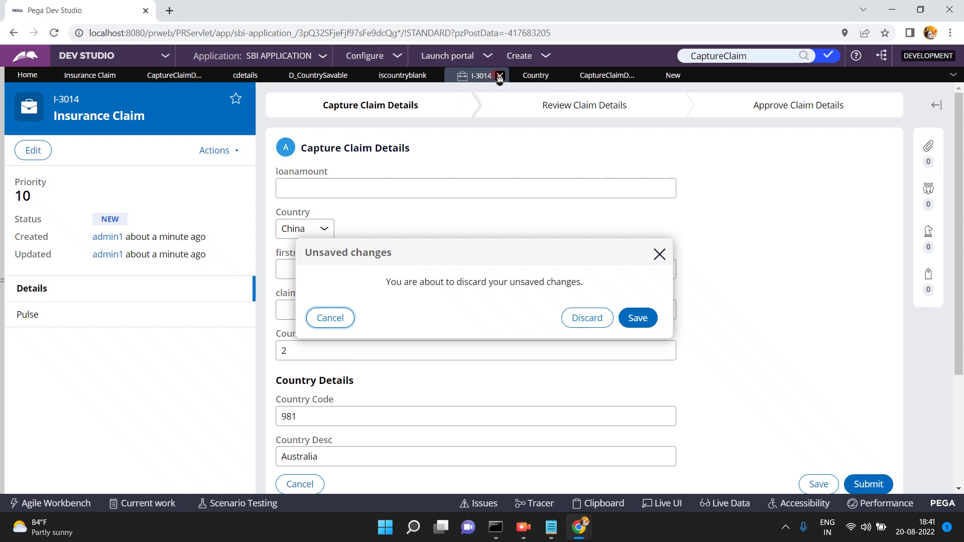
pyautogui.click(580, 318)
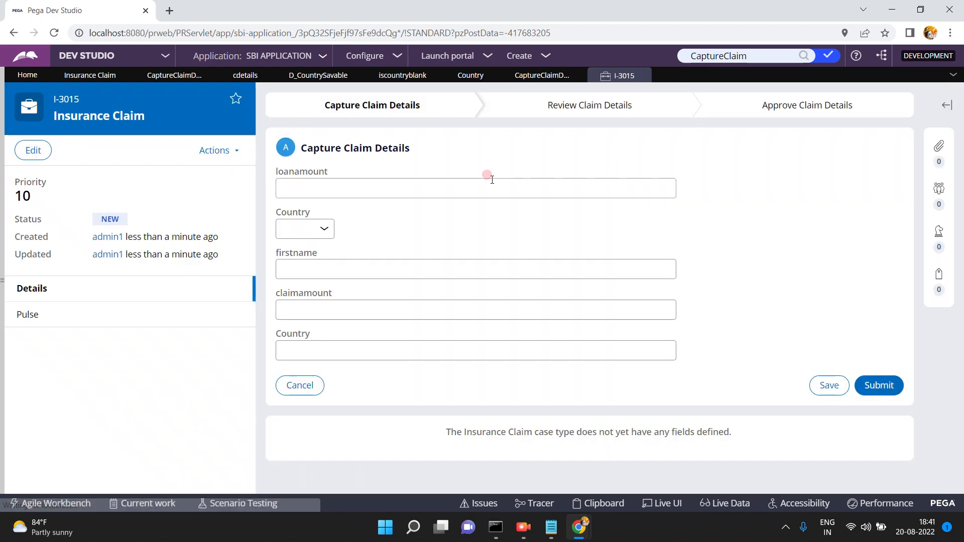
# Select China as the country in the new Insurance Claim case to load its Country Details.
pyautogui.click(315, 234)
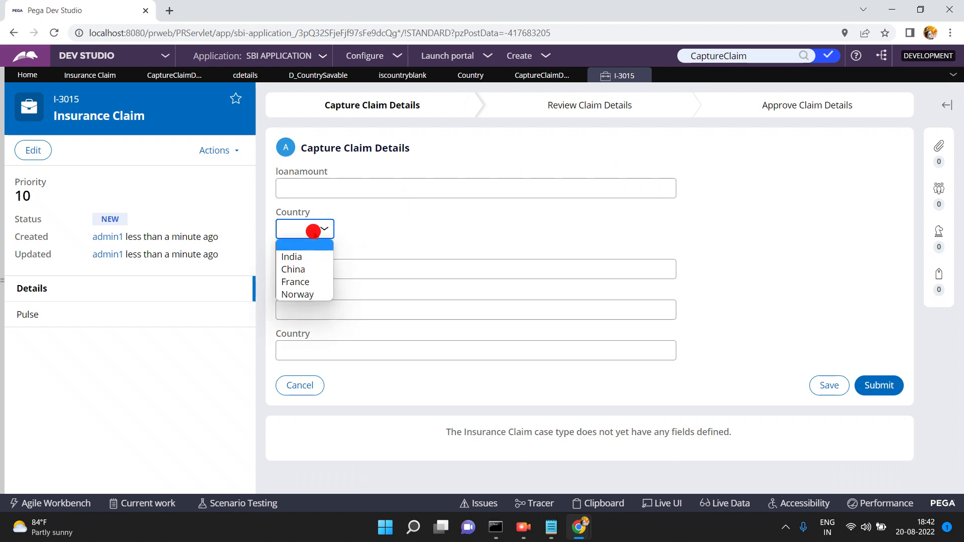
pyautogui.click(305, 270)
pyautogui.scroll(-1, 402, 312)
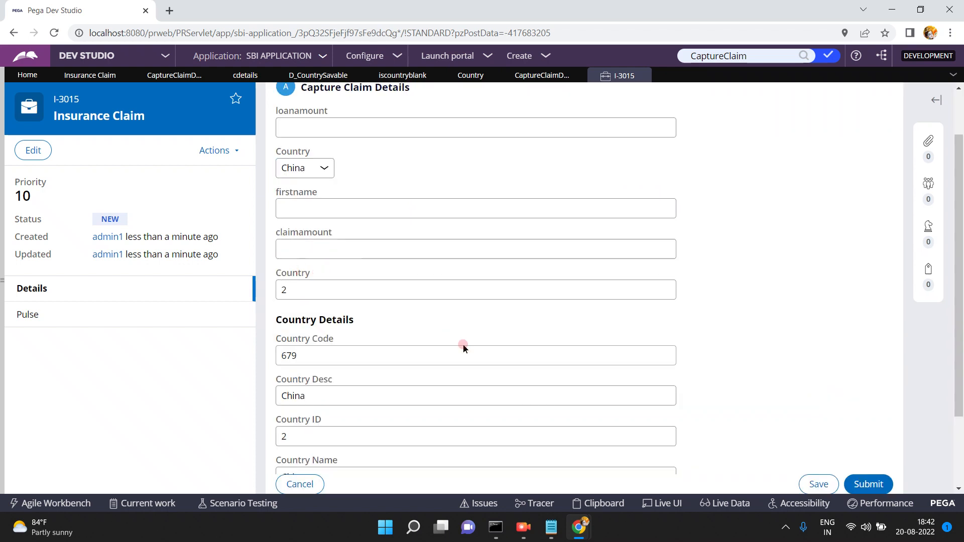
# Set Country Desc and Country Name to Portugal and Country Code to 234 in the Country Details, and submit the claim form.
pyautogui.click(360, 394)
pyautogui.doubleClick(360, 395)
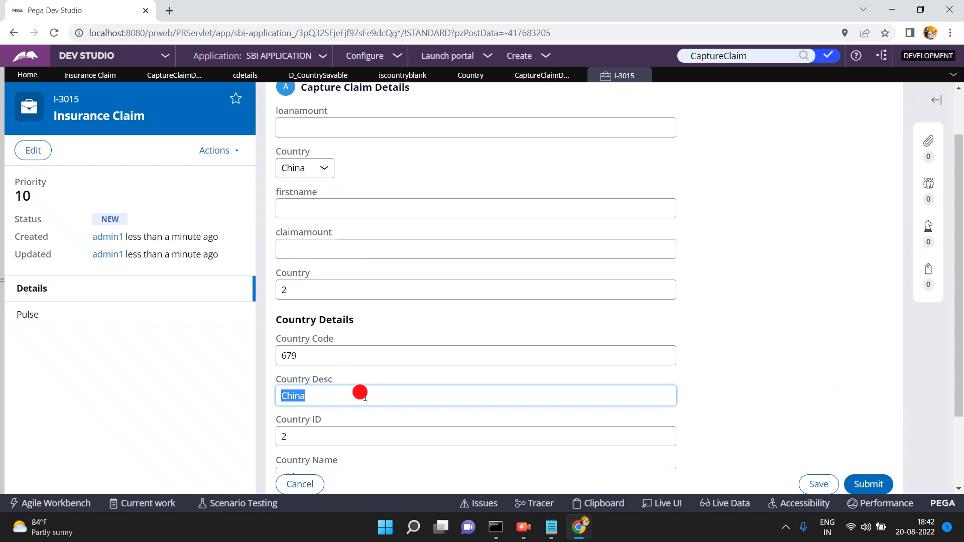
pyautogui.write('Portugal')
pyautogui.press('Tab')
pyautogui.press('Tab')
pyautogui.write('Portu')
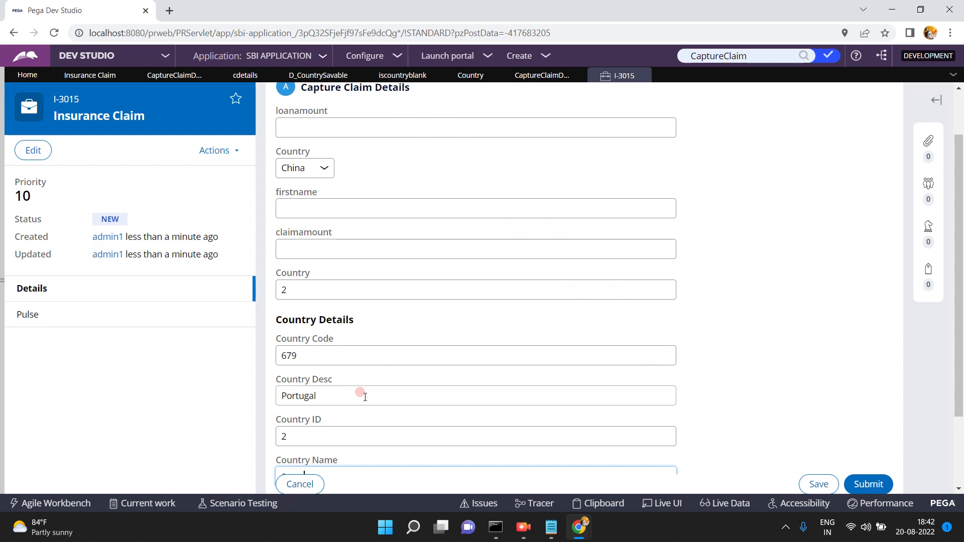
pyautogui.doubleClick(346, 350)
pyautogui.write('234')
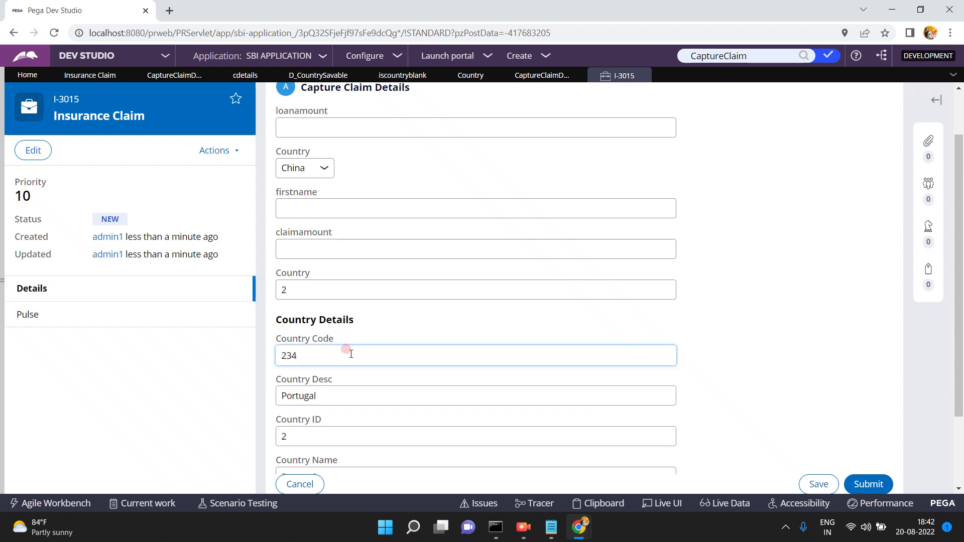
pyautogui.click(961, 436)
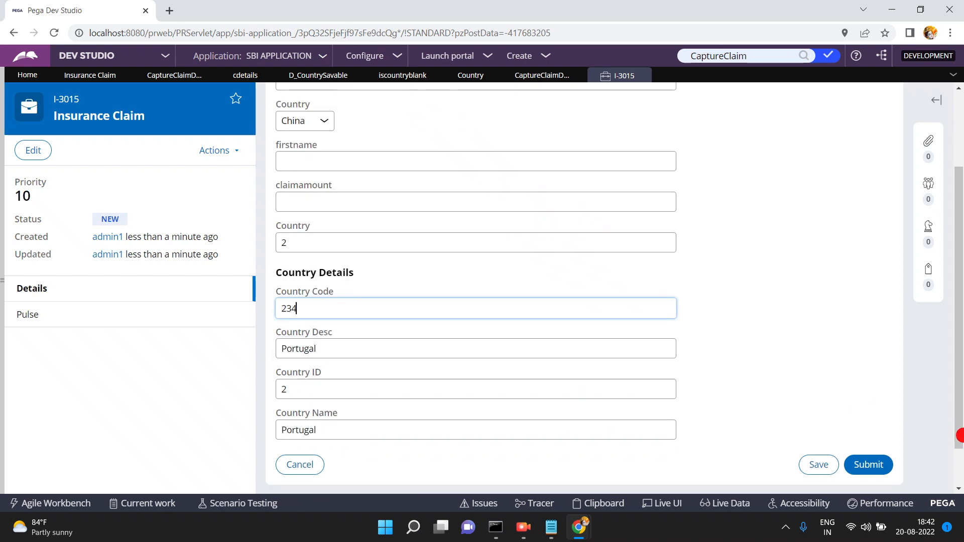
pyautogui.scroll(-1, 961, 435)
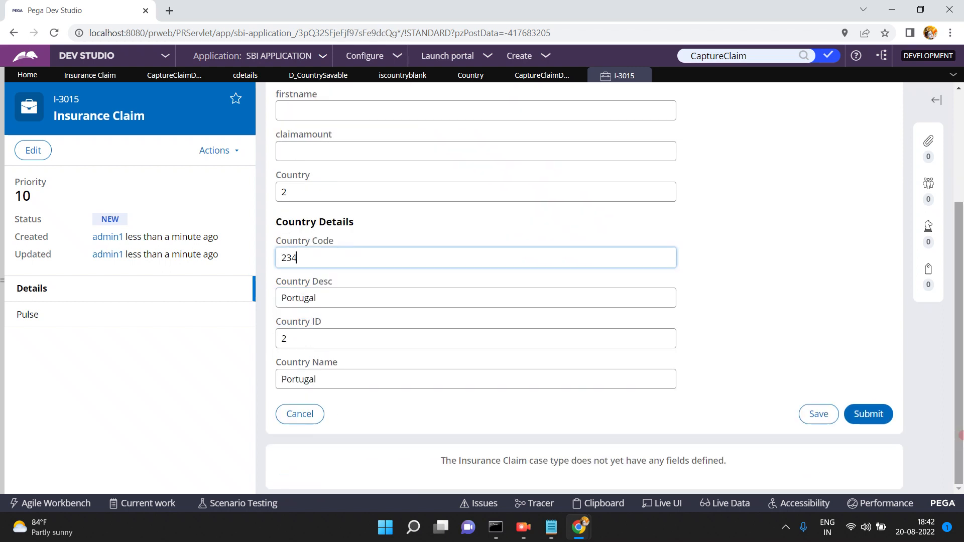
pyautogui.click(878, 419)
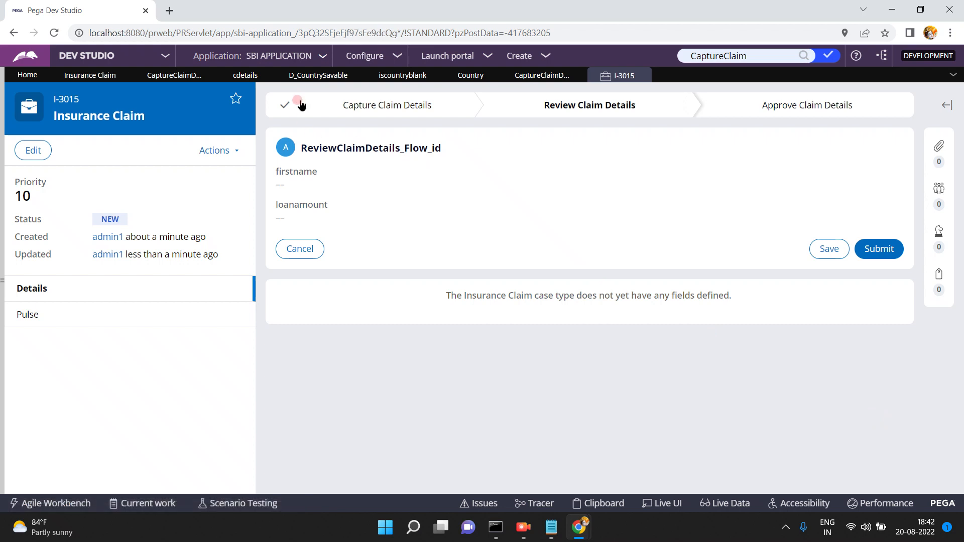
# Refresh the Country data type's records and check the record with Country ID 2.
pyautogui.click(468, 75)
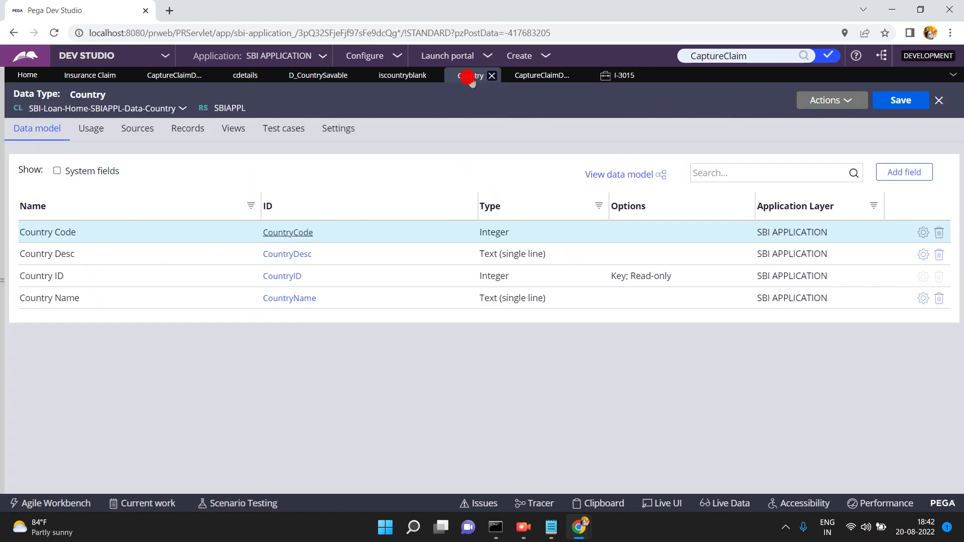
pyautogui.click(185, 130)
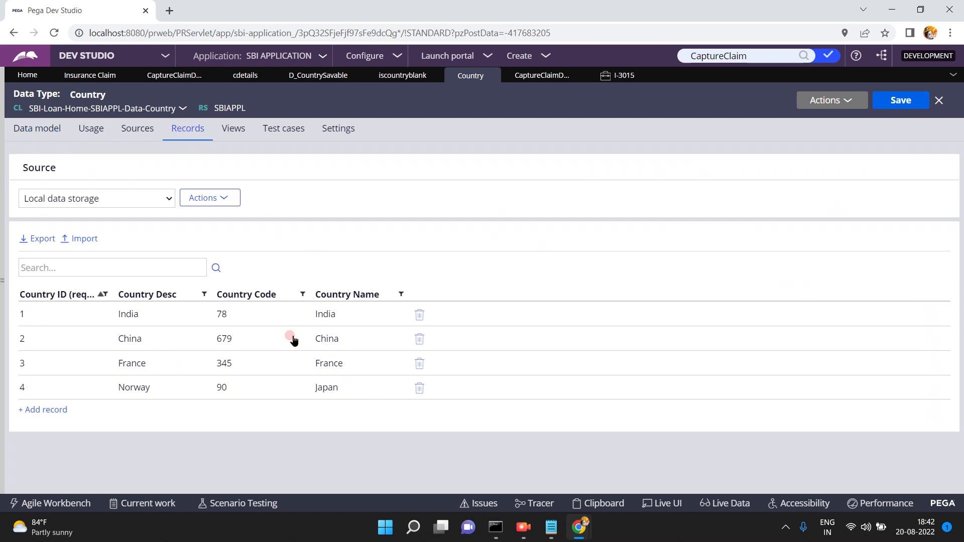
pyautogui.click(824, 99)
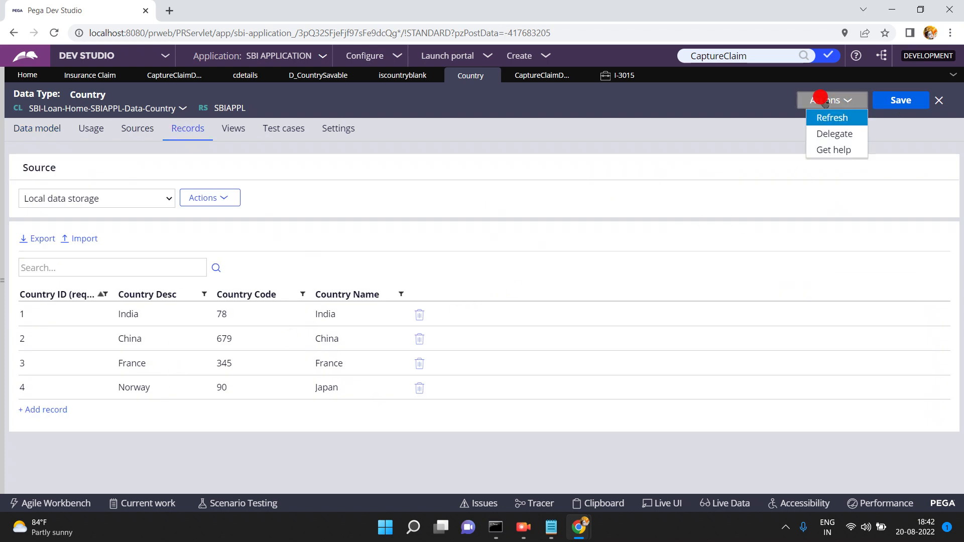
pyautogui.click(830, 118)
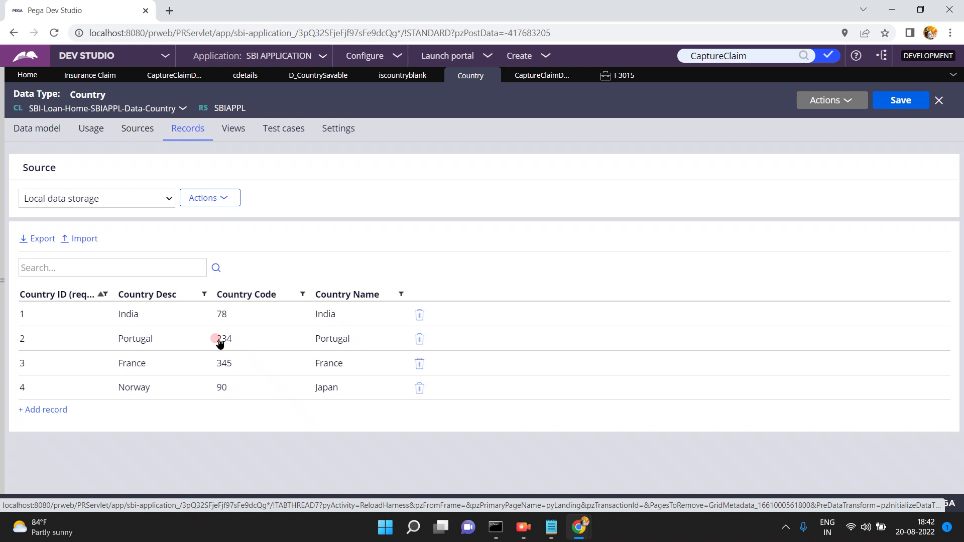
# Delete the Save data page step from the Capture Claim Details process and save the Insurance Claim case type.
pyautogui.click(90, 76)
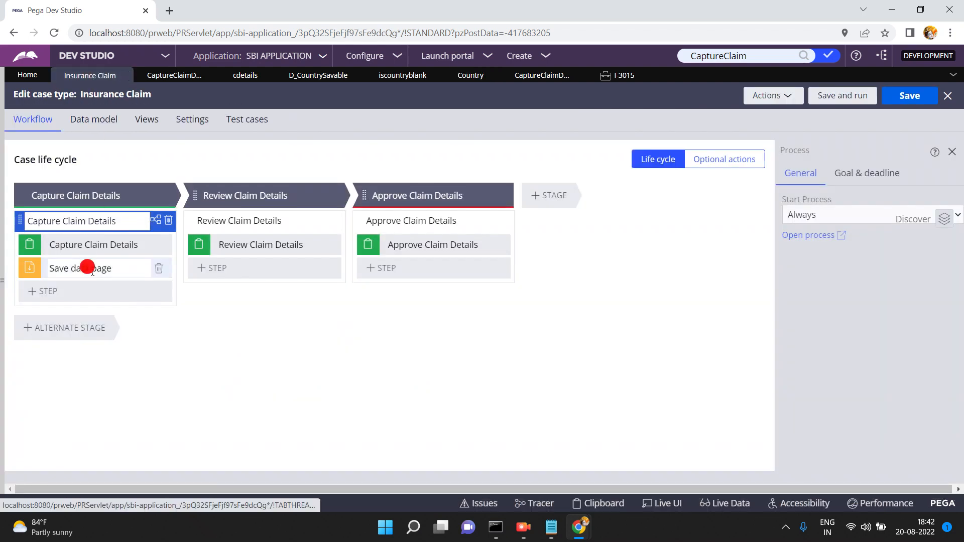
pyautogui.click(127, 270)
pyautogui.click(159, 269)
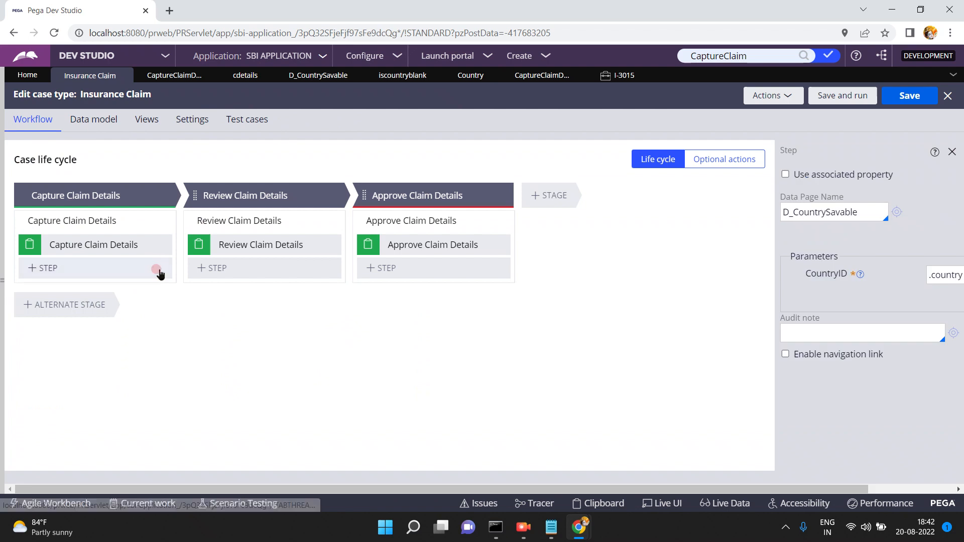
pyautogui.click(620, 285)
pyautogui.click(912, 94)
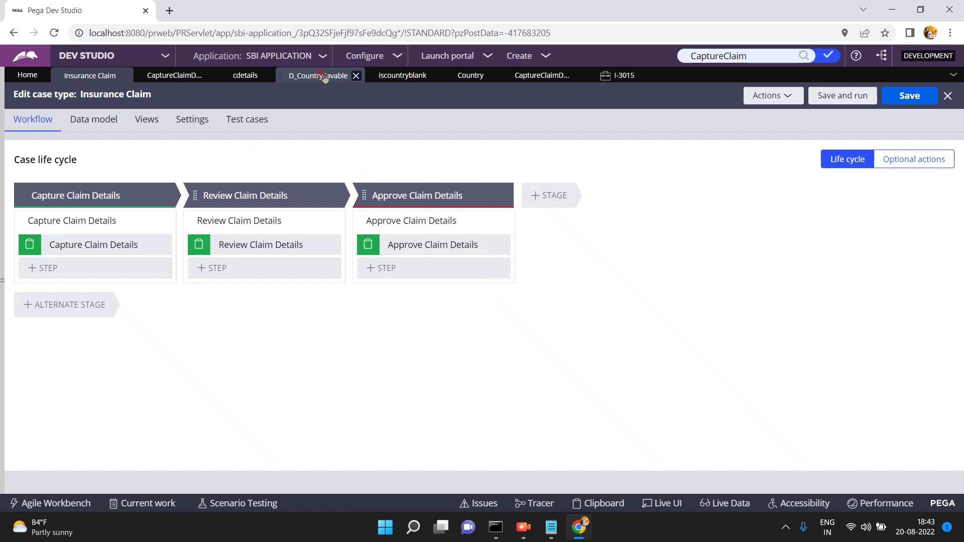
# Open the CaptureClaimDetails flow action from the flow's Capture Claim Details connector, and refresh the Capture Claim Details flow.
pyautogui.click(94, 221)
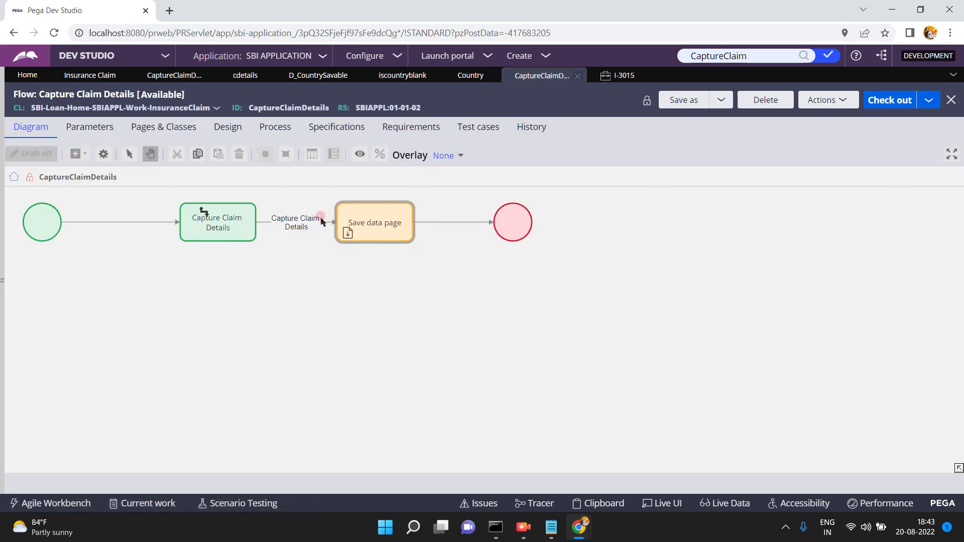
pyautogui.doubleClick(301, 224)
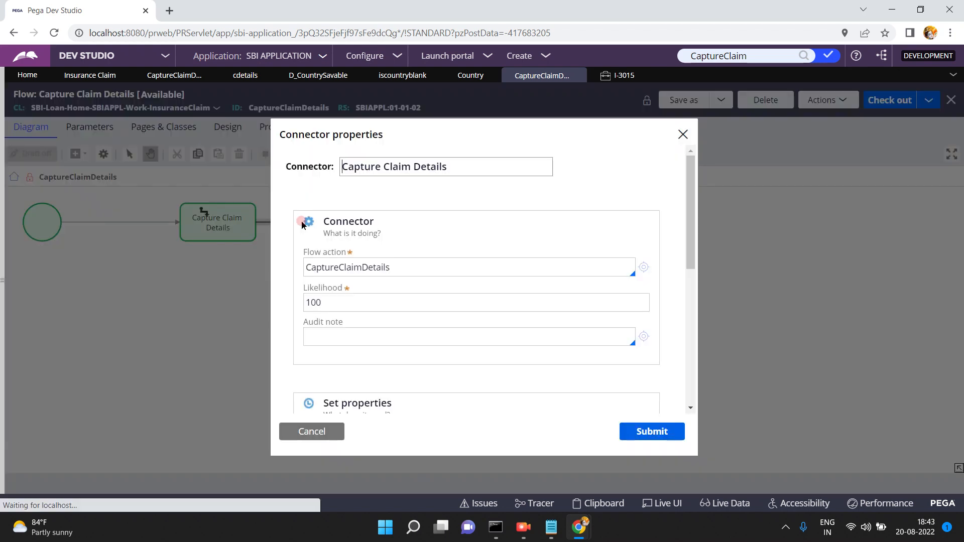
pyautogui.click(643, 268)
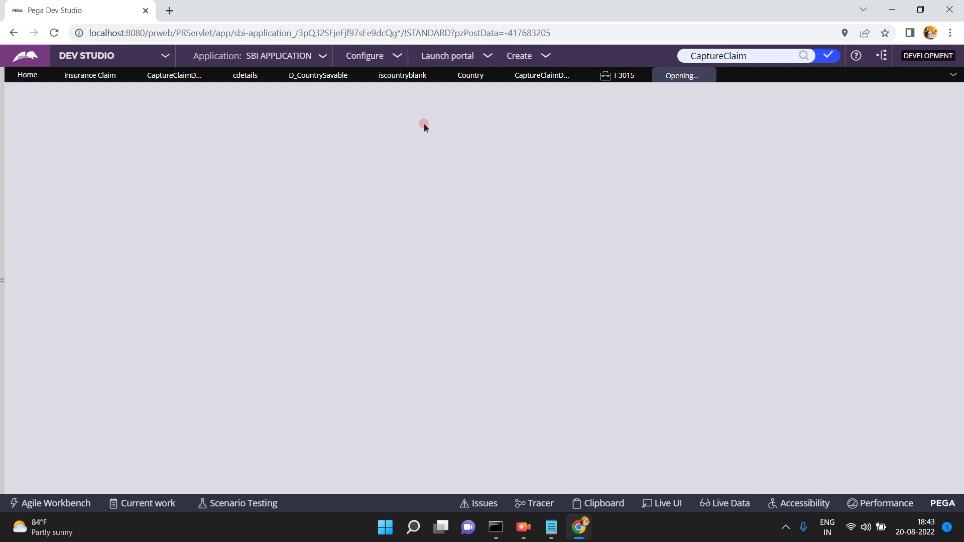
pyautogui.click(541, 75)
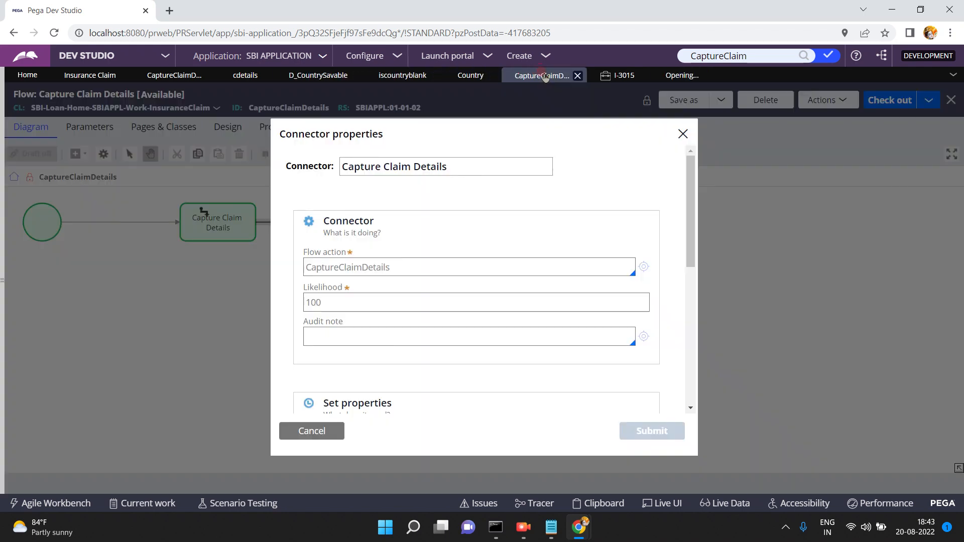
pyautogui.click(321, 434)
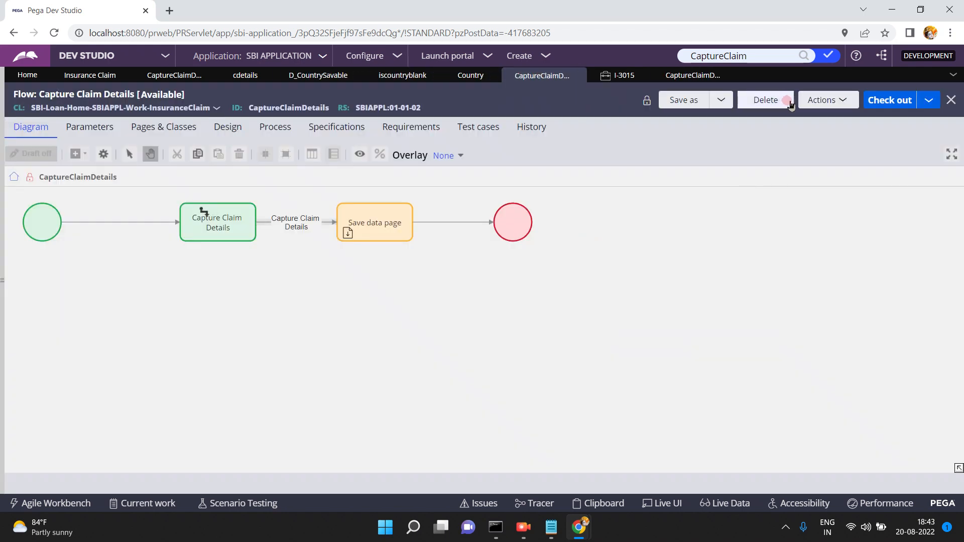
pyautogui.click(822, 100)
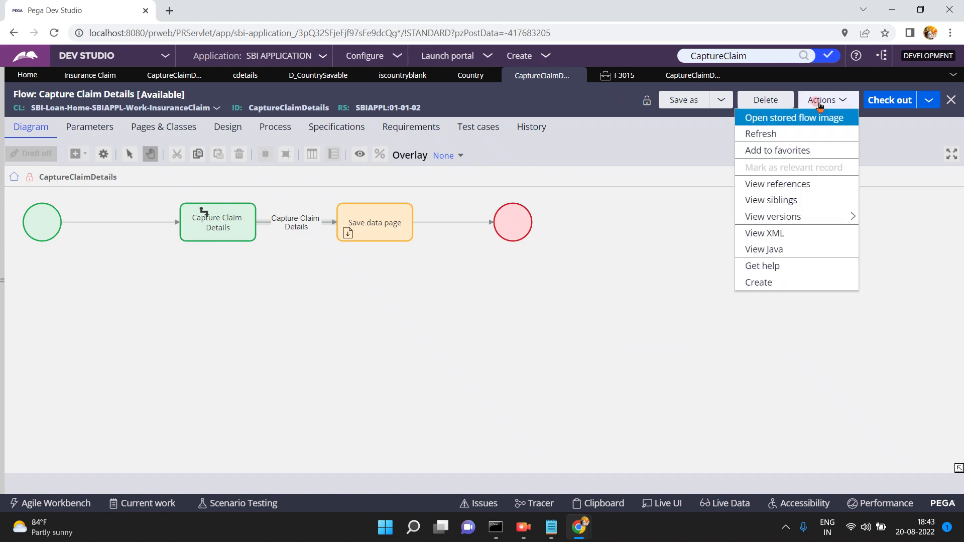
pyautogui.click(775, 137)
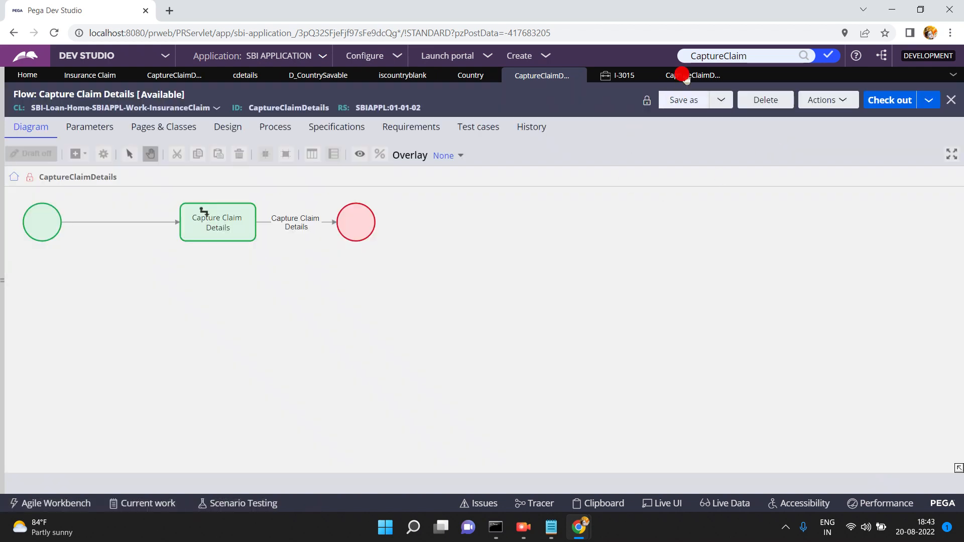
# Check out the CaptureClaimDetails flow action and open its pre- and post-processing settings.
pyautogui.click(687, 77)
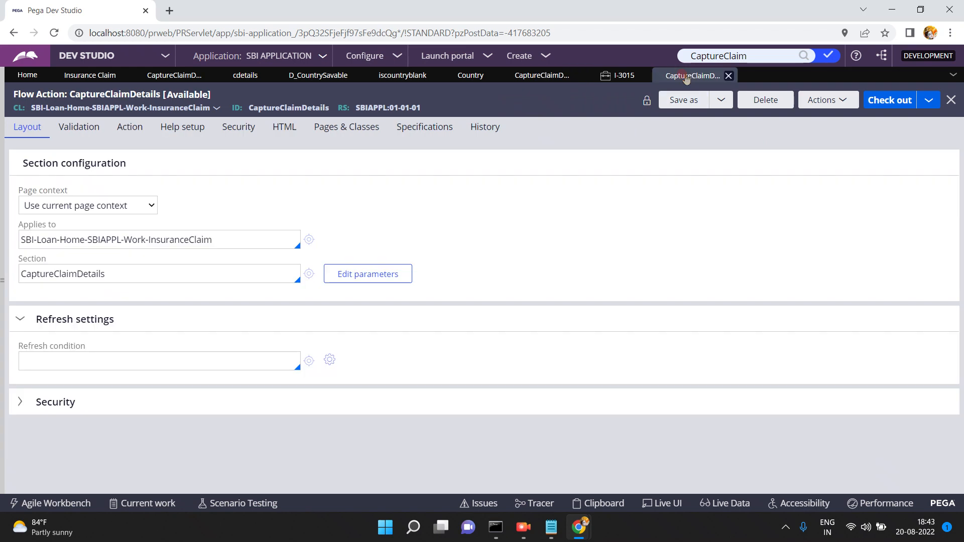
pyautogui.click(892, 102)
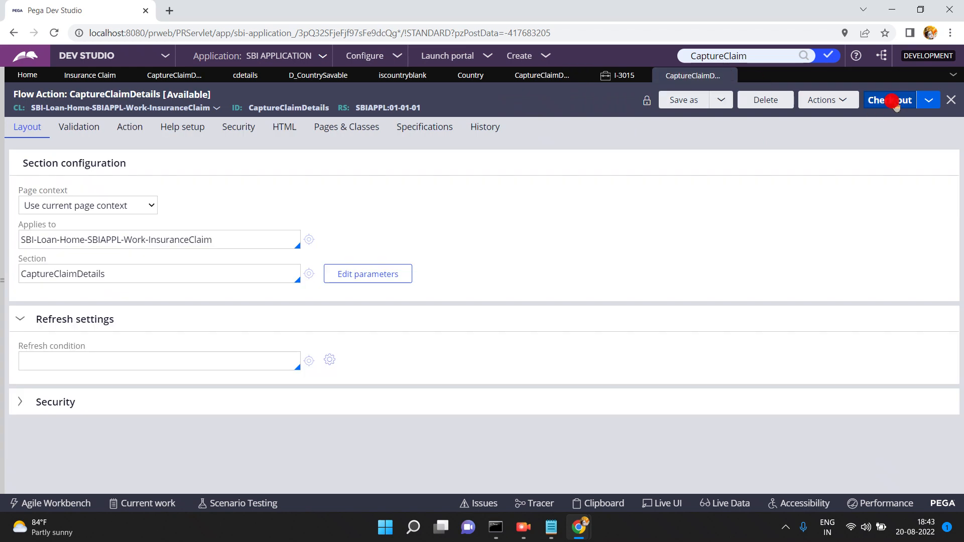
pyautogui.click(136, 129)
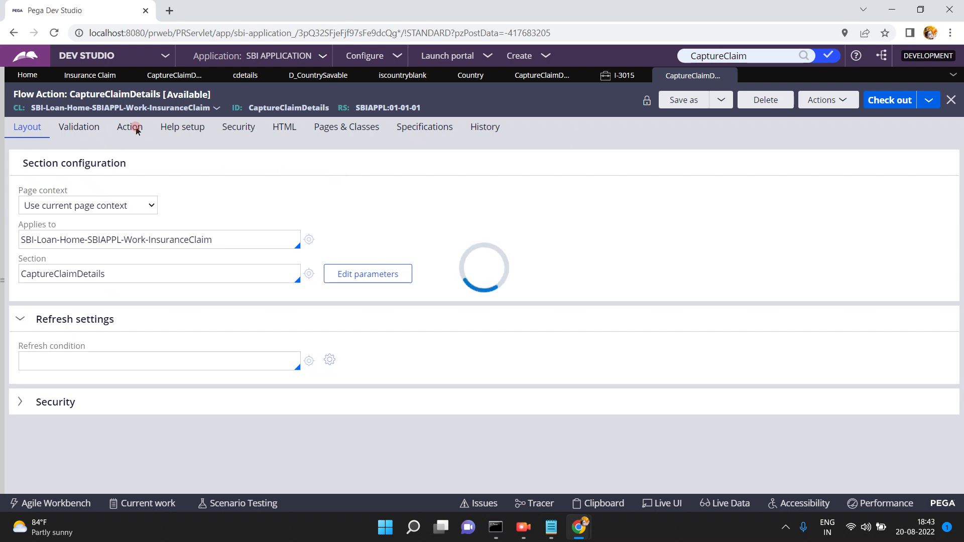
pyautogui.click(132, 129)
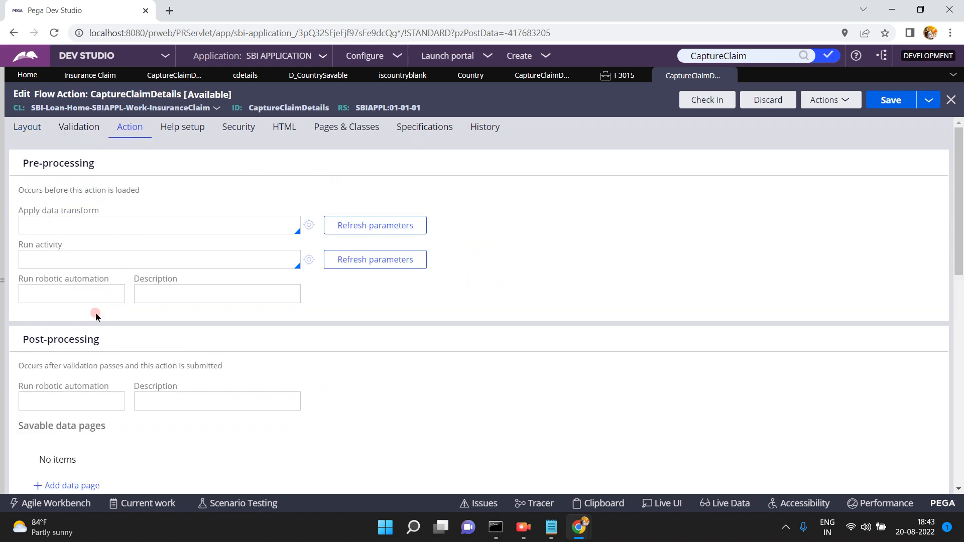
# Add D_CountrySavable as a savable data page in the flow action's post-processing.
pyautogui.moveTo(959, 229); pyautogui.dragTo(960, 293)
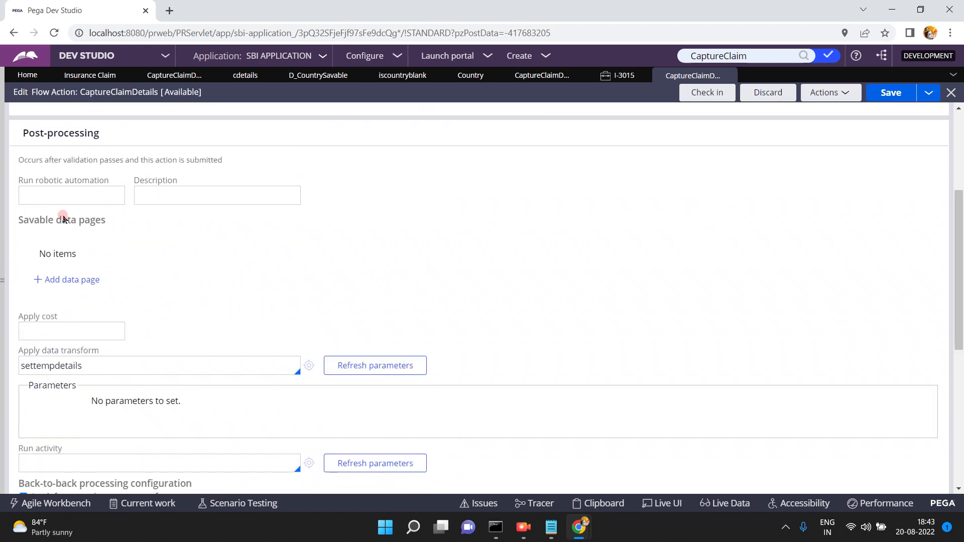
pyautogui.click(59, 278)
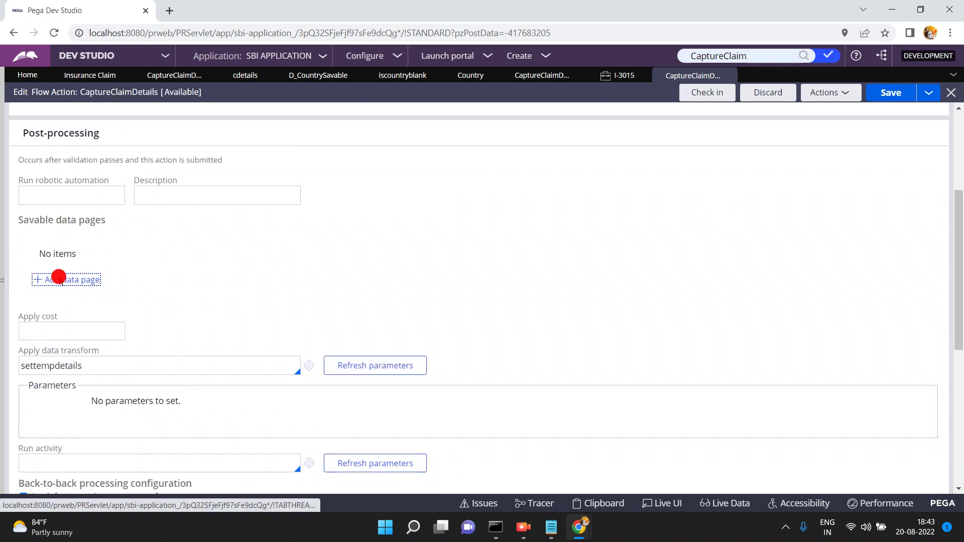
pyautogui.click(115, 242)
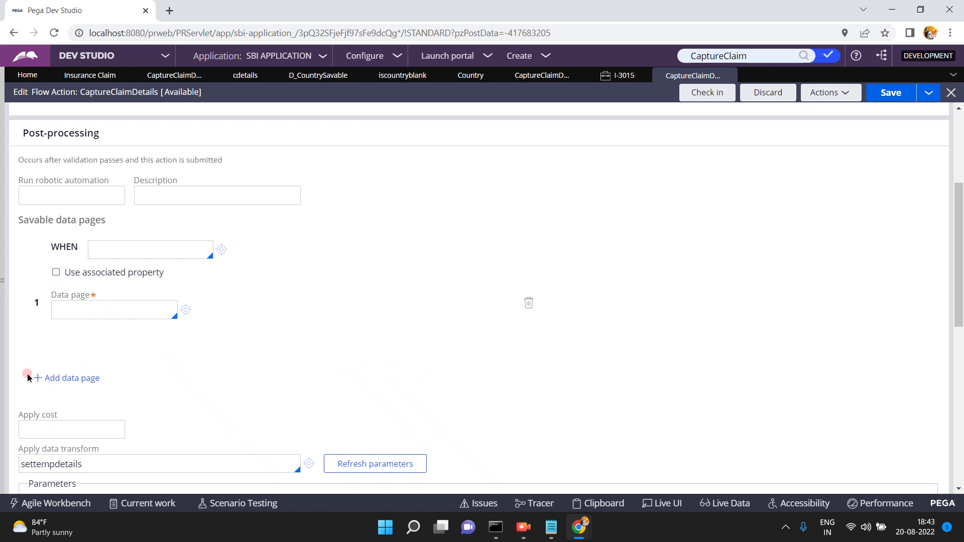
pyautogui.click(63, 382)
pyautogui.click(75, 312)
pyautogui.click(77, 310)
pyautogui.write('S')
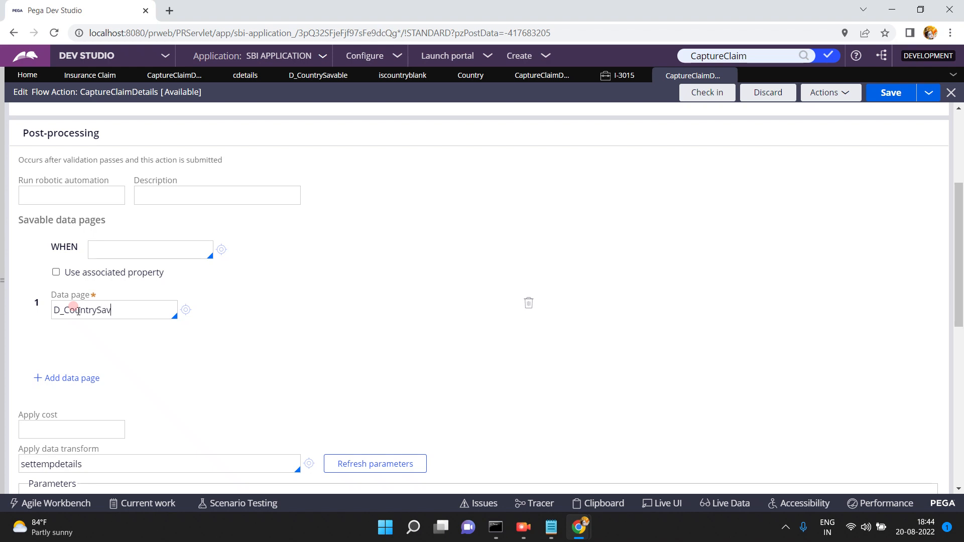
pyautogui.write('av')
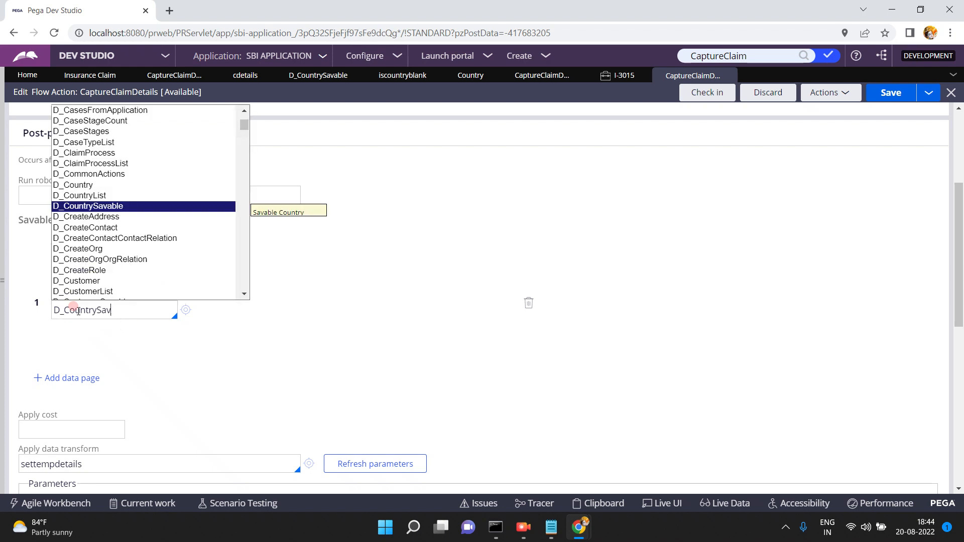
pyautogui.click(87, 206)
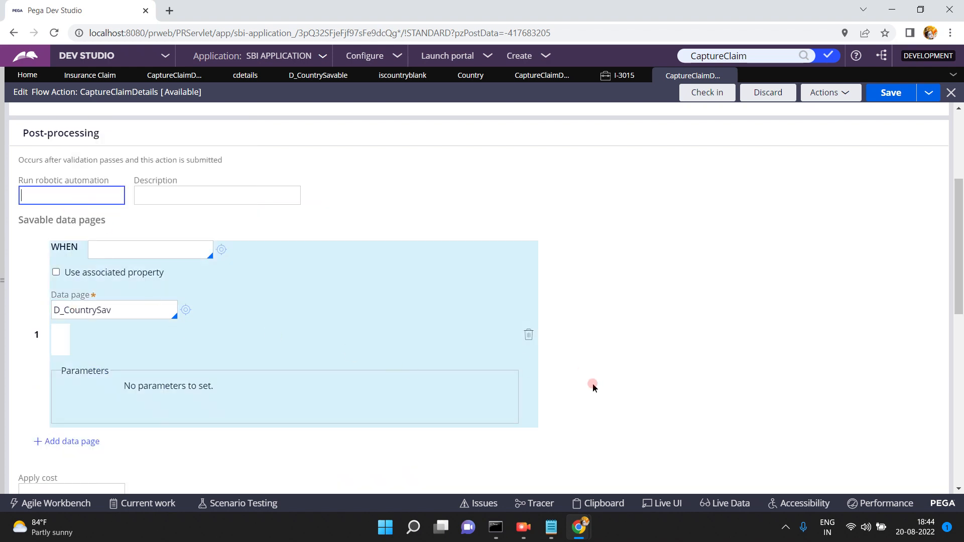
pyautogui.click(424, 465)
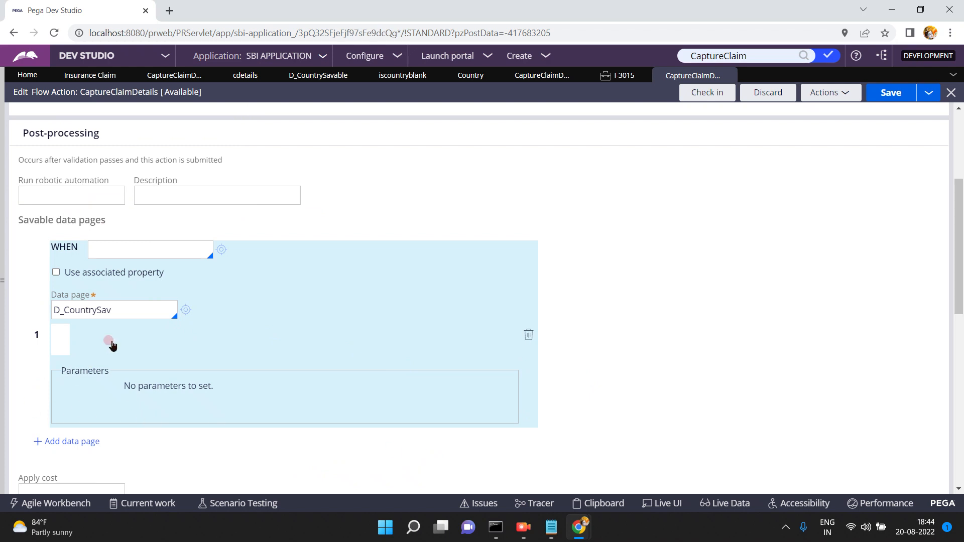
pyautogui.click(128, 310)
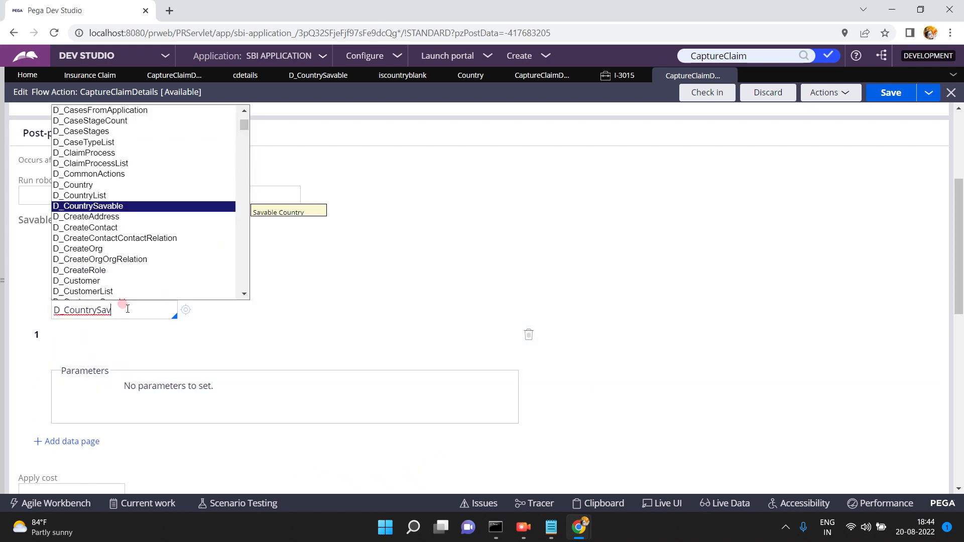
pyautogui.click(111, 206)
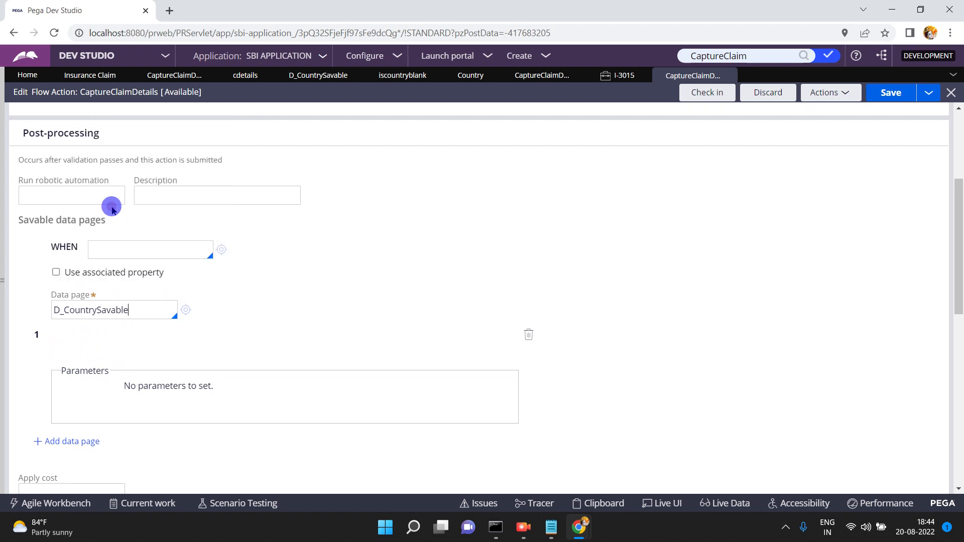
# Set the data page's CountryID parameter to .country and save the flow action.
pyautogui.click(251, 393)
pyautogui.write('.country')
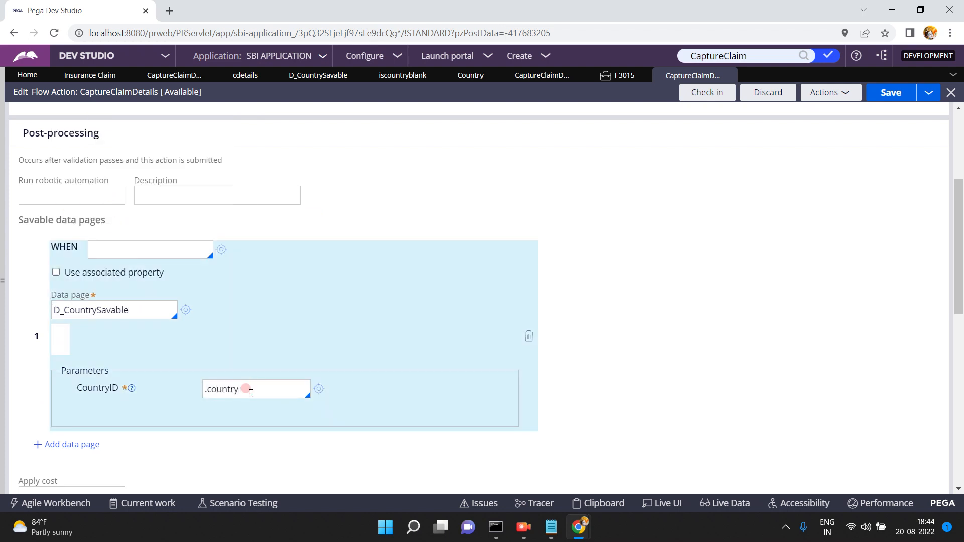
pyautogui.click(894, 93)
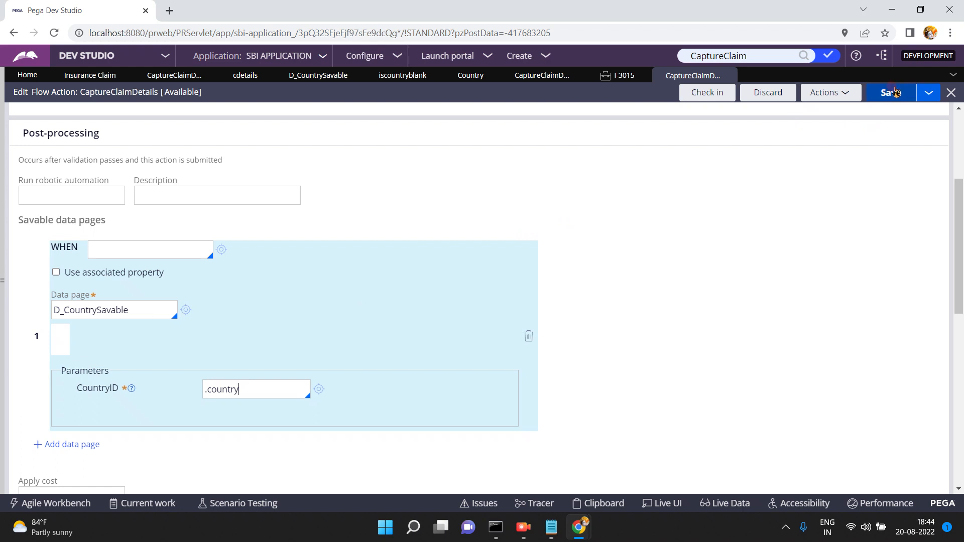
pyautogui.click(896, 93)
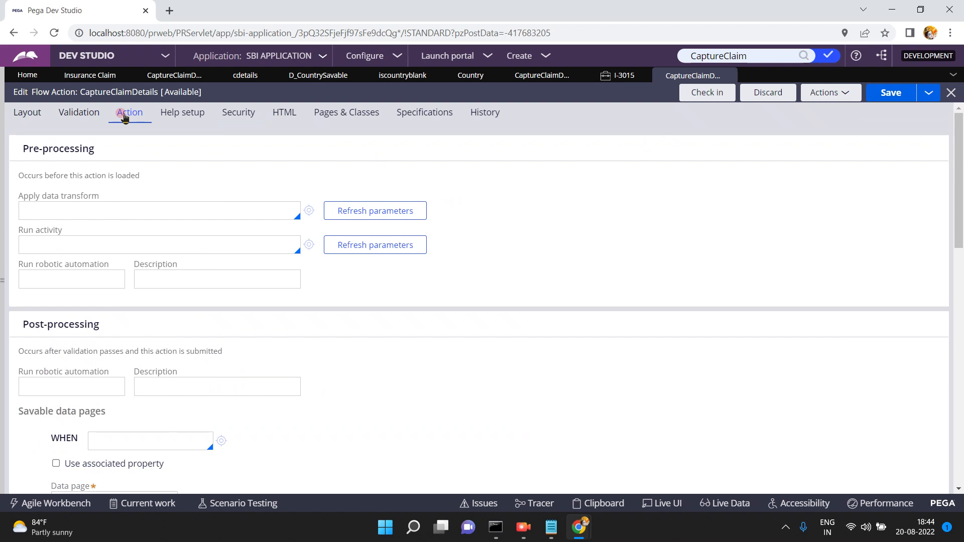
# Run a new Insurance Claim case from the case type and choose Norway as the country.
pyautogui.click(172, 75)
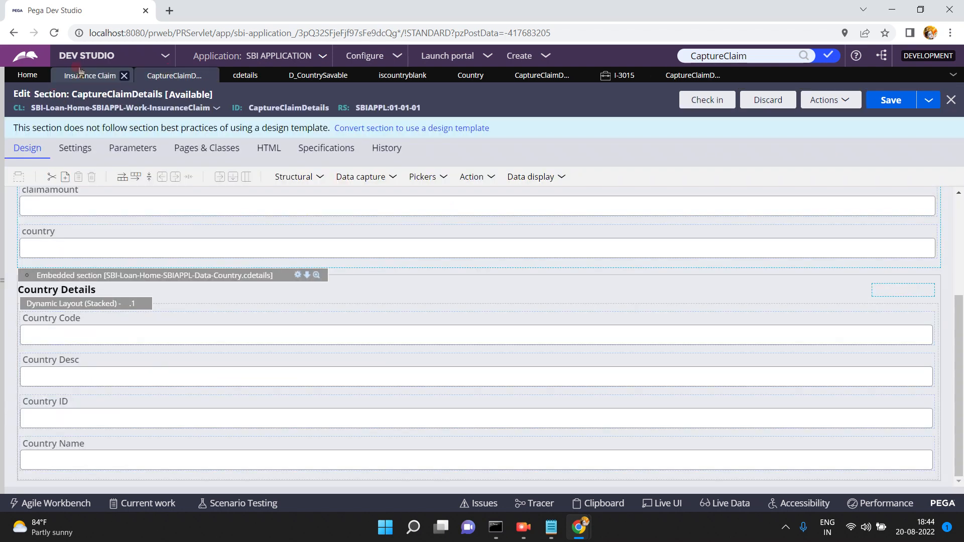
pyautogui.click(82, 78)
pyautogui.click(826, 95)
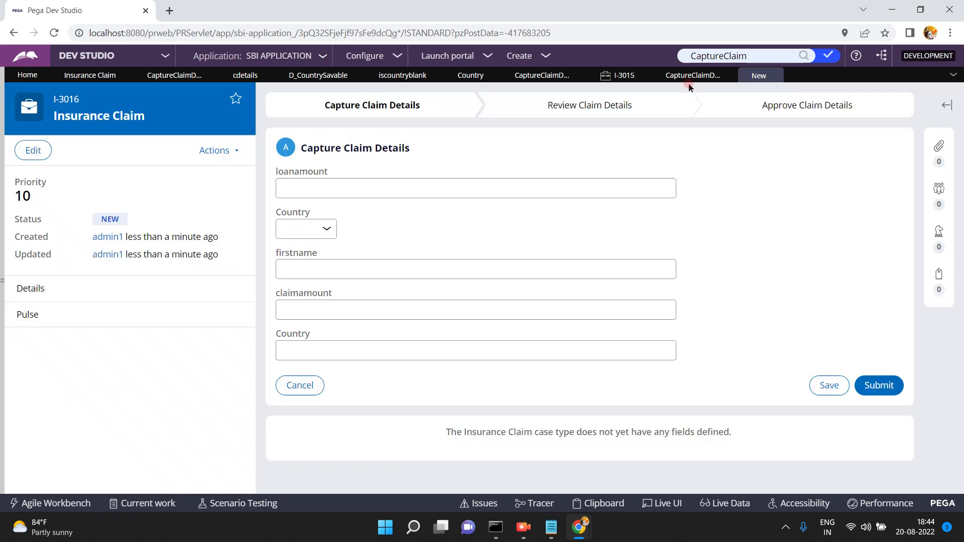
pyautogui.click(327, 230)
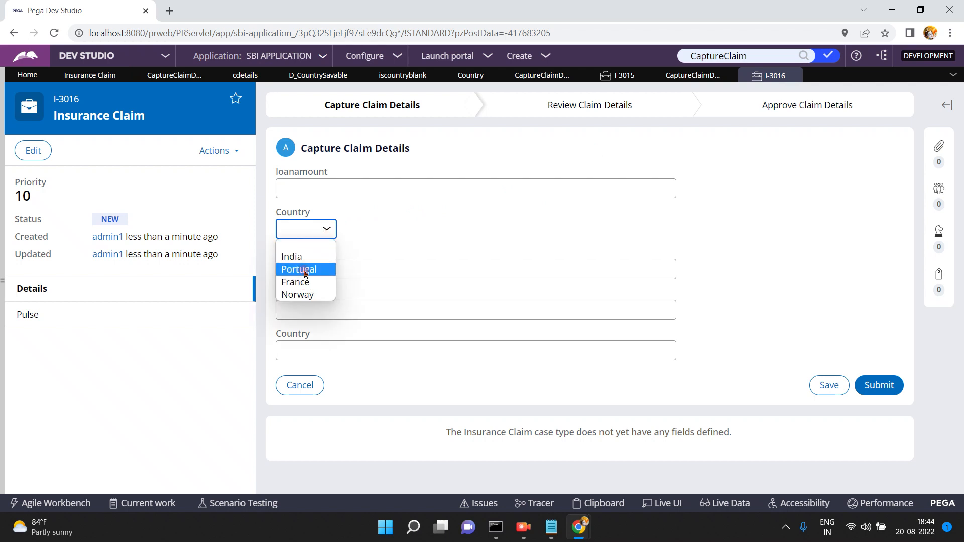
pyautogui.click(299, 294)
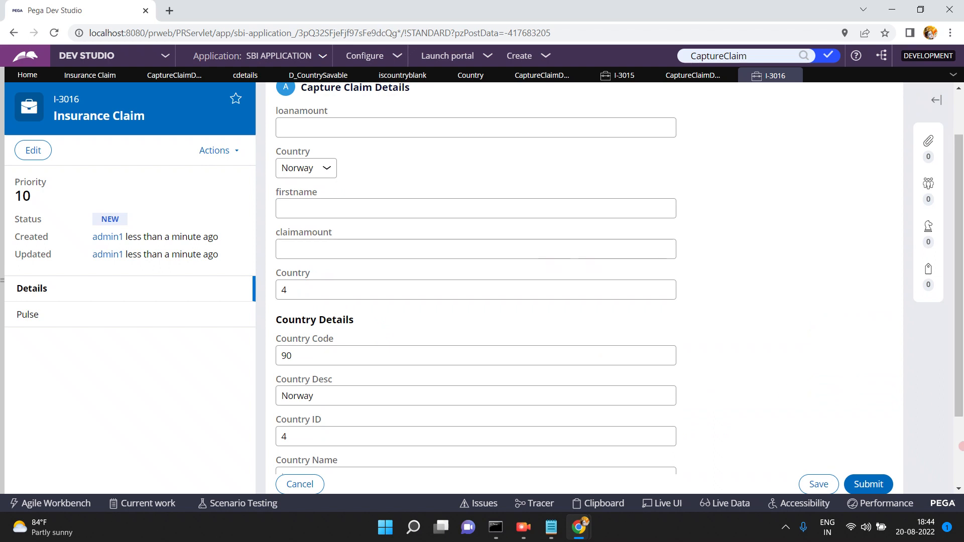
# Set Country Desc to siriya, Country Name to Siriya and Country Code to 654 in the Country Details, and submit the claim form.
pyautogui.scroll(-2, 490, 355)
pyautogui.doubleClick(336, 297)
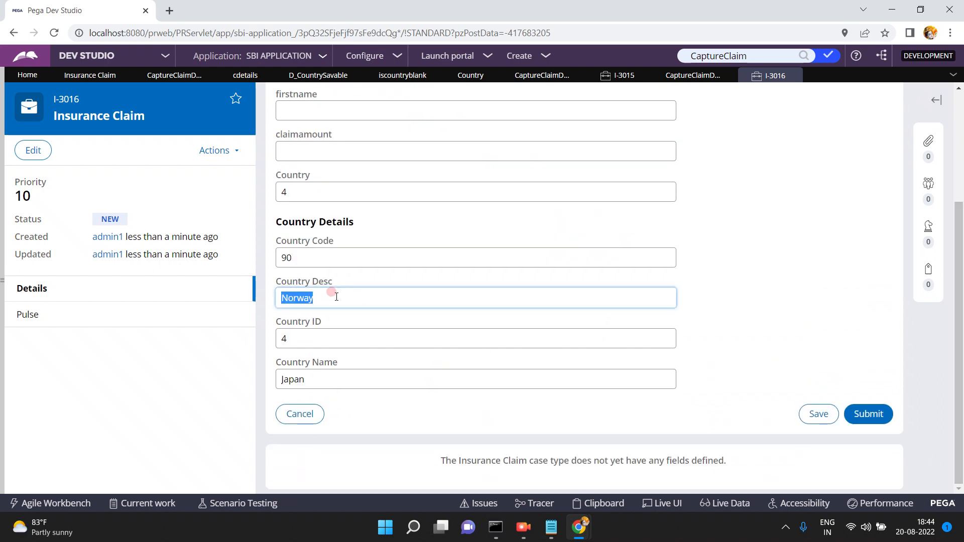
pyautogui.write('Ira')
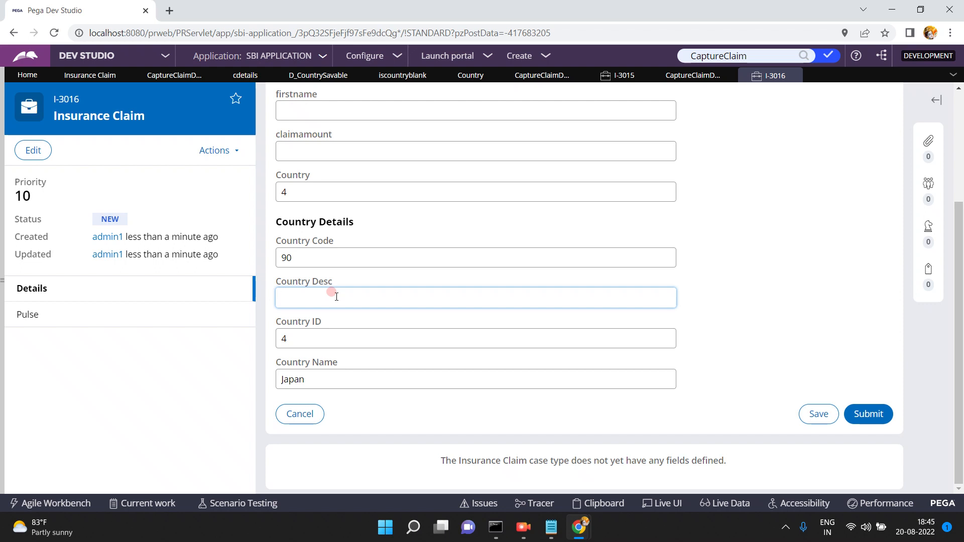
pyautogui.press('Tab')
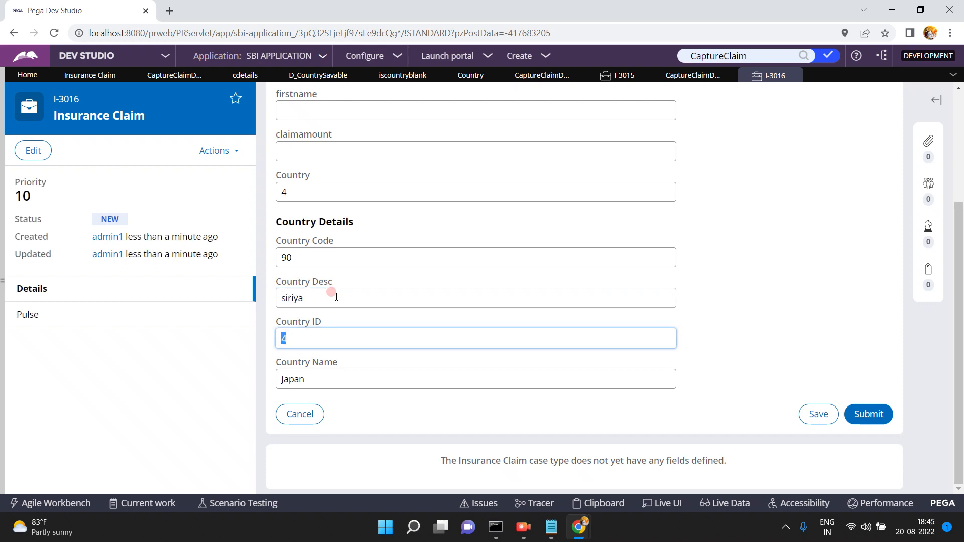
pyautogui.press('Tab')
pyautogui.write('S')
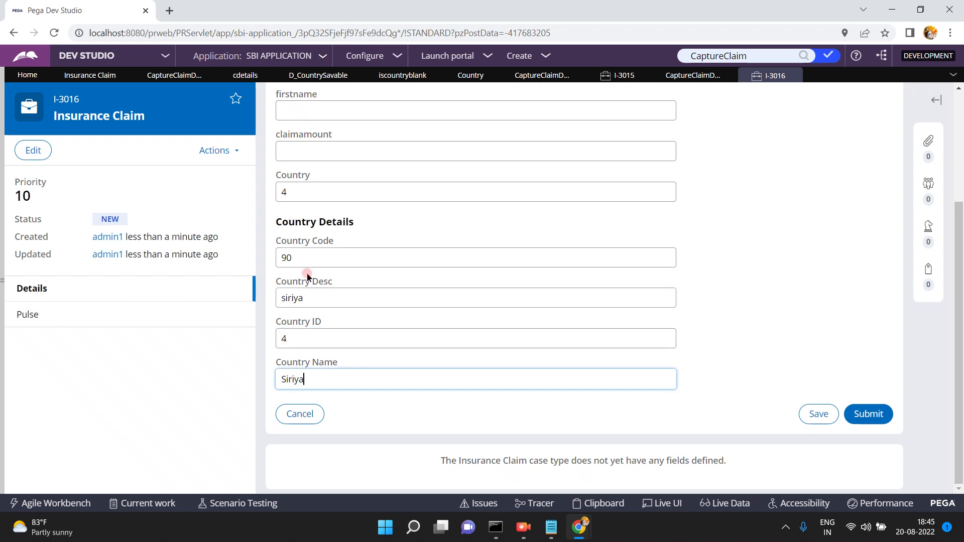
pyautogui.doubleClick(304, 252)
pyautogui.write('654')
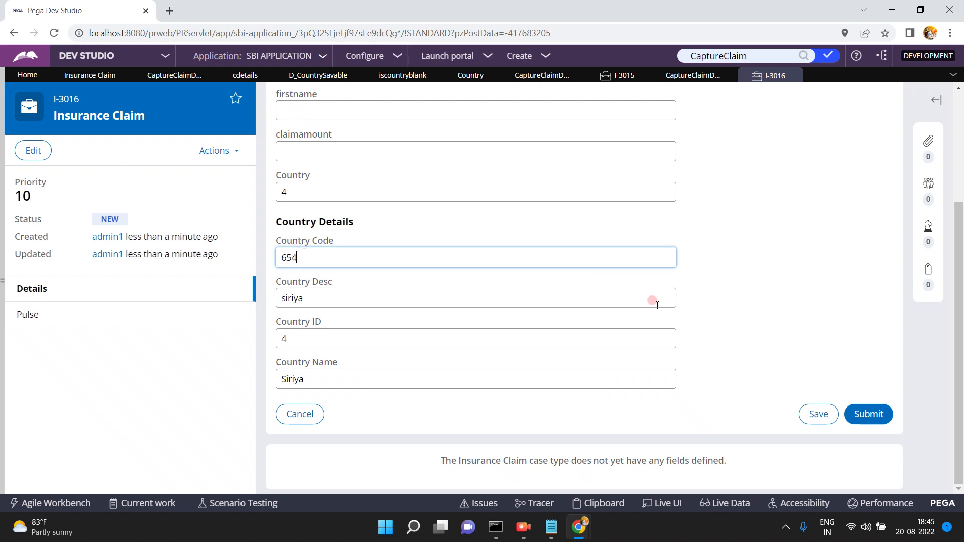
pyautogui.click(865, 415)
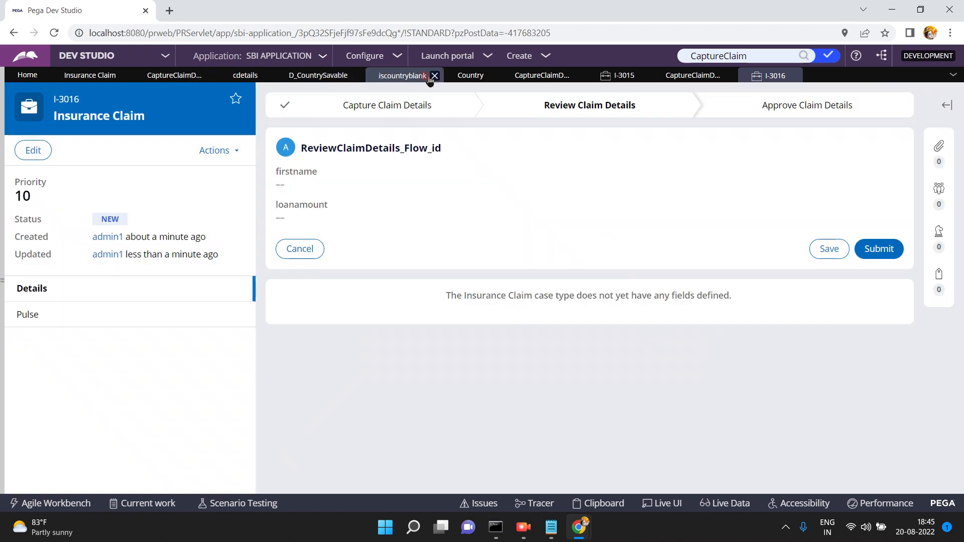
# Refresh the Country data type to view its current local storage records.
pyautogui.click(478, 79)
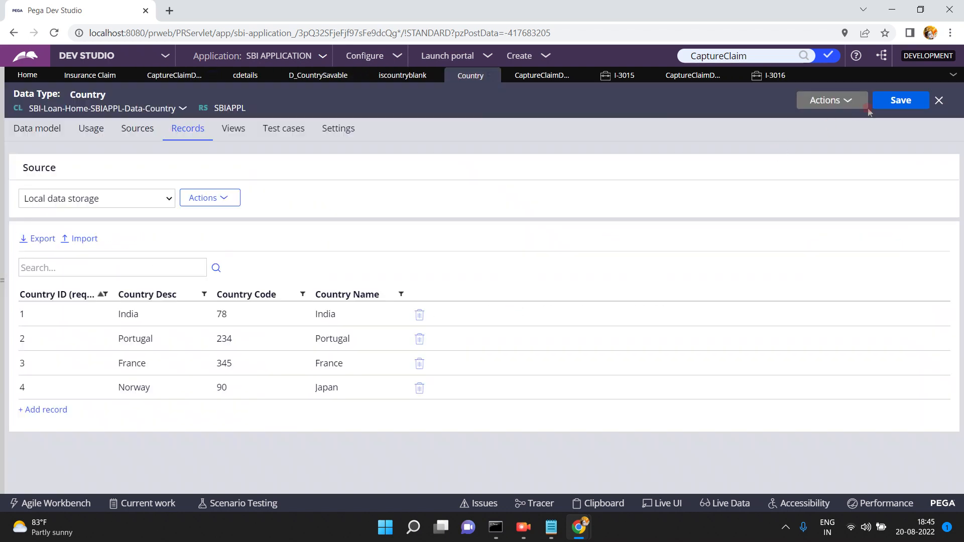
pyautogui.click(842, 98)
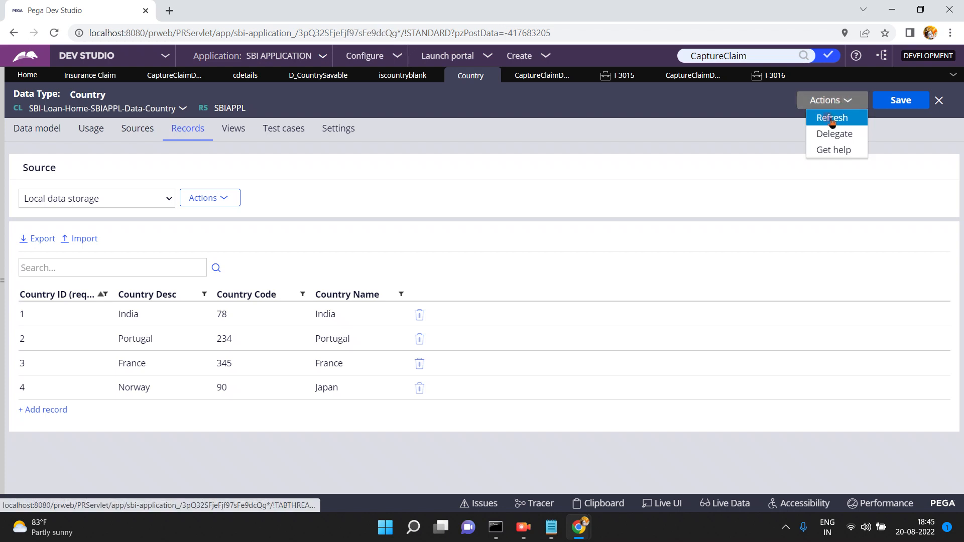
pyautogui.click(832, 119)
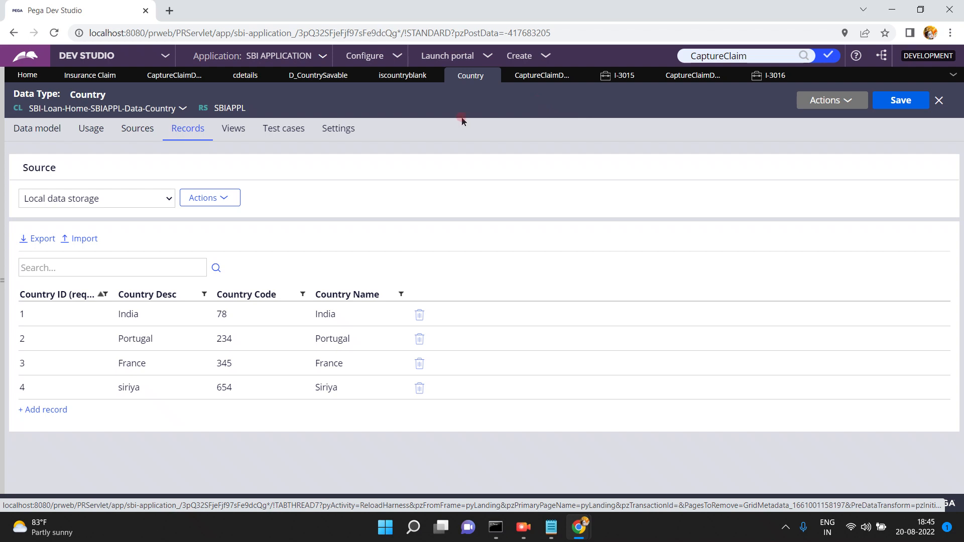
# Open the list of Activity rules from the Technical category of the records explorer and collapse the explorer.
pyautogui.click(3, 285)
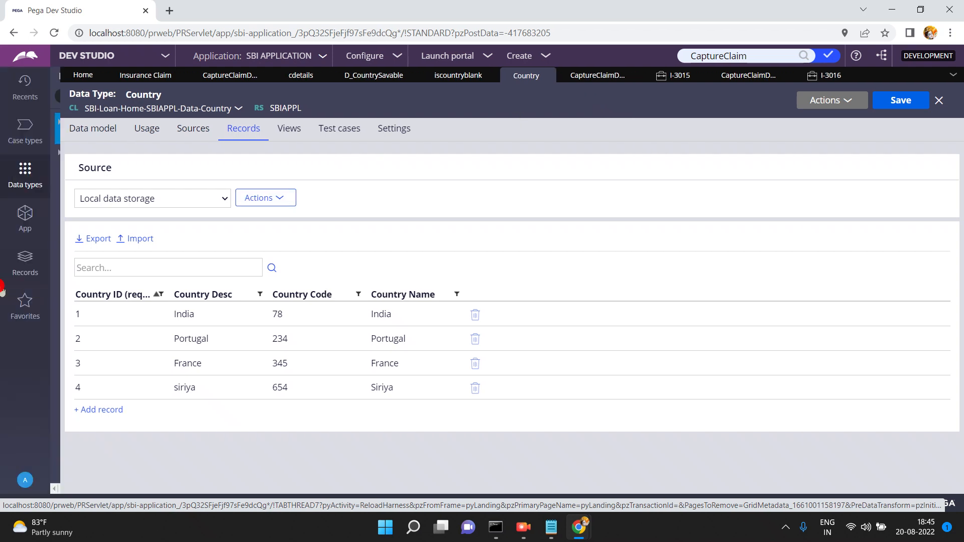
pyautogui.click(24, 259)
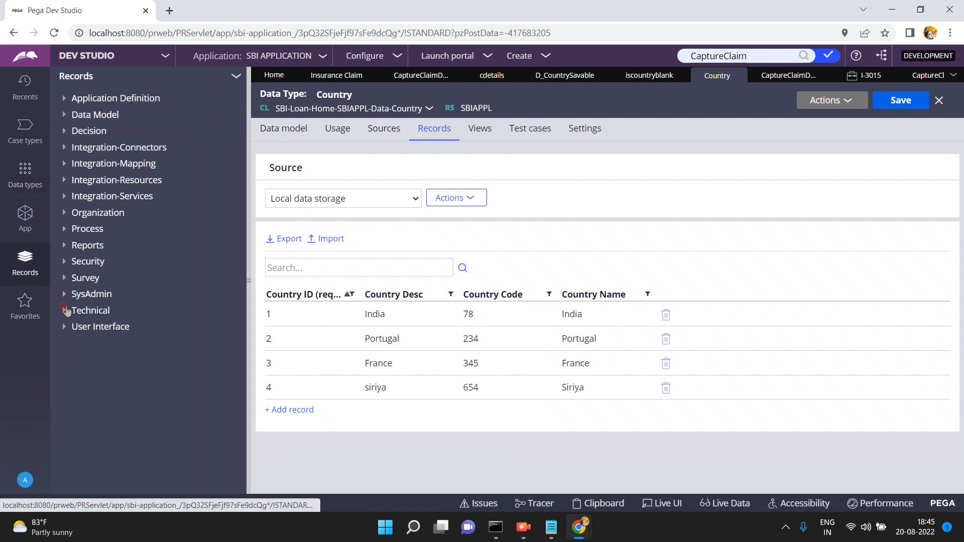
pyautogui.click(69, 313)
pyautogui.click(97, 329)
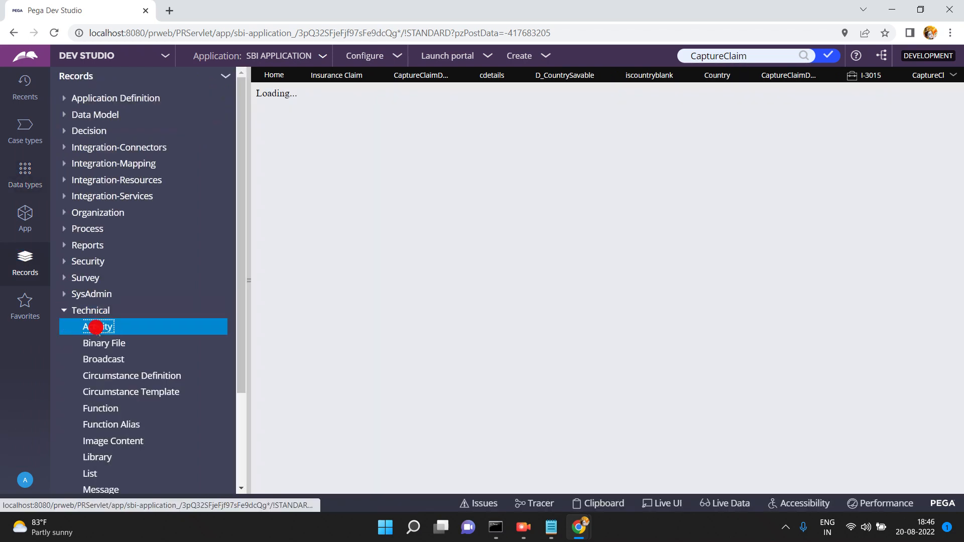
pyautogui.moveTo(247, 282); pyautogui.dragTo(229, 282)
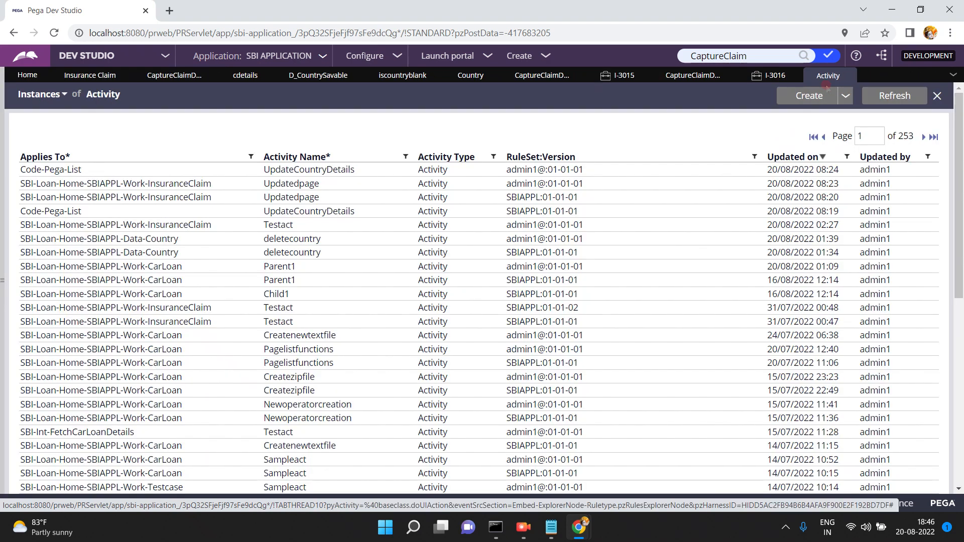
# Start a new activity with development branch [No branch], applied to class SBI-Loan-Home-SBIAPPL-Work-InsuranceClaim.
pyautogui.click(815, 96)
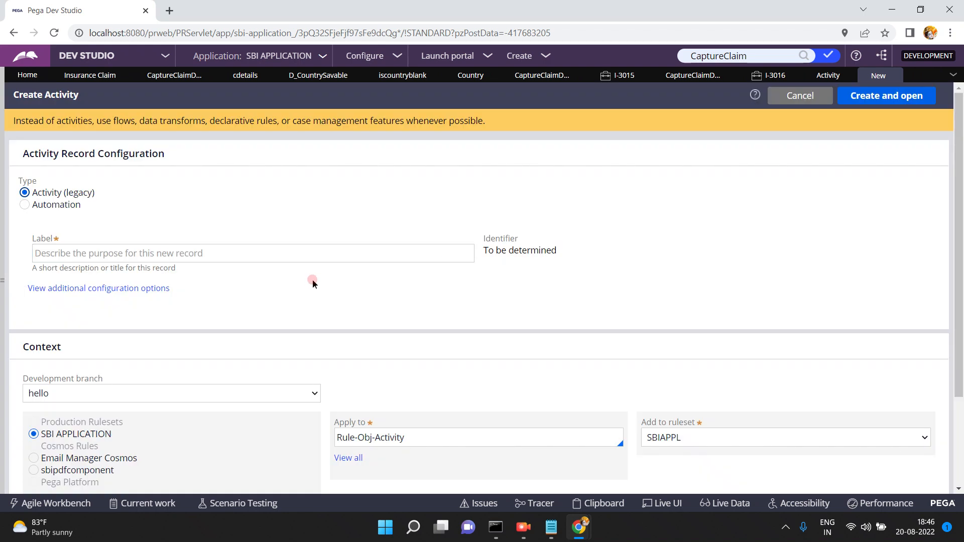
pyautogui.click(177, 394)
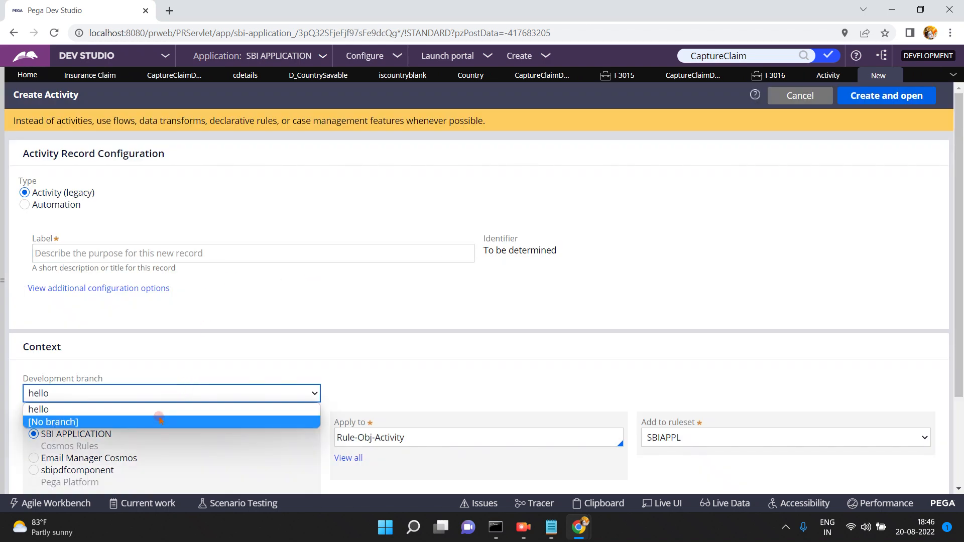
pyautogui.click(158, 421)
pyautogui.click(429, 421)
pyautogui.tripleClick(434, 423)
pyautogui.write('SBI-')
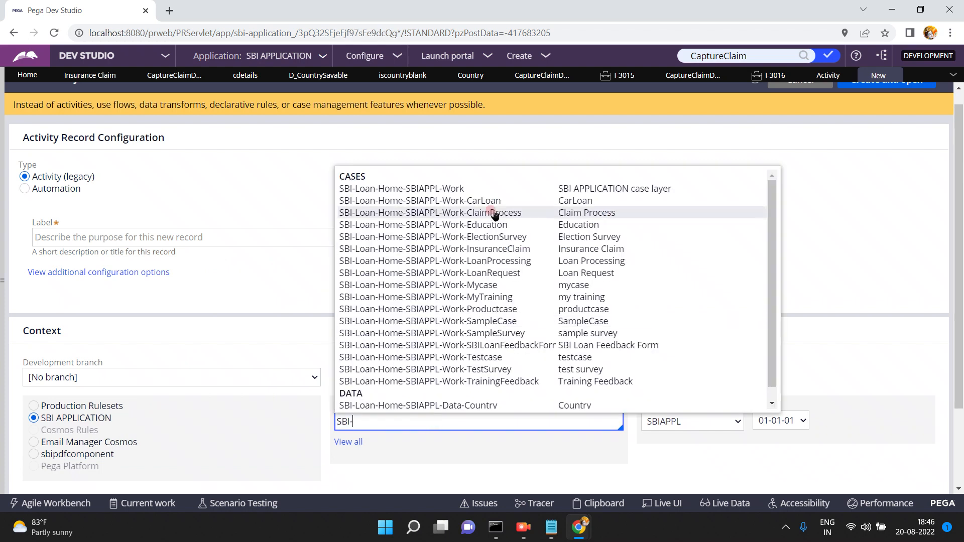
pyautogui.click(493, 249)
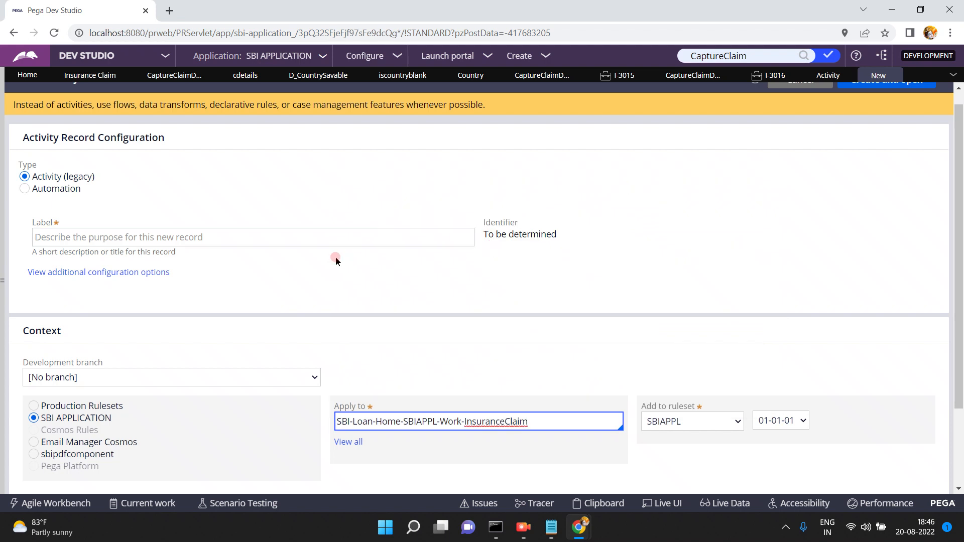
# Label the new activity testactforsave, then create and open it.
pyautogui.click(330, 238)
pyautogui.write('testactforsav')
pyautogui.click(492, 286)
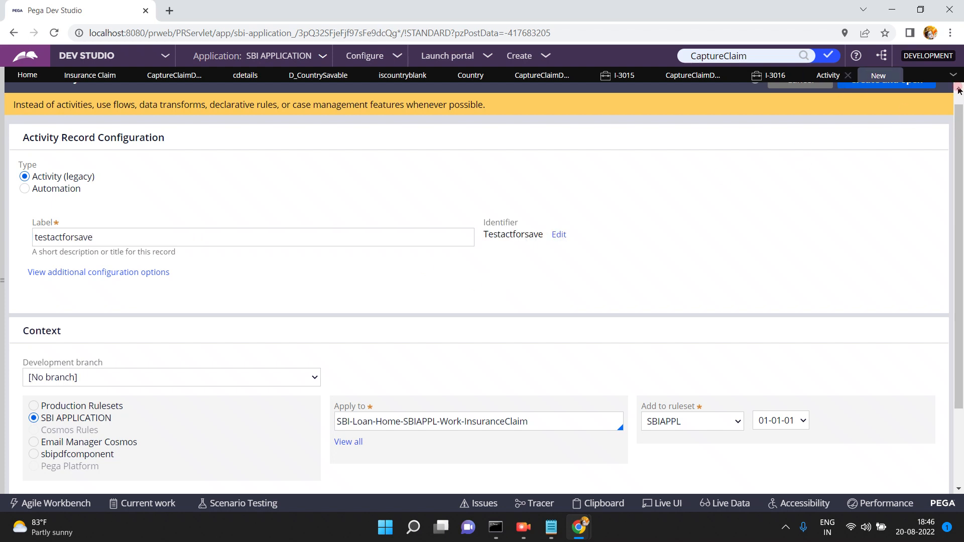
pyautogui.scroll(1, 482, 281)
pyautogui.click(866, 103)
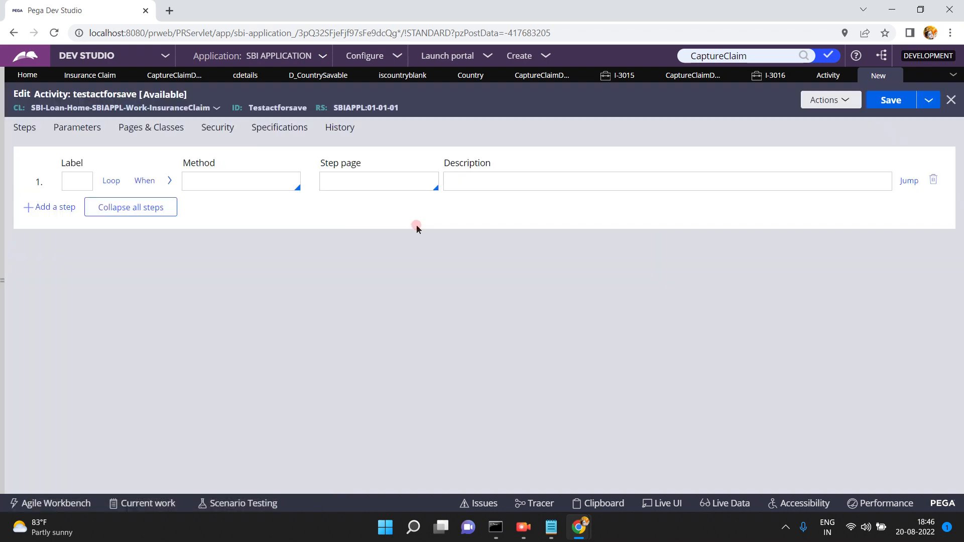
# Set the first step's method to Property-Set and enter D_CountrySavable[CountryId as the start of its step page.
pyautogui.click(235, 180)
pyautogui.write('Property-Set')
pyautogui.click(328, 182)
pyautogui.write('D')
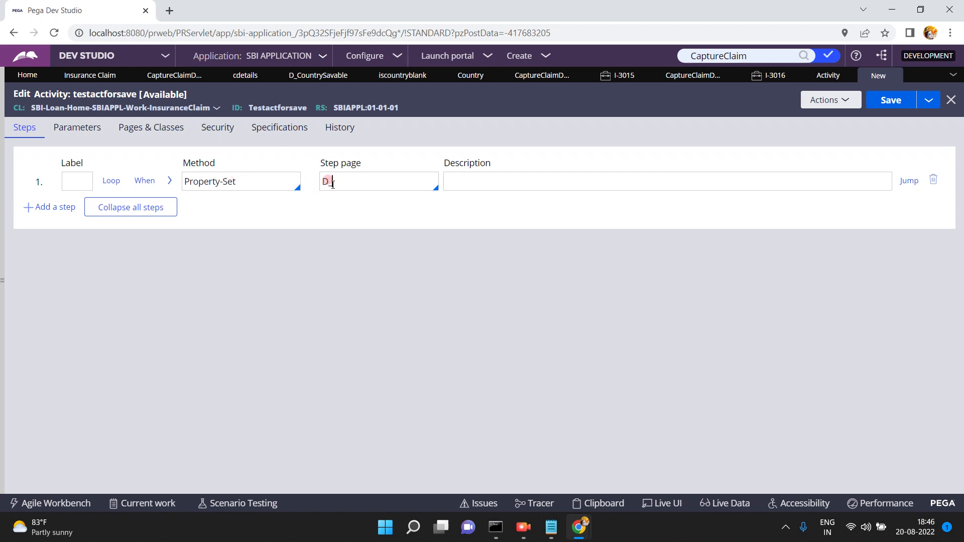
pyautogui.press('BackSpace')
pyautogui.press('BackSpace')
pyautogui.press('BackSpace')
pyautogui.press('BackSpace')
pyautogui.write('D_Countr')
pyautogui.write('y')
pyautogui.write('D')
pyautogui.write('avabl')
pyautogui.write('e[')
pyautogui.write('Country')
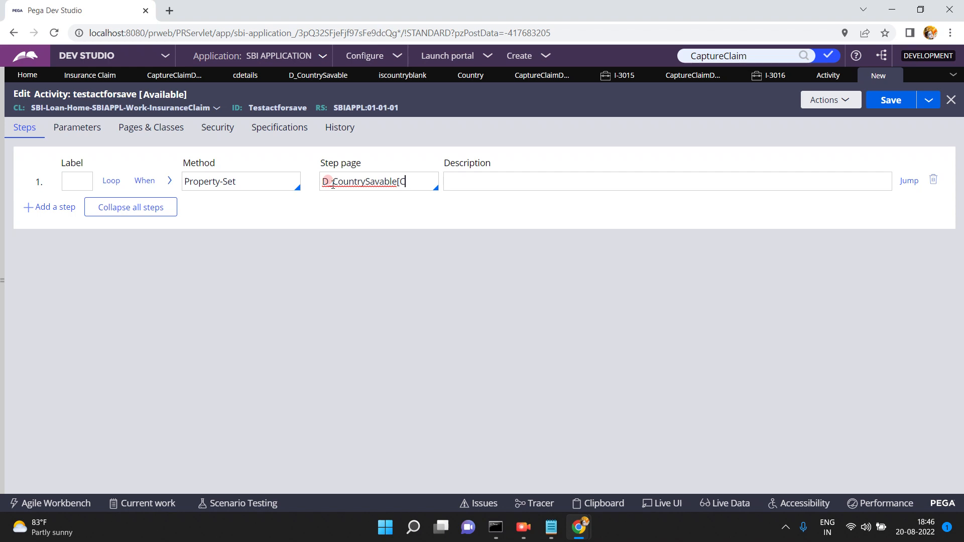
pyautogui.write('Id')
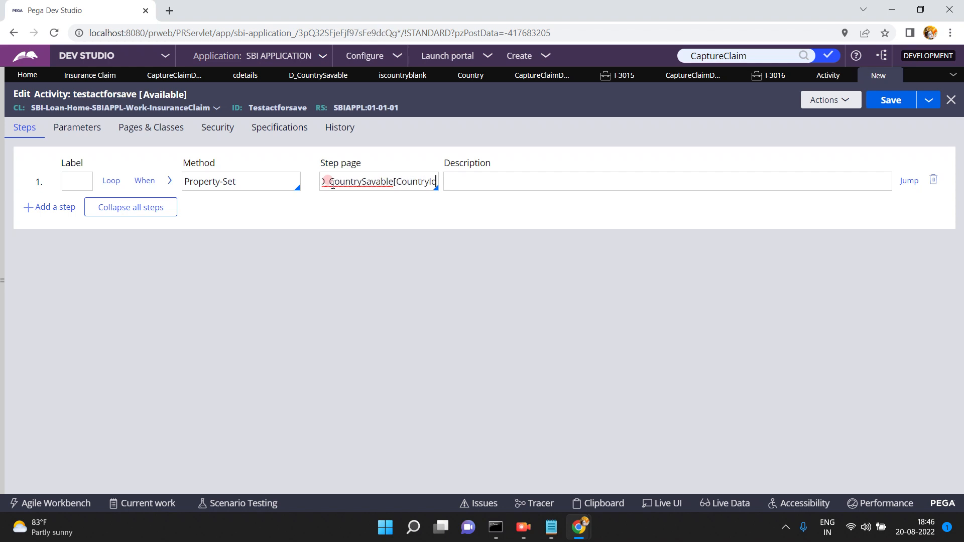
# Check the parameter name of the D_CountrySavable data page and correct the step page text to D_CountrySavable[CountryID:.
pyautogui.click(317, 75)
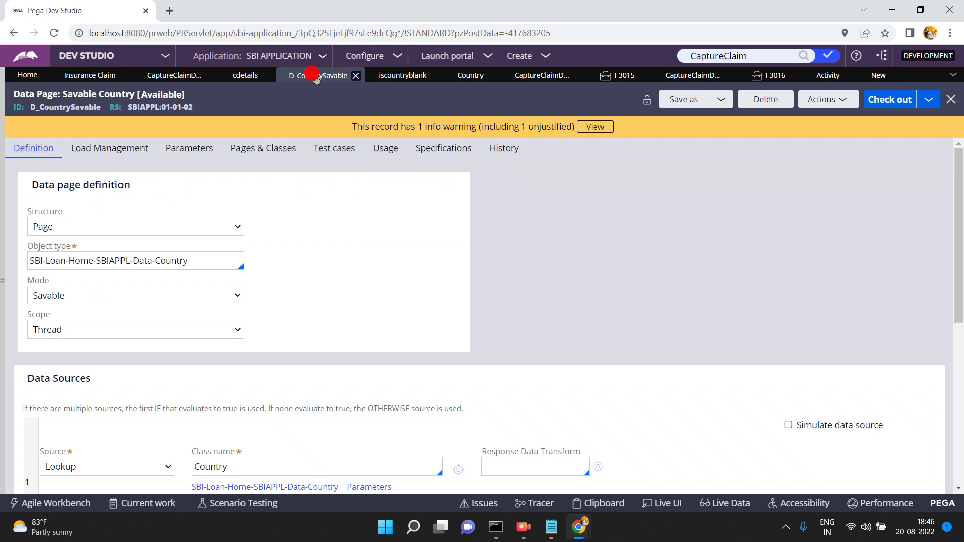
pyautogui.click(204, 144)
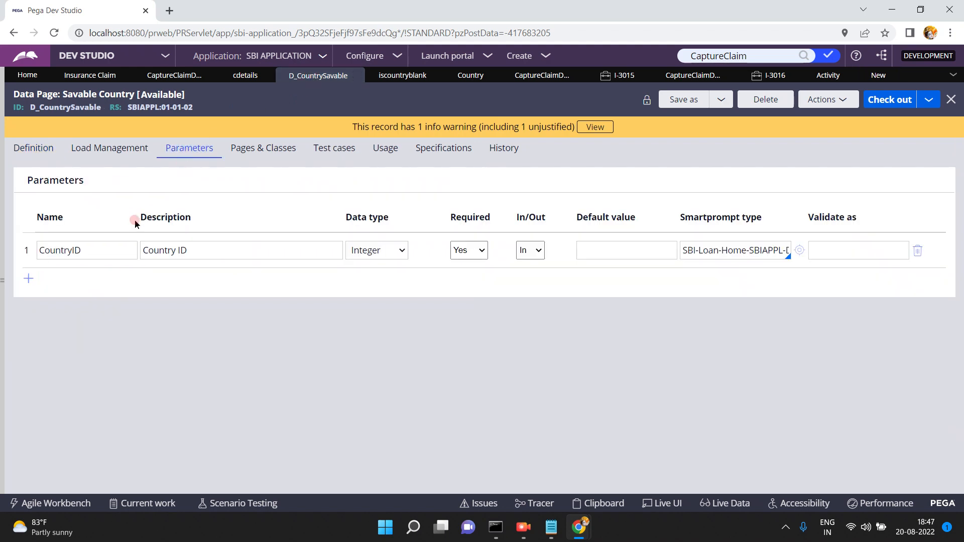
pyautogui.click(874, 75)
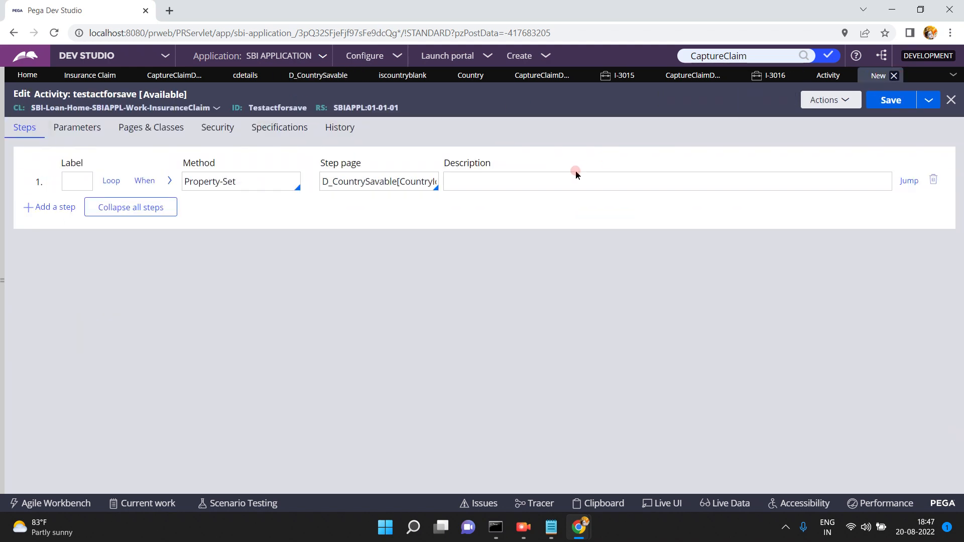
pyautogui.click(419, 178)
pyautogui.press('End')
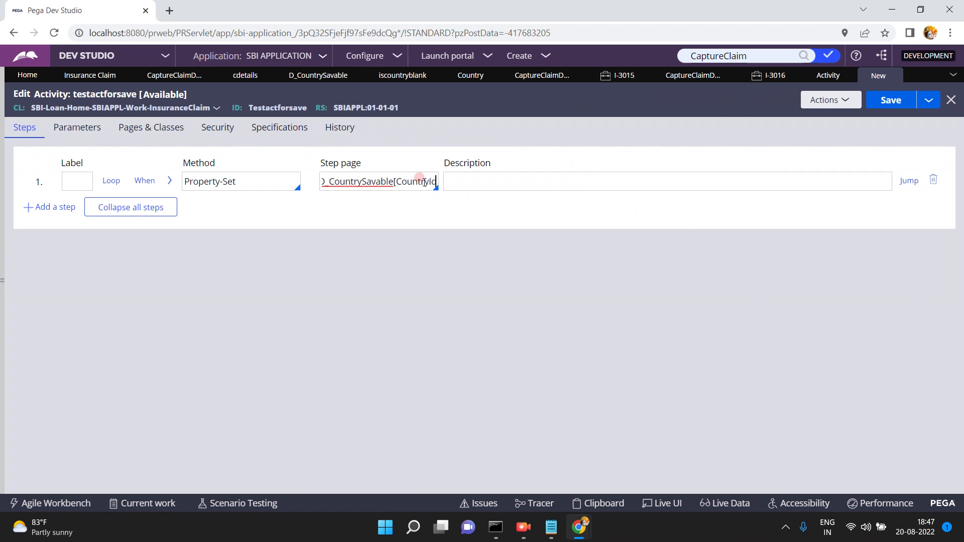
pyautogui.press('BackSpace')
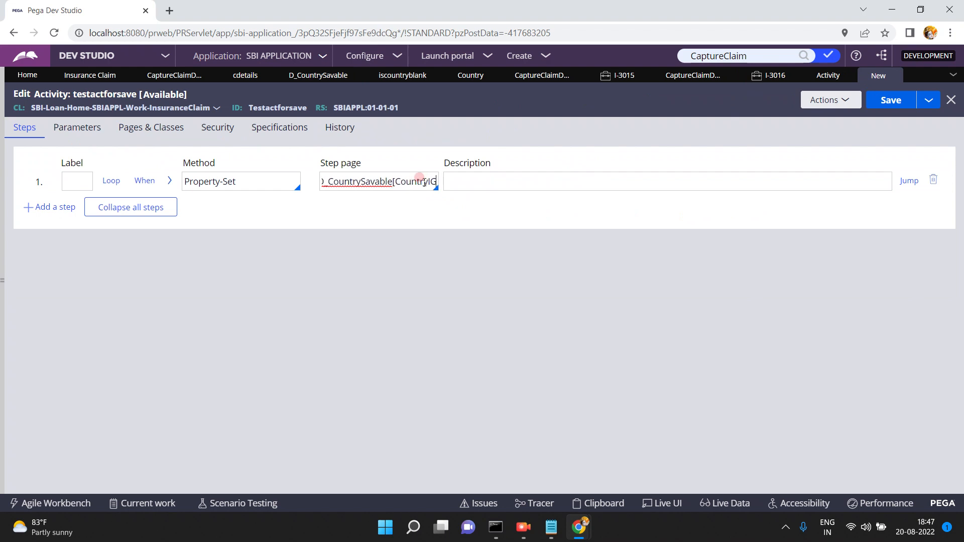
pyautogui.write('D:')
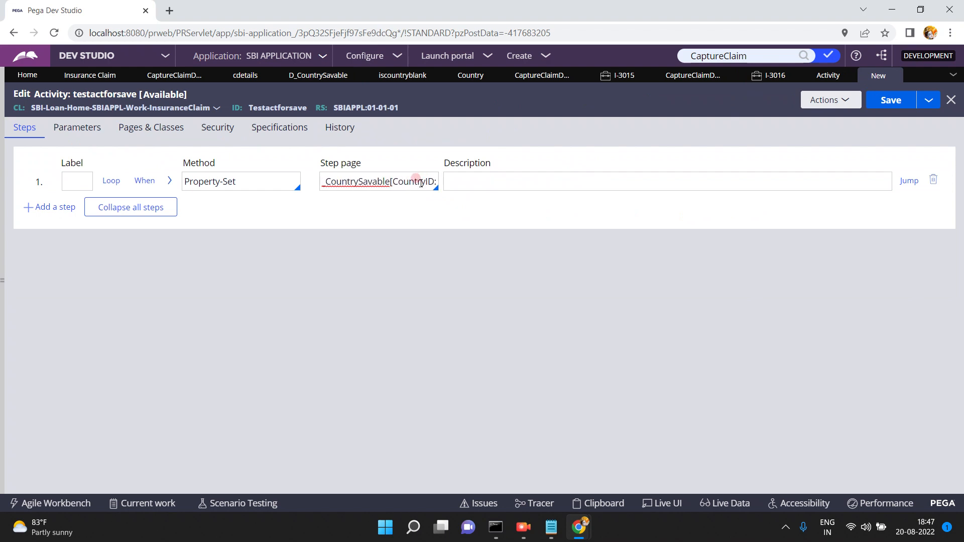
# Check the IDs in the Country records and complete the step page as D_CountrySavable[CountryID:3].
pyautogui.click(317, 163)
pyautogui.click(311, 84)
pyautogui.click(472, 77)
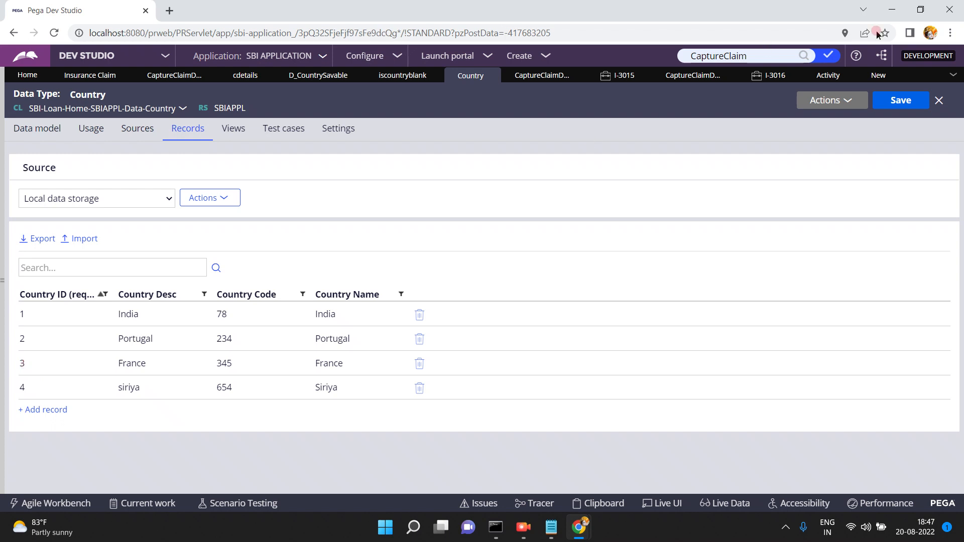
pyautogui.click(880, 77)
pyautogui.click(423, 185)
pyautogui.write('D:')
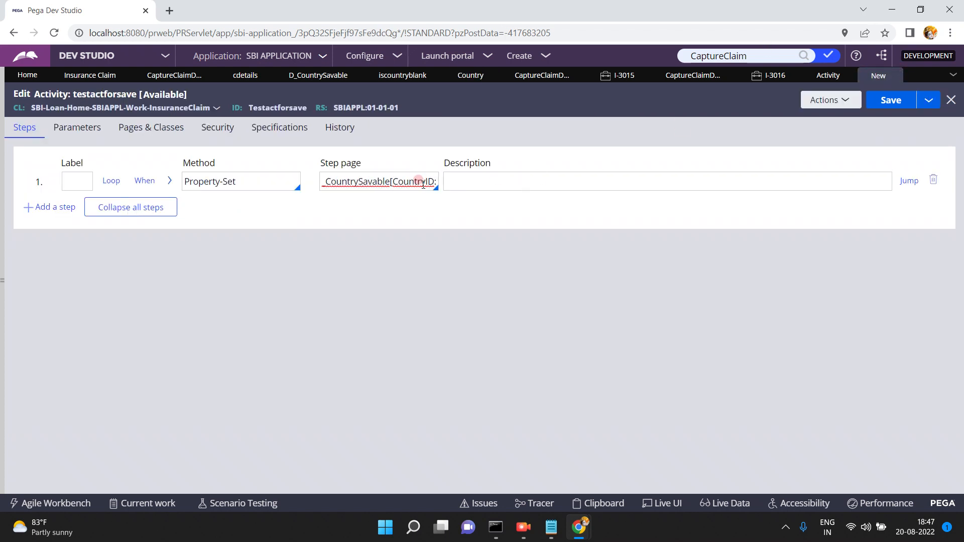
pyautogui.write('3]')
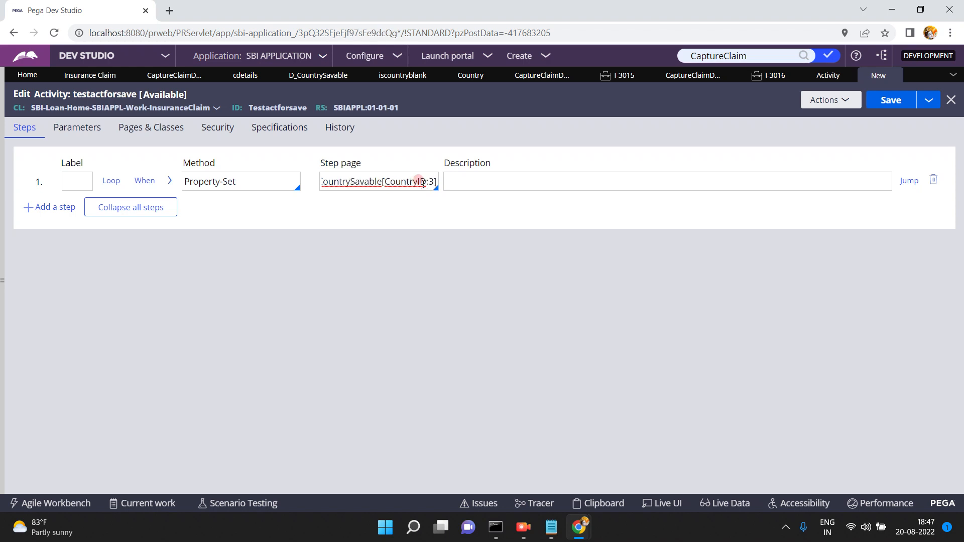
# Expand the Property-Set step's method parameters and set .CountryDesc to "Germany".
pyautogui.click(169, 181)
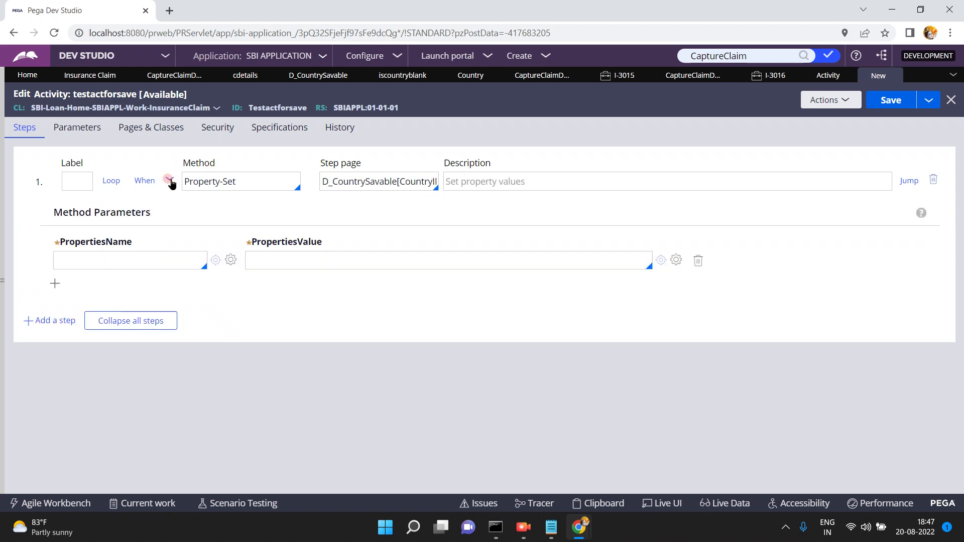
pyautogui.click(109, 257)
pyautogui.write('.C')
pyautogui.click(76, 295)
pyautogui.click(285, 259)
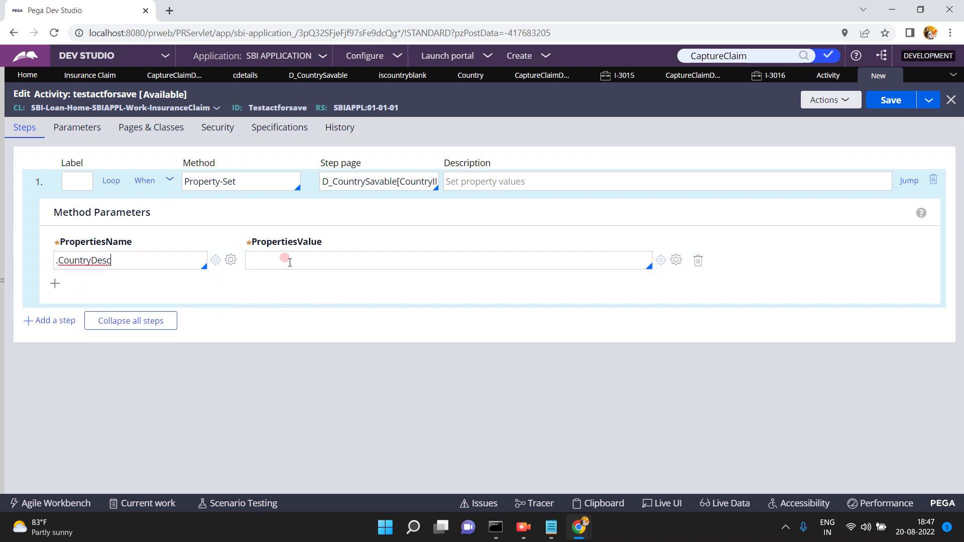
pyautogui.write('"Germany')
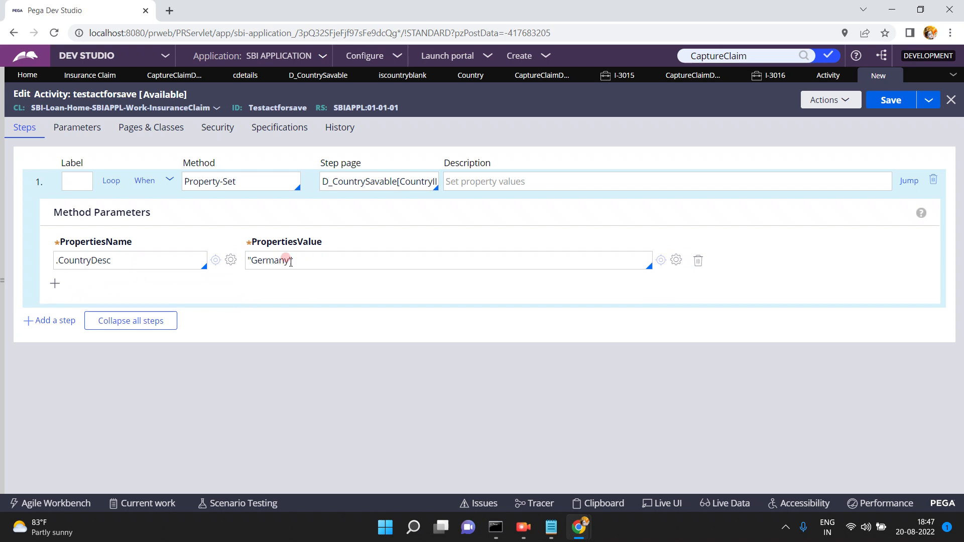
# Add a second property row to the Property-Set step that sets .CountryName to "Germany".
pyautogui.click(56, 284)
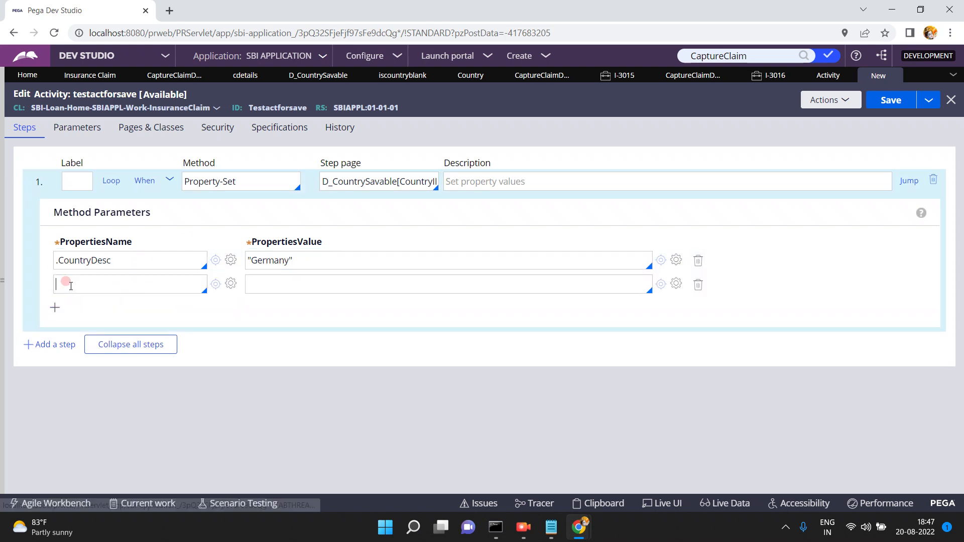
pyautogui.tripleClick(357, 182)
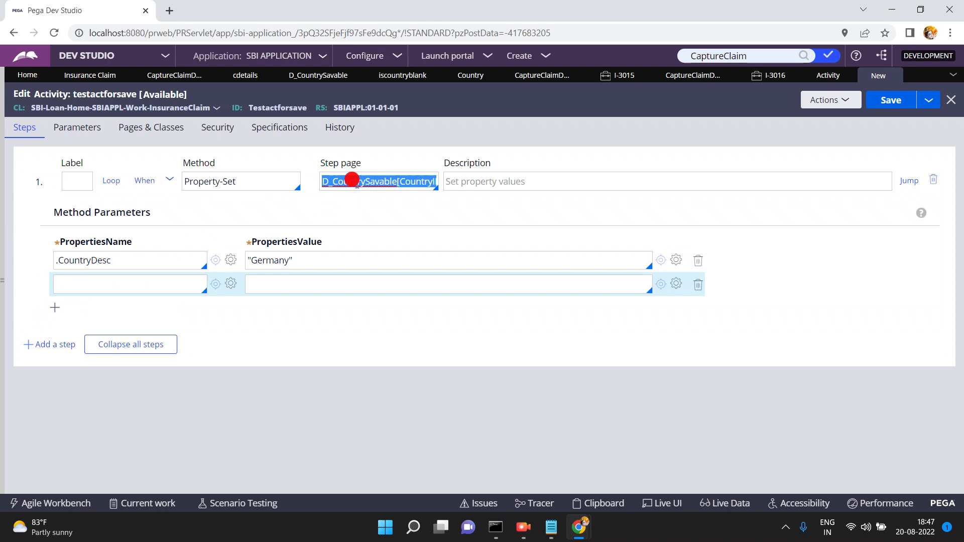
pyautogui.click(116, 283)
pyautogui.click(121, 286)
pyautogui.write('.C')
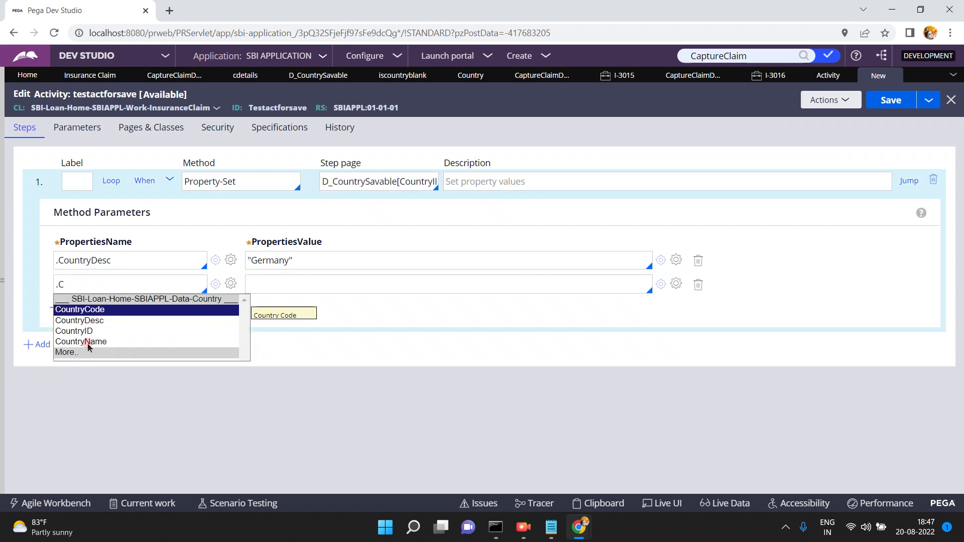
pyautogui.click(83, 341)
pyautogui.click(294, 284)
pyautogui.write('"Germany')
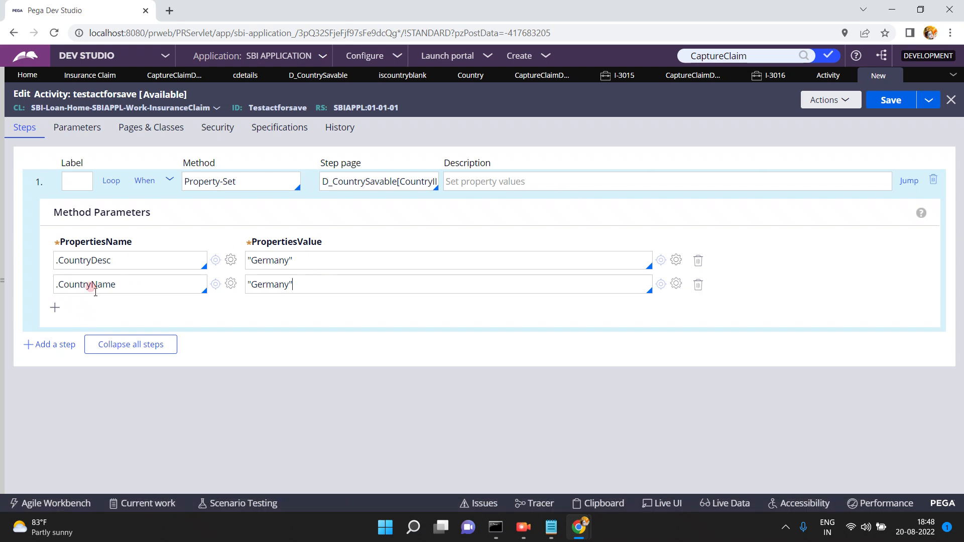
# Review the complete step page reference of the Property-Set step.
pyautogui.click(419, 185)
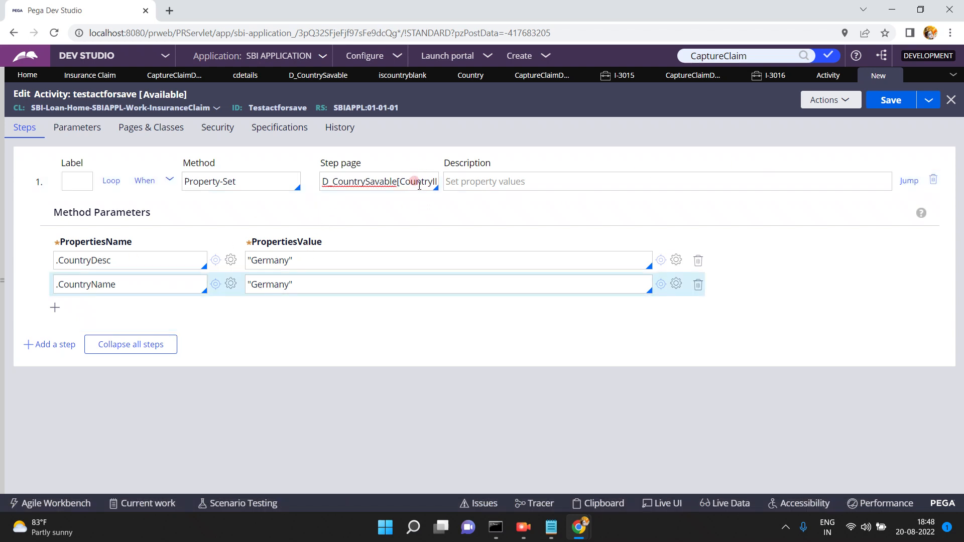
pyautogui.press('End')
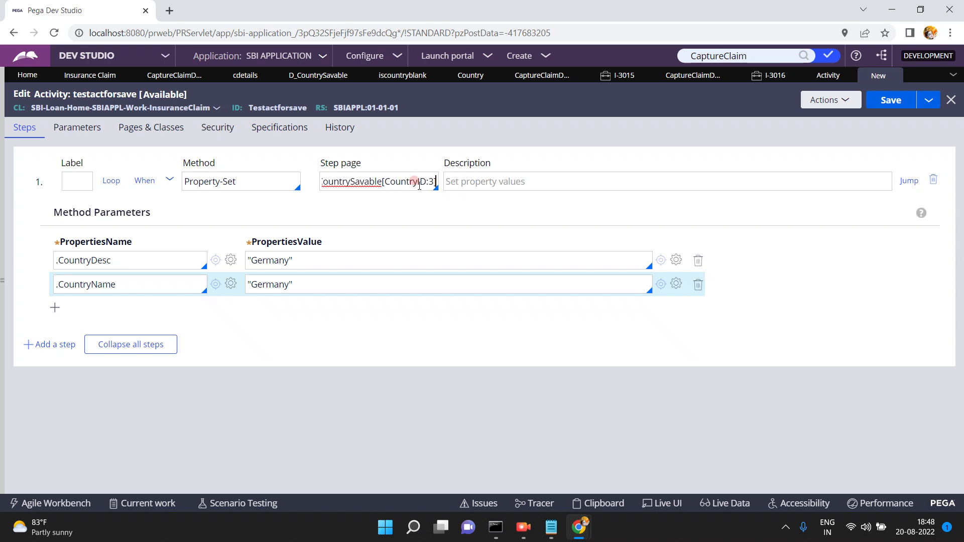
pyautogui.tripleClick(420, 185)
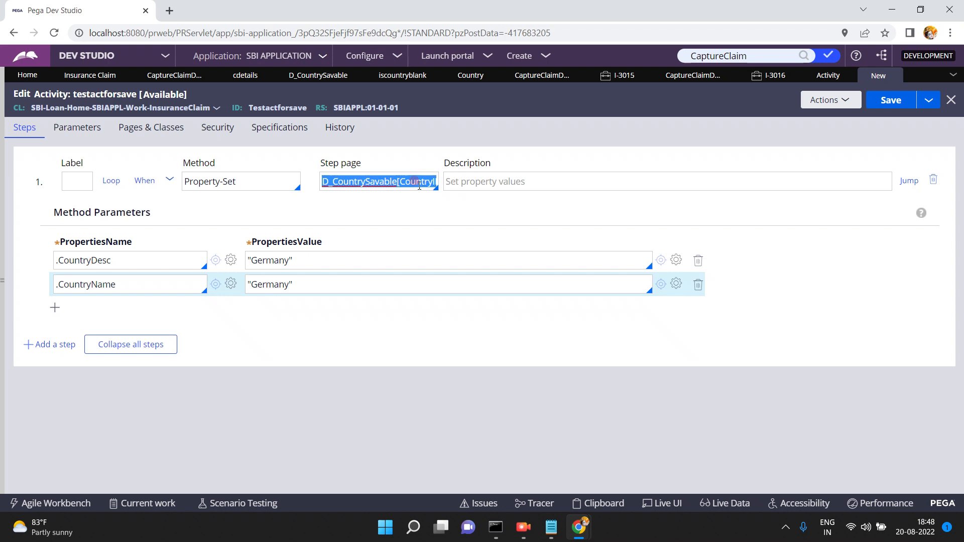
pyautogui.click(141, 266)
pyautogui.click(141, 244)
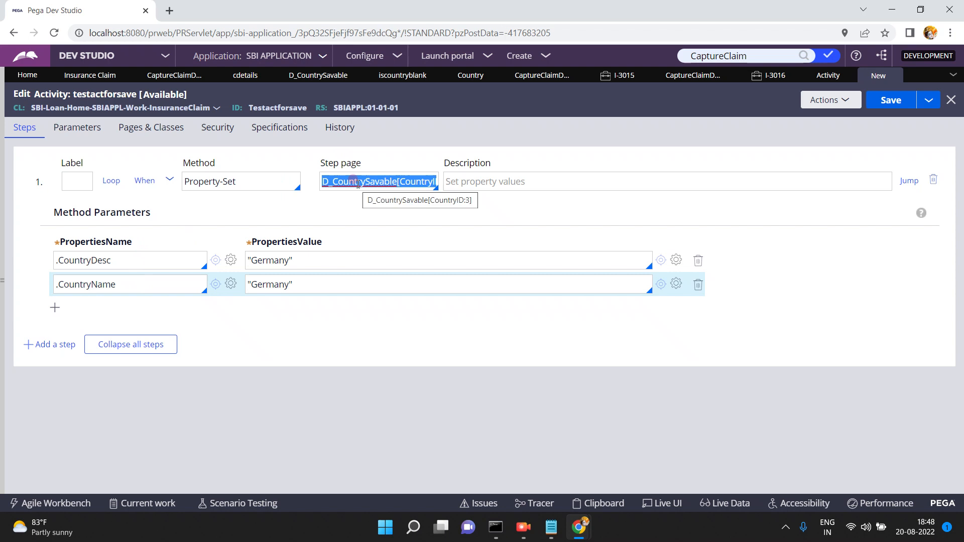
# Collapse the Property-Set step's parameters and add a second step that uses the Save-DataPage method.
pyautogui.click(169, 181)
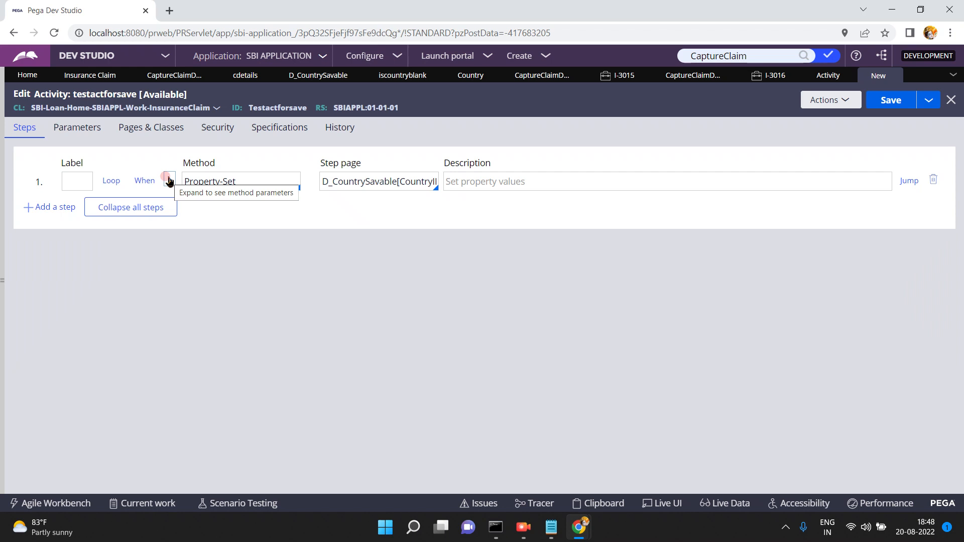
pyautogui.click(50, 208)
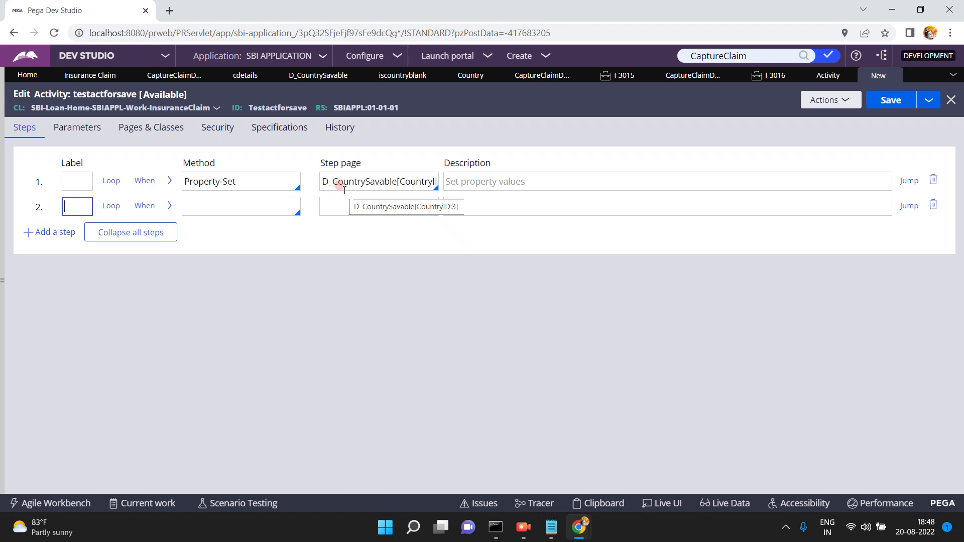
pyautogui.click(234, 202)
pyautogui.write('Save')
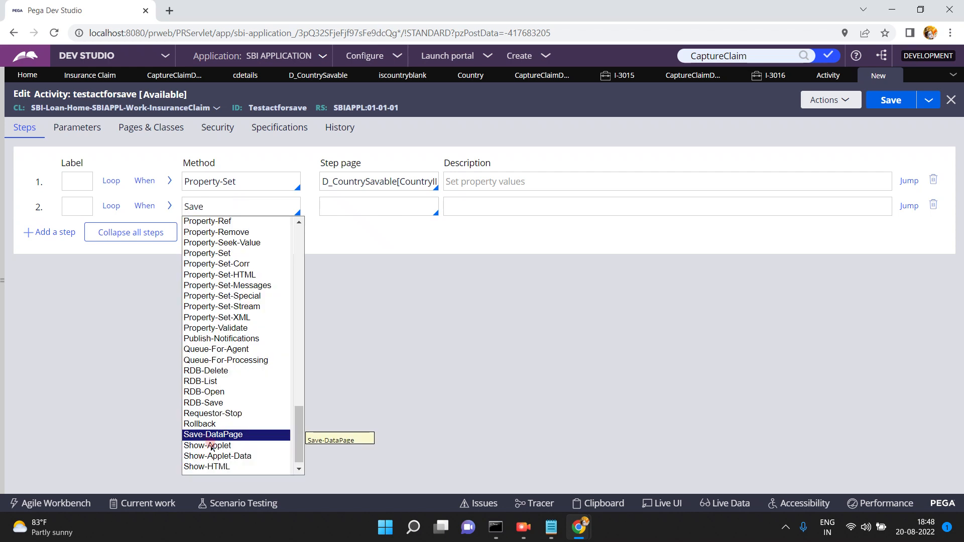
pyautogui.click(210, 435)
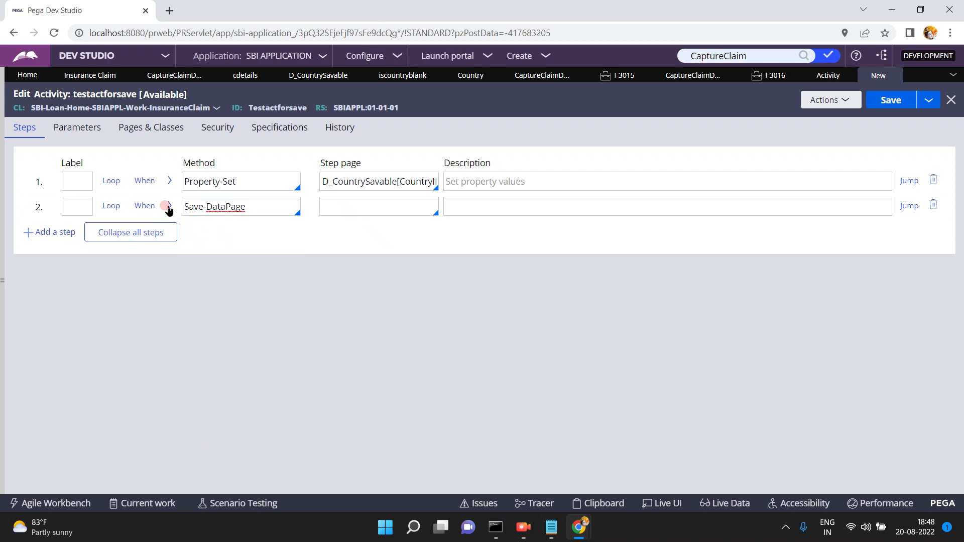
# Expand the Save-DataPage step's parameters and fill its data page with the first step's reference, D_CountrySavable[CountryID:3].
pyautogui.click(168, 208)
pyautogui.click(347, 181)
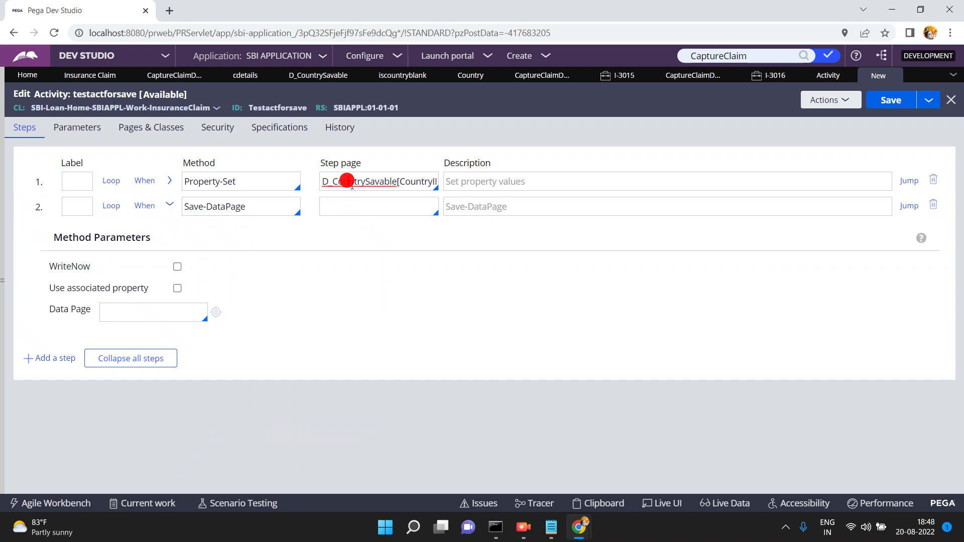
pyautogui.tripleClick(347, 181)
pyautogui.hotkey('ctrl', 'c')
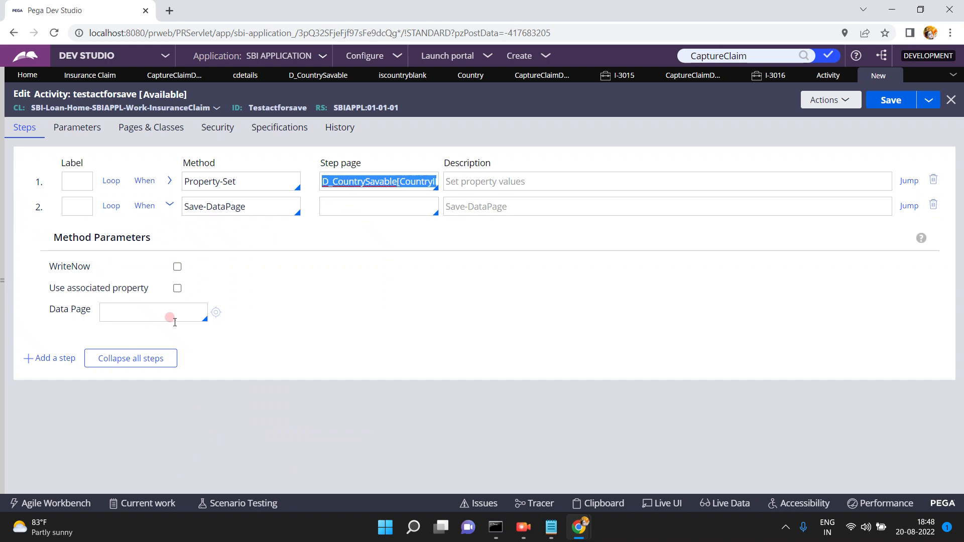
pyautogui.click(144, 312)
pyautogui.hotkey('ctrl', 'v')
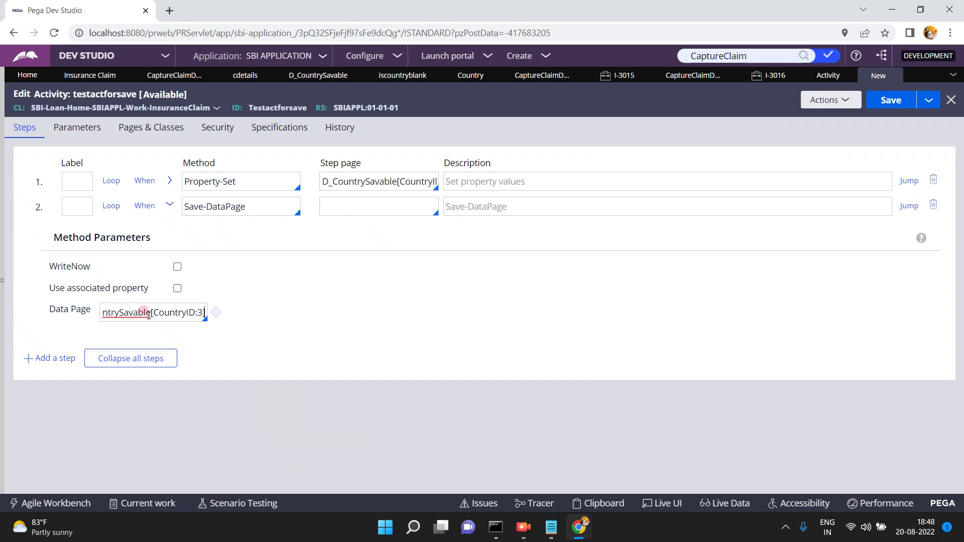
pyautogui.tripleClick(177, 307)
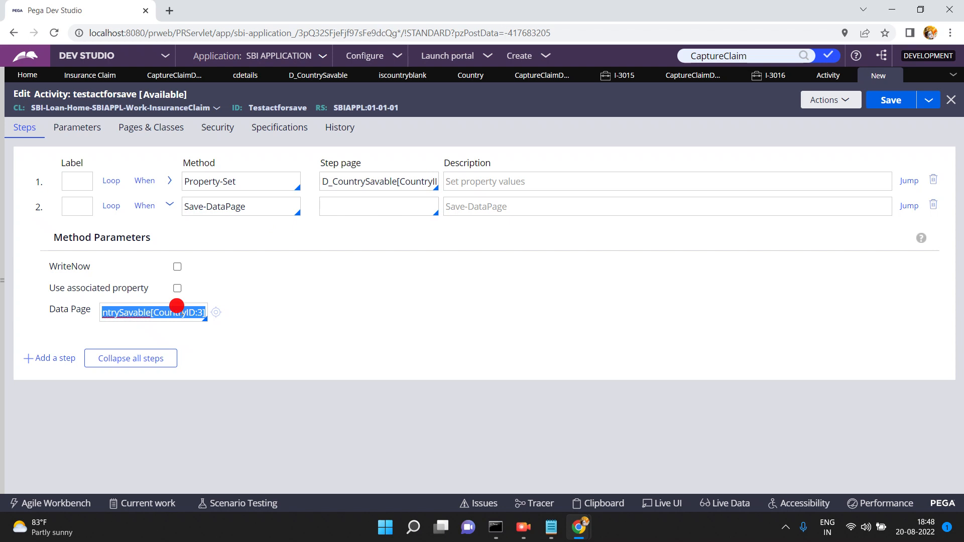
# Enable WriteNow for the Save-DataPage step and try to save the activity.
pyautogui.click(178, 267)
pyautogui.click(179, 268)
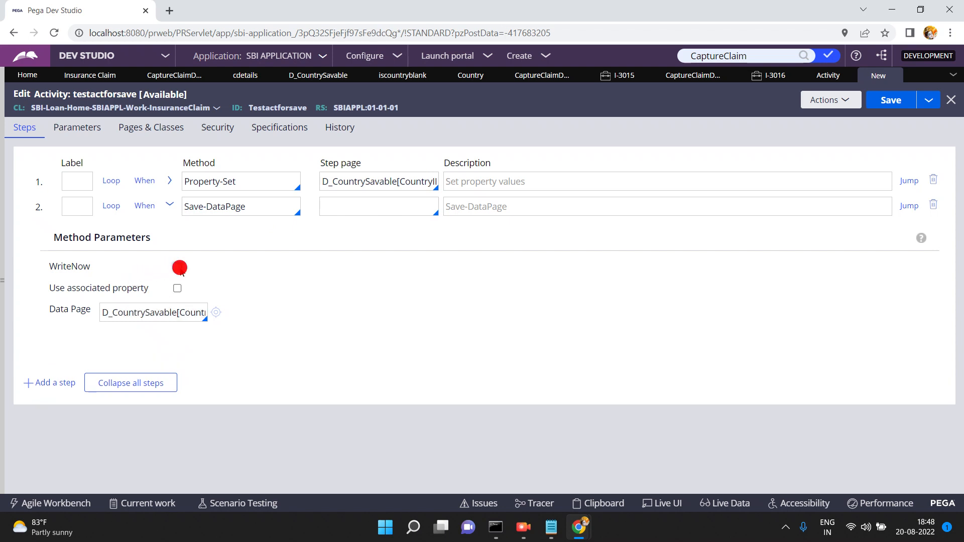
pyautogui.click(179, 270)
pyautogui.click(888, 100)
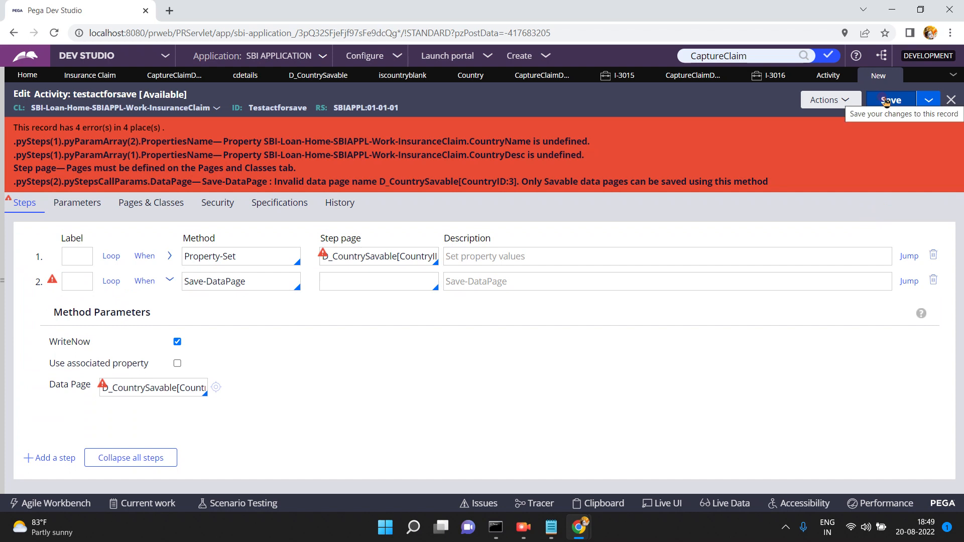
# Define the page D_CountrySavable with class SBI-Loan-Home-SBIAPPL-Data-Country for the activity and try to save again.
pyautogui.doubleClick(363, 255)
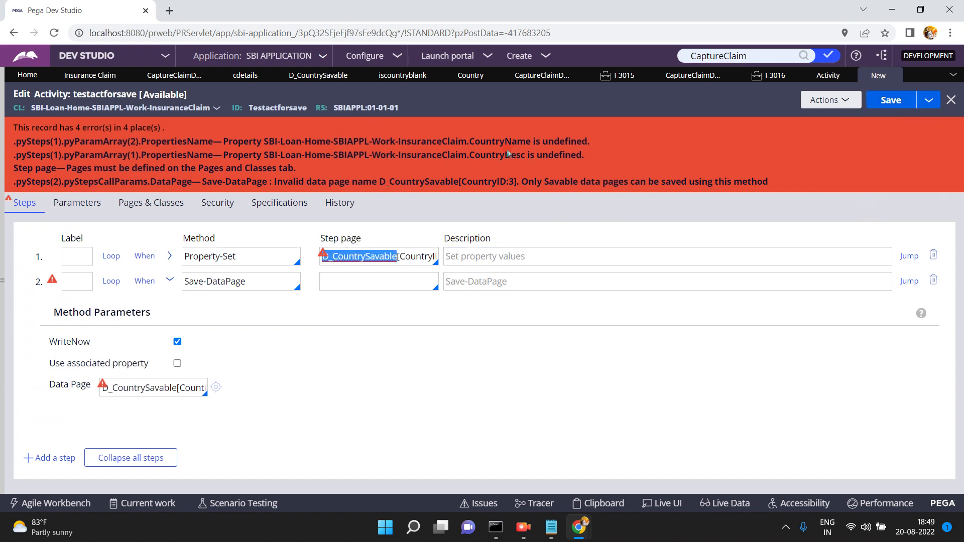
pyautogui.click(279, 211)
pyautogui.click(150, 204)
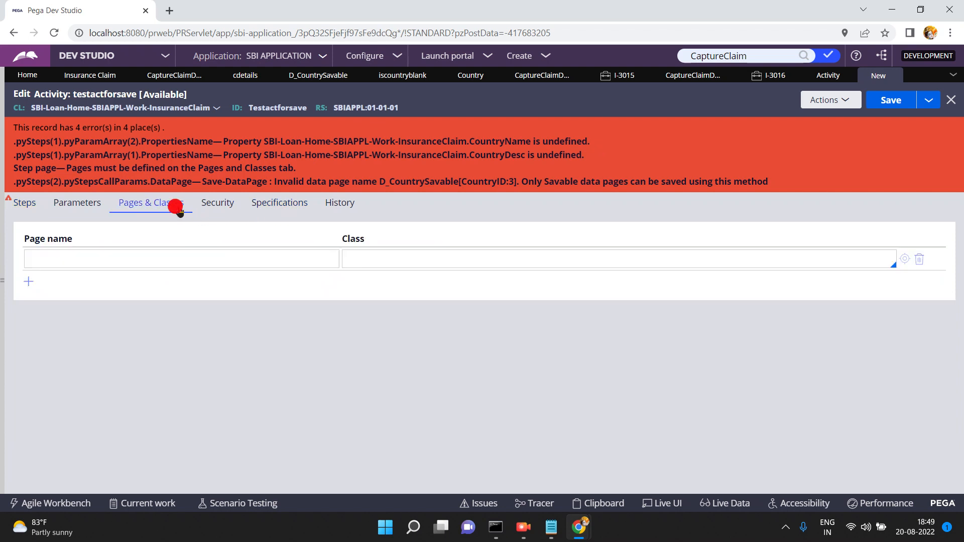
pyautogui.click(141, 259)
pyautogui.hotkey('ctrl', 'v')
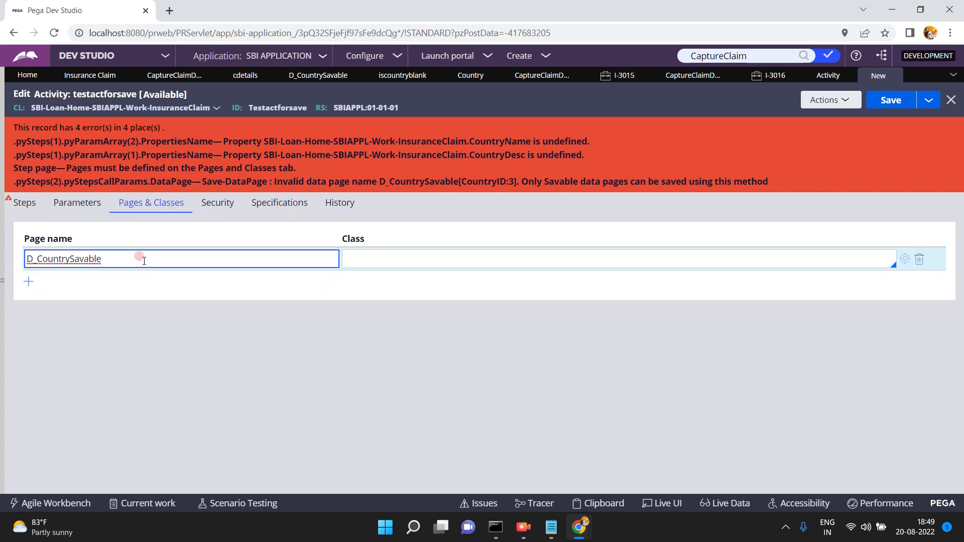
pyautogui.click(378, 257)
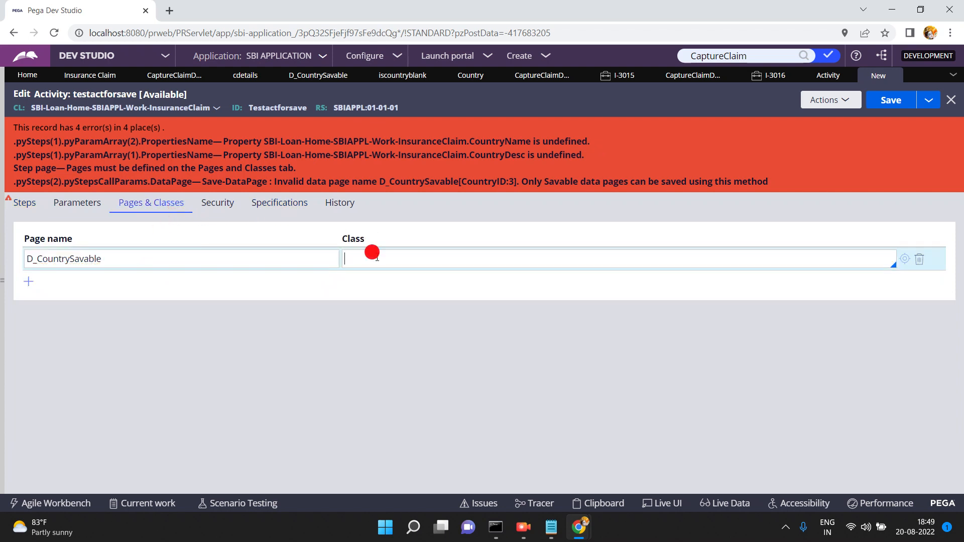
pyautogui.write('SBI-Loan')
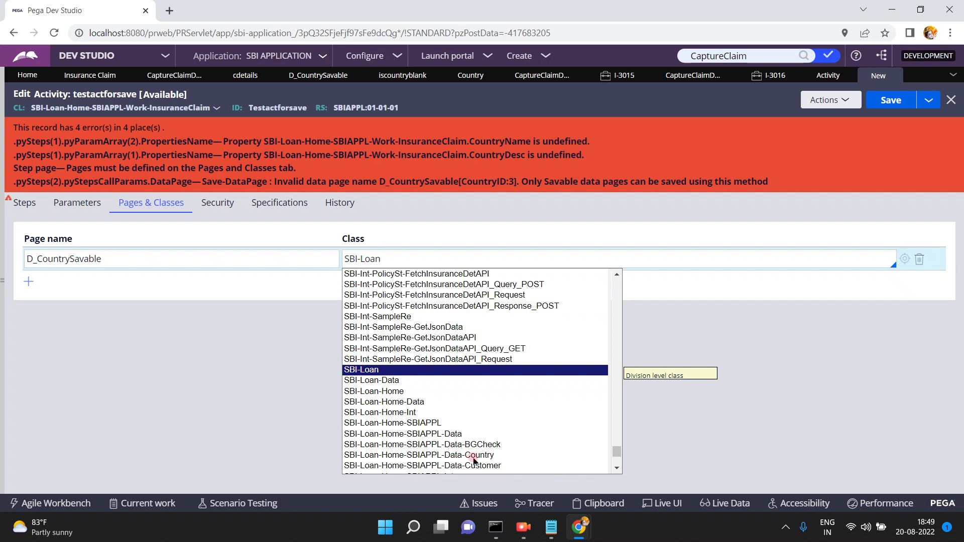
pyautogui.click(472, 456)
pyautogui.click(886, 100)
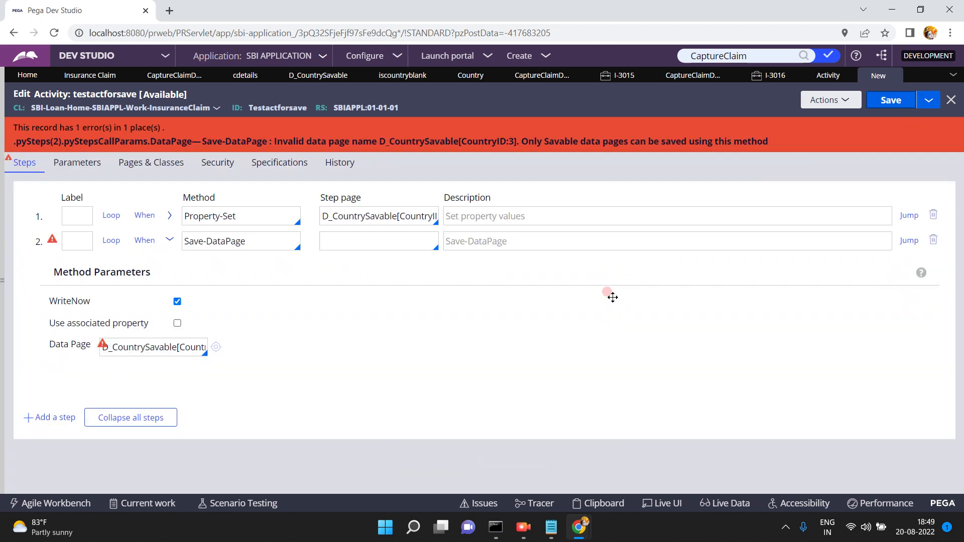
# Put the parameter value in the Property-Set step page in quotes, making it D_CountrySavable[CountryID:"3"].
pyautogui.click(441, 169)
pyautogui.click(405, 215)
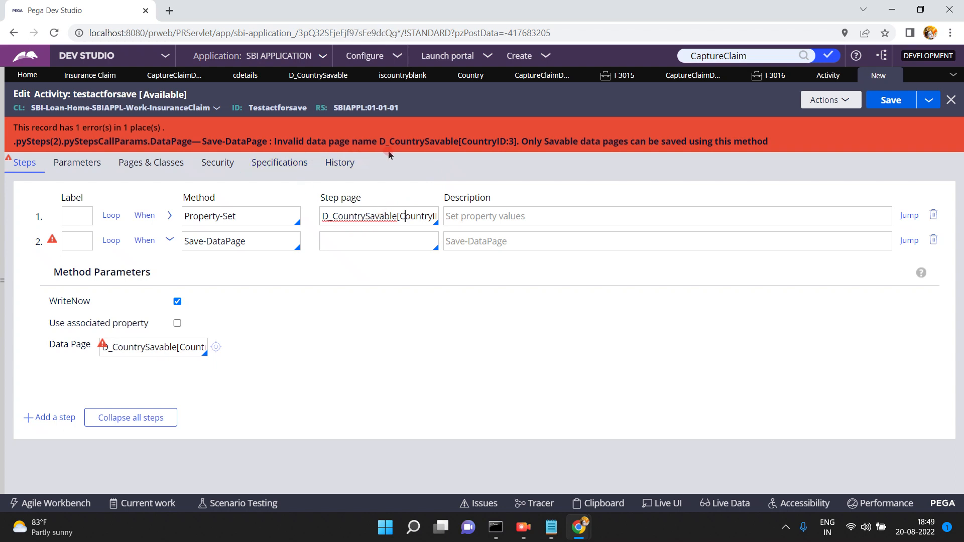
pyautogui.click(477, 140)
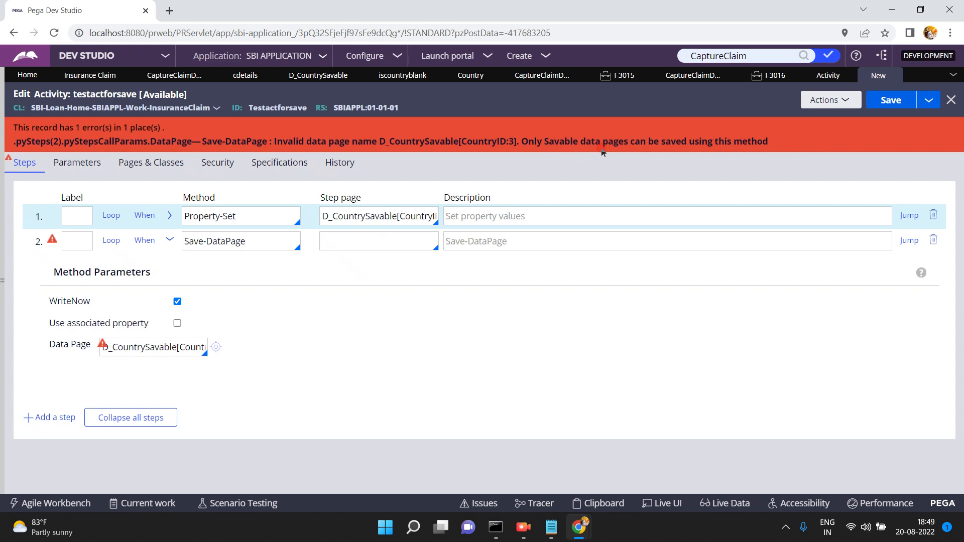
pyautogui.click(406, 215)
pyautogui.doubleClick(405, 215)
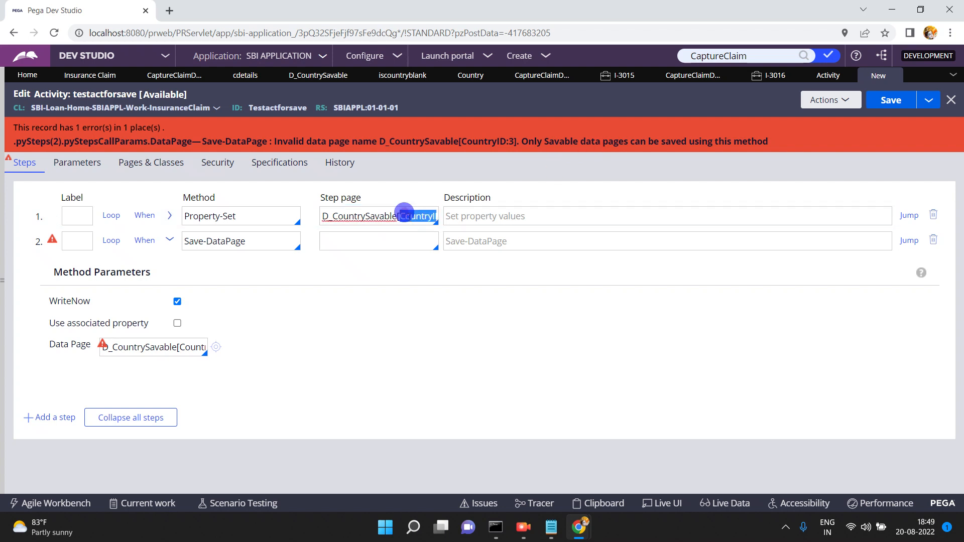
pyautogui.click(405, 213)
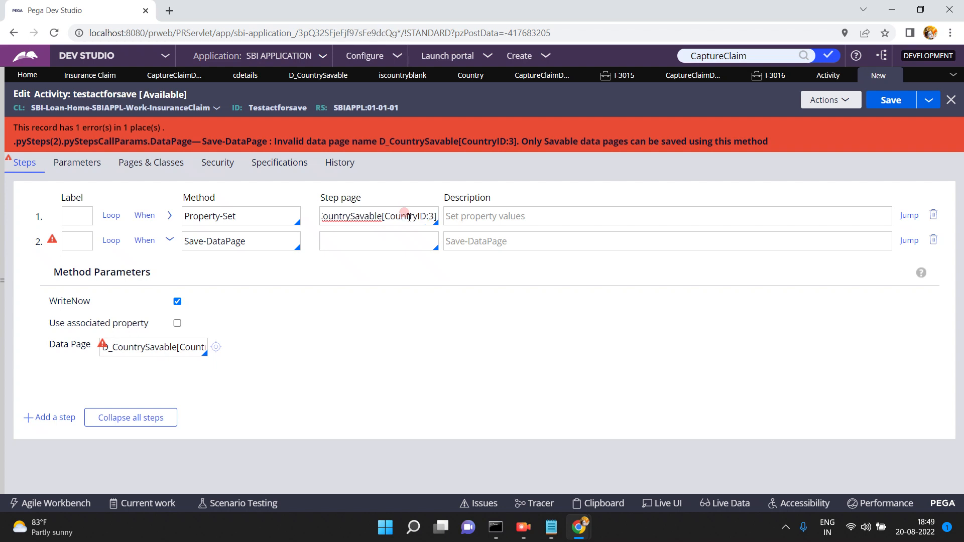
pyautogui.press('Left')
pyautogui.press('Left')
pyautogui.write('"')
pyautogui.press('Right')
pyautogui.write('"')
pyautogui.click(890, 100)
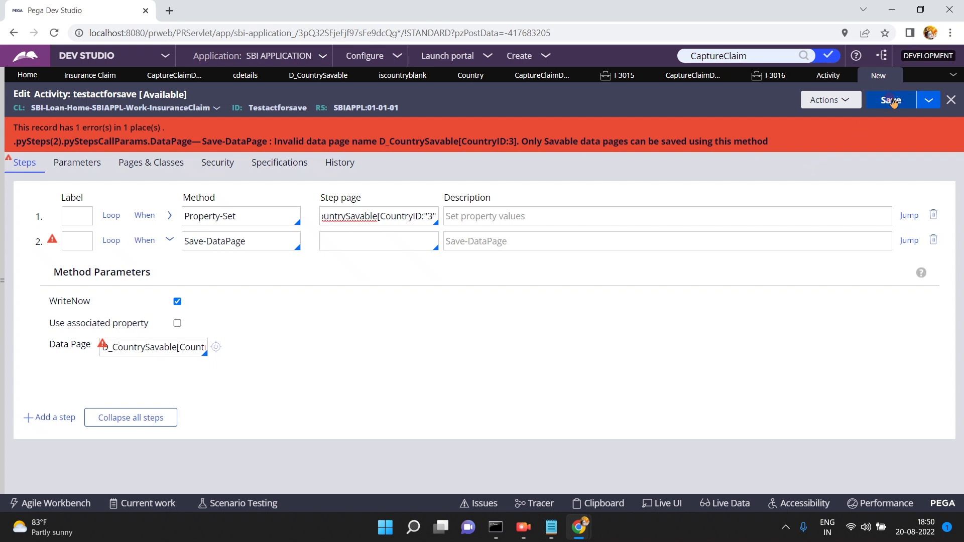
pyautogui.click(718, 220)
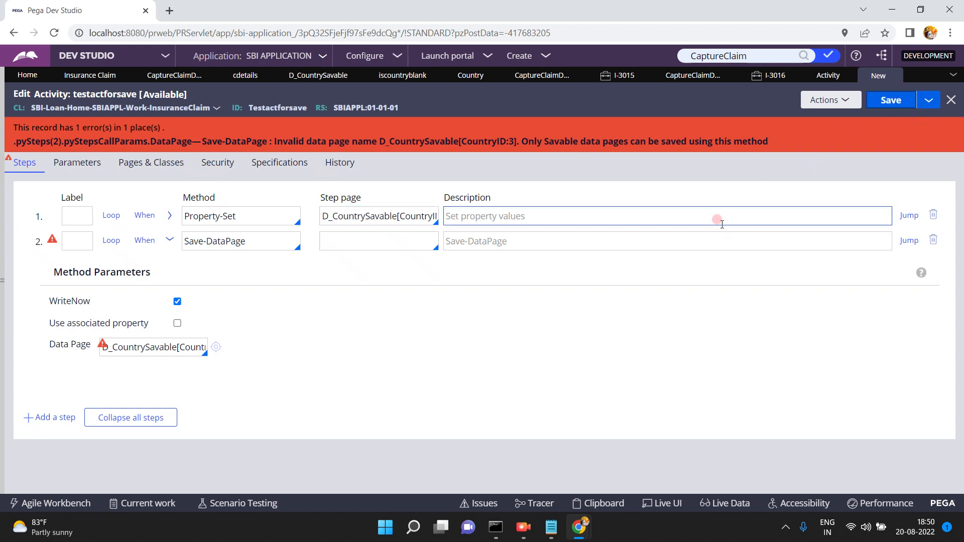
# Change the Save-DataPage step's data page to D_CountrySavable[CountryID:"3"] and try to save the activity.
pyautogui.click(148, 347)
pyautogui.click(148, 347)
pyautogui.press('Right')
pyautogui.press('Right')
pyautogui.press('Right')
pyautogui.press('Right')
pyautogui.press('Right')
pyautogui.press('Right')
pyautogui.press('Right')
pyautogui.press('Right')
pyautogui.press('Right')
pyautogui.press('Right')
pyautogui.press('Right')
pyautogui.press('Right')
pyautogui.press('Right')
pyautogui.press('Right')
pyautogui.press('Right')
pyautogui.press('Right')
pyautogui.press('Right')
pyautogui.press('Left')
pyautogui.press('Left')
pyautogui.write('"3"')
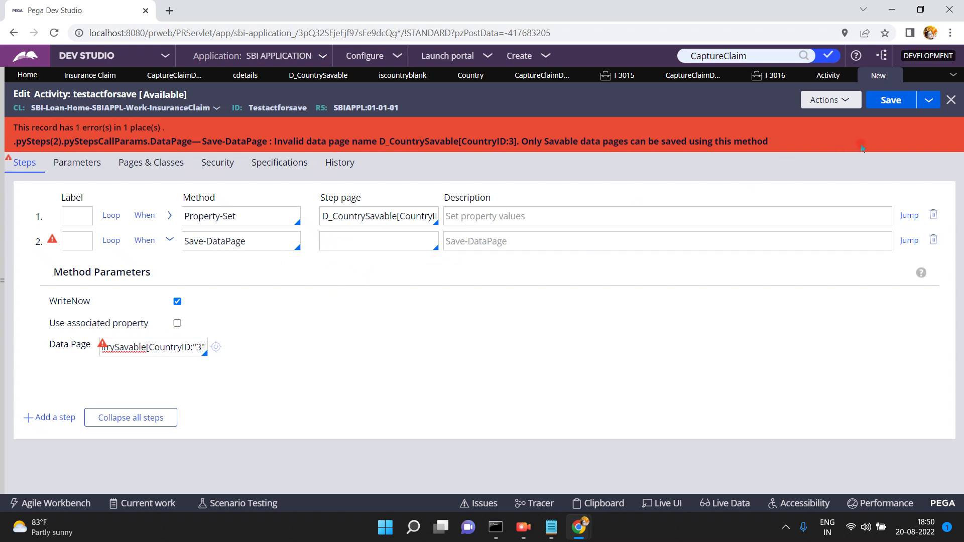
pyautogui.click(893, 101)
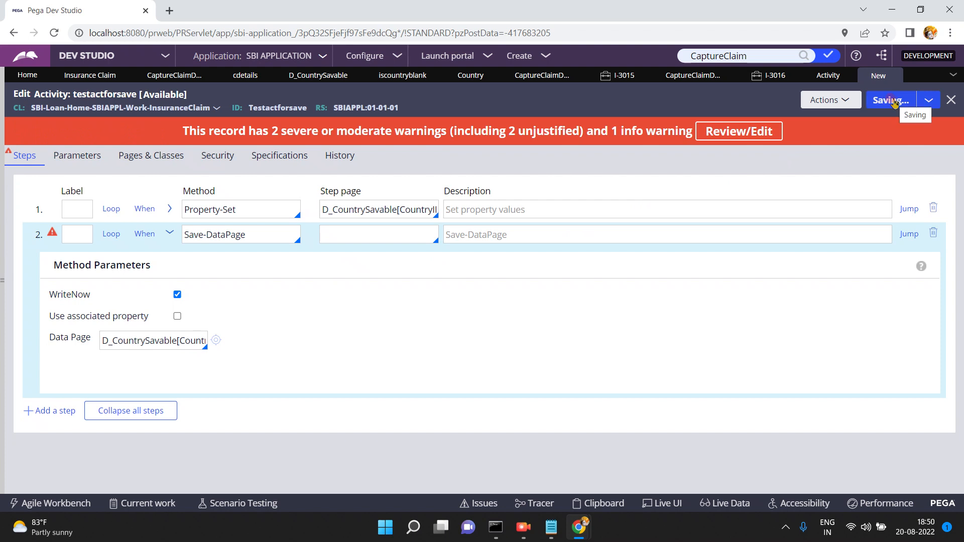
# Check the quoted CountryID parameter and closing bracket in the Property-Set step page reference.
pyautogui.doubleClick(185, 347)
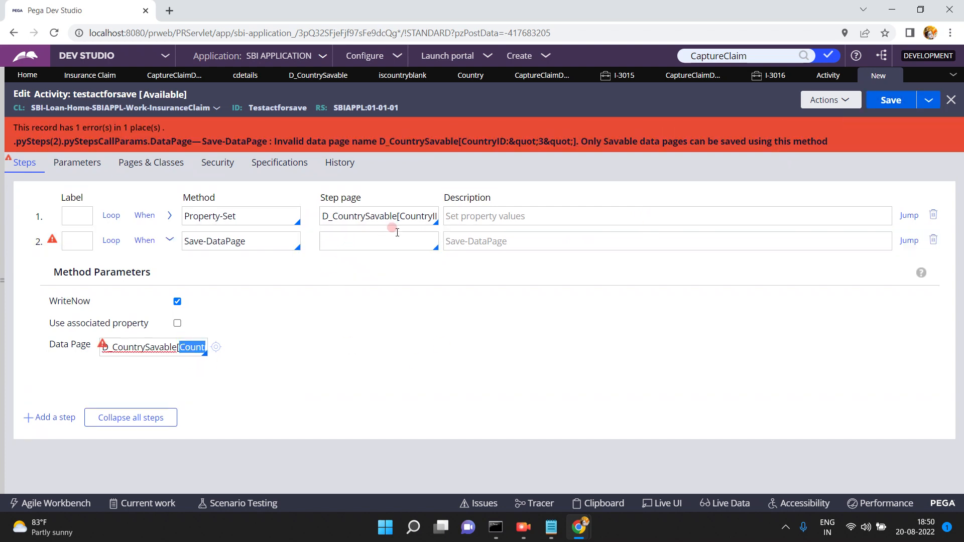
pyautogui.click(408, 217)
pyautogui.write('ountryID:"3"]')
pyautogui.press('BackSpace')
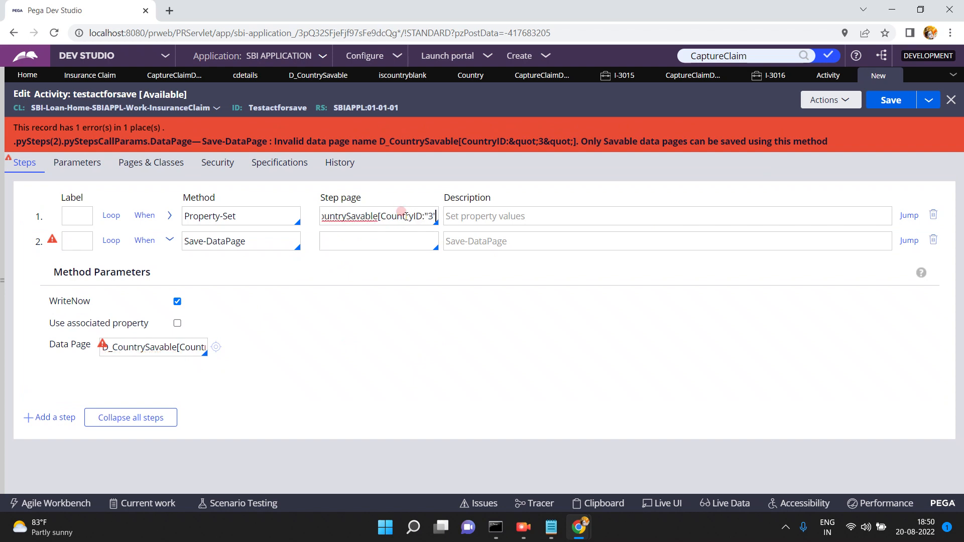
pyautogui.click(428, 243)
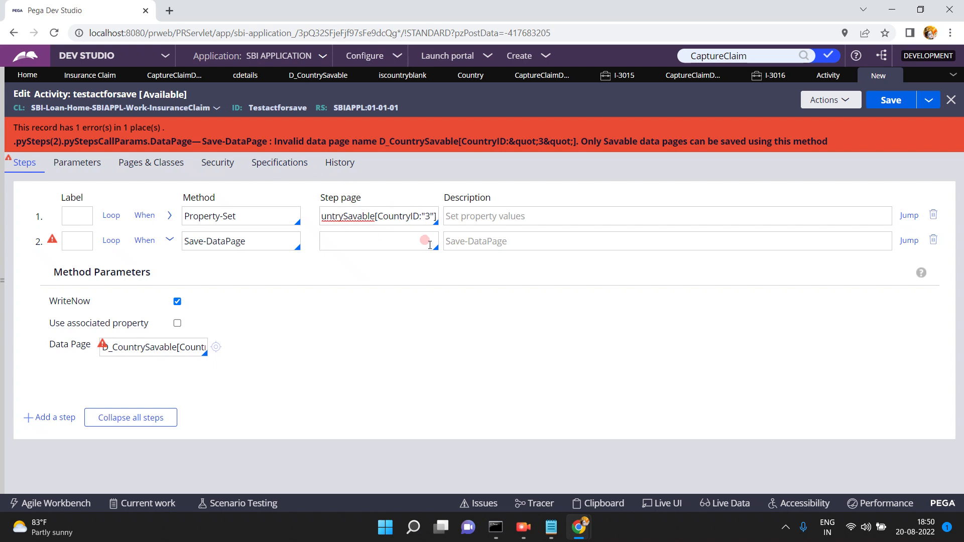
# Remove the bracketed parameter from the Save-DataPage step's data page, leaving only D_CountrySavable.
pyautogui.click(177, 347)
pyautogui.click(177, 348)
pyautogui.press('Delete')
pyautogui.press('Delete')
pyautogui.press('Delete')
pyautogui.press('Delete')
pyautogui.press('Delete')
pyautogui.press('Delete')
pyautogui.press('Delete')
pyautogui.press('Delete')
pyautogui.press('Delete')
pyautogui.press('Delete')
pyautogui.press('Delete')
pyautogui.press('Delete')
pyautogui.press('Delete')
pyautogui.press('Delete')
pyautogui.press('Delete')
pyautogui.click(213, 396)
# Set the data page's CountryID parameter to 3 and save the activity.
pyautogui.click(145, 388)
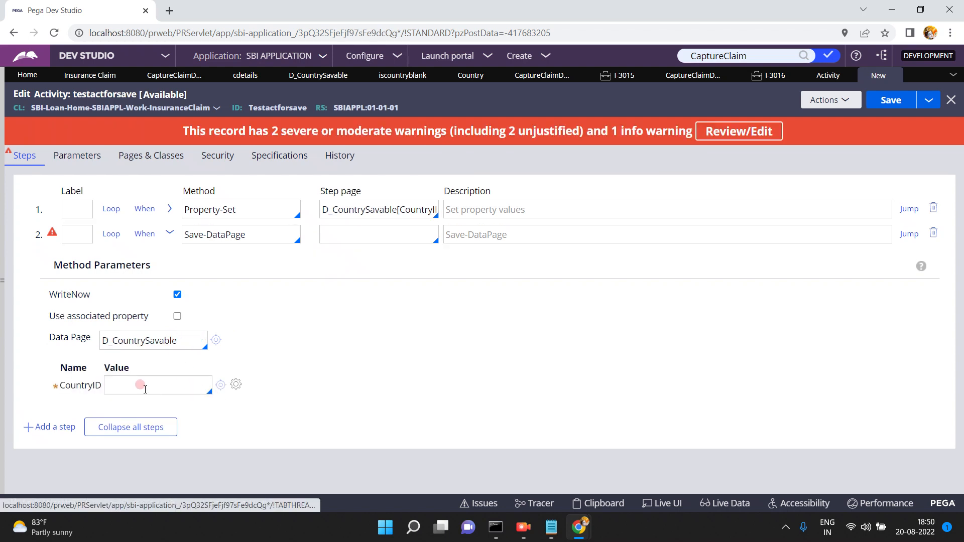
pyautogui.write('3')
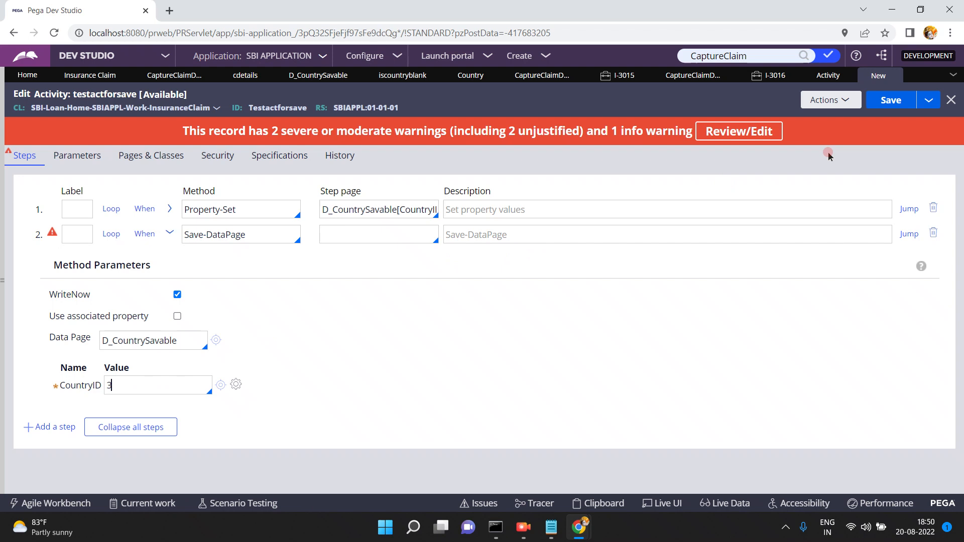
pyautogui.click(888, 101)
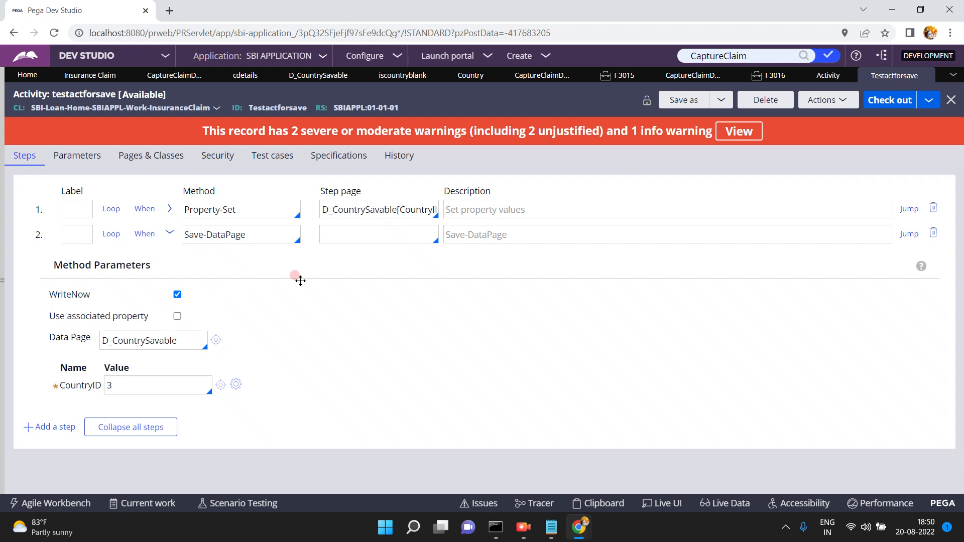
pyautogui.click(487, 214)
pyautogui.tripleClick(260, 239)
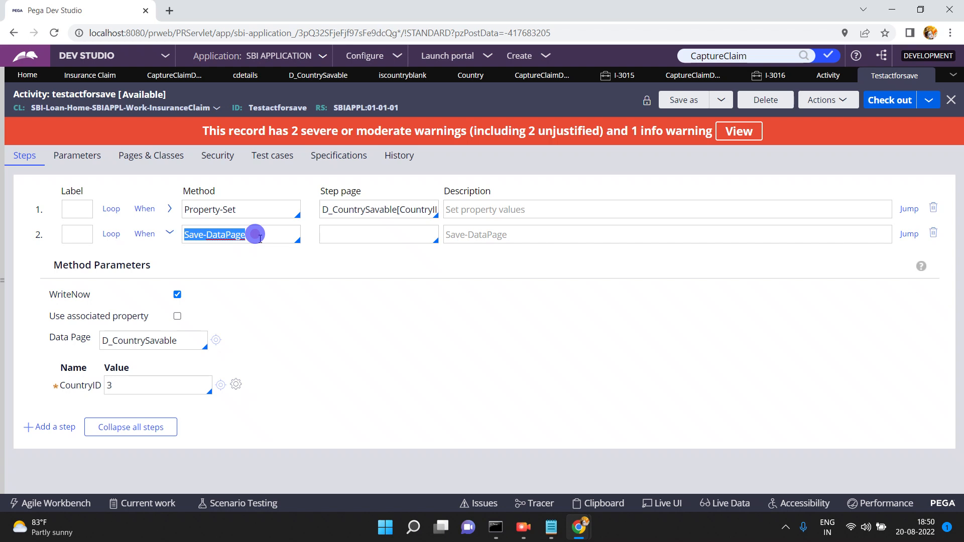
# Run the testactforsave activity on an empty test page, then close the status and run windows.
pyautogui.tripleClick(260, 239)
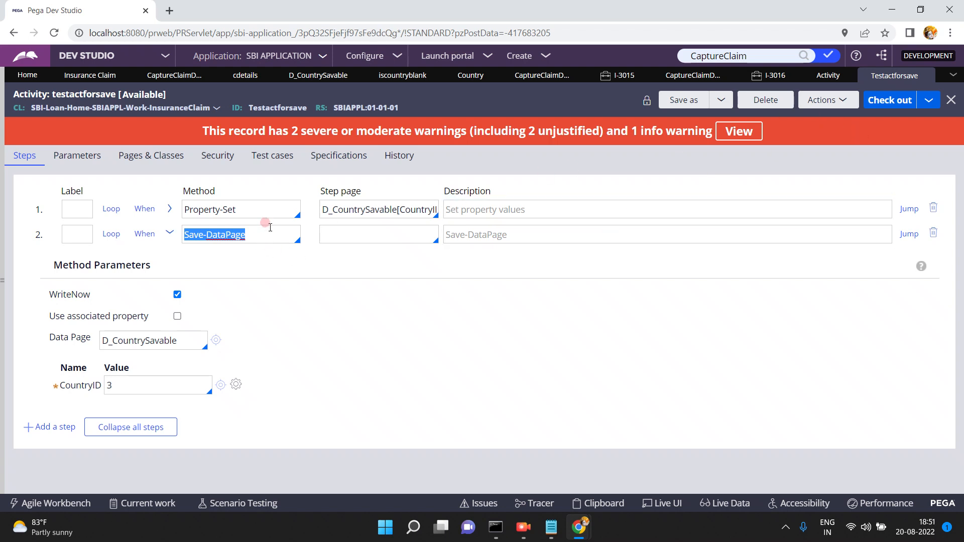
pyautogui.click(823, 100)
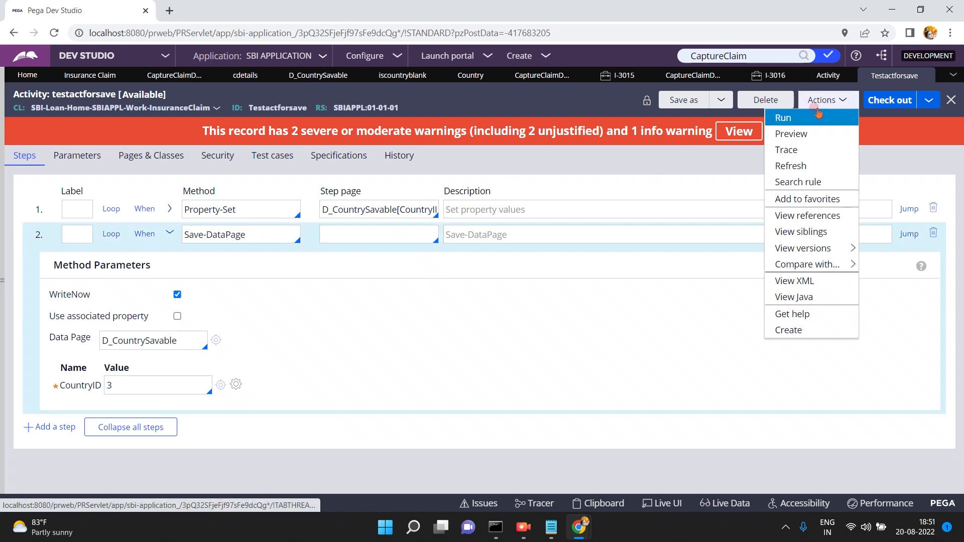
pyautogui.click(788, 118)
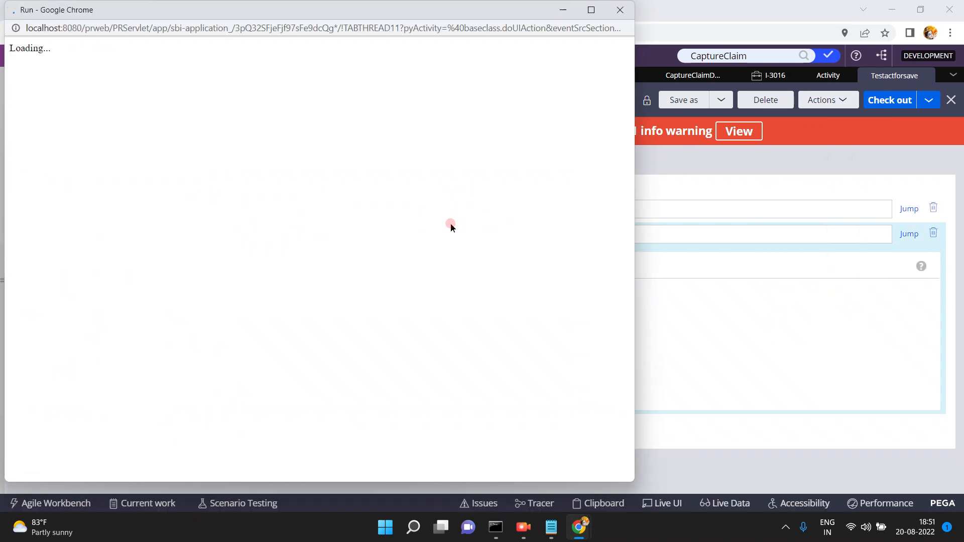
pyautogui.click(596, 51)
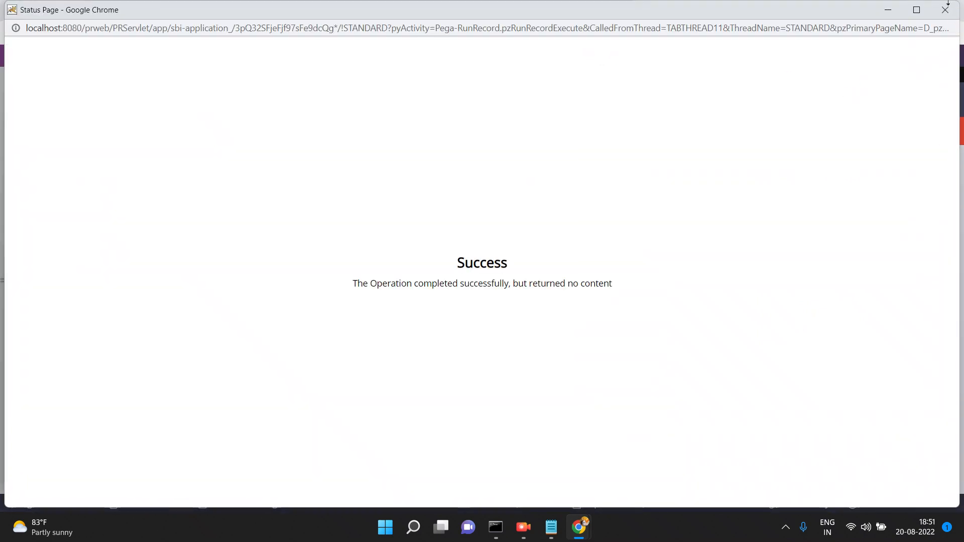
pyautogui.click(946, 9)
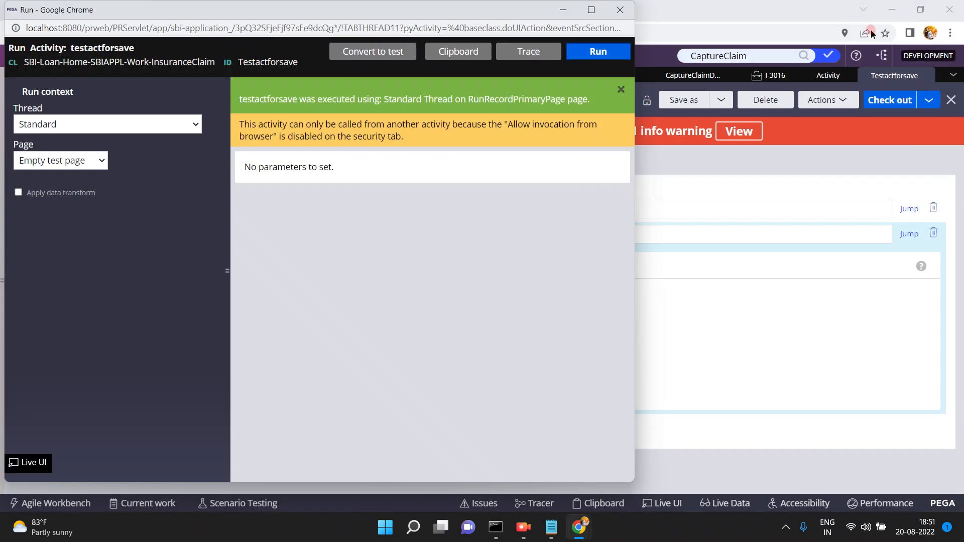
pyautogui.click(620, 9)
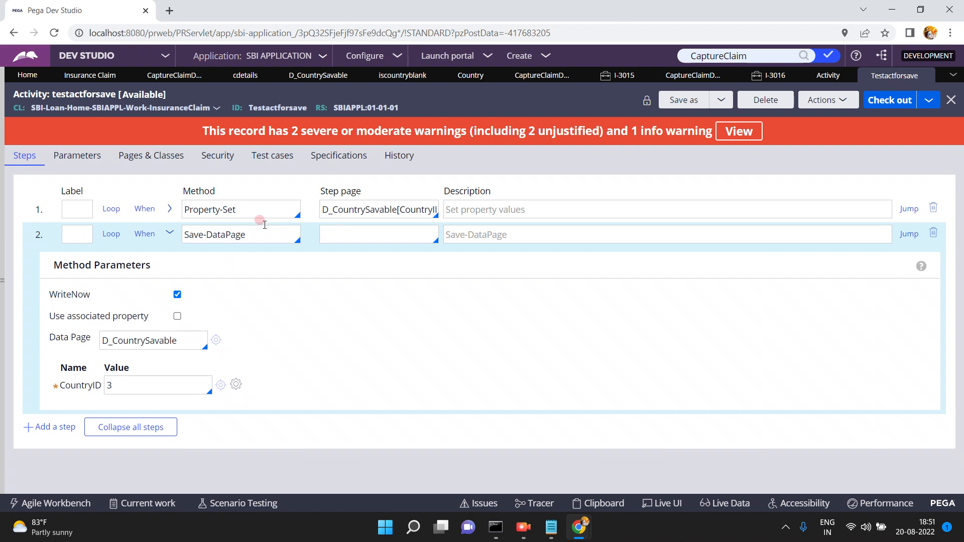
# Open the Country data type's records and refresh them to check the entry with Country ID 3.
pyautogui.click(252, 209)
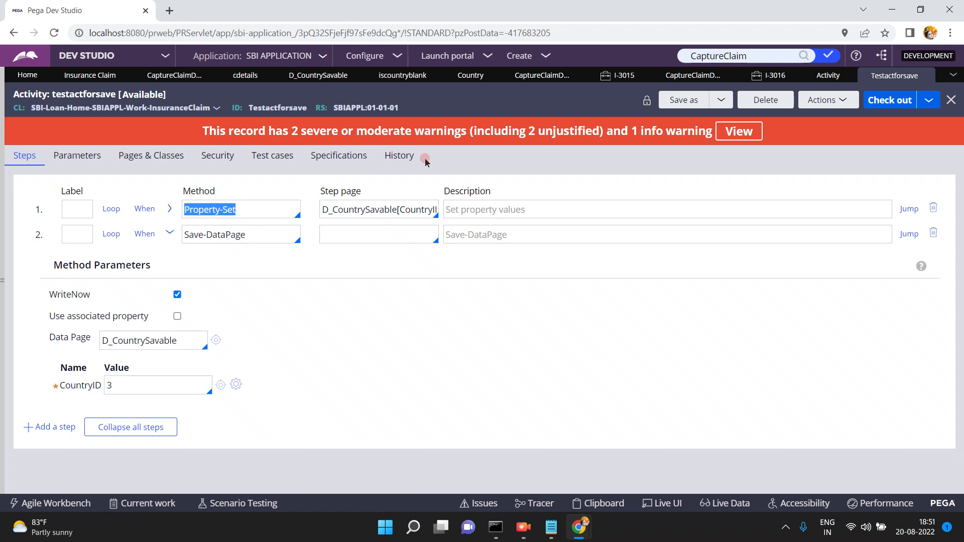
pyautogui.click(468, 76)
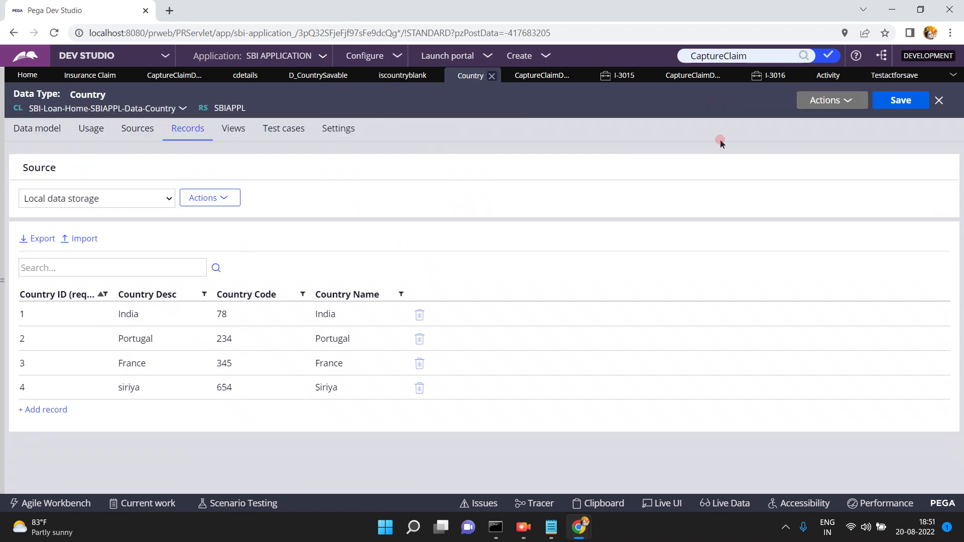
pyautogui.click(829, 100)
pyautogui.click(833, 118)
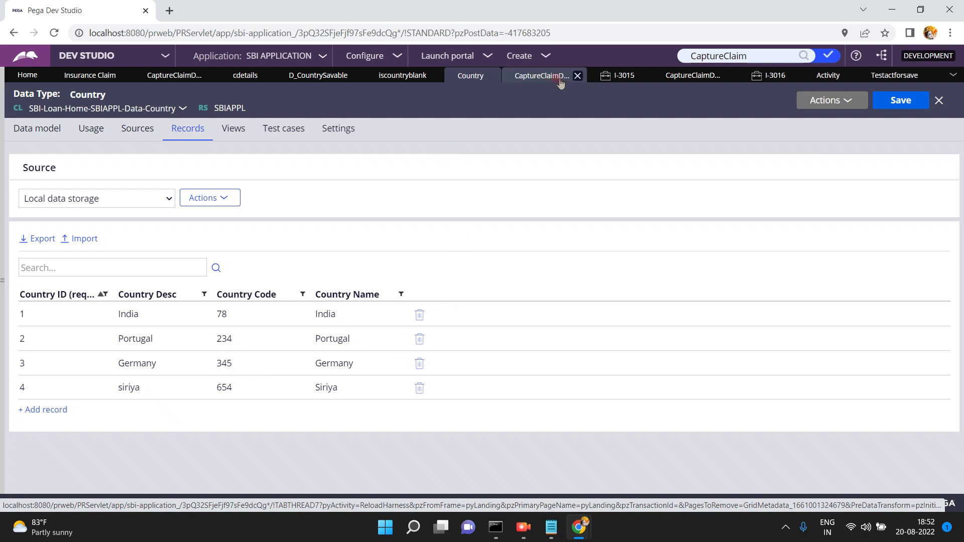
# Close the open CaptureClaim, Activity, Testactforsave, I-3016 and I-3015 items, keeping the Country data type open.
pyautogui.click(577, 76)
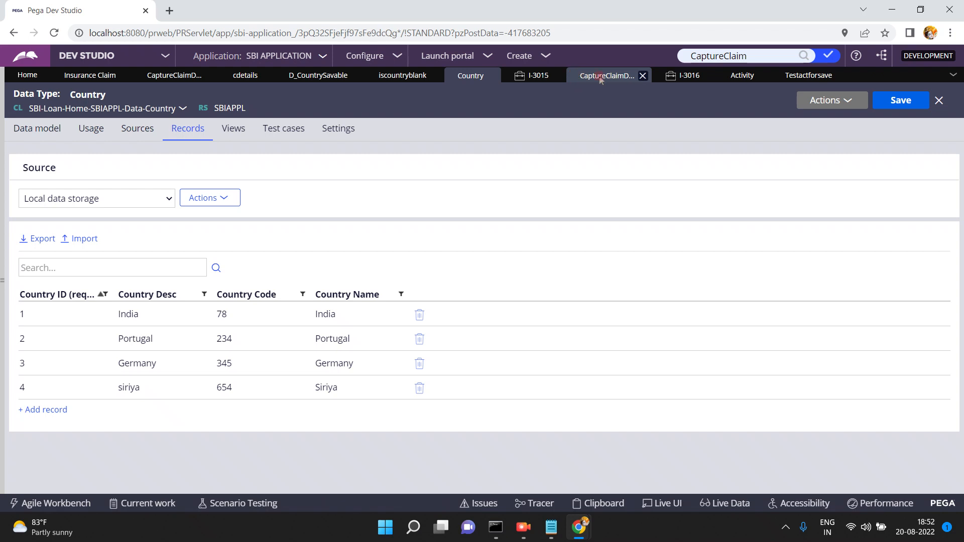
pyautogui.click(643, 76)
pyautogui.click(676, 76)
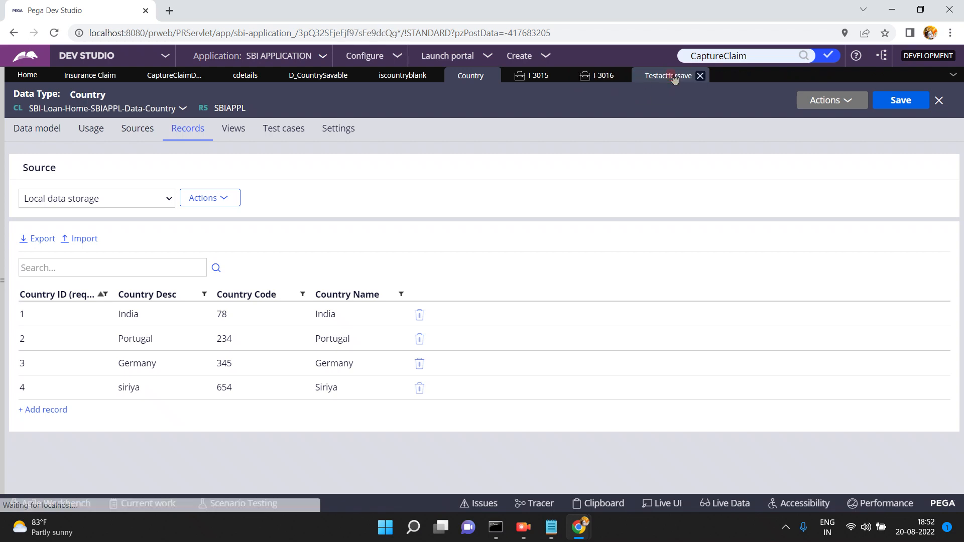
pyautogui.click(701, 75)
pyautogui.click(622, 76)
pyautogui.click(557, 76)
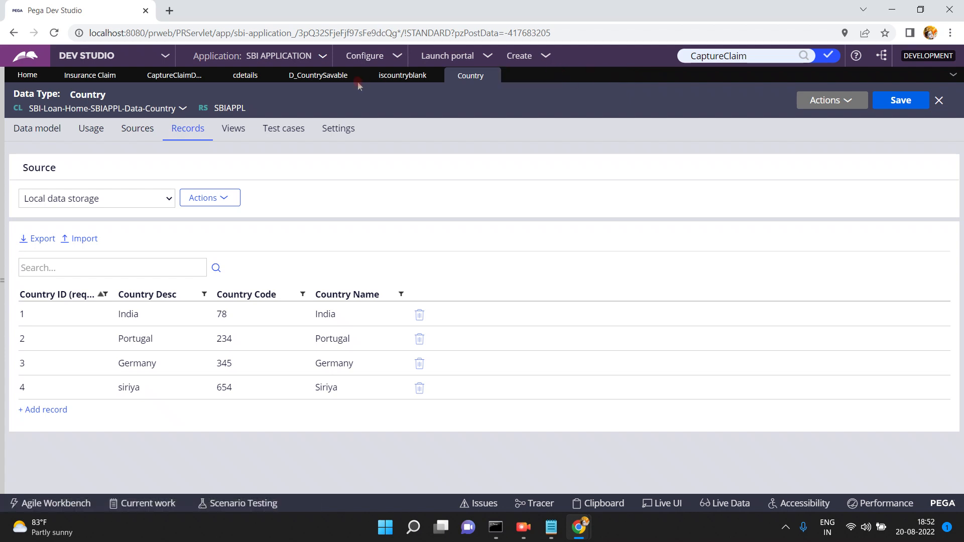
# Review the structure and mode in the definition of the D_CountrySavable data page.
pyautogui.click(308, 76)
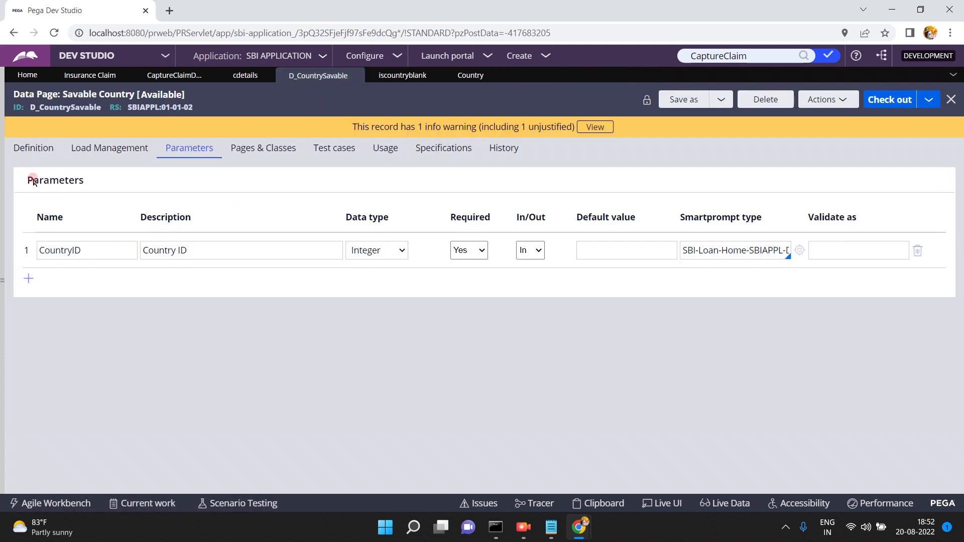
pyautogui.click(33, 148)
pyautogui.click(65, 290)
pyautogui.click(83, 298)
pyautogui.click(70, 224)
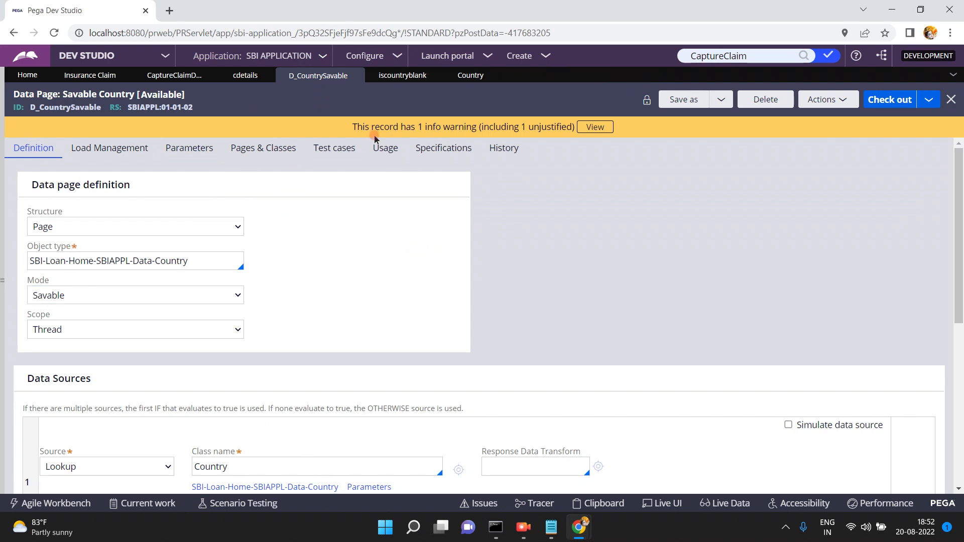
# Search all rules for D_Country and dismiss the search results.
pyautogui.click(752, 57)
pyautogui.doubleClick(752, 57)
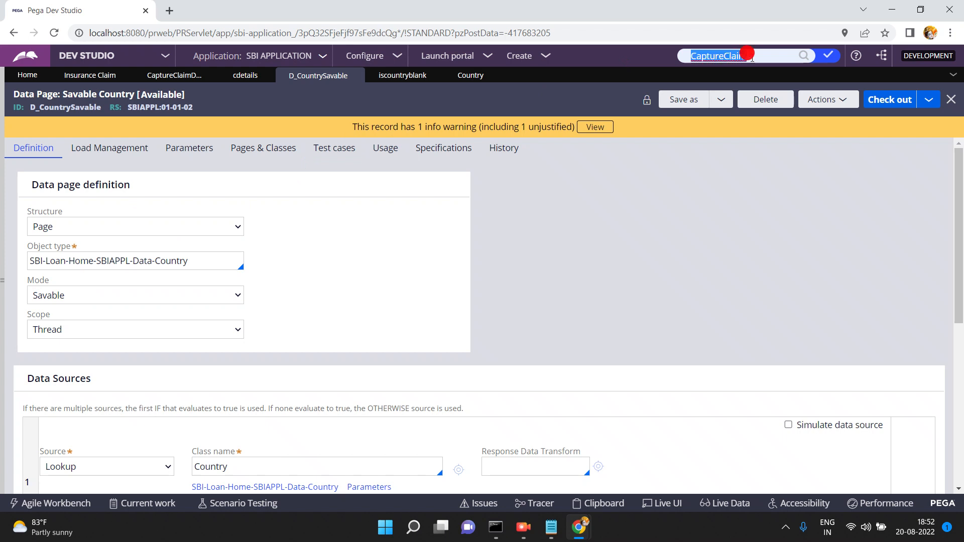
pyautogui.write('D_Country')
pyautogui.press('Return')
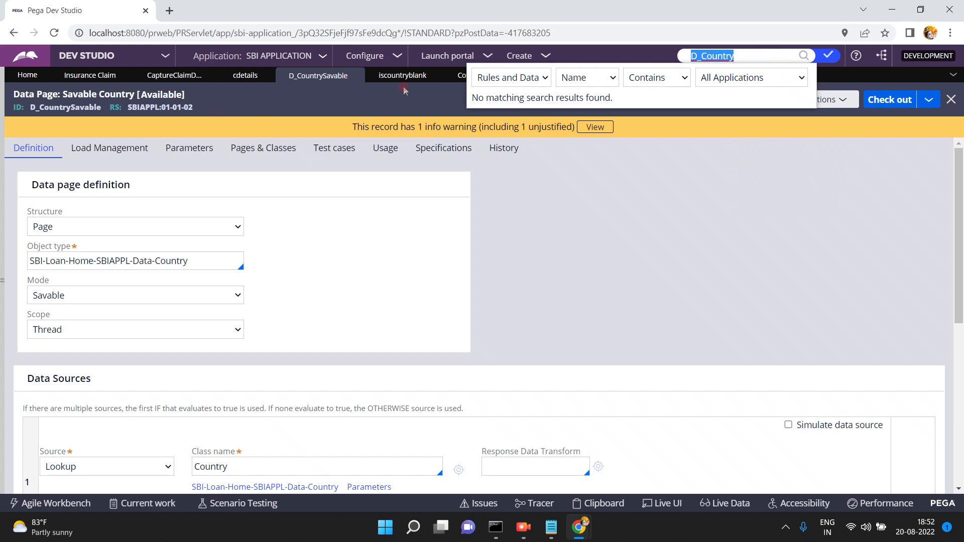
pyautogui.click(523, 182)
# Open the Savable Country List data page from the Country data type's sources.
pyautogui.click(471, 75)
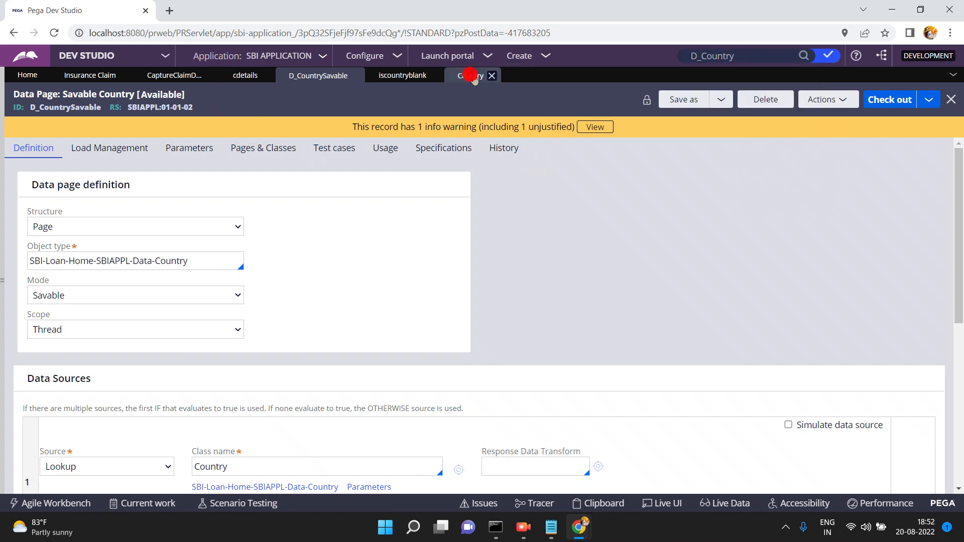
pyautogui.click(321, 74)
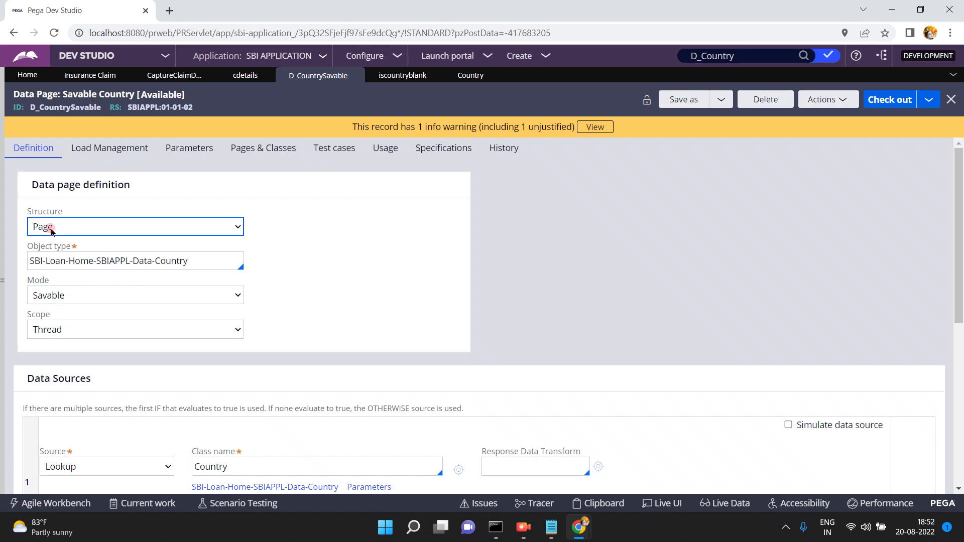
pyautogui.click(464, 77)
pyautogui.click(138, 128)
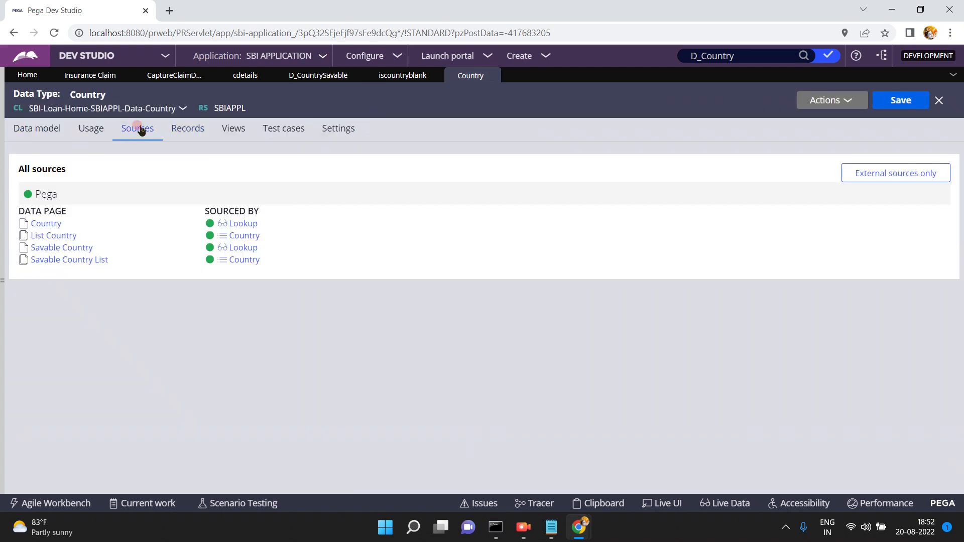
pyautogui.click(111, 261)
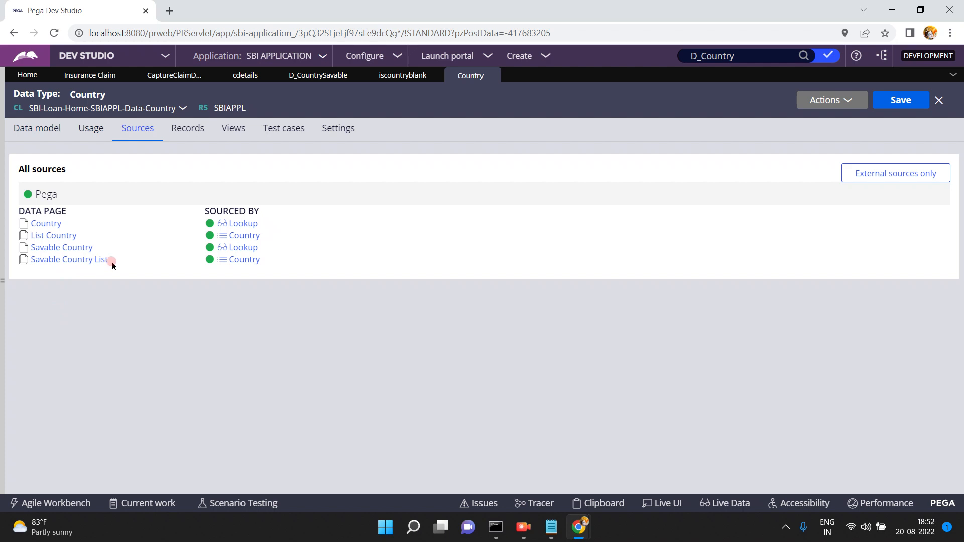
pyautogui.click(77, 260)
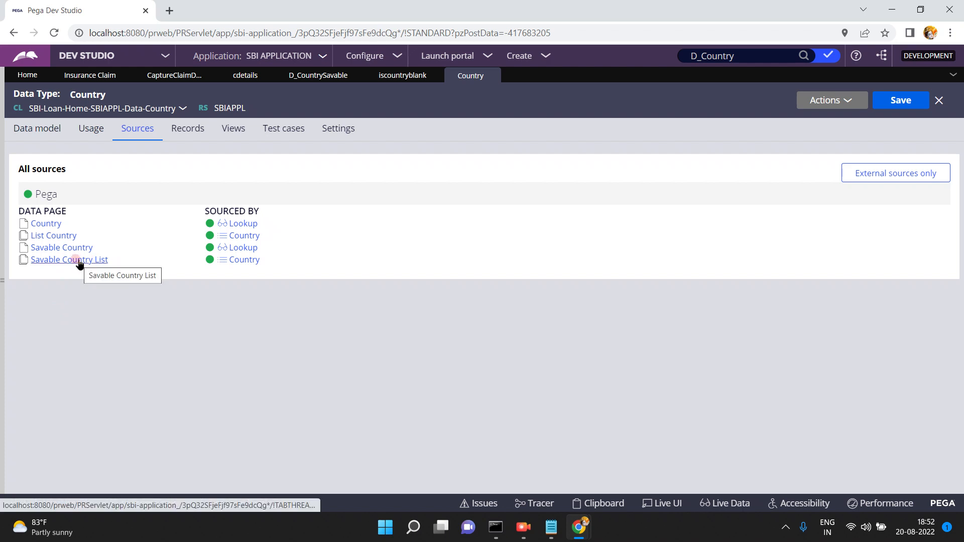
pyautogui.click(77, 260)
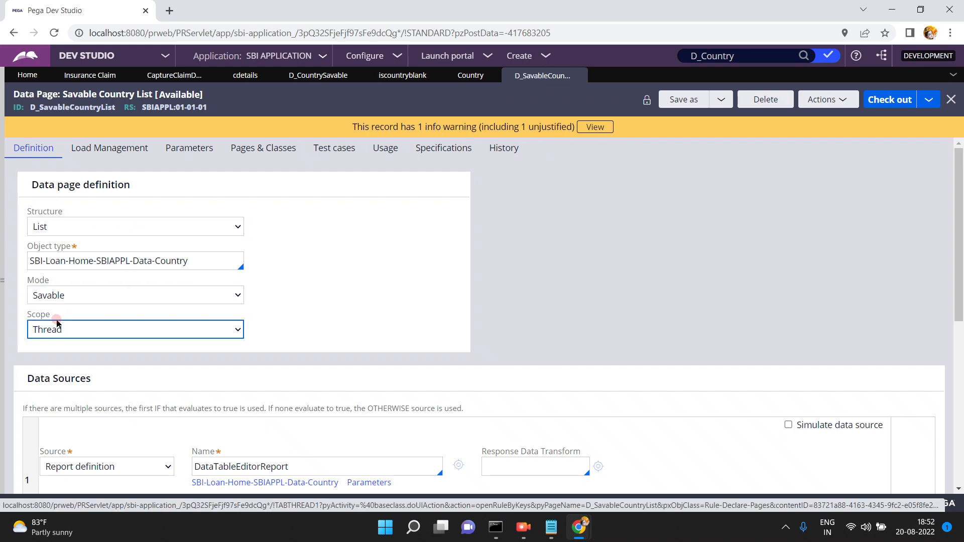
# Examine the Savable Country List data page's structure, report definition source and data save options.
pyautogui.click(56, 229)
pyautogui.click(55, 229)
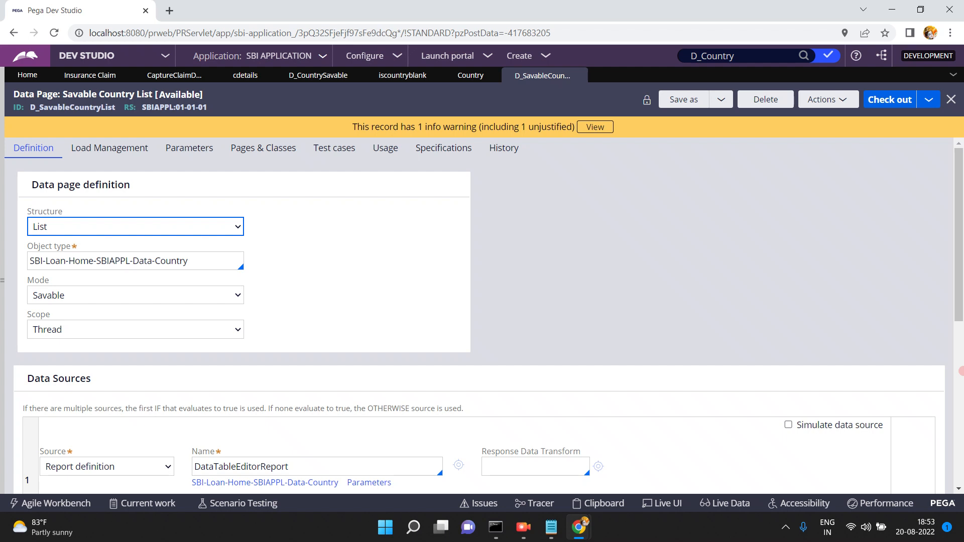
pyautogui.scroll(-7, 961, 372)
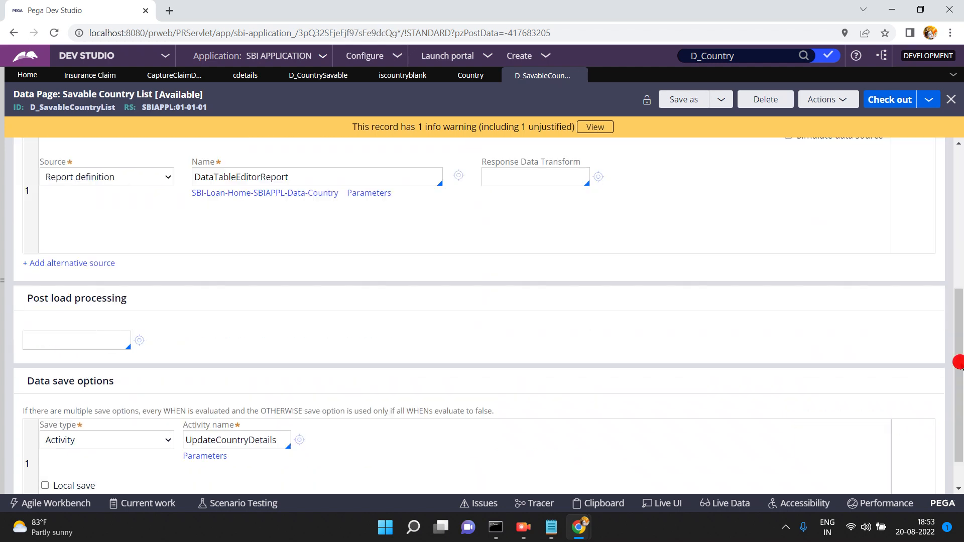
pyautogui.moveTo(959, 330); pyautogui.dragTo(954, 248)
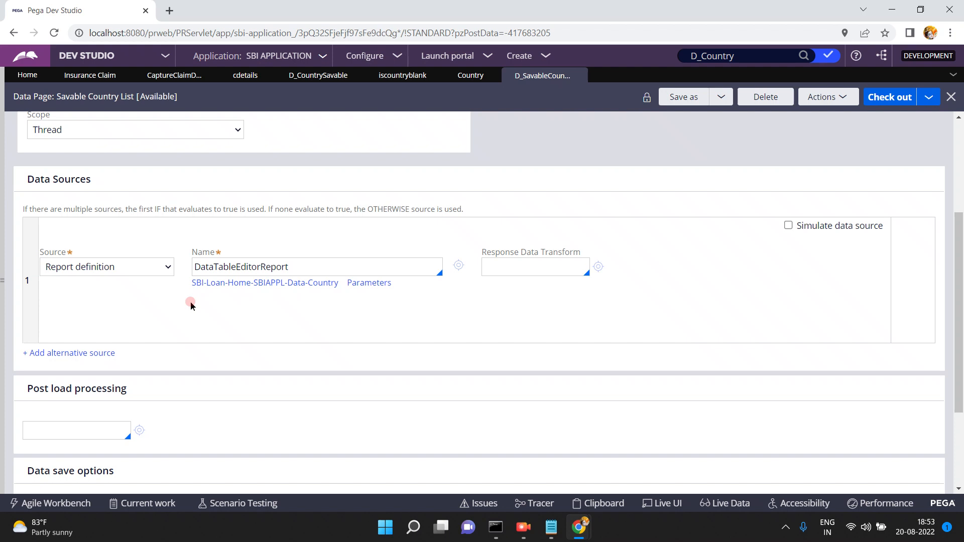
pyautogui.click(81, 271)
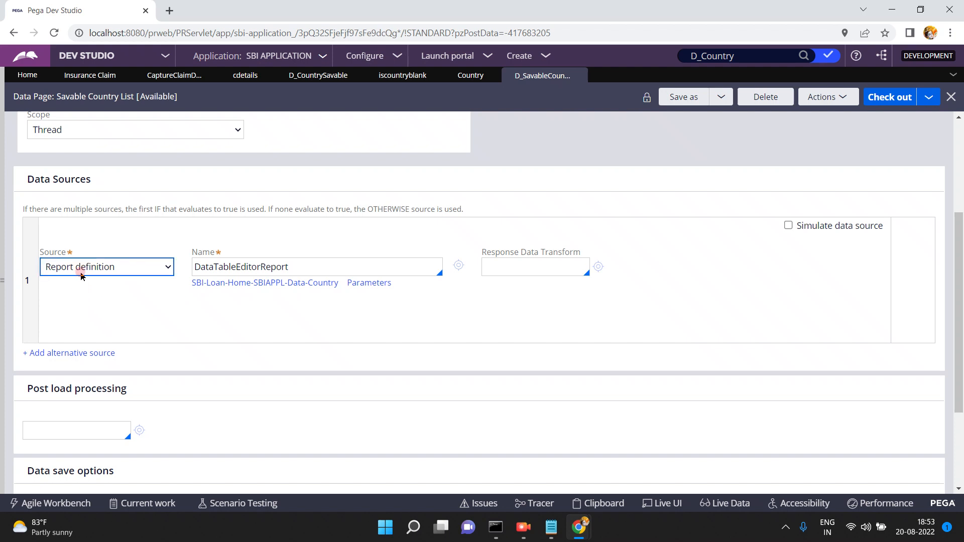
pyautogui.click(80, 272)
pyautogui.scroll(4, 884, 201)
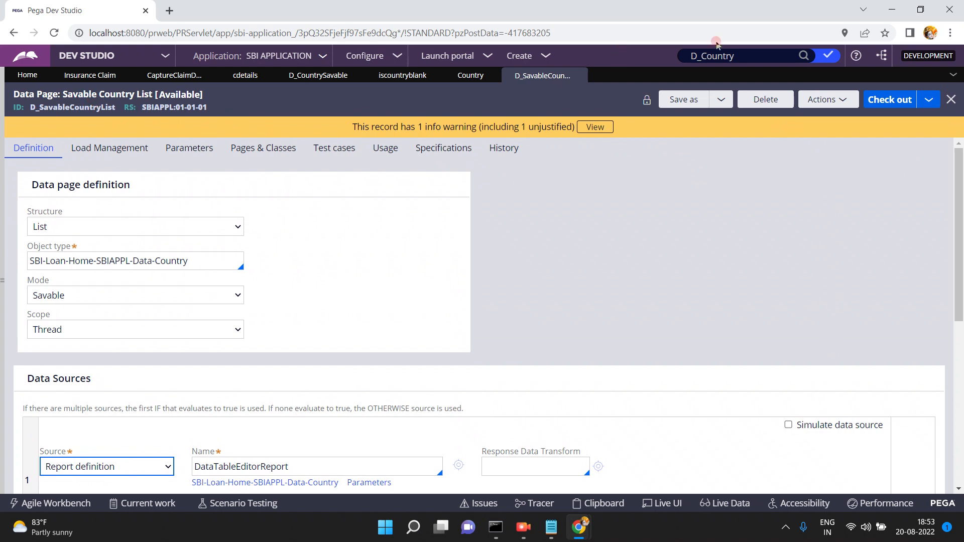
# Run the D_SavableCountryList data page in the Standard thread without flushing its instances.
pyautogui.click(823, 99)
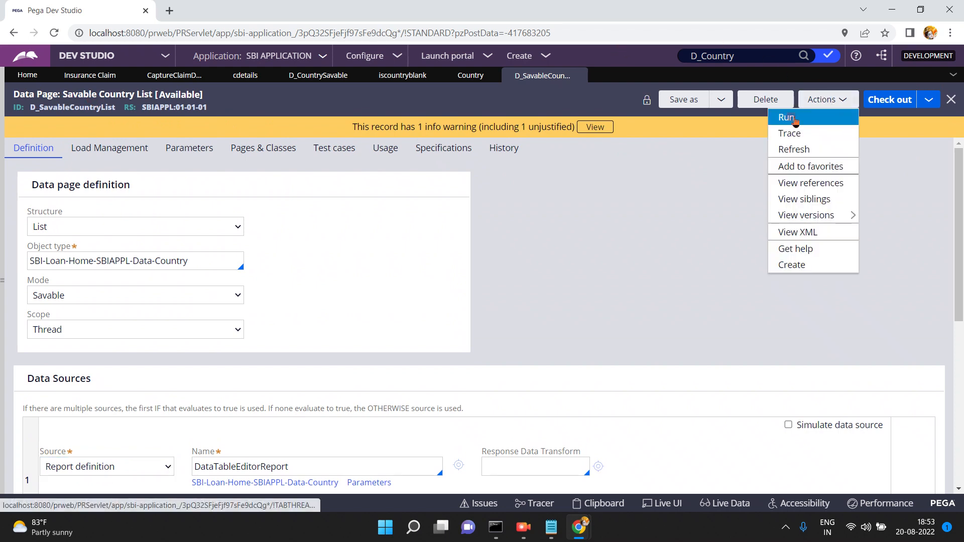
pyautogui.click(796, 119)
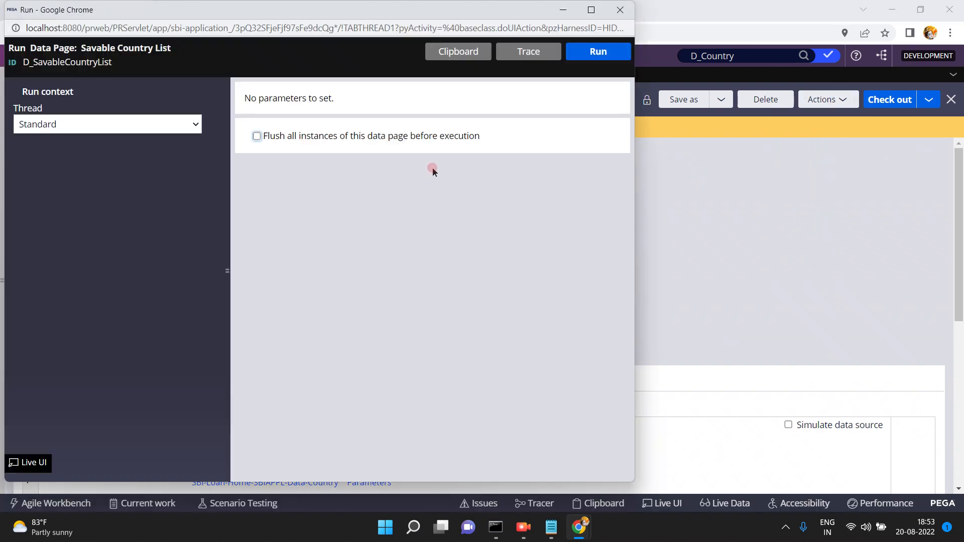
pyautogui.click(609, 55)
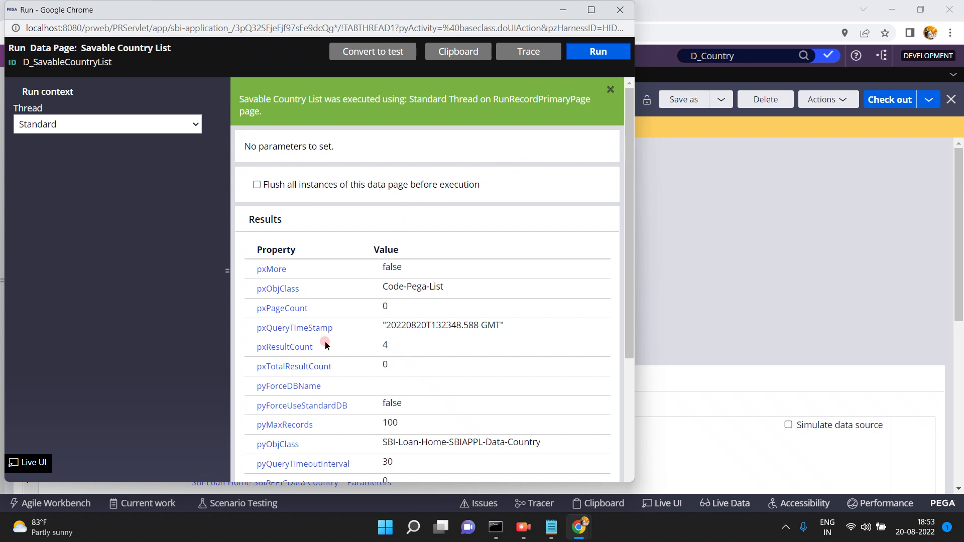
# Inspect the user pages and thread-level data pages in the clipboard, then close the clipboard viewer.
pyautogui.click(454, 57)
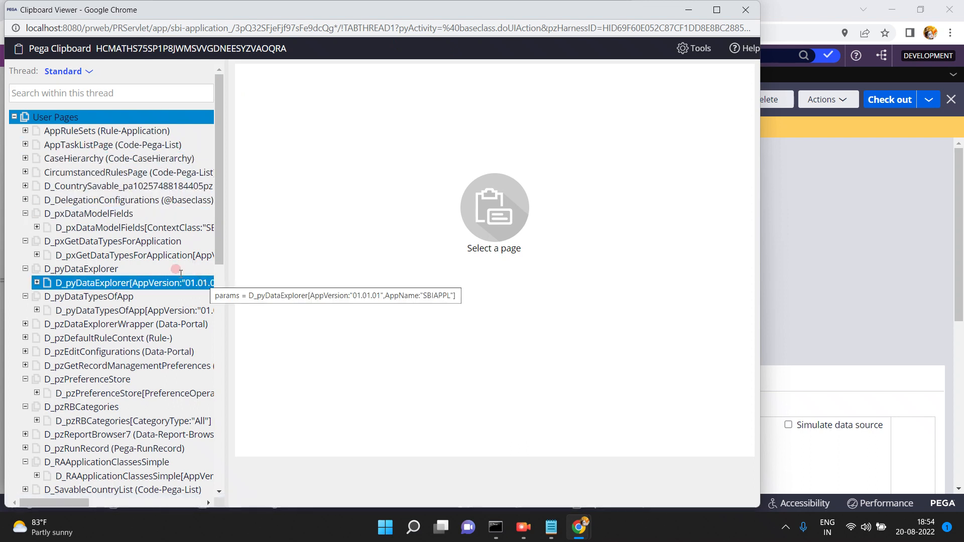
pyautogui.click(25, 186)
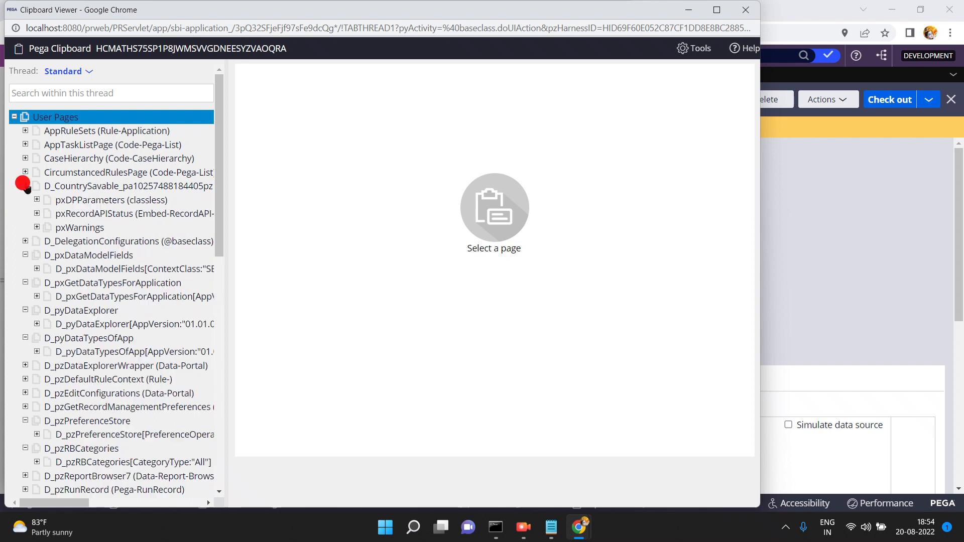
pyautogui.click(14, 118)
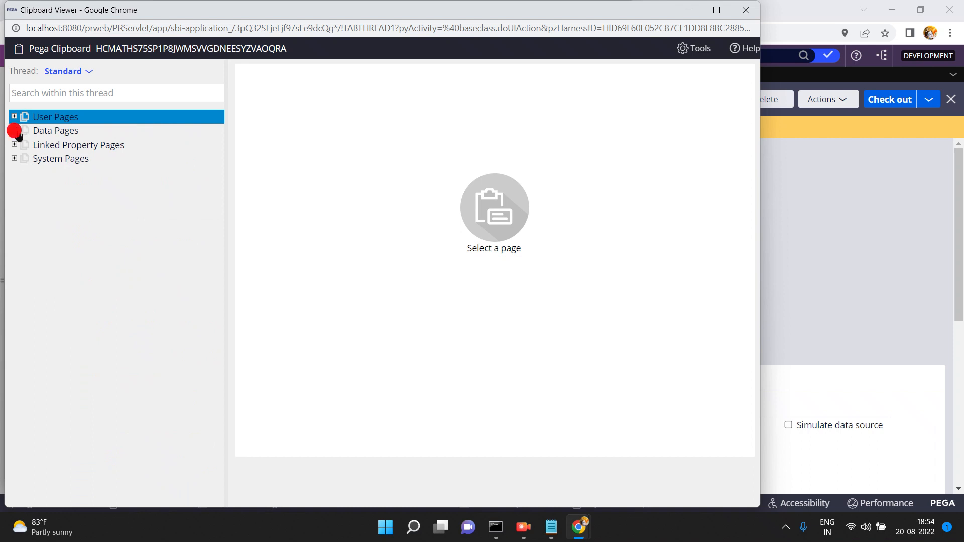
pyautogui.click(15, 131)
pyautogui.click(26, 144)
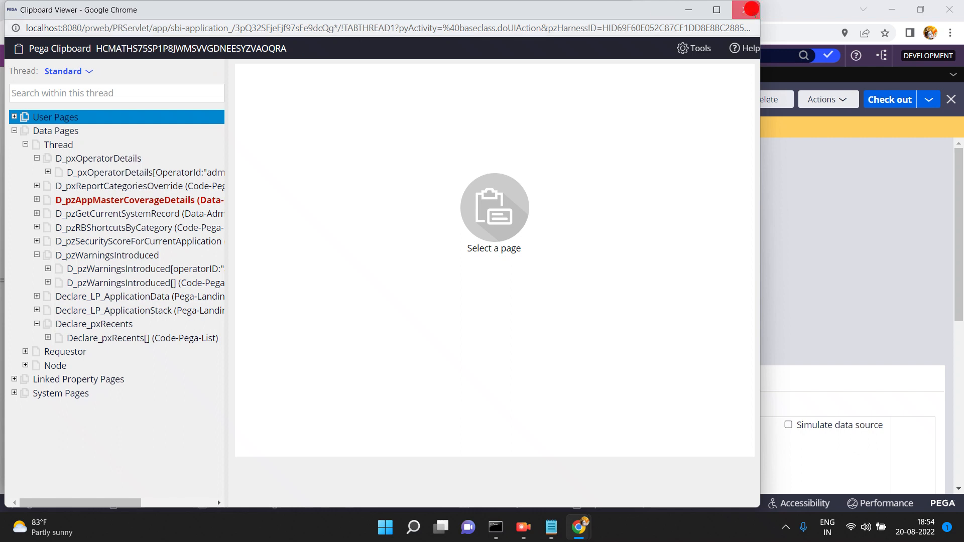
pyautogui.click(746, 9)
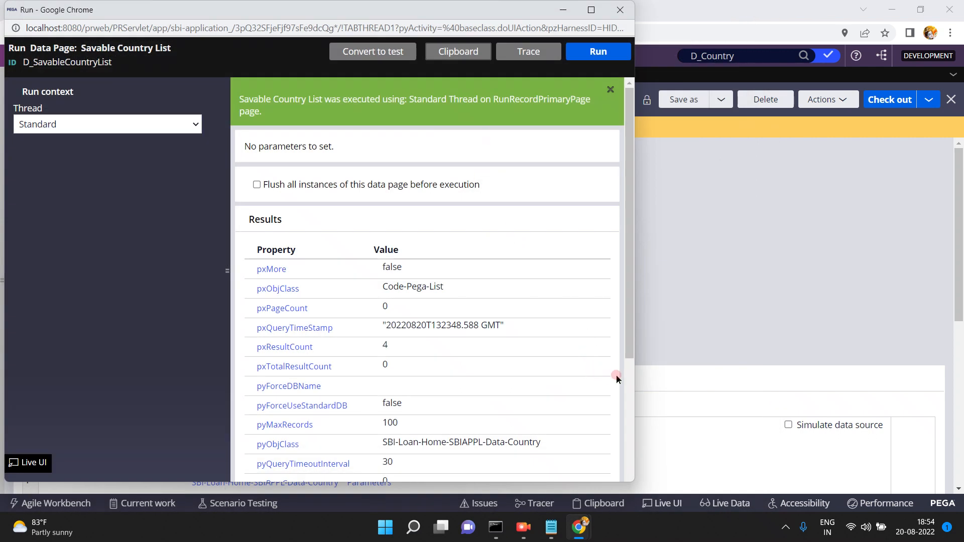
# Expand pxResults and its first entry in the Savable Country List run results.
pyautogui.click(631, 395)
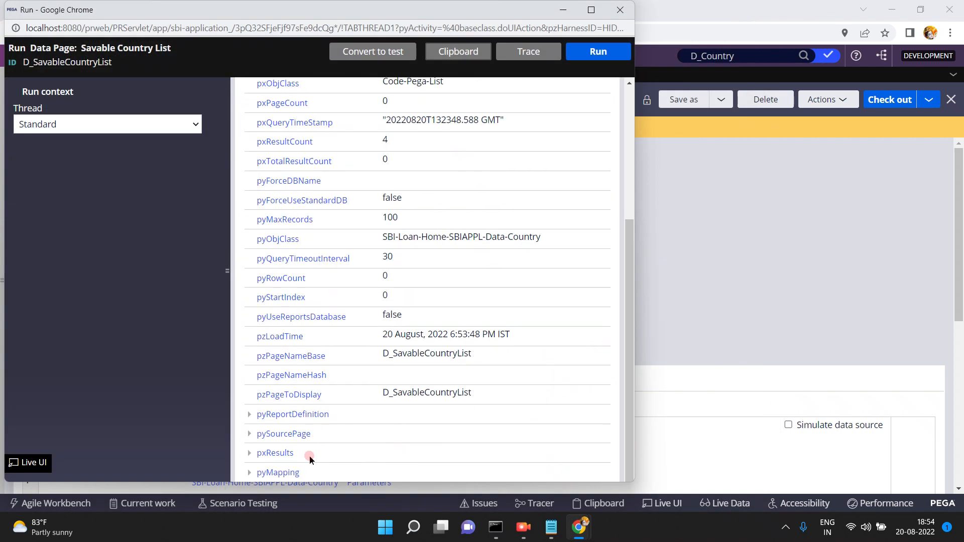
pyautogui.click(249, 454)
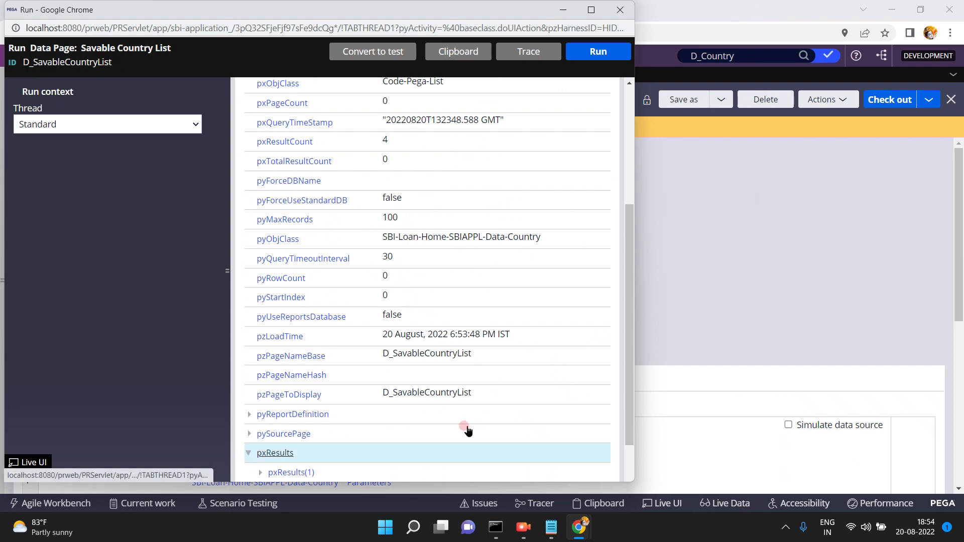
pyautogui.click(629, 467)
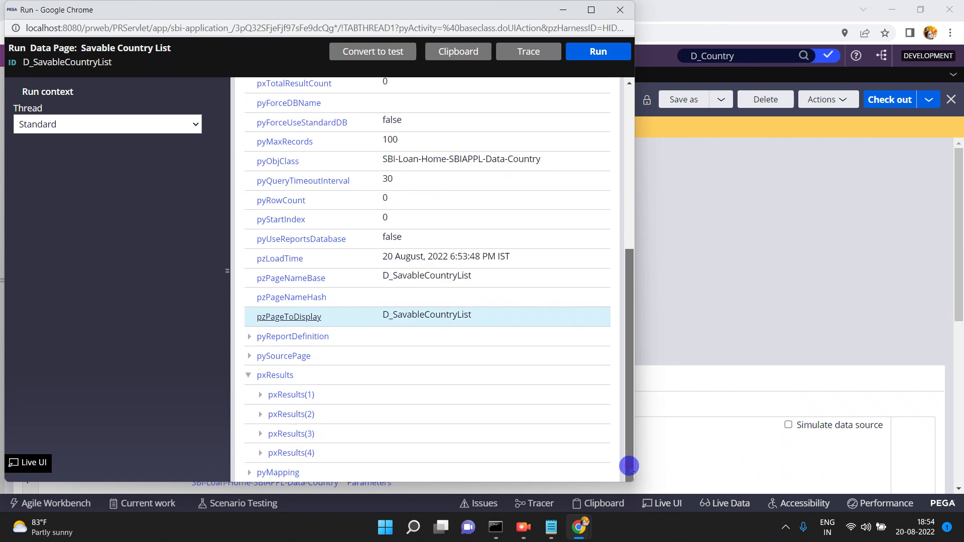
pyautogui.click(259, 396)
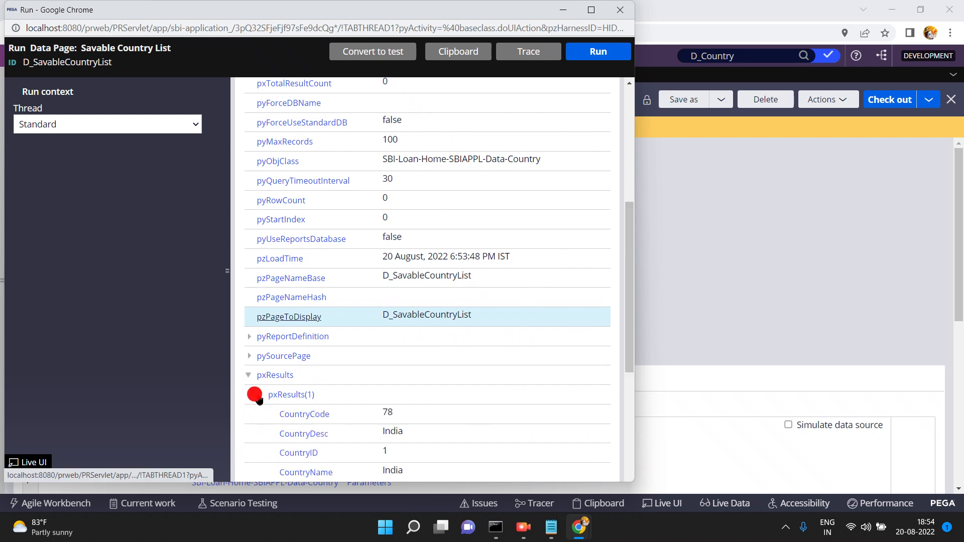
# Check the DataTableEditorReport source on the Savable Country List data page, then return to its run results.
pyautogui.click(760, 296)
pyautogui.click(238, 465)
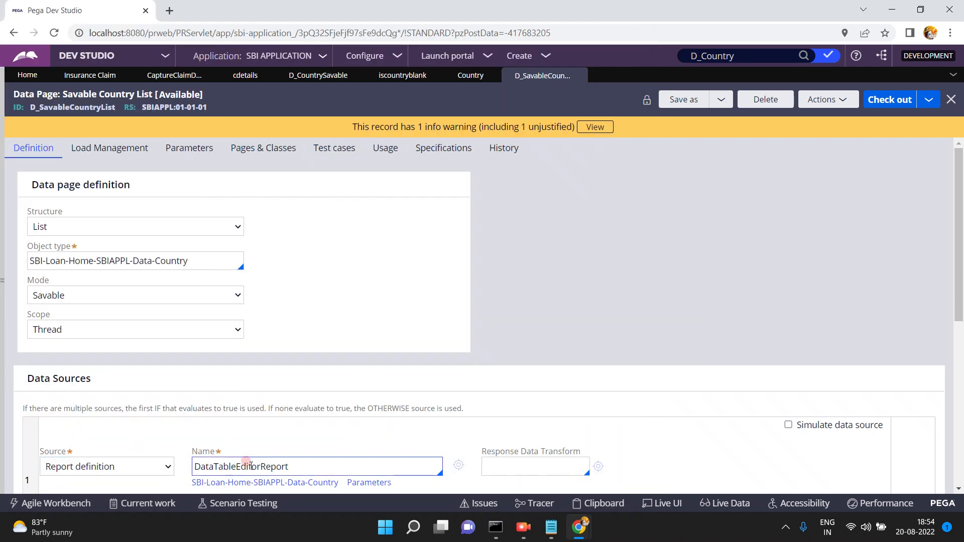
pyautogui.click(264, 334)
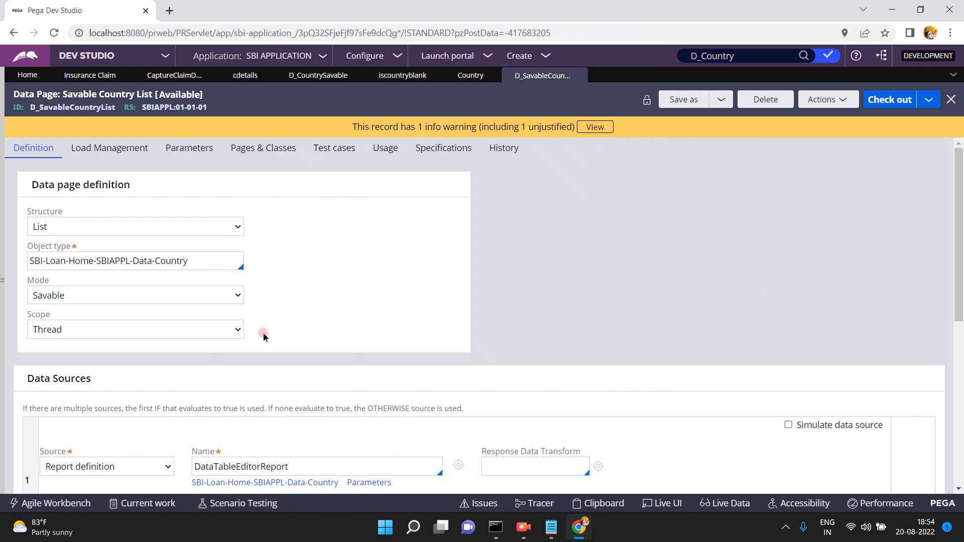
pyautogui.click(299, 453)
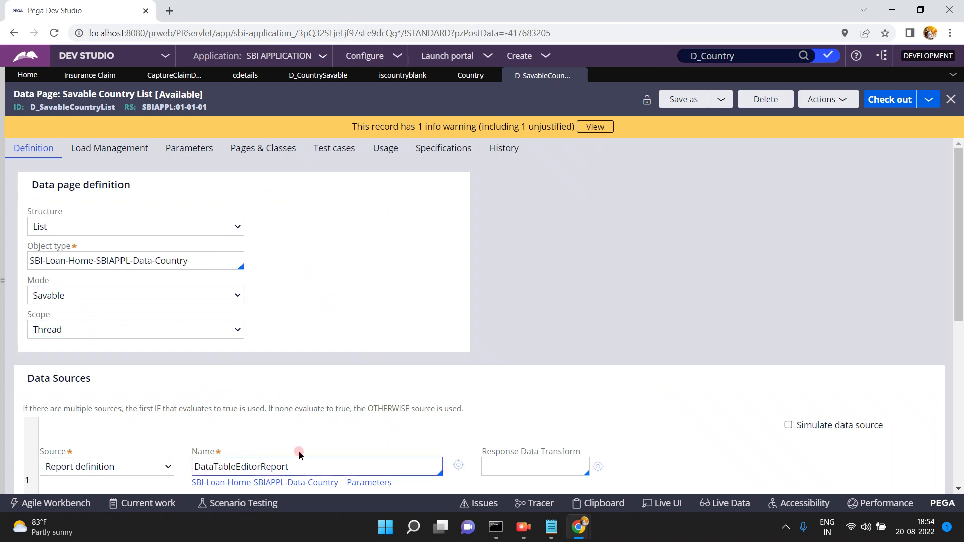
pyautogui.moveTo(580, 529)
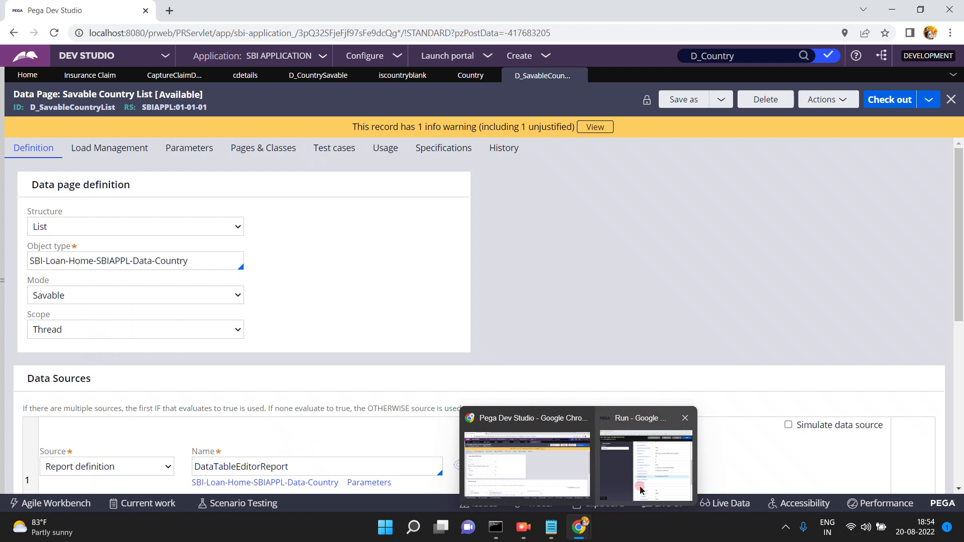
pyautogui.click(641, 490)
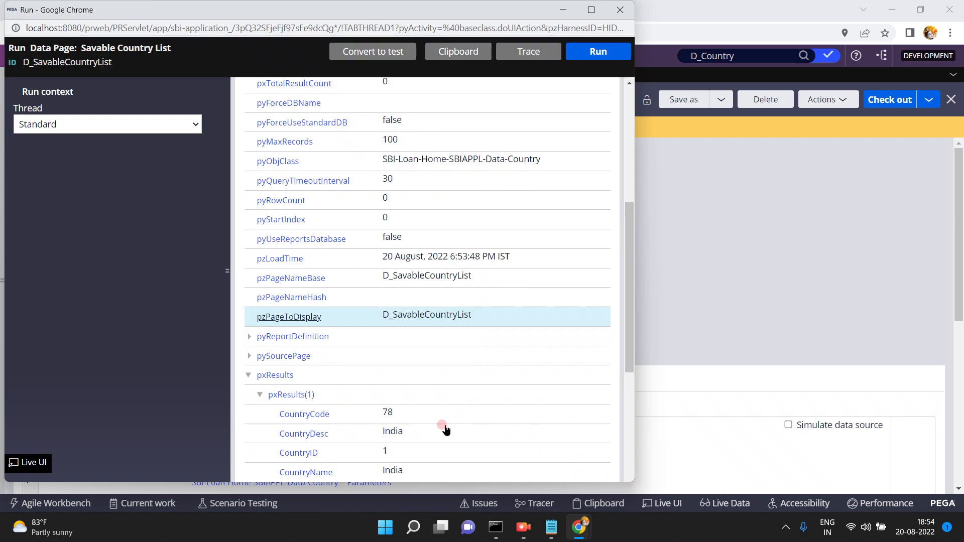
# Collapse the first pxResults entry in the run results to review the list of result pages.
pyautogui.click(794, 322)
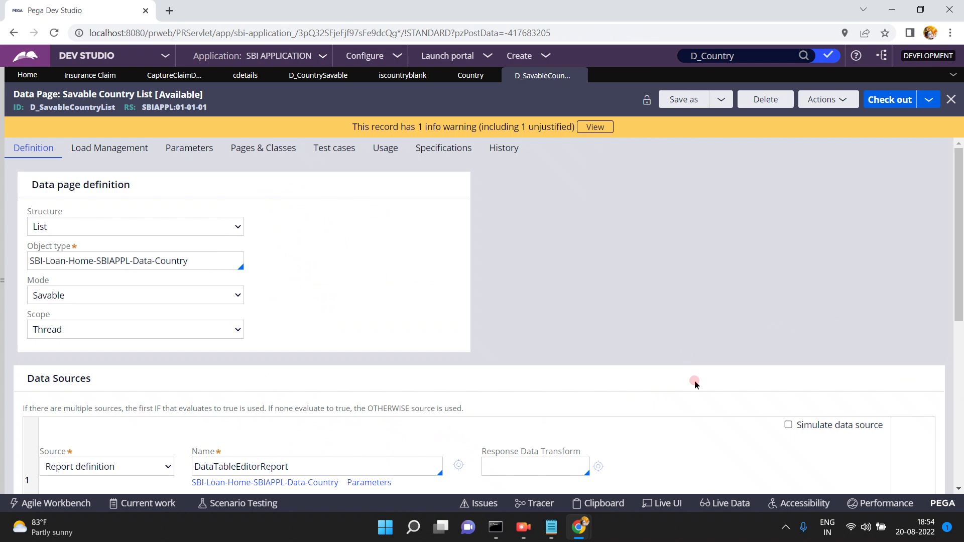
pyautogui.moveTo(594, 532)
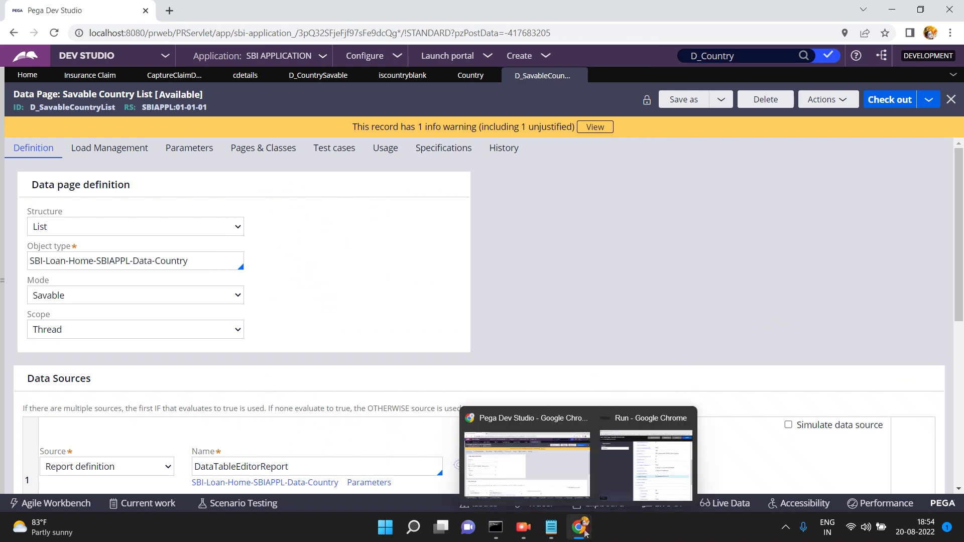
pyautogui.click(642, 494)
pyautogui.click(261, 394)
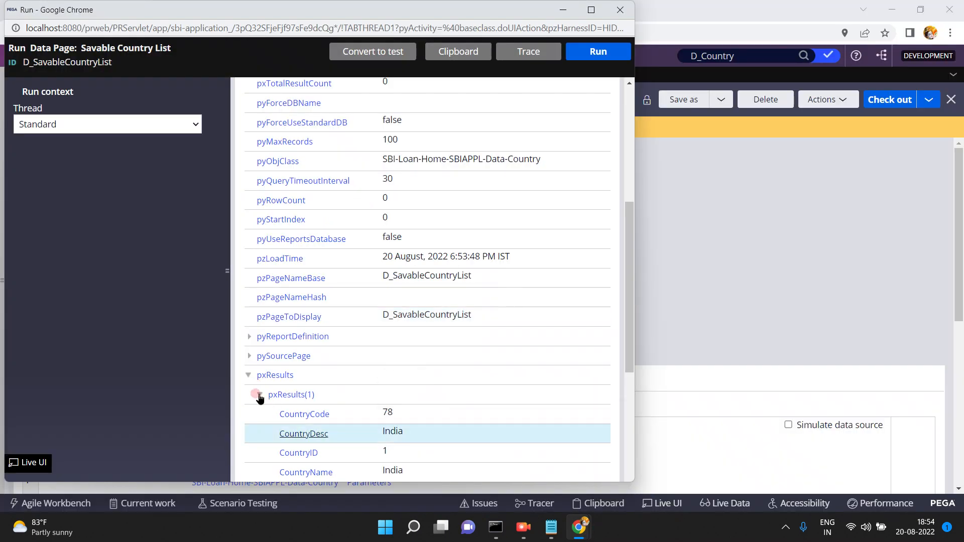
pyautogui.click(259, 416)
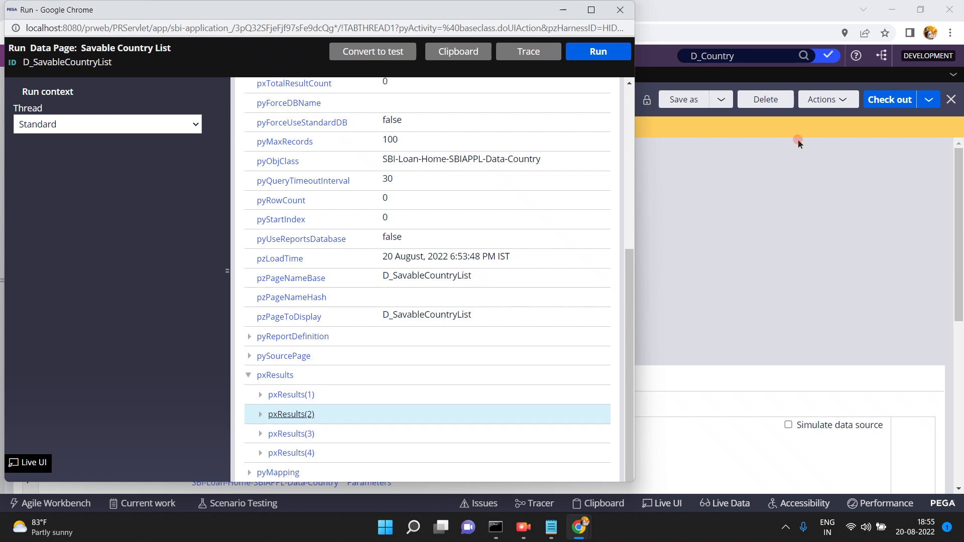
# Examine the available save types in the Savable Country List data page's data save options.
pyautogui.click(848, 329)
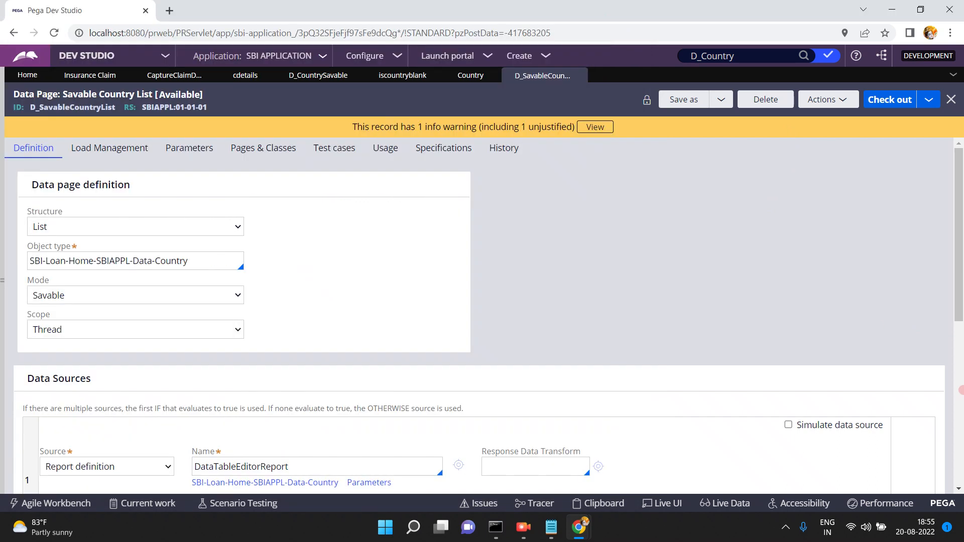
pyautogui.scroll(-6, 847, 329)
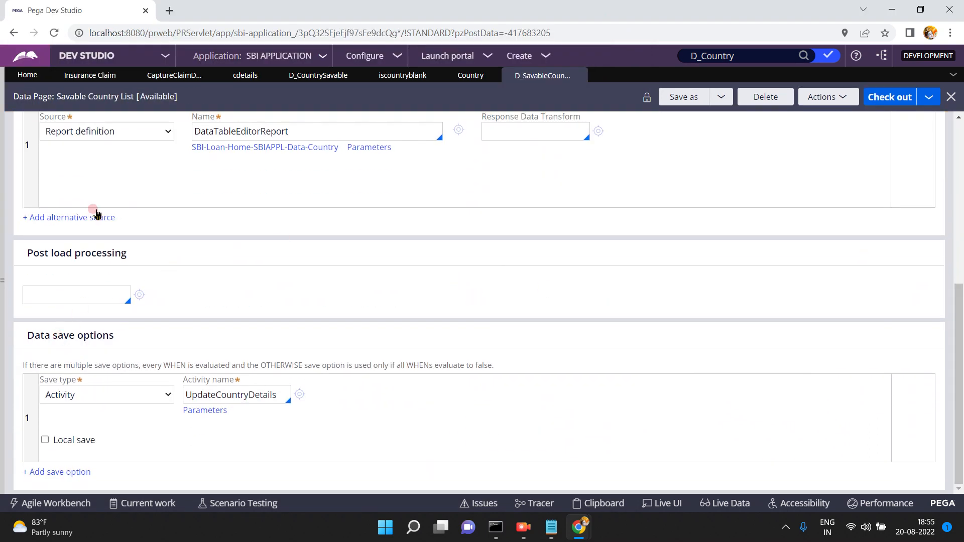
pyautogui.click(70, 395)
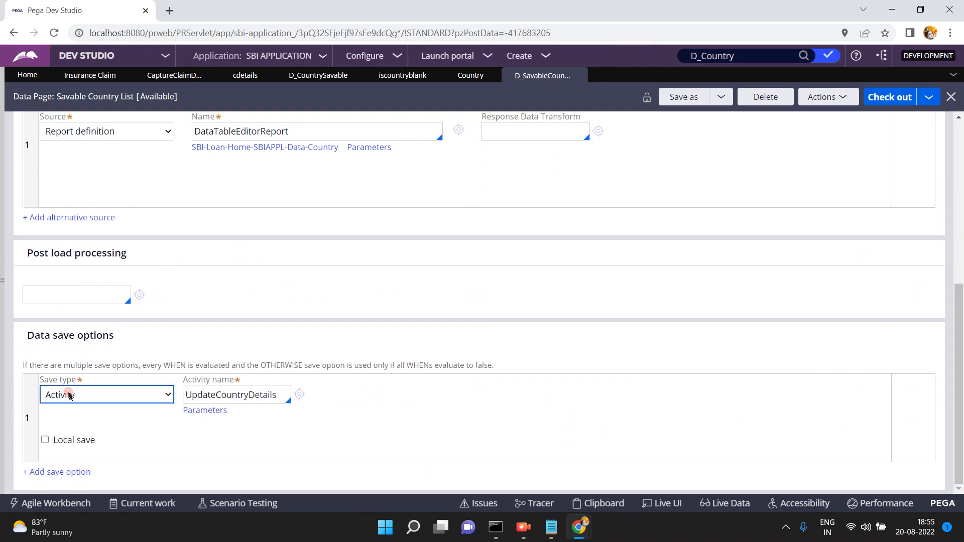
pyautogui.click(69, 395)
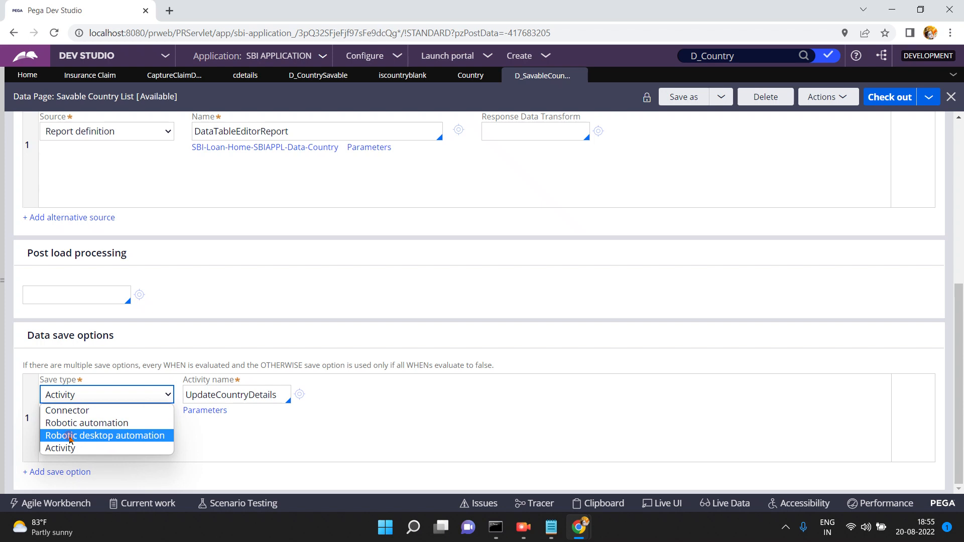
pyautogui.click(186, 306)
pyautogui.click(105, 396)
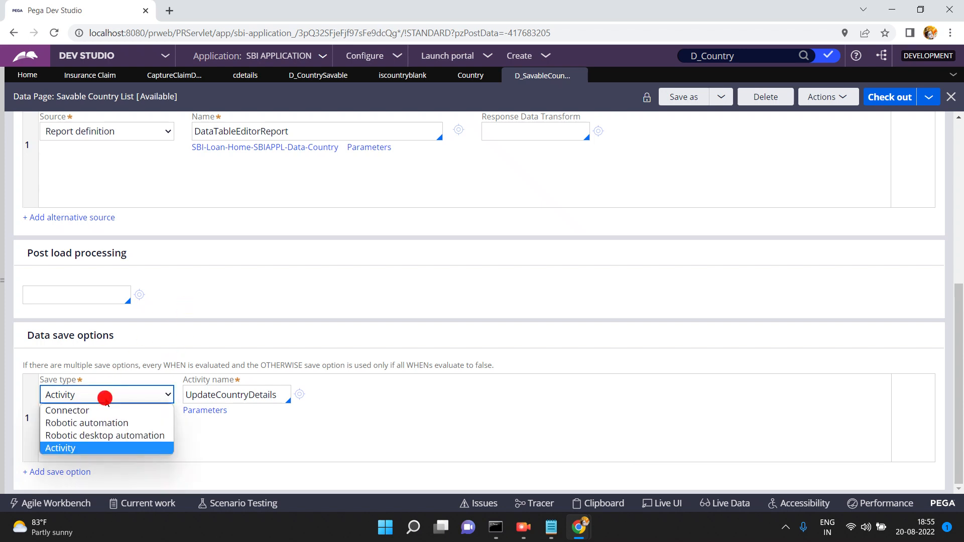
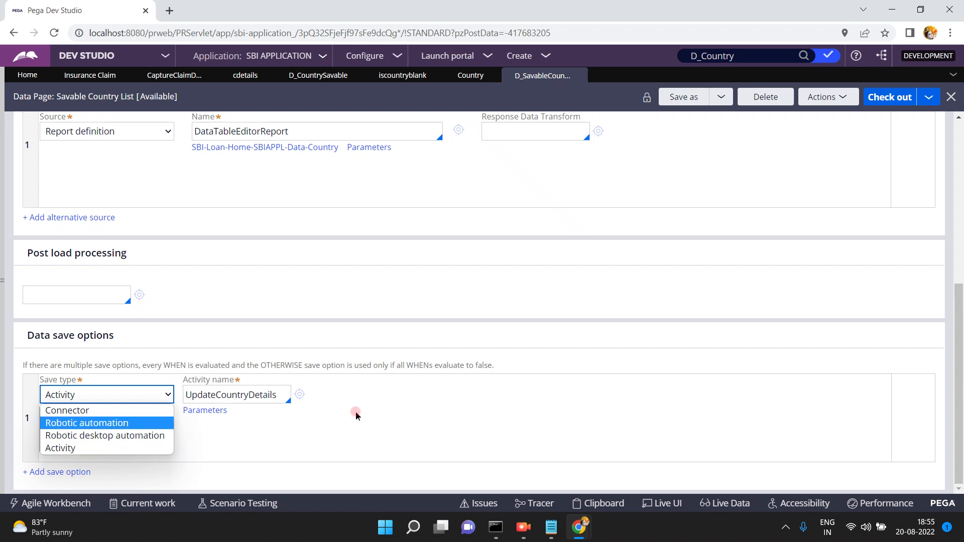
# Review the data page's definition settings and the activity assigned in its data save options.
pyautogui.click(961, 178)
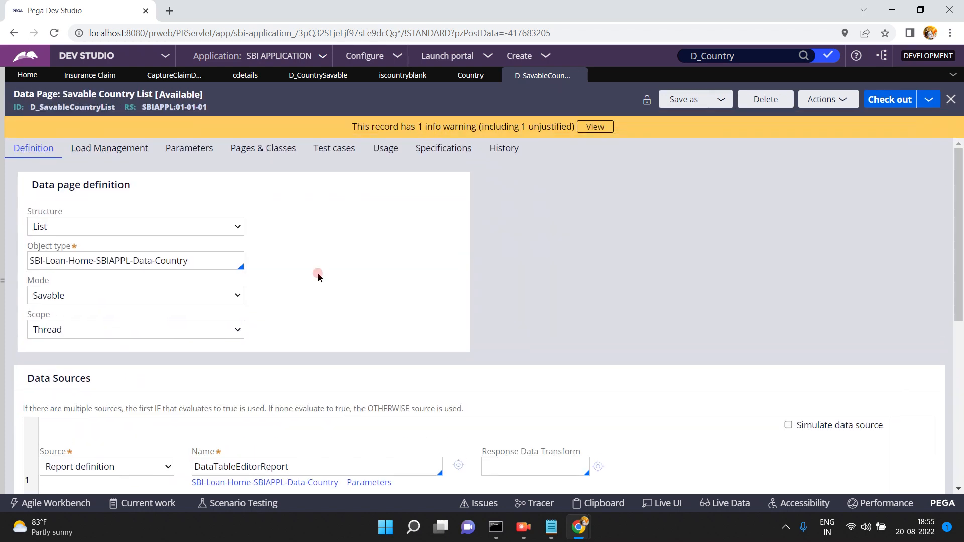
pyautogui.click(57, 277)
pyautogui.scroll(-6, 960, 419)
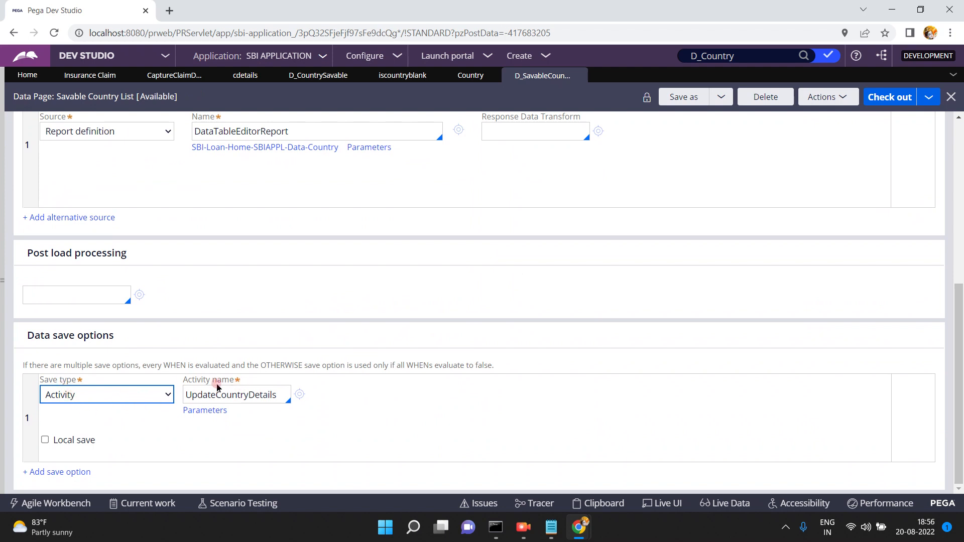
pyautogui.doubleClick(222, 396)
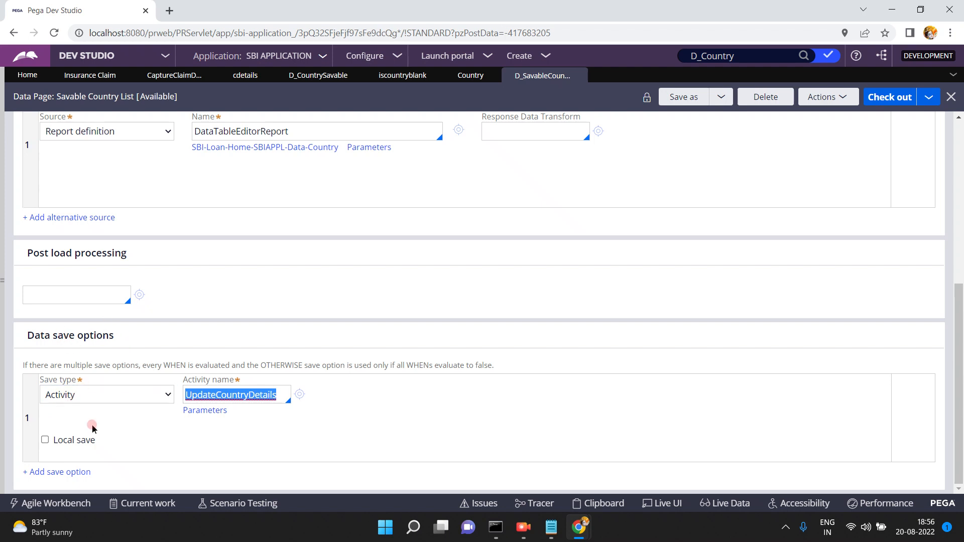
pyautogui.click(93, 402)
# Open the UpdateCountryDetails activity and compare its Primary.pxResults step page with the pxResults entries in the run results.
pyautogui.click(299, 395)
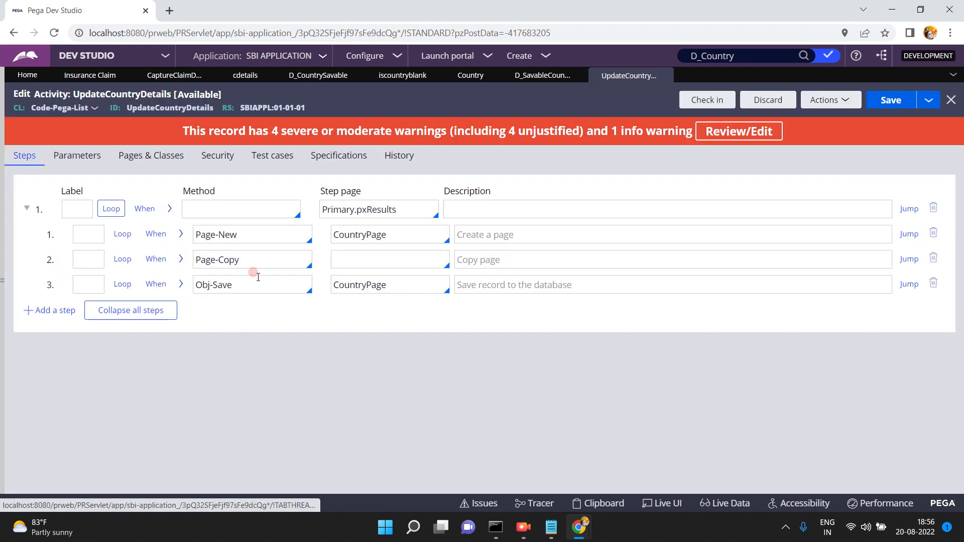
pyautogui.doubleClick(334, 209)
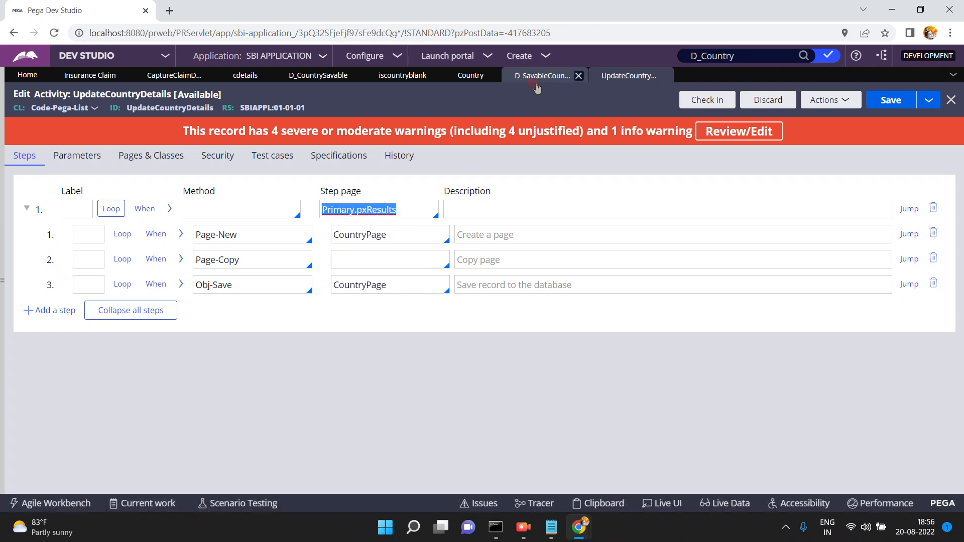
pyautogui.moveTo(580, 528)
pyautogui.click(649, 478)
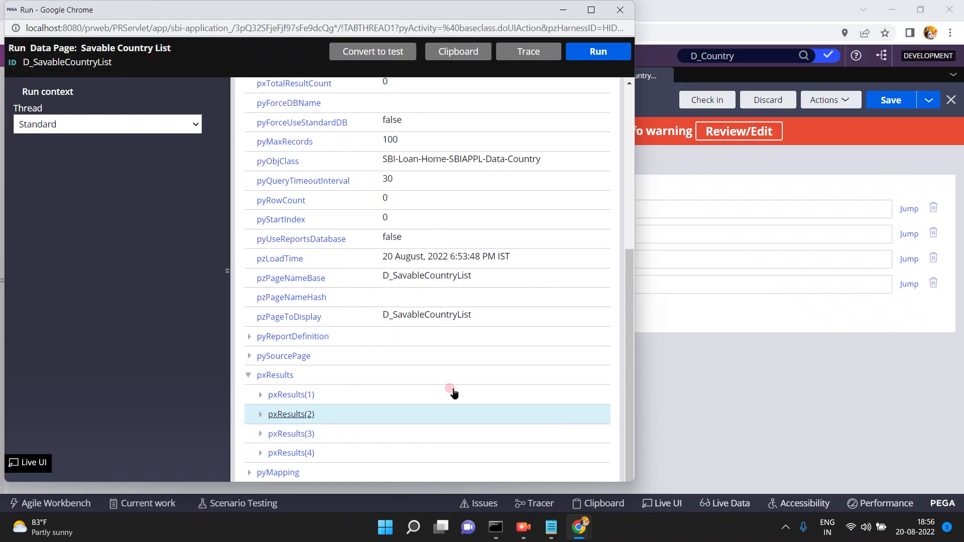
pyautogui.click(739, 376)
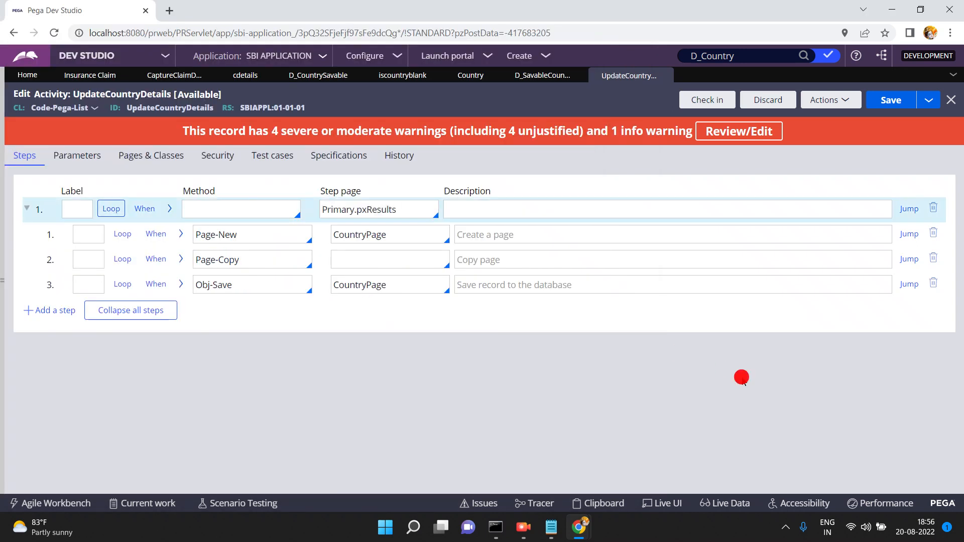
# Review the D_SavableCountryList data page's structure, mode and data save options again.
pyautogui.click(543, 76)
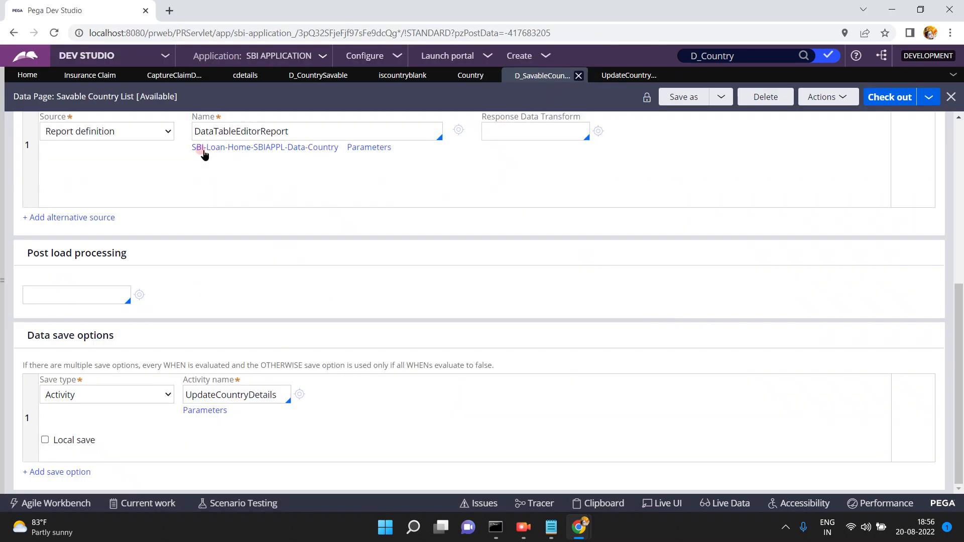
pyautogui.scroll(10, 668, 155)
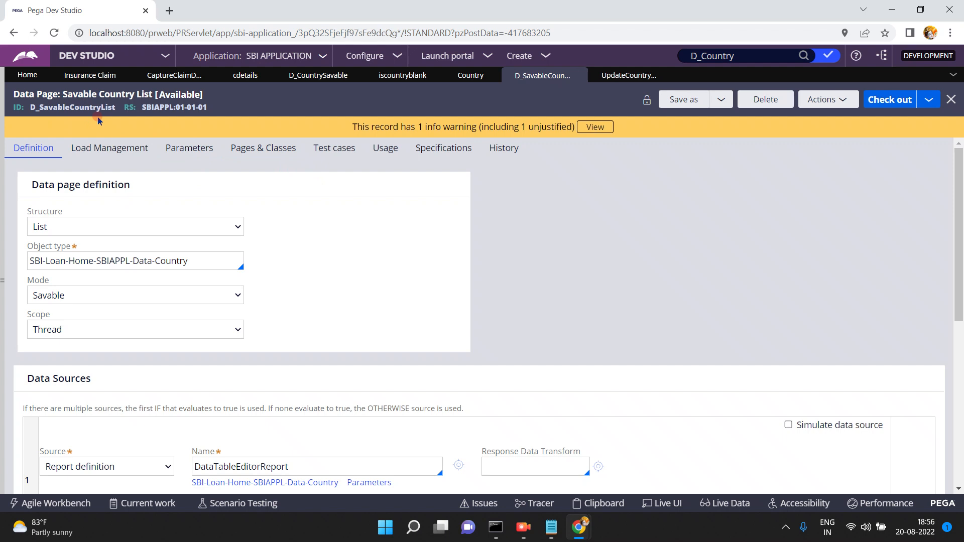
pyautogui.click(52, 232)
pyautogui.scroll(-6, 936, 308)
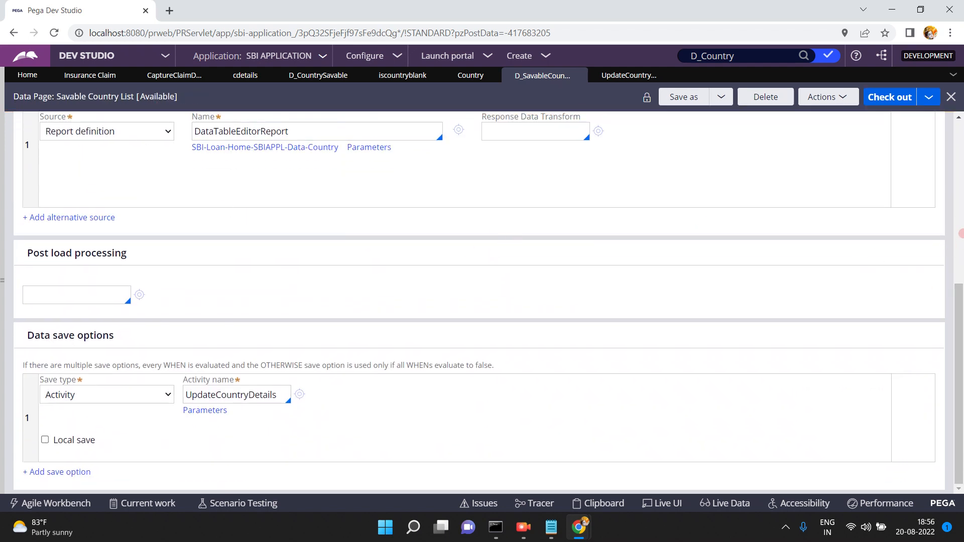
pyautogui.click(960, 236)
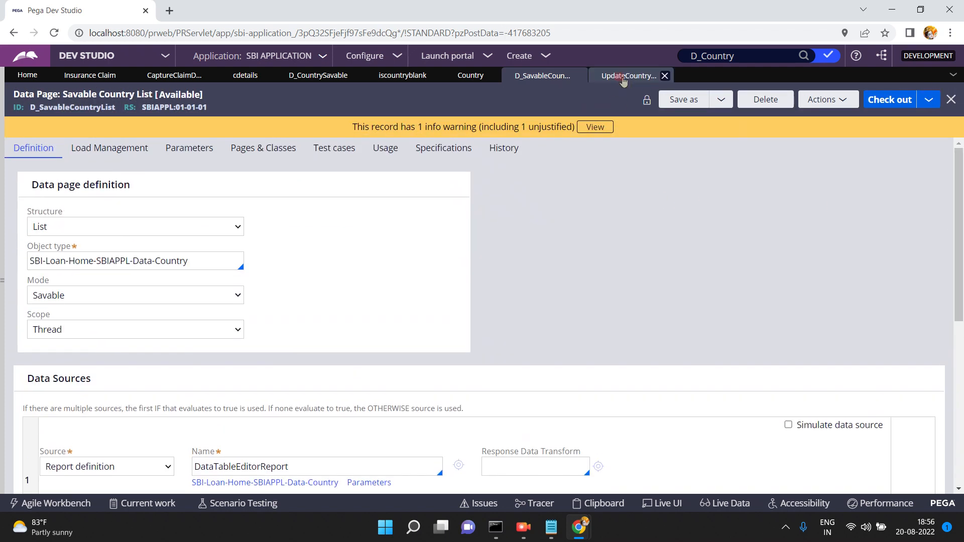
pyautogui.click(960, 408)
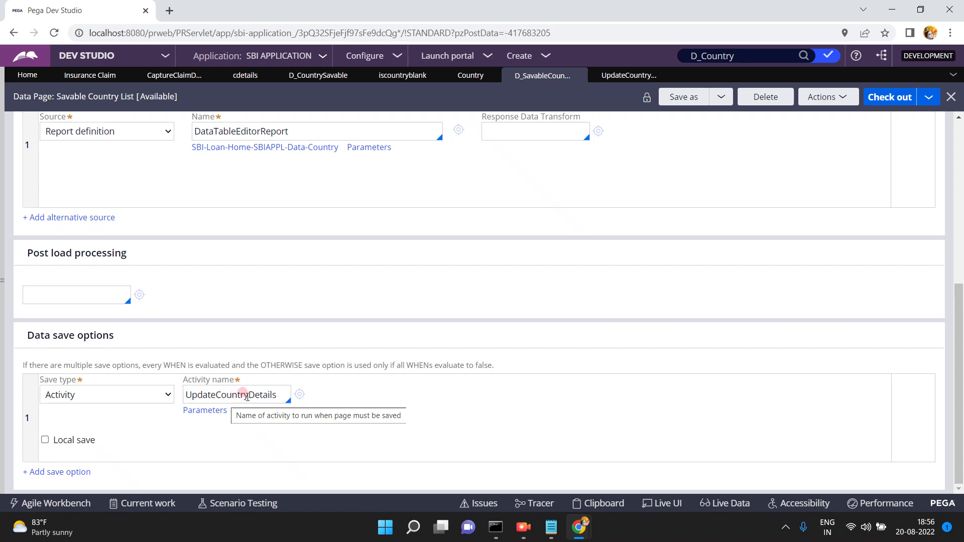
# Cross-check the data page's save activity and report source against the looping pxResults step in UpdateCountryDetails.
pyautogui.doubleClick(277, 396)
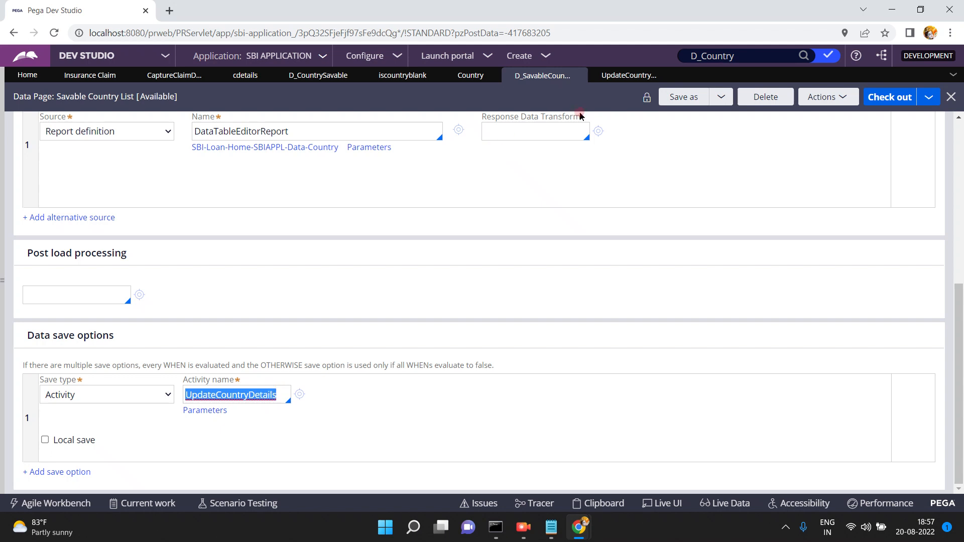
pyautogui.click(622, 76)
pyautogui.doubleClick(391, 209)
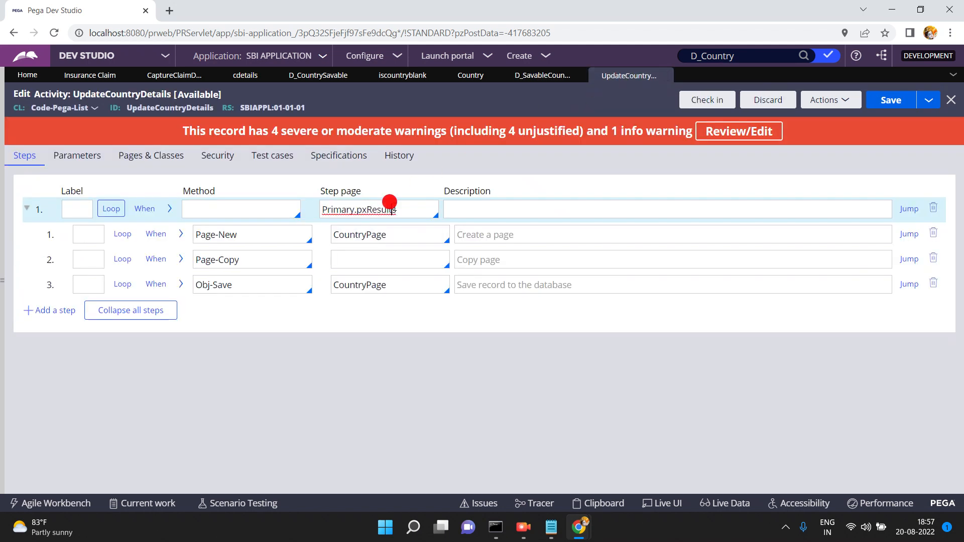
pyautogui.click(542, 76)
pyautogui.click(316, 122)
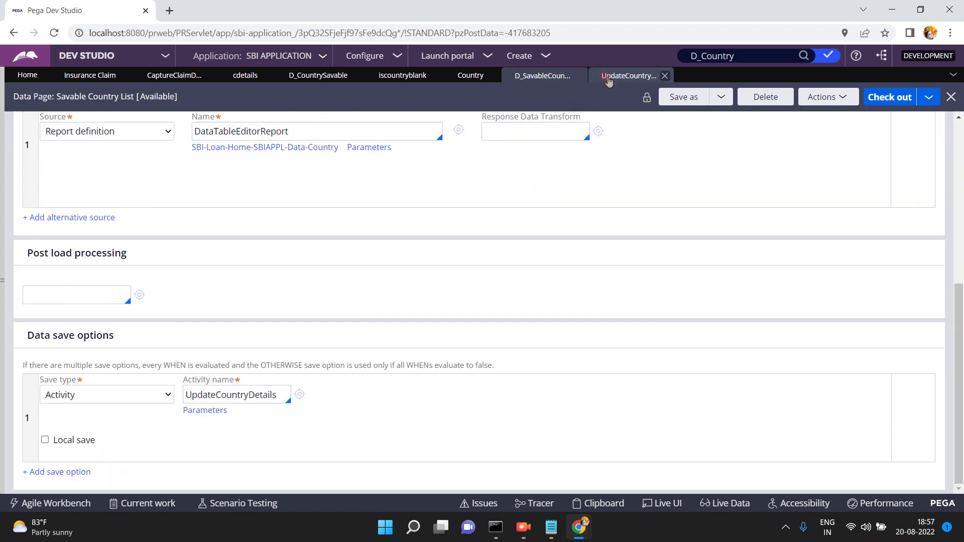
pyautogui.click(653, 75)
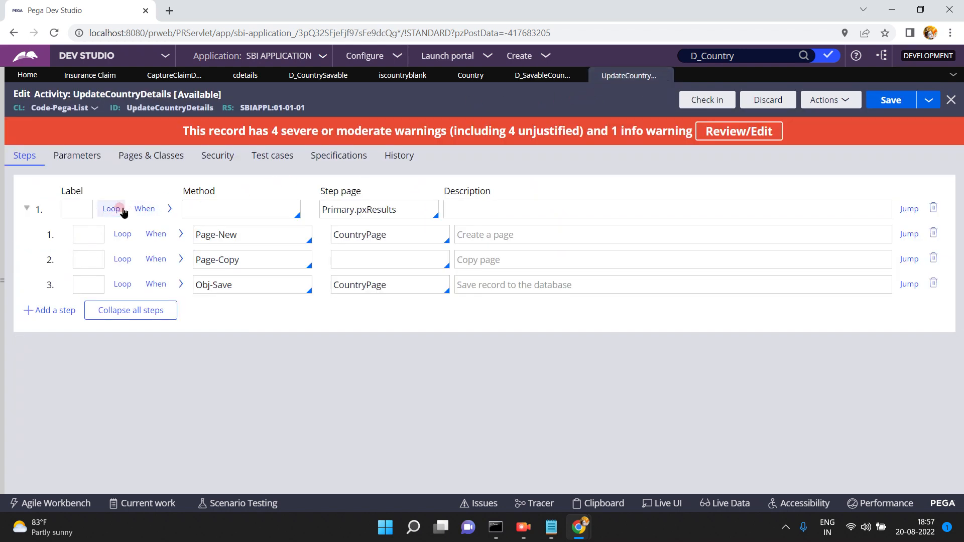
# Examine the Primary.pxResults loop in UpdateCountryDetails and the CountryPage step pages of its nested Page-New and Obj-Save steps.
pyautogui.click(376, 210)
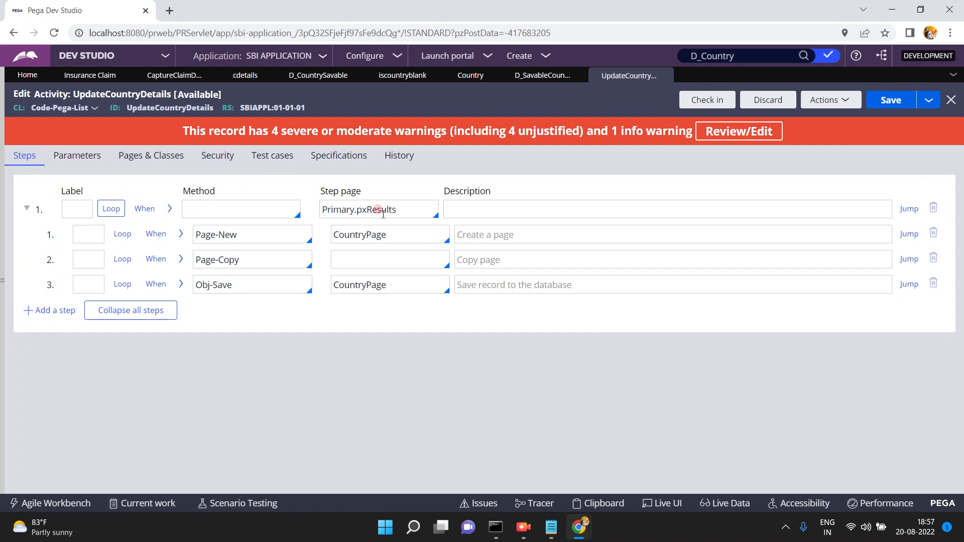
pyautogui.click(411, 234)
pyautogui.doubleClick(411, 234)
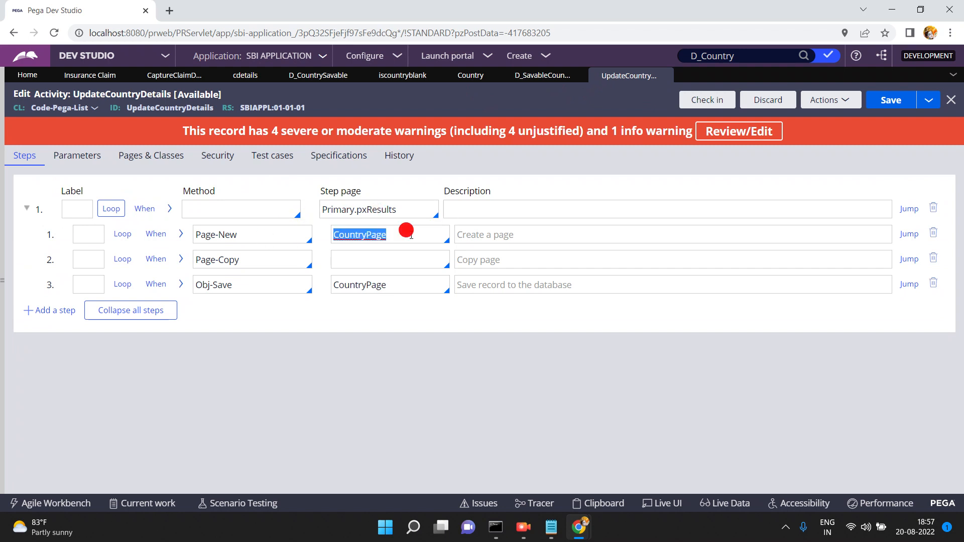
pyautogui.doubleClick(399, 206)
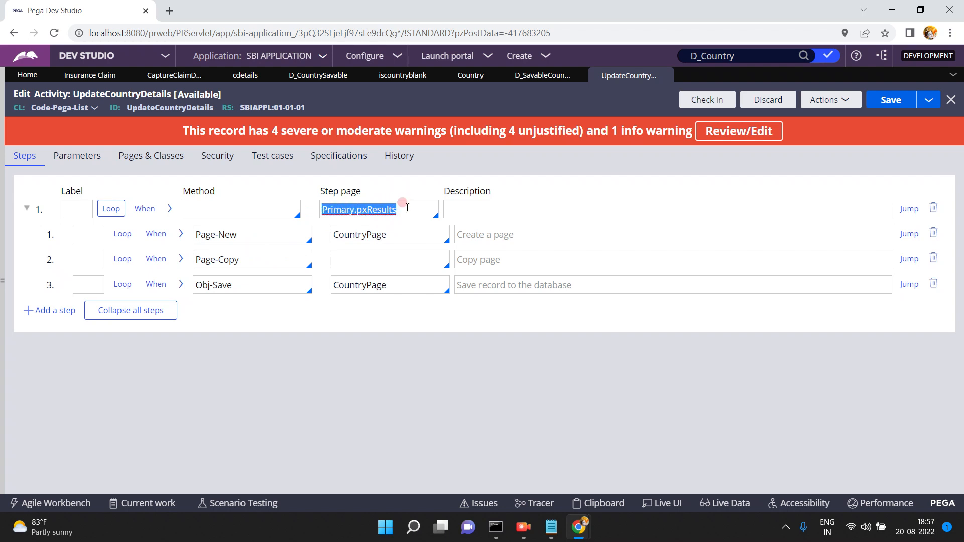
pyautogui.click(404, 207)
pyautogui.doubleClick(347, 232)
pyautogui.tripleClick(234, 276)
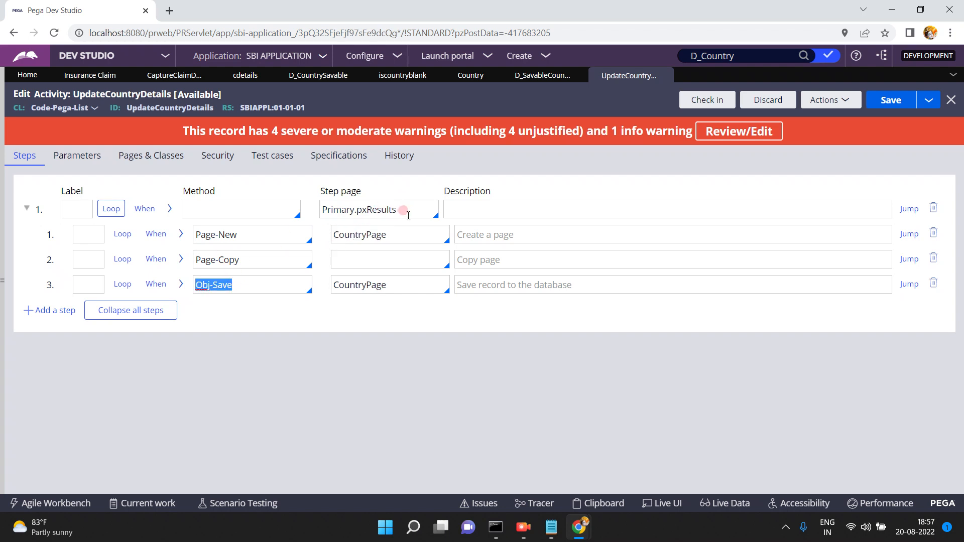
pyautogui.doubleClick(374, 207)
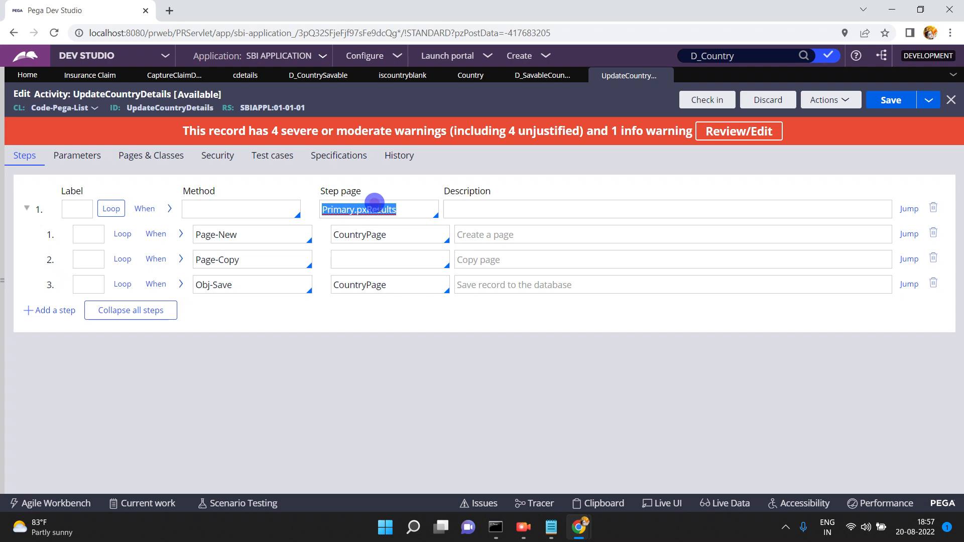
pyautogui.click(374, 204)
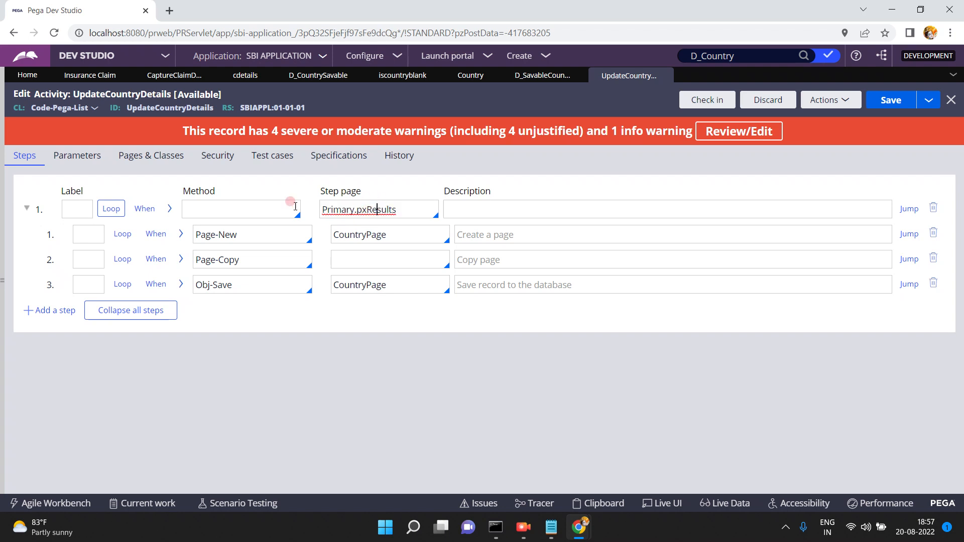
pyautogui.doubleClick(395, 208)
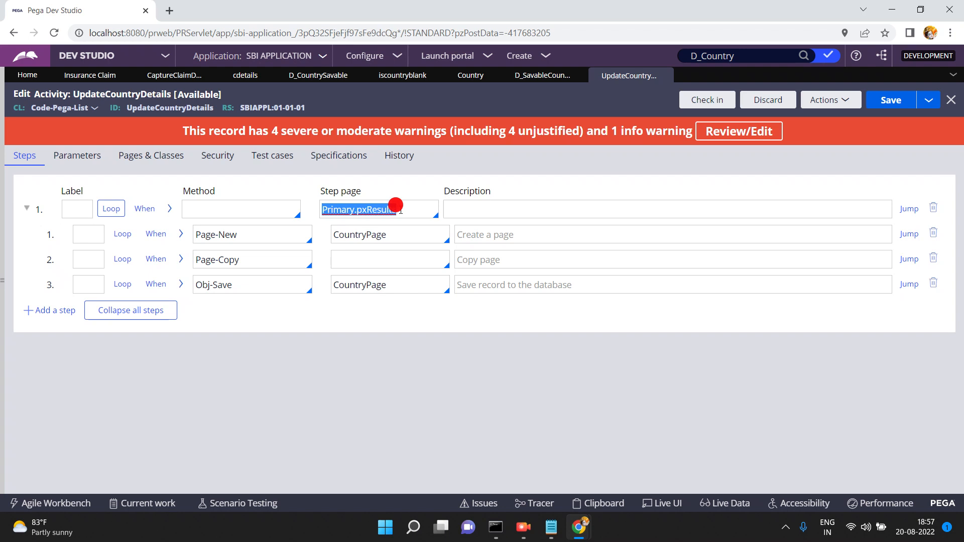
pyautogui.click(408, 208)
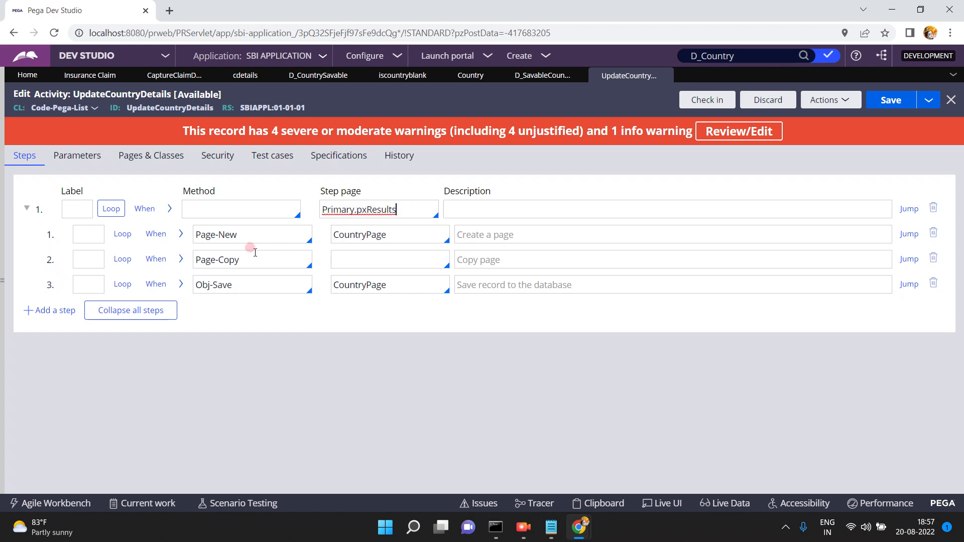
# Review the method parameters of the Page-Copy and Obj-Save steps, comparing the CopyInto page with the CountryPage step pages.
pyautogui.click(181, 260)
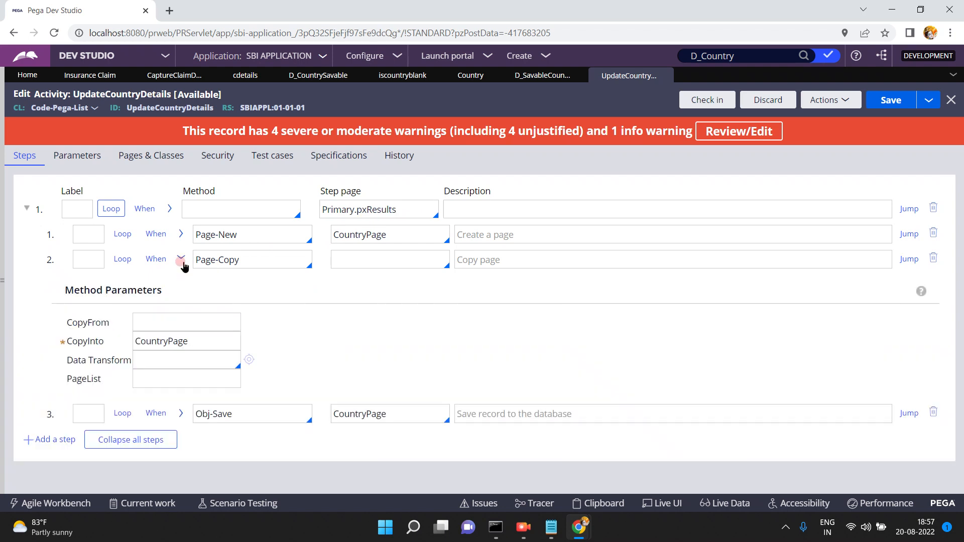
pyautogui.click(185, 339)
pyautogui.doubleClick(185, 339)
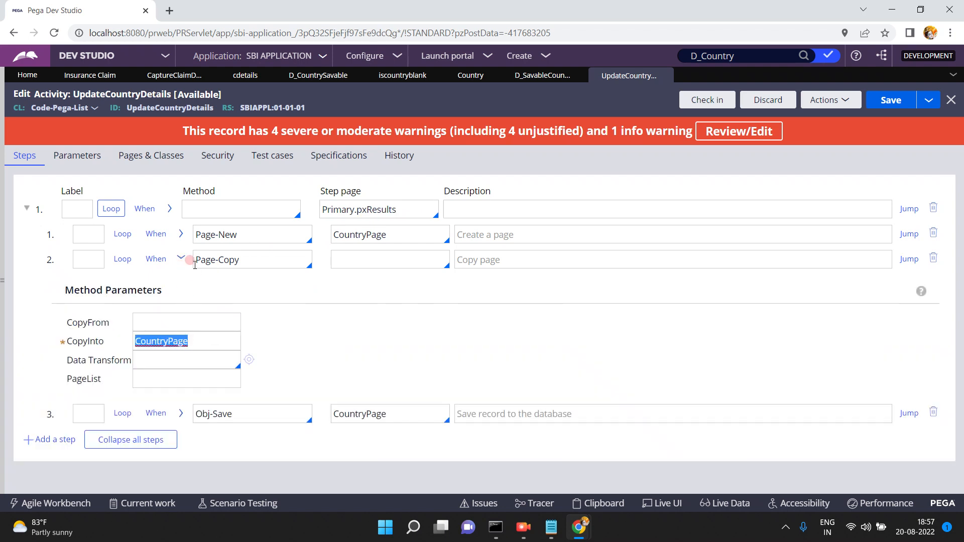
pyautogui.click(182, 259)
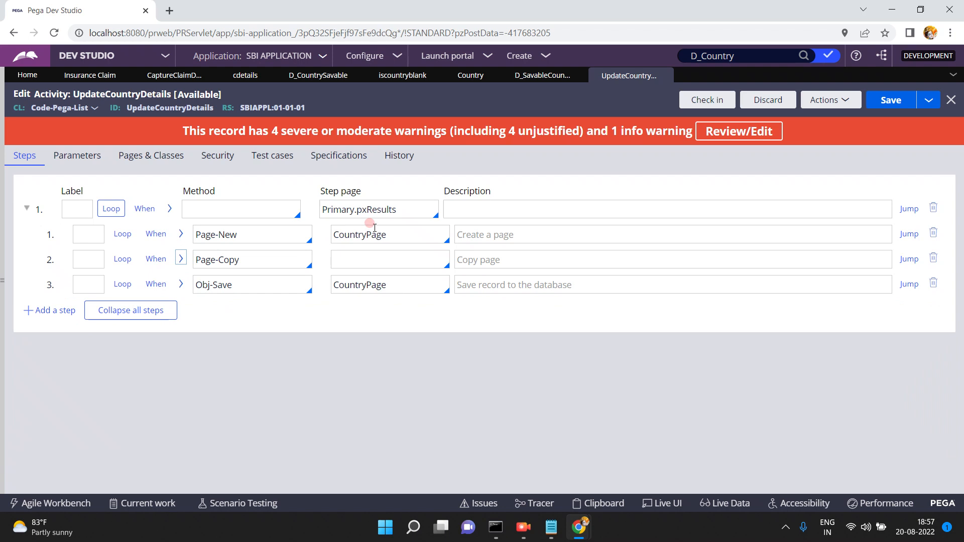
pyautogui.doubleClick(359, 229)
pyautogui.click(180, 259)
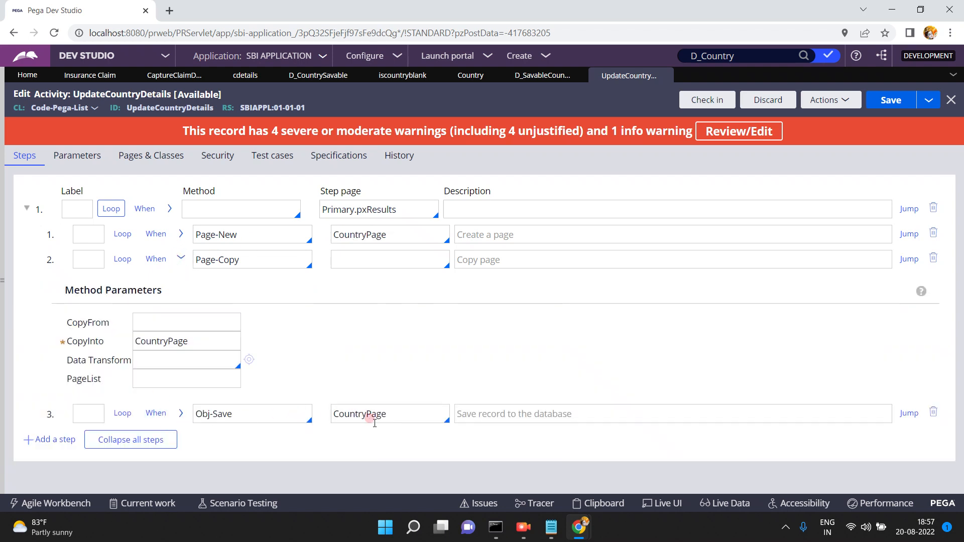
pyautogui.doubleClick(407, 417)
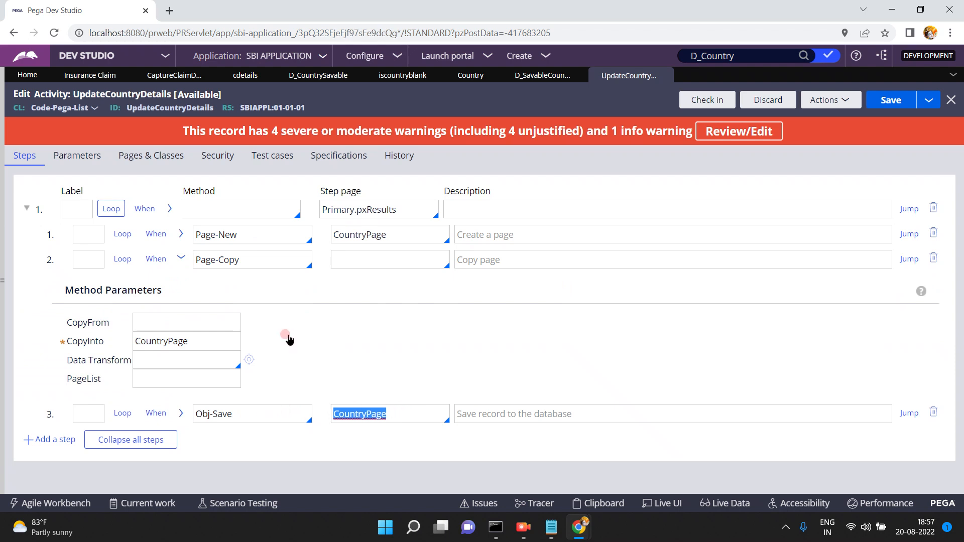
pyautogui.click(180, 413)
pyautogui.scroll(-2, 563, 426)
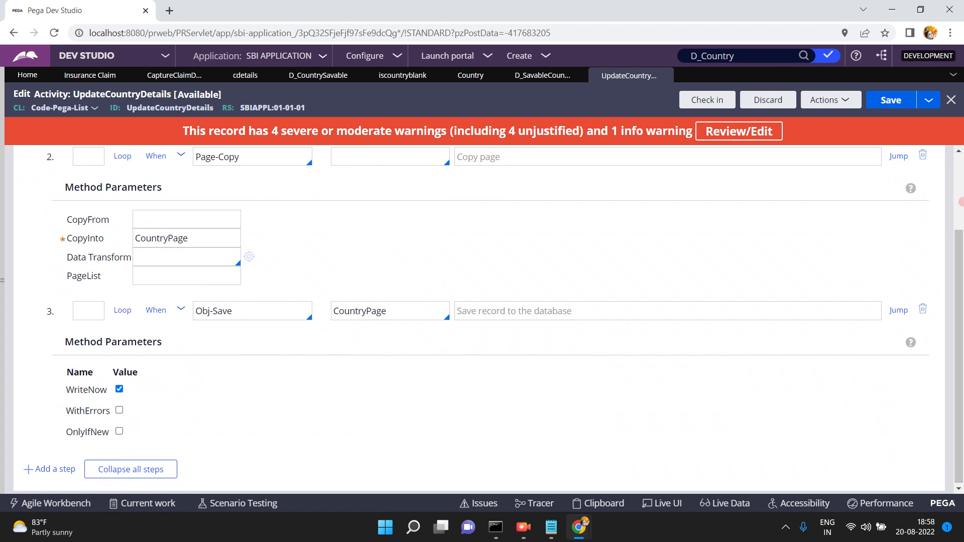
pyautogui.scroll(2, 618, 146)
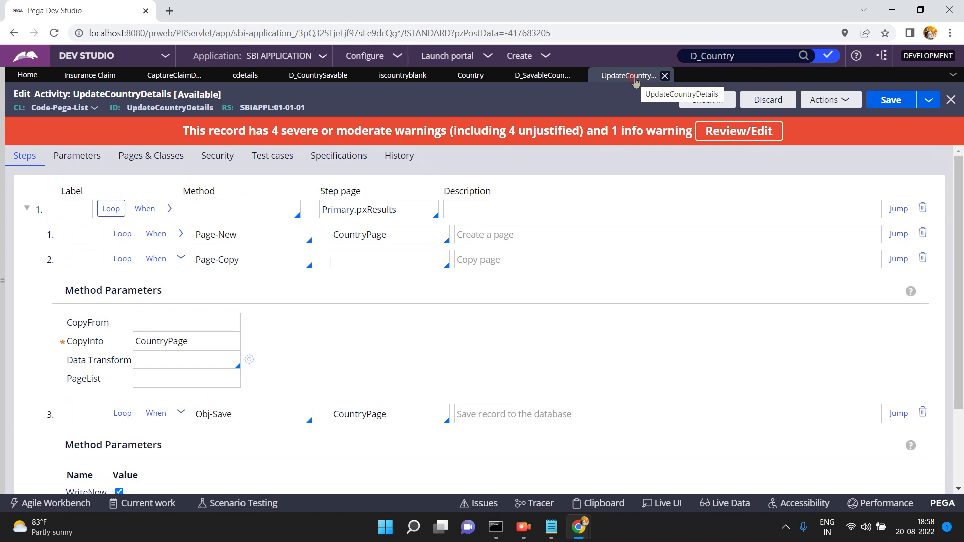
# Review the D_SavableCountryList data page's definition and data save options against the UpdateCountryDetails activity.
pyautogui.click(531, 83)
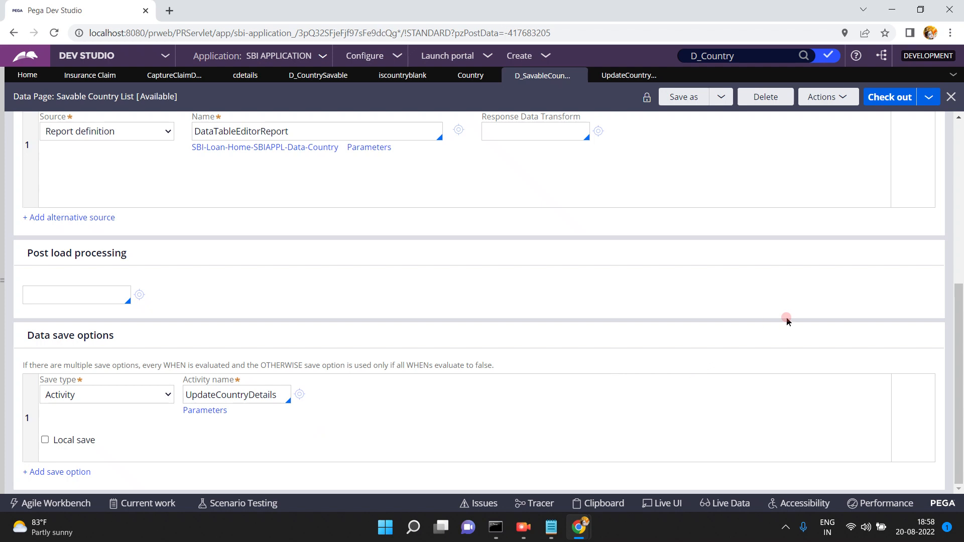
pyautogui.click(960, 178)
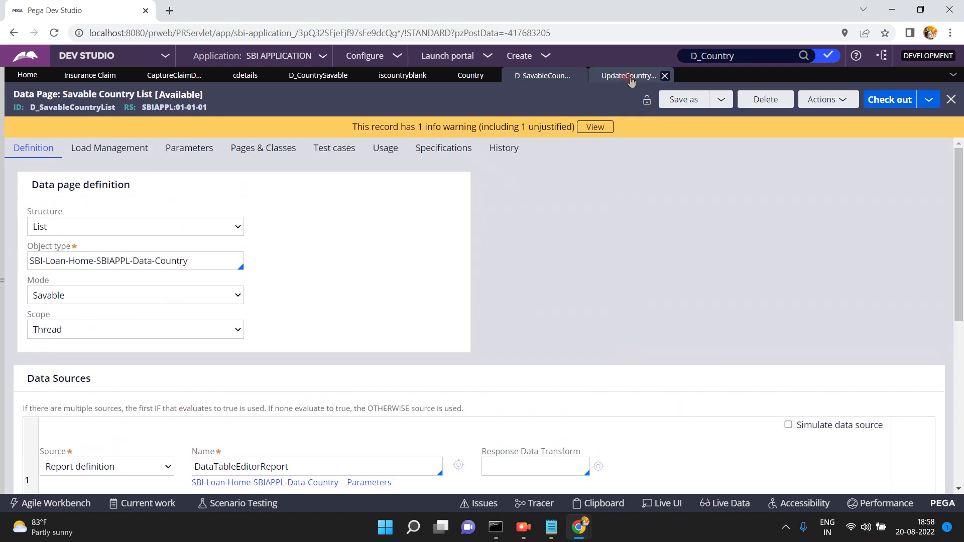
pyautogui.click(630, 75)
pyautogui.click(537, 76)
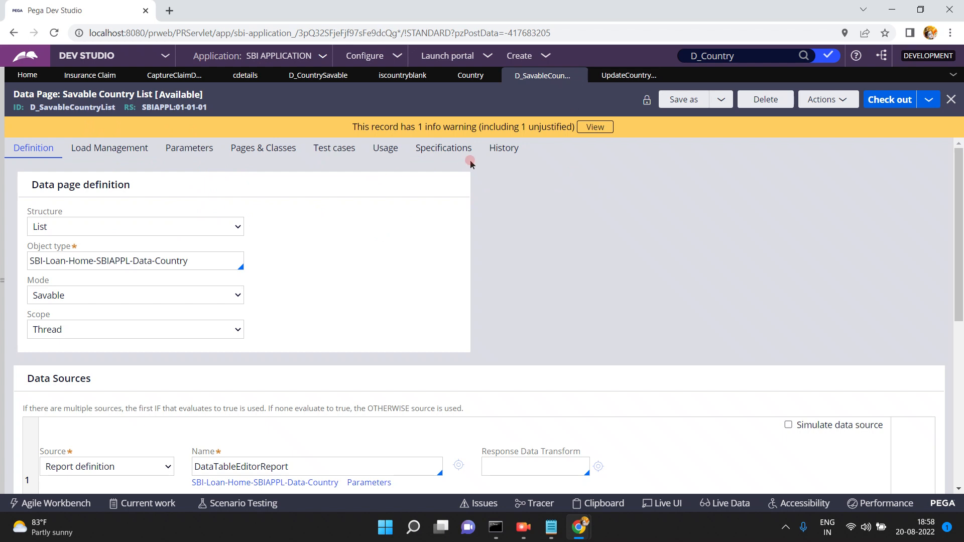
# Open the Updatedpage activity of the InsuranceClaim class from the checked-out records and check its loop's step page.
pyautogui.click(830, 56)
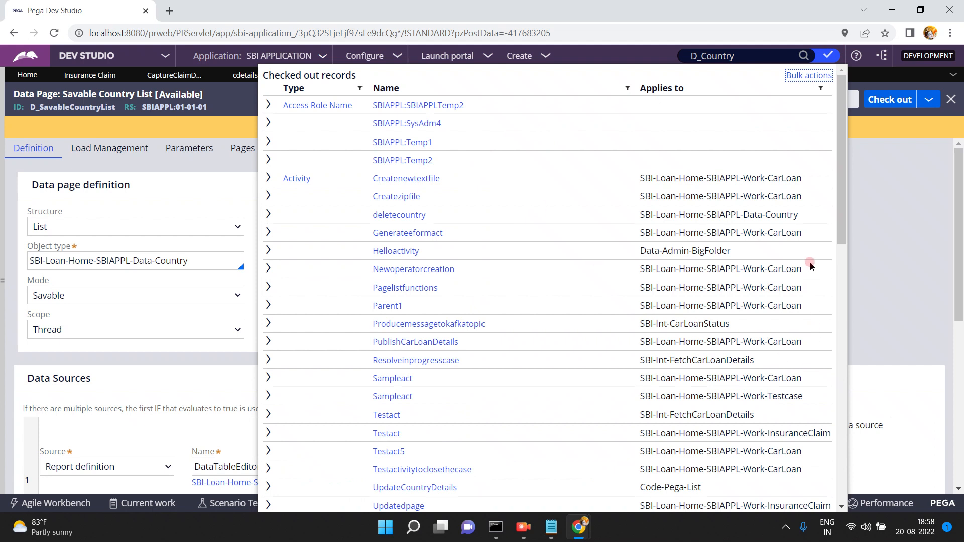
pyautogui.moveTo(843, 235); pyautogui.dragTo(847, 272)
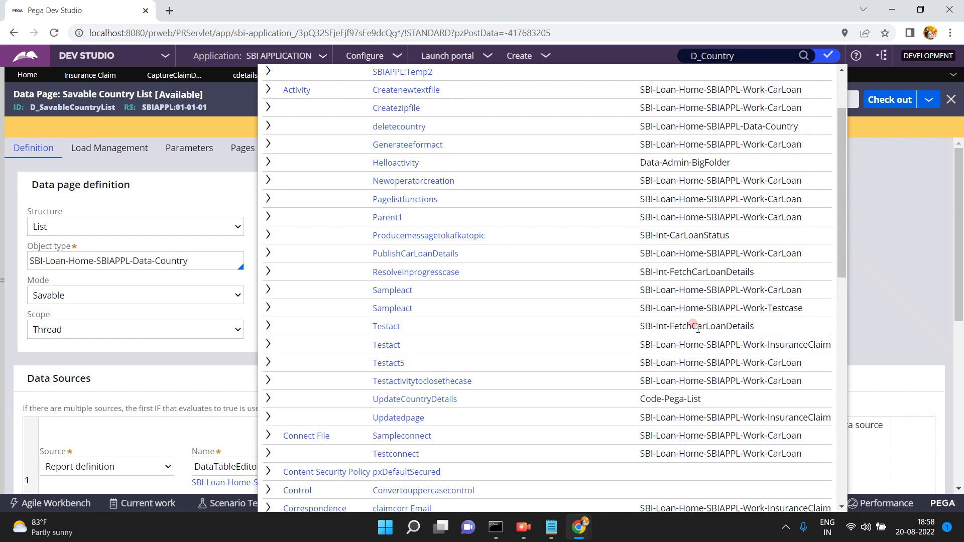
pyautogui.click(398, 420)
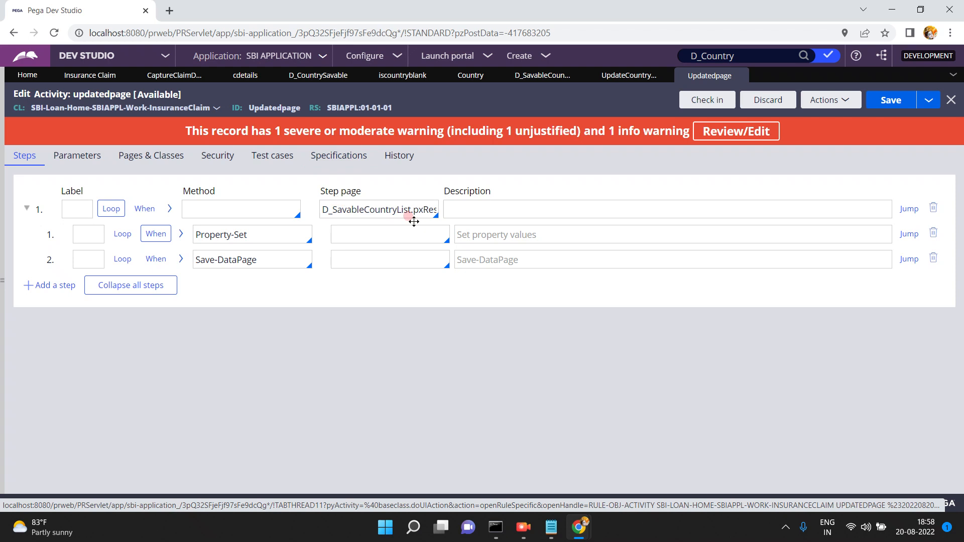
pyautogui.click(343, 211)
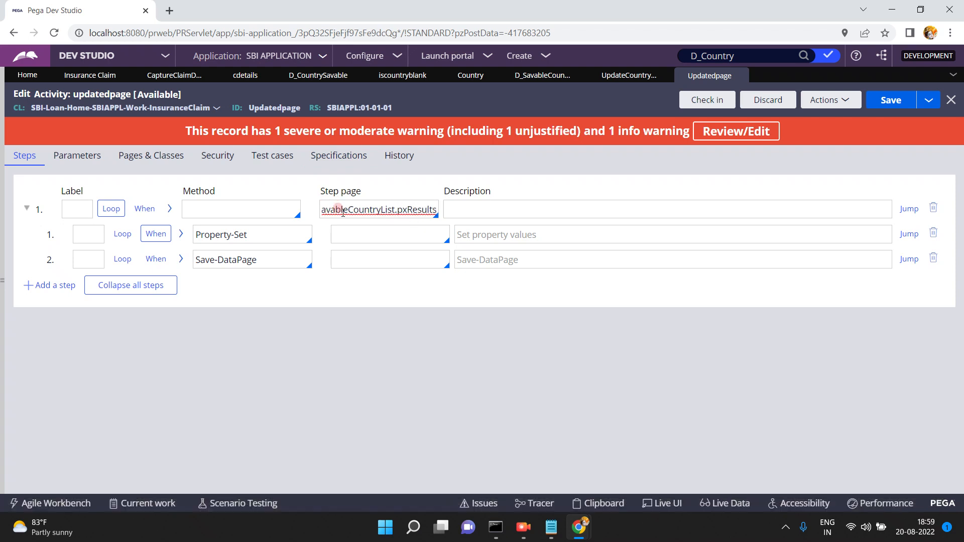
# Comment out the Save-DataPage step with a // label, save the activity and inspect the loop's D_SavableCountryList.pxResults step page.
pyautogui.click(81, 261)
pyautogui.write('//')
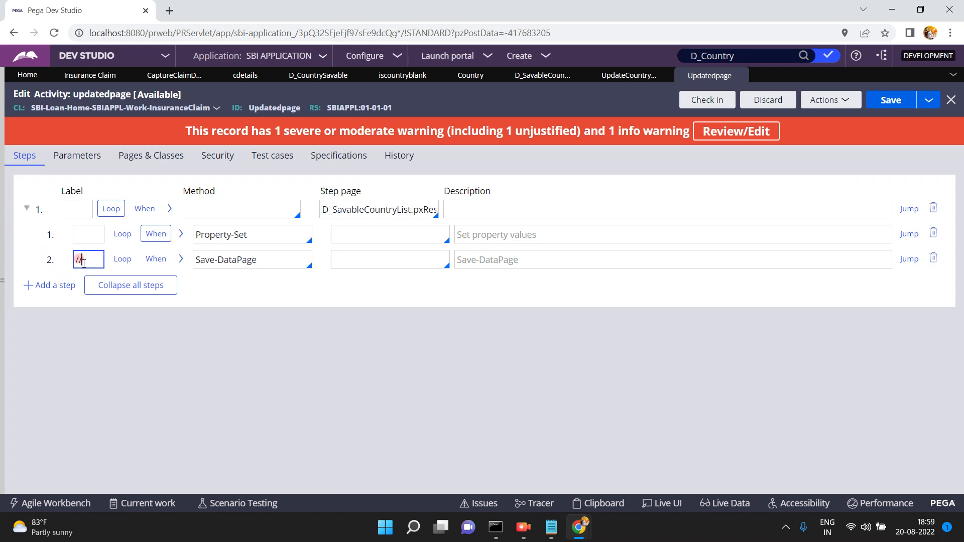
pyautogui.click(885, 101)
pyautogui.click(351, 210)
pyautogui.doubleClick(356, 210)
pyautogui.click(356, 213)
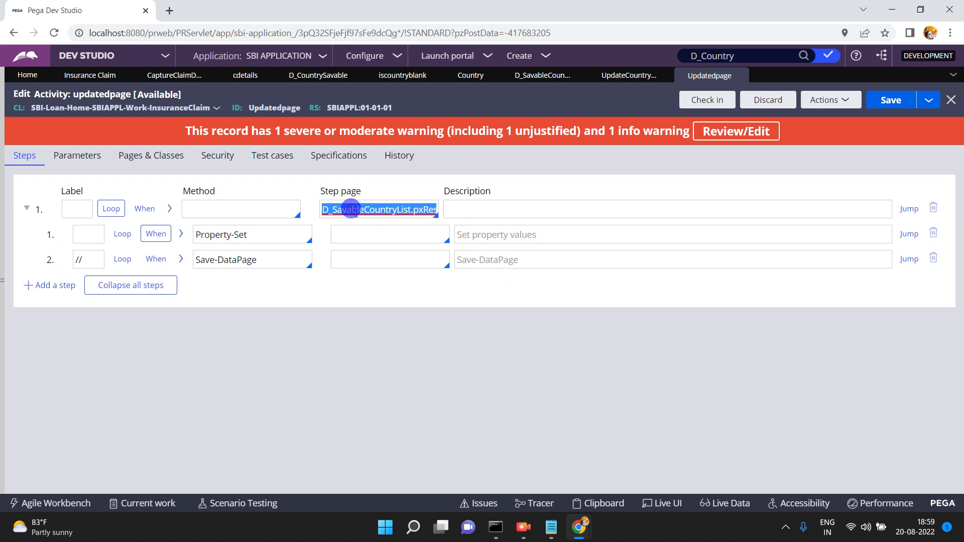
pyautogui.click(356, 212)
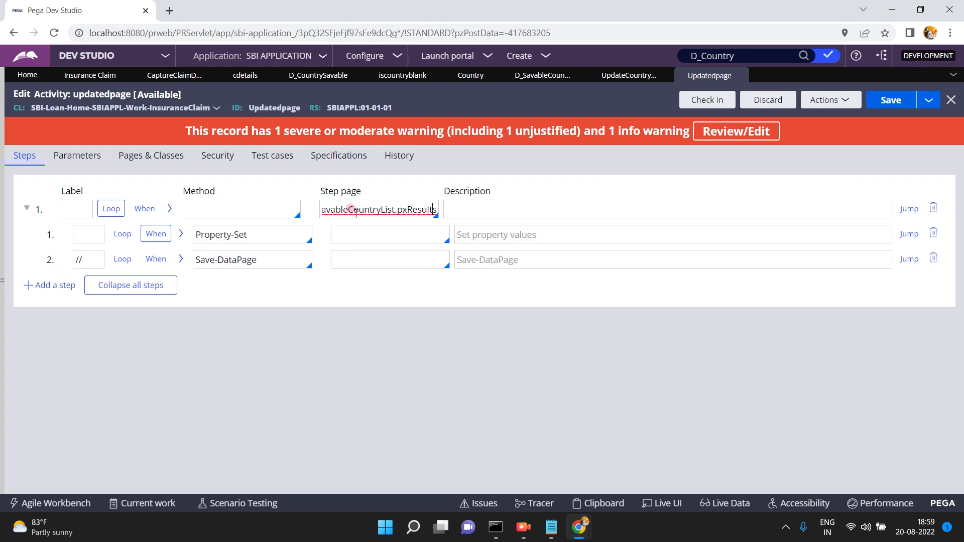
pyautogui.press('Home')
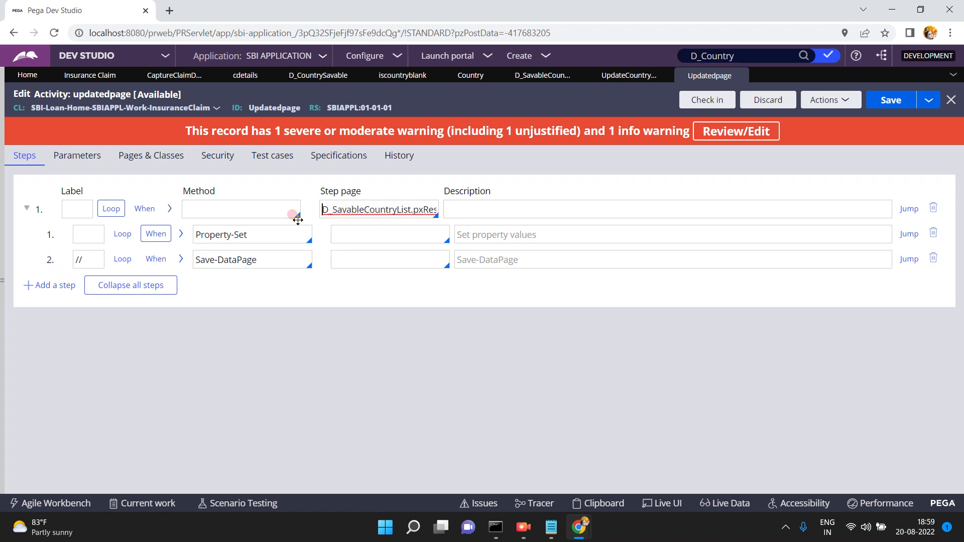
# Change the Property-Set step's When condition to .CountryDesc=="Germany" and submit it.
pyautogui.click(181, 233)
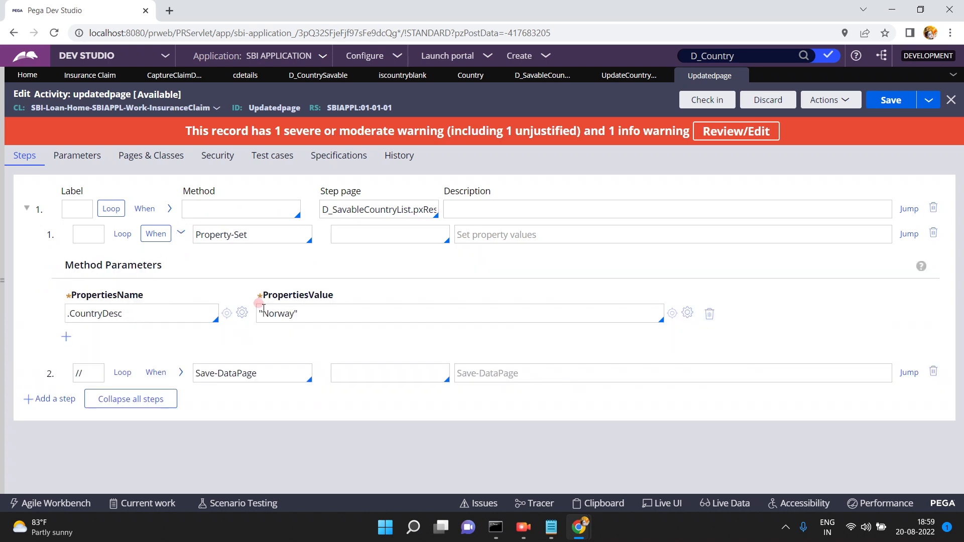
pyautogui.click(160, 233)
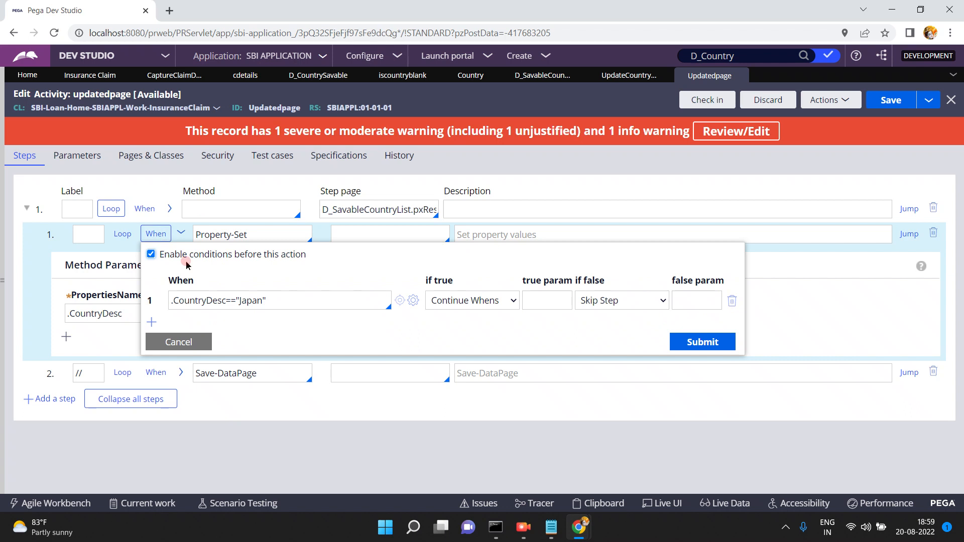
pyautogui.doubleClick(250, 301)
pyautogui.write('Ger')
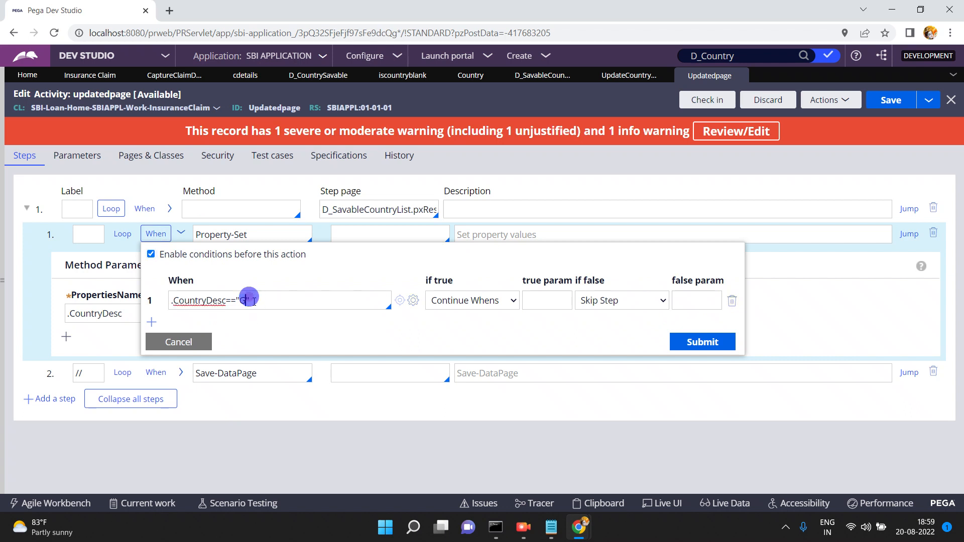
pyautogui.write('many')
pyautogui.click(692, 342)
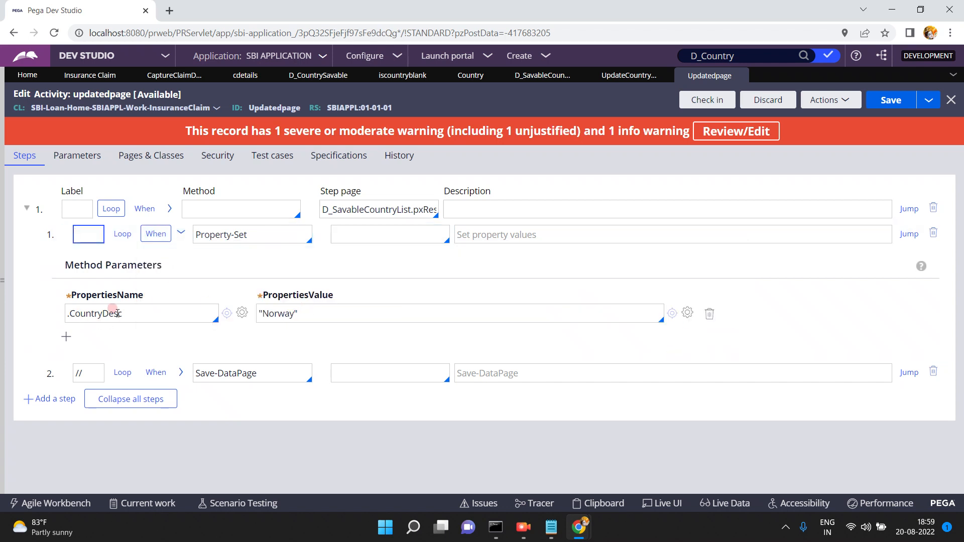
# Add a second property to the Property-Set step, setting .CountryName to "Norway", and collapse the step's parameters.
pyautogui.click(66, 336)
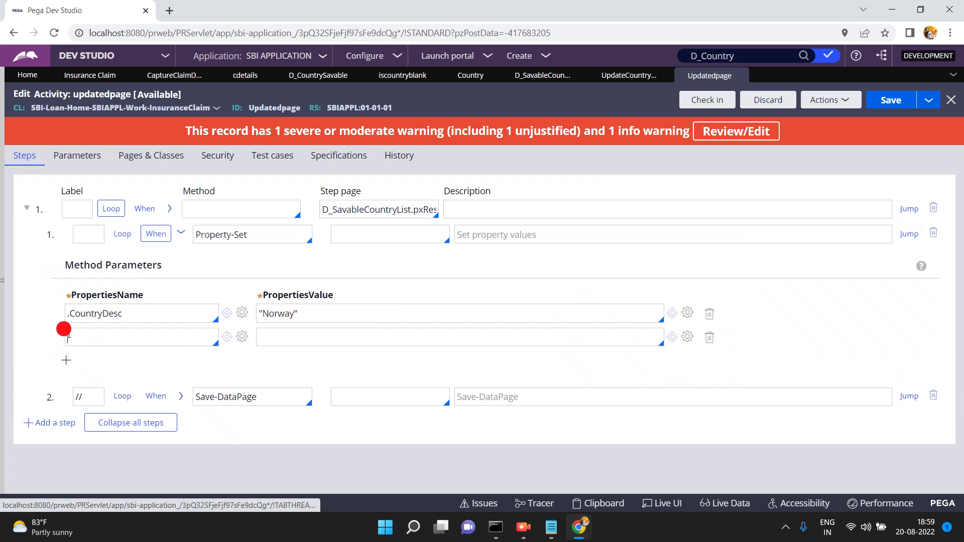
pyautogui.tripleClick(137, 314)
pyautogui.hotkey('ctrl', 'c')
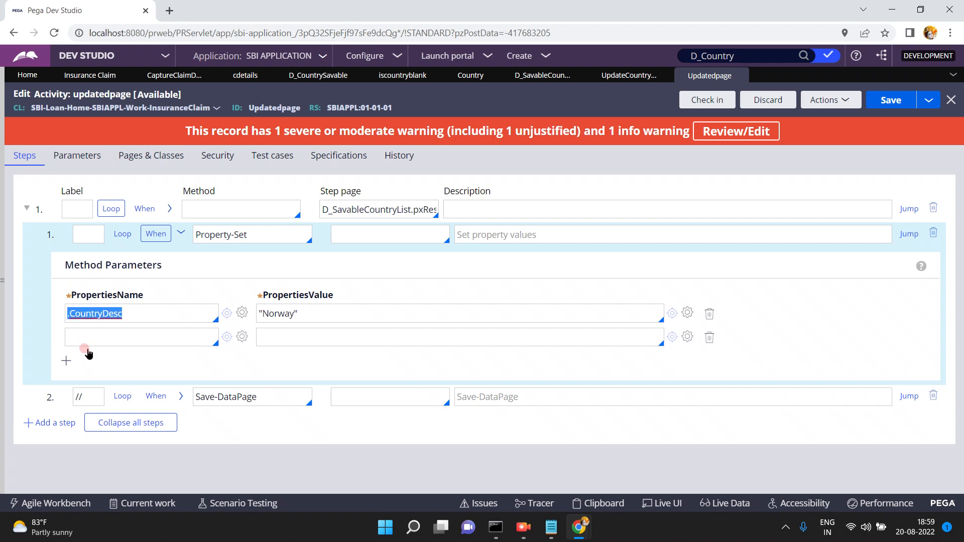
pyautogui.click(88, 340)
pyautogui.hotkey('ctrl', 'v')
pyautogui.press('BackSpace')
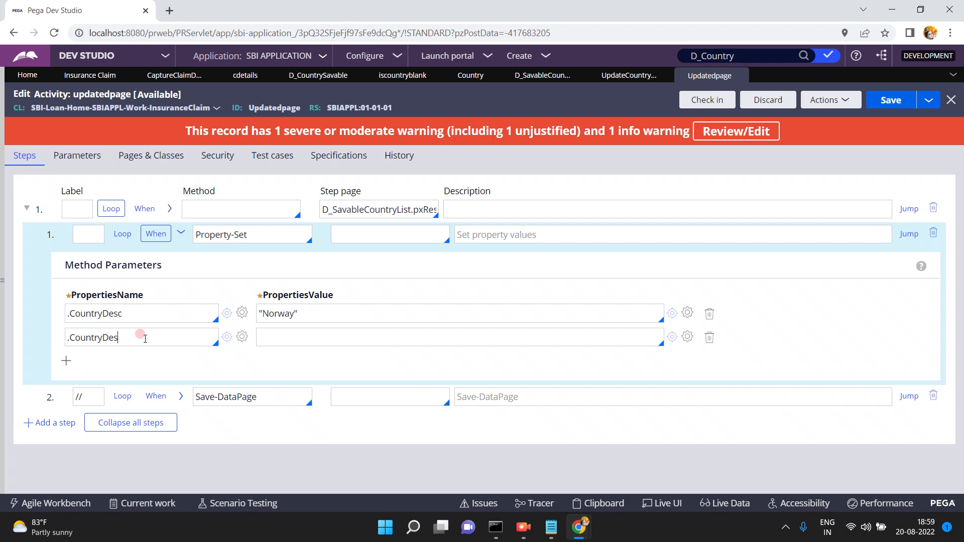
pyautogui.write('Name')
pyautogui.tripleClick(335, 313)
pyautogui.hotkey('ctrl', 'c')
pyautogui.click(289, 335)
pyautogui.hotkey('ctrl', 'v')
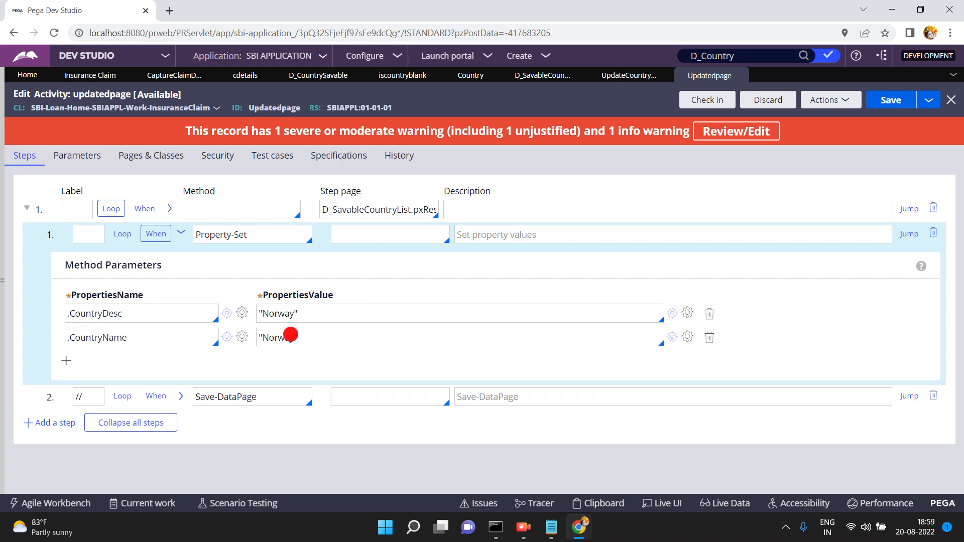
pyautogui.click(181, 231)
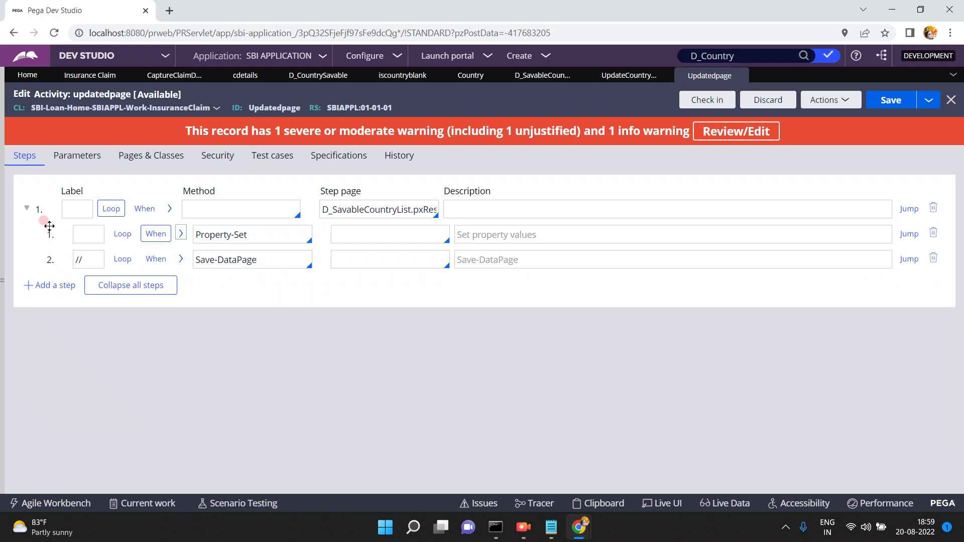
# Duplicate the Property-Set step inside the loop by pasting a copy into a blank step inserted above Save-DataPage.
pyautogui.rightClick(49, 227)
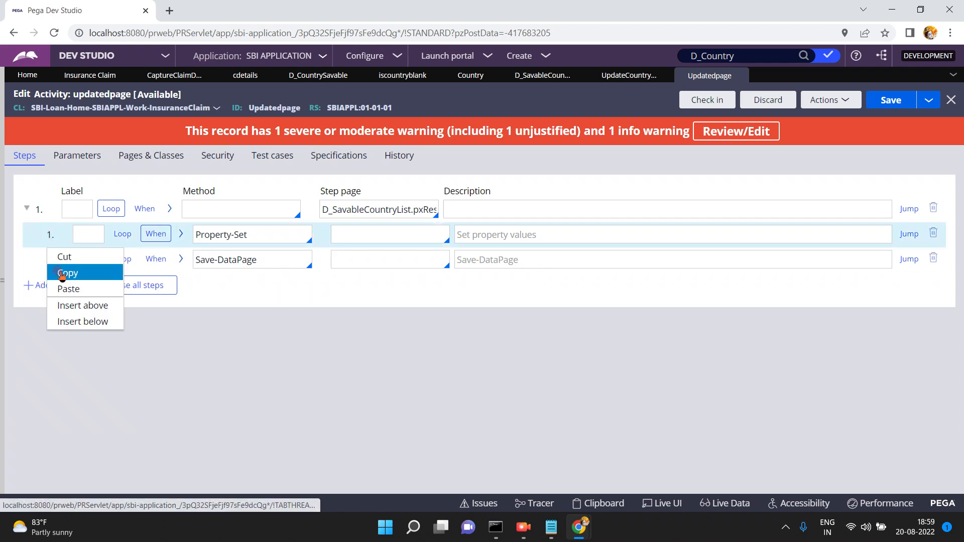
pyautogui.click(62, 274)
pyautogui.rightClick(46, 231)
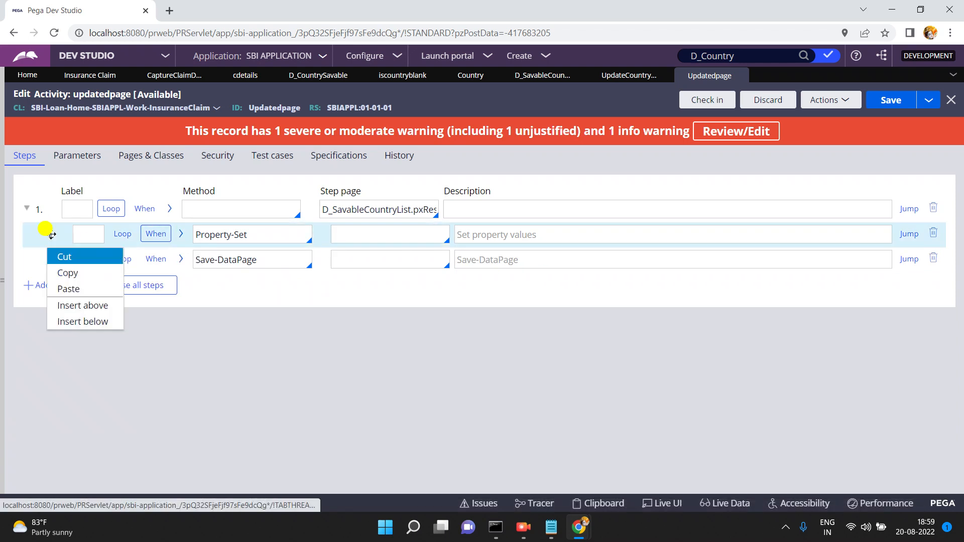
pyautogui.click(68, 288)
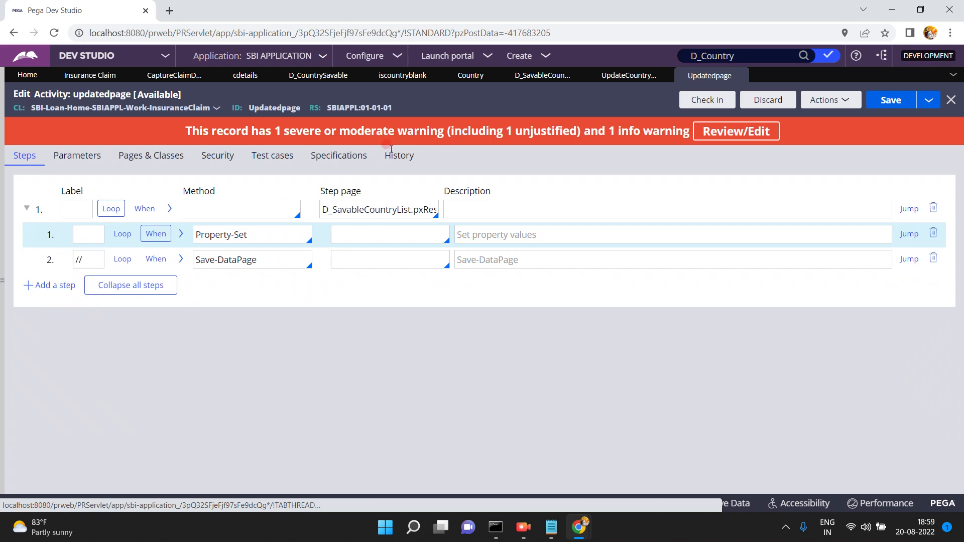
pyautogui.rightClick(45, 232)
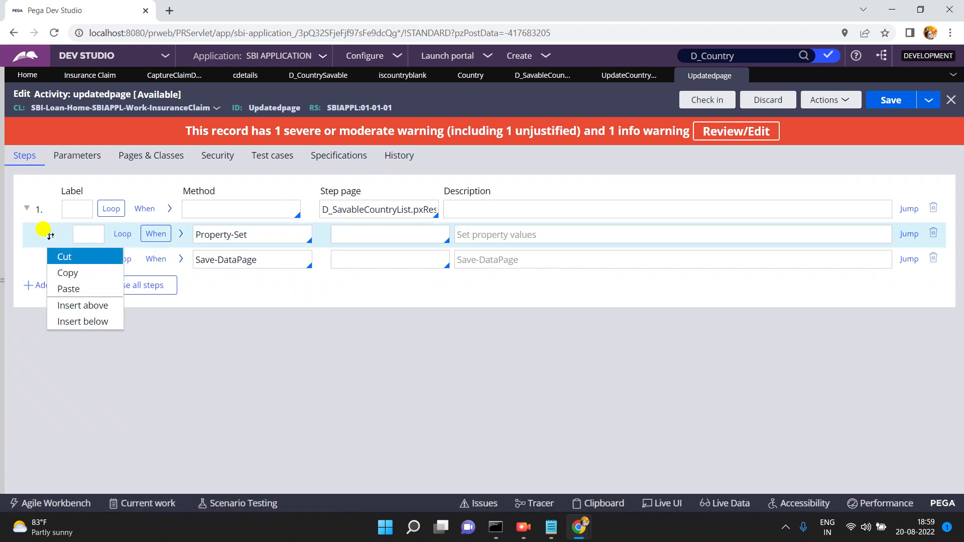
pyautogui.click(65, 289)
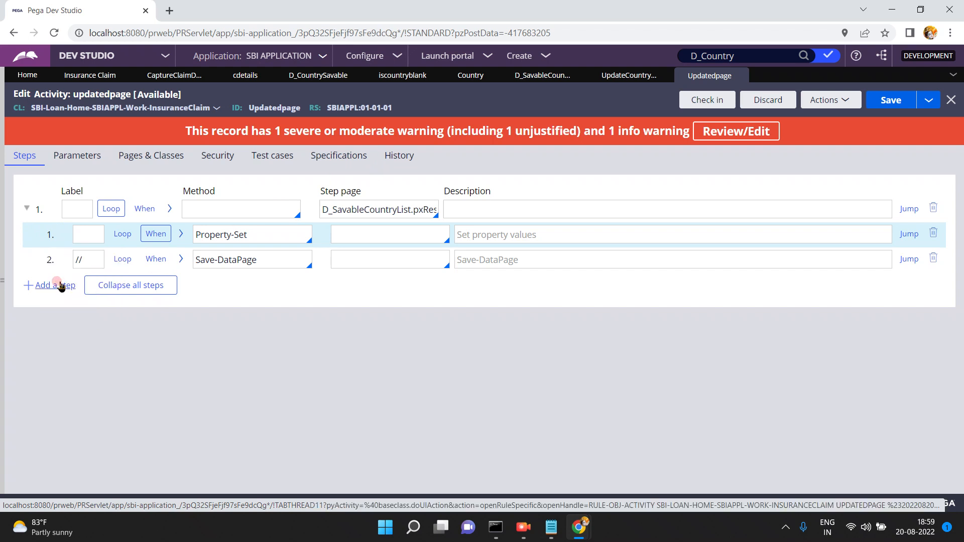
pyautogui.click(61, 286)
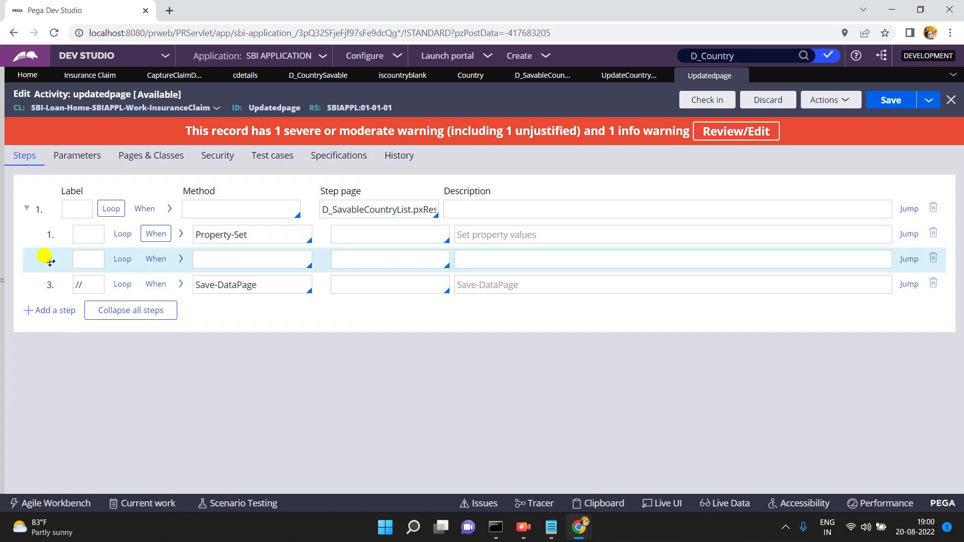
pyautogui.rightClick(50, 261)
pyautogui.click(65, 313)
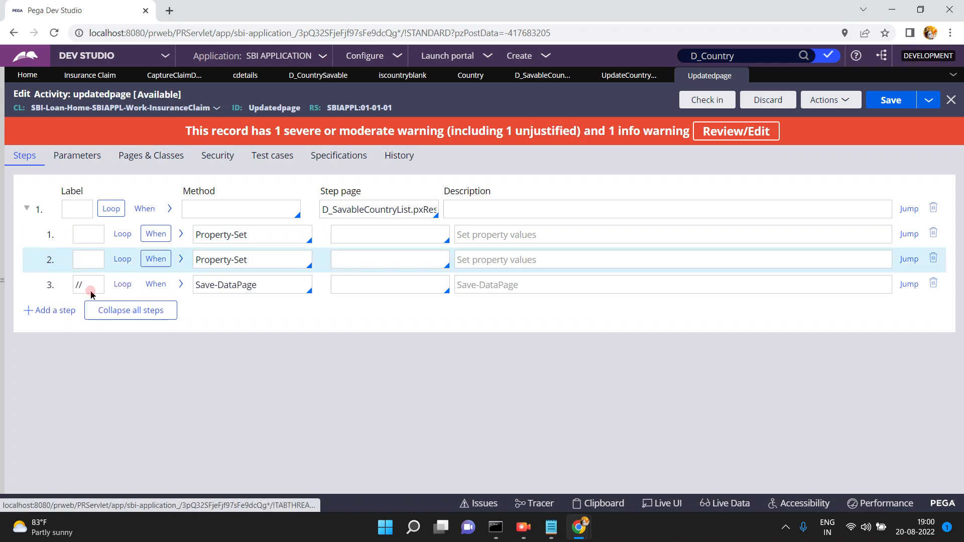
# Look up the Country data type's records and check the When condition of the first Property-Set step in Updatedpage.
pyautogui.click(464, 78)
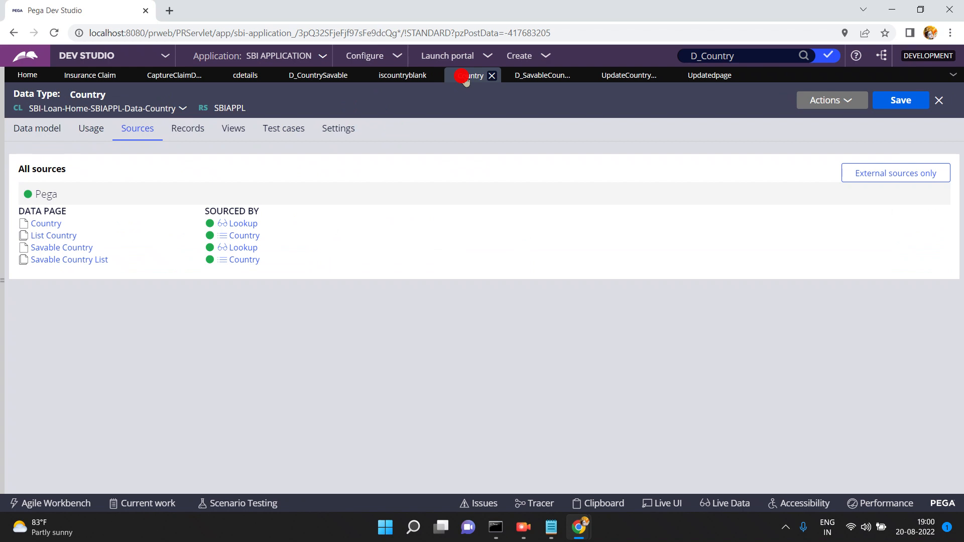
pyautogui.click(185, 130)
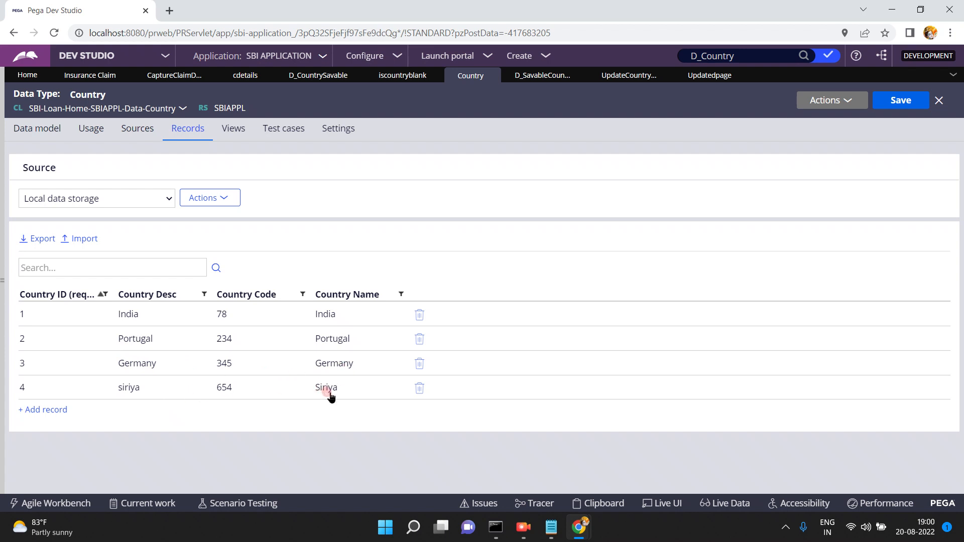
pyautogui.click(705, 77)
pyautogui.click(156, 234)
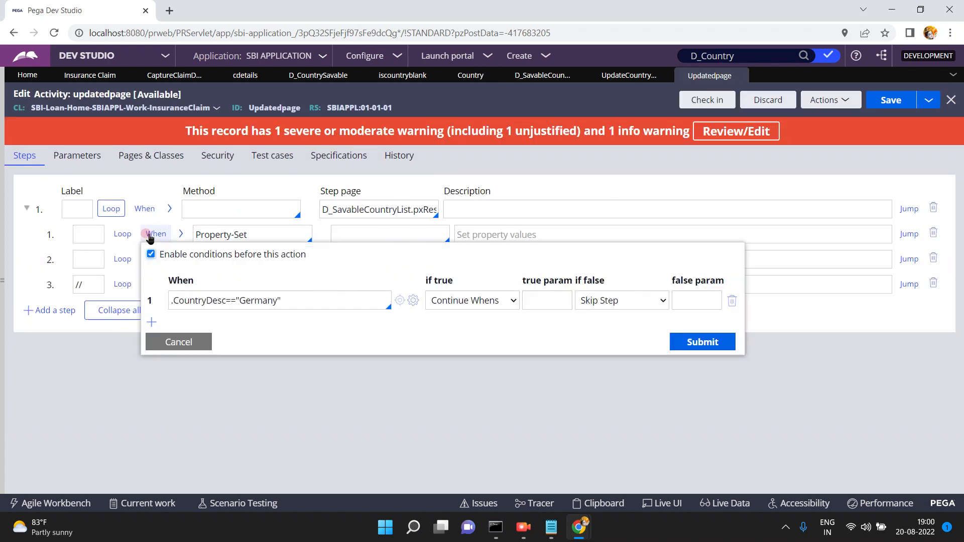
pyautogui.click(180, 343)
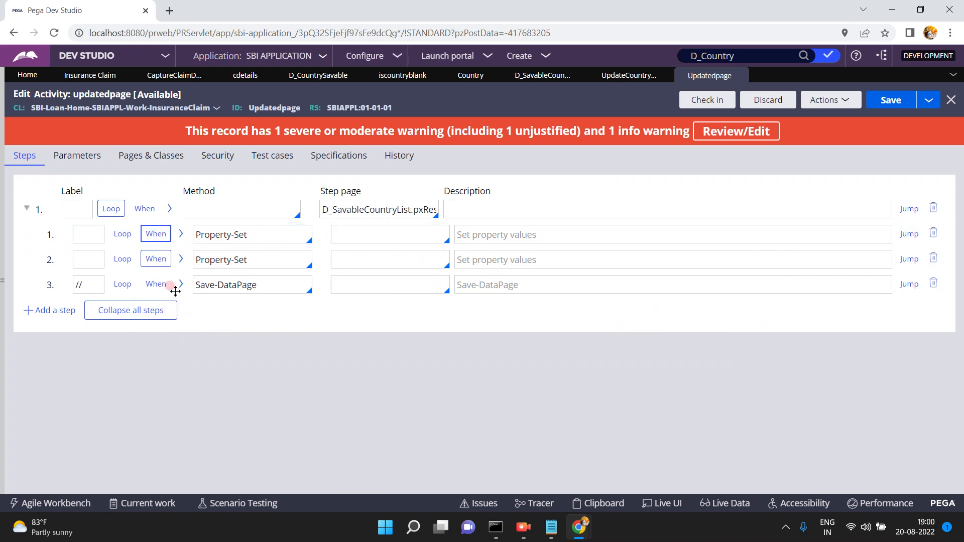
# Set the second Property-Set step's When condition to .CountryDesc=="siriya" and submit it.
pyautogui.click(160, 259)
pyautogui.doubleClick(259, 325)
pyautogui.write('siriya')
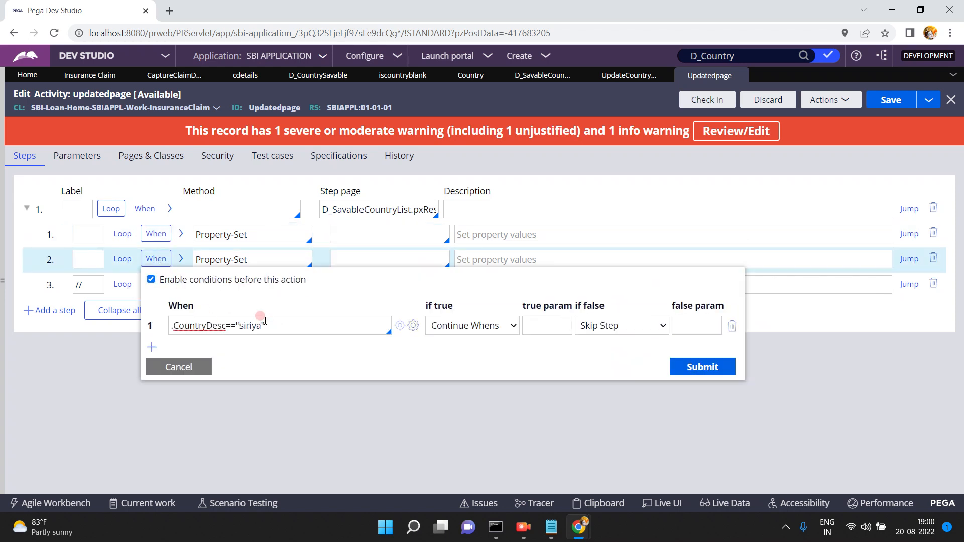
pyautogui.click(686, 366)
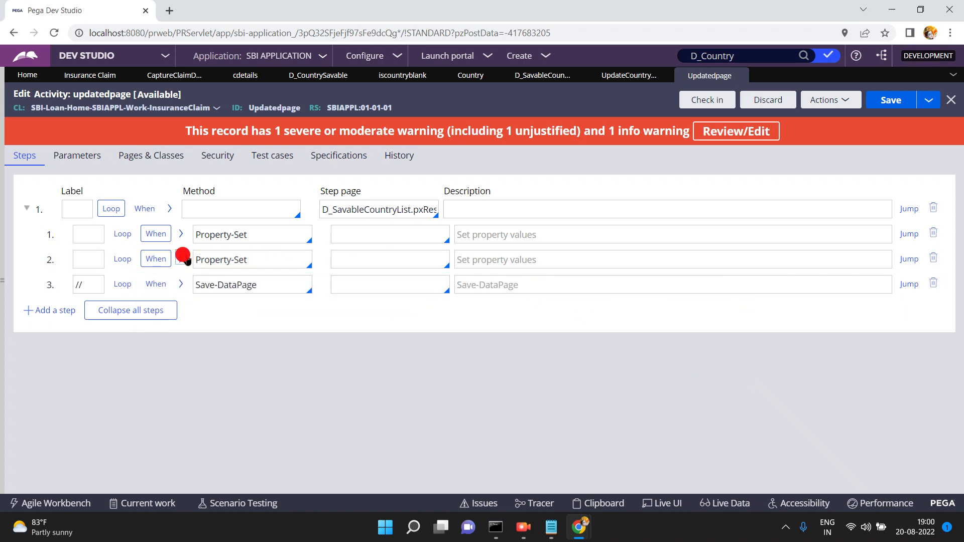
# Set both .CountryDesc and .CountryName to "Ierland" in the second Property-Set step and save the activity.
pyautogui.click(181, 258)
pyautogui.click(270, 337)
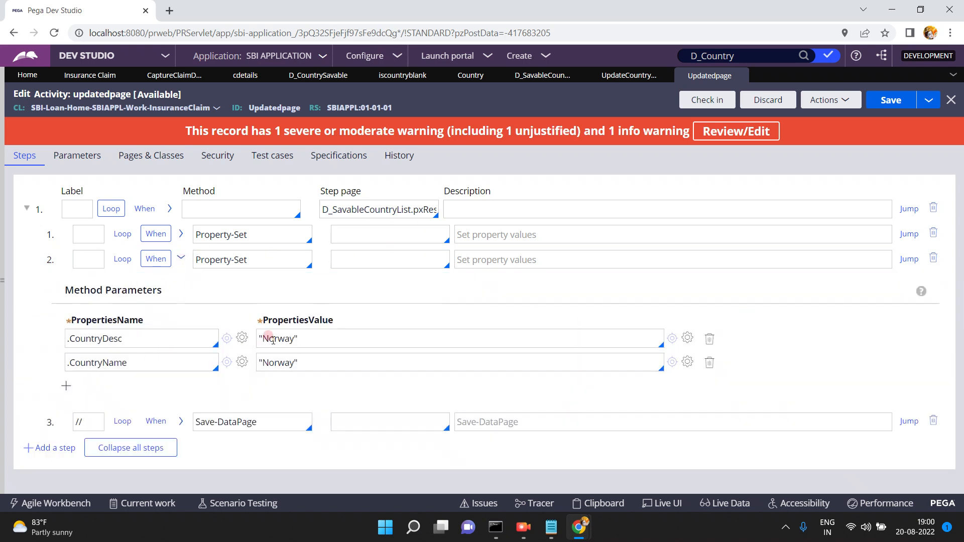
pyautogui.doubleClick(269, 338)
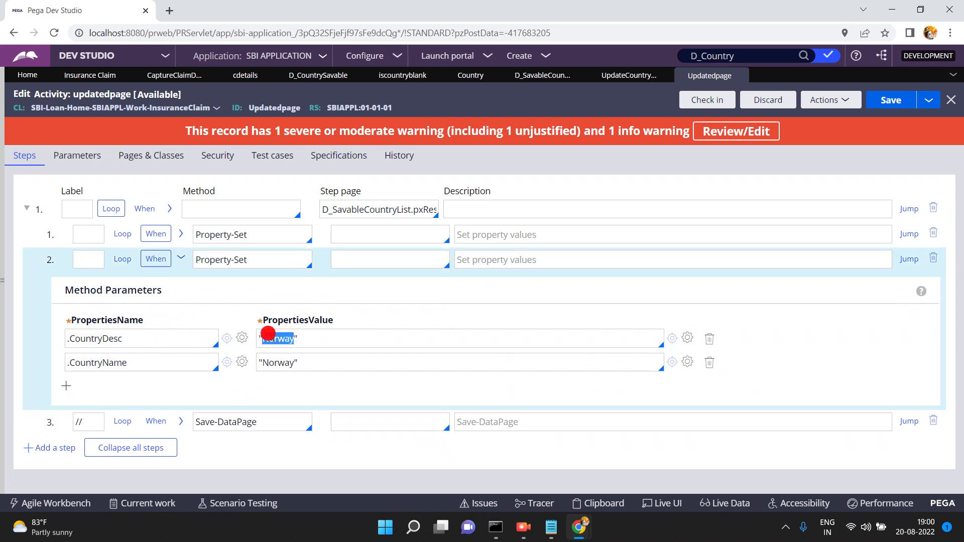
pyautogui.press('BackSpace')
pyautogui.write('lerland')
pyautogui.doubleClick(271, 363)
pyautogui.press('BackSpace')
pyautogui.write('Ierland')
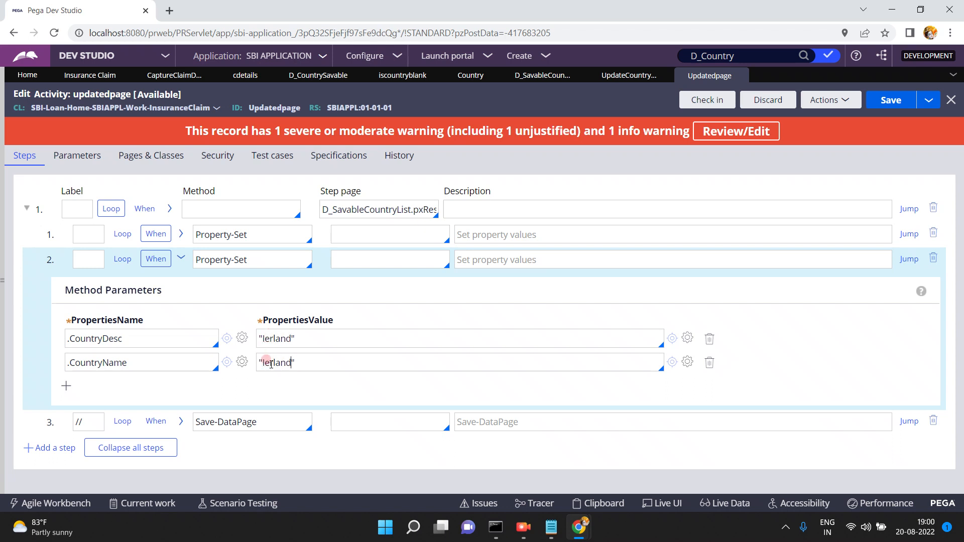
pyautogui.click(892, 103)
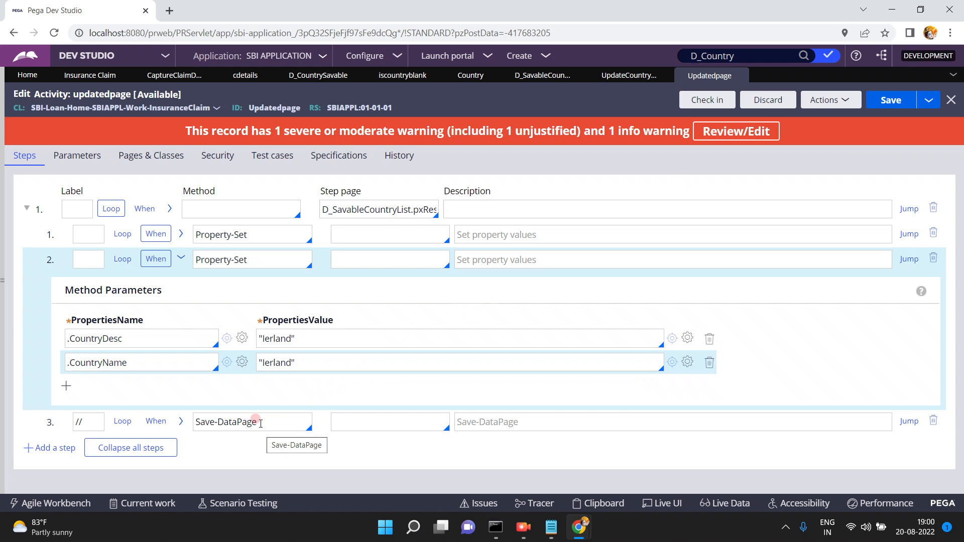
# Save the Updatedpage activity, run it on the empty test page in the Standard thread, and close the result window.
pyautogui.tripleClick(261, 424)
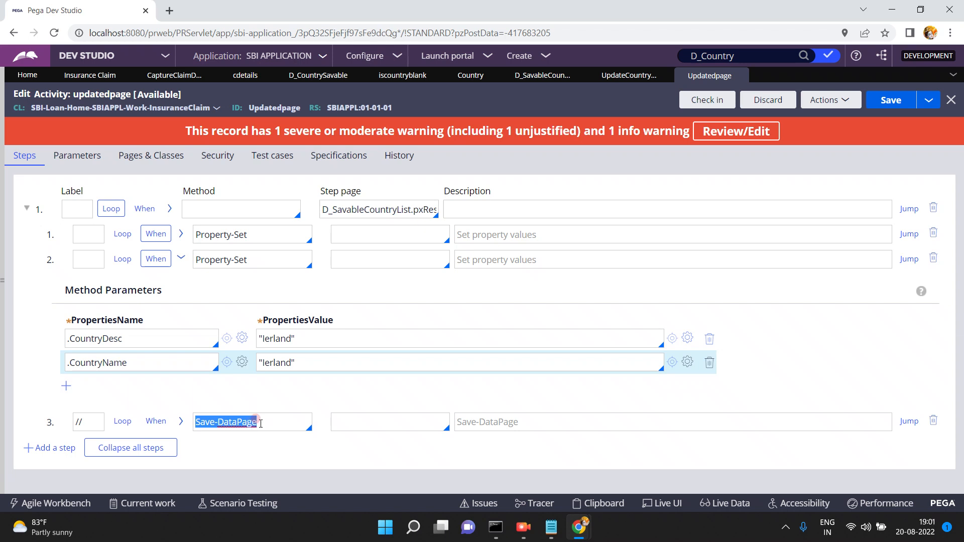
pyautogui.click(367, 286)
pyautogui.click(892, 108)
pyautogui.click(828, 103)
pyautogui.click(806, 118)
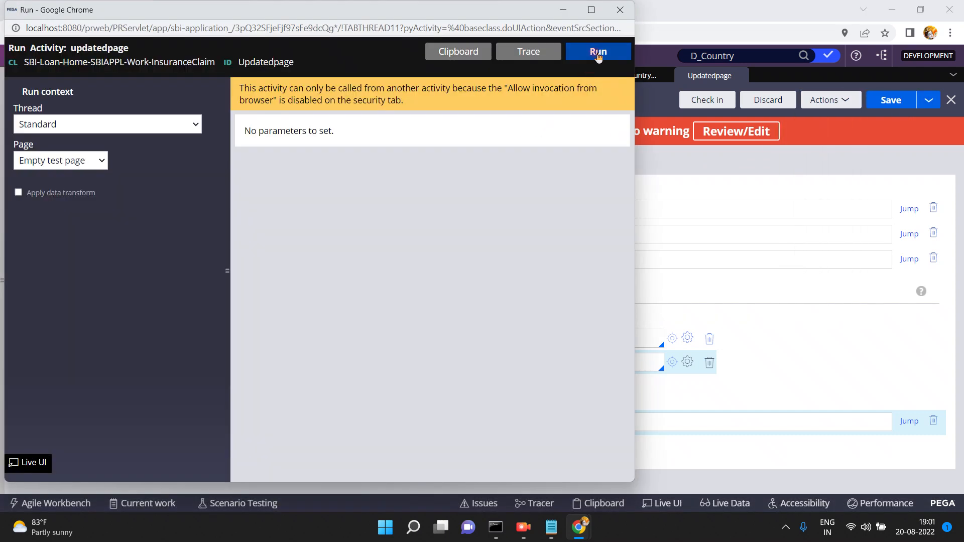
pyautogui.click(599, 53)
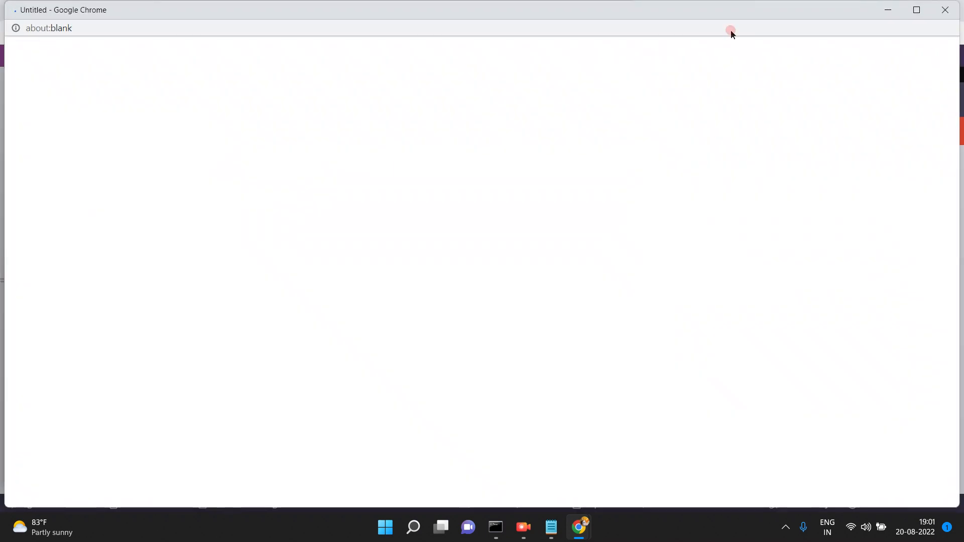
pyautogui.click(946, 11)
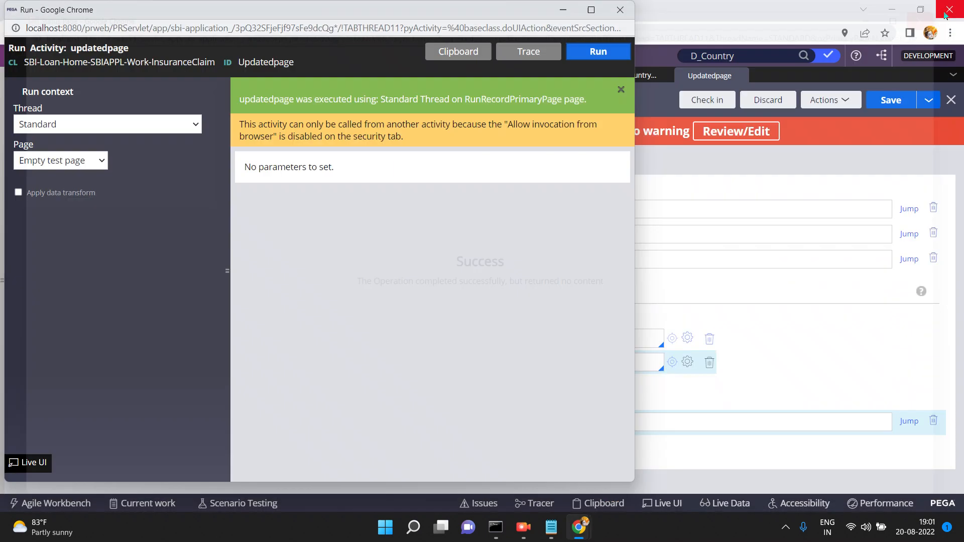
# Open the Clipboard from the run window and inspect the D_CountrySavable page under User Pages.
pyautogui.click(474, 46)
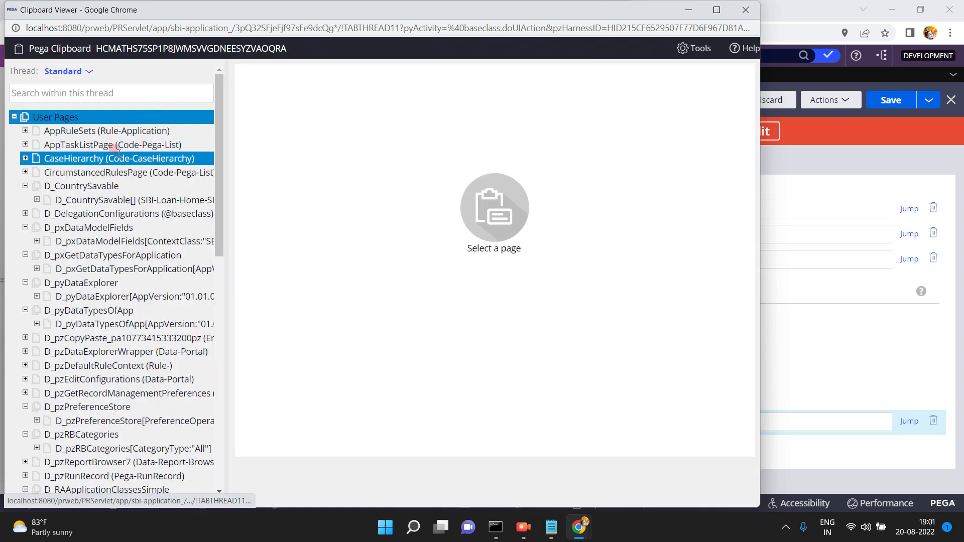
pyautogui.click(126, 200)
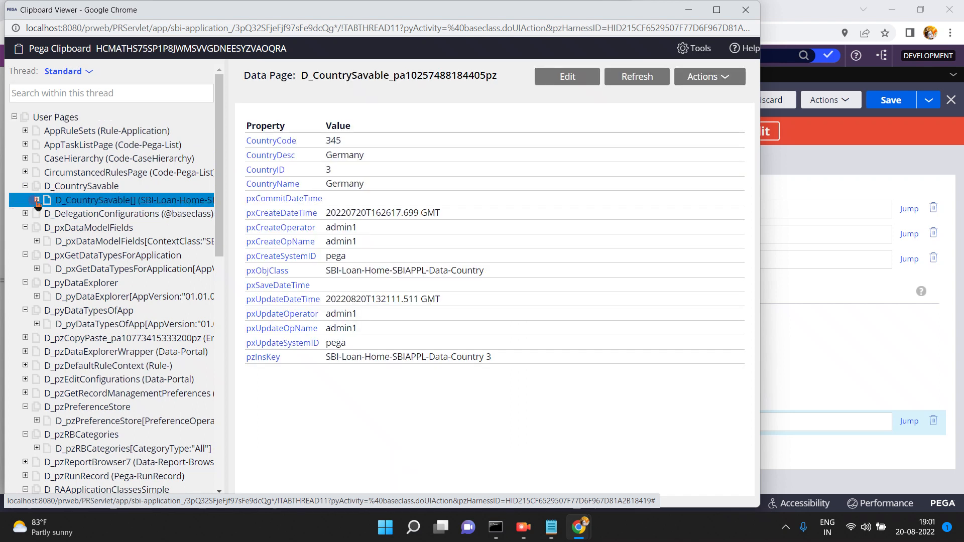
pyautogui.click(37, 200)
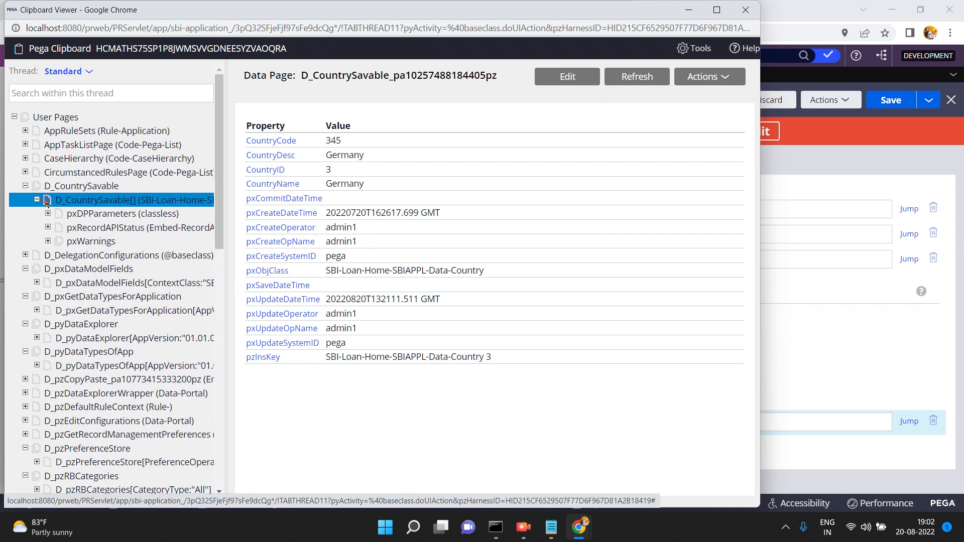
pyautogui.click(25, 185)
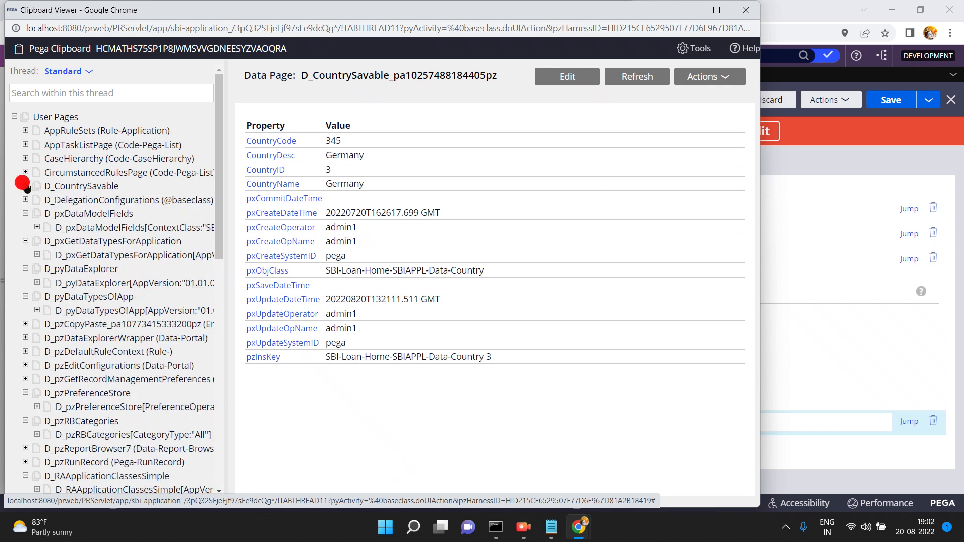
pyautogui.click(72, 248)
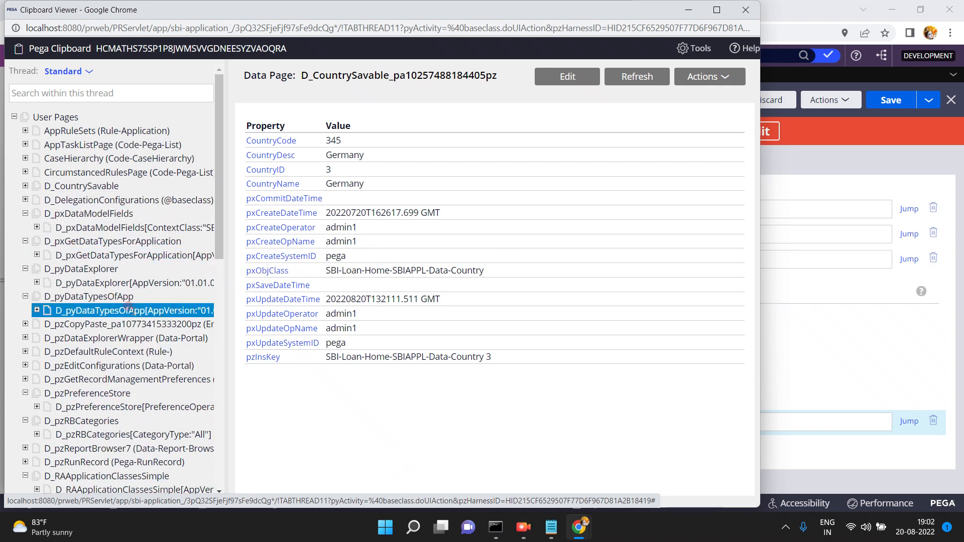
# Recheck the loop's step page in the Updatedpage activity and return to the Clipboard viewer.
pyautogui.click(808, 323)
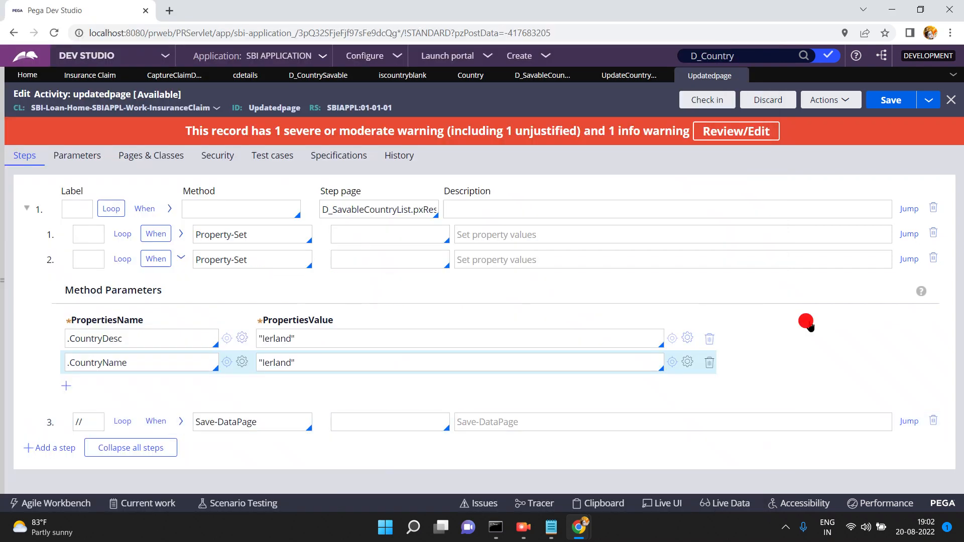
pyautogui.click(374, 209)
pyautogui.moveTo(583, 531)
pyautogui.click(722, 492)
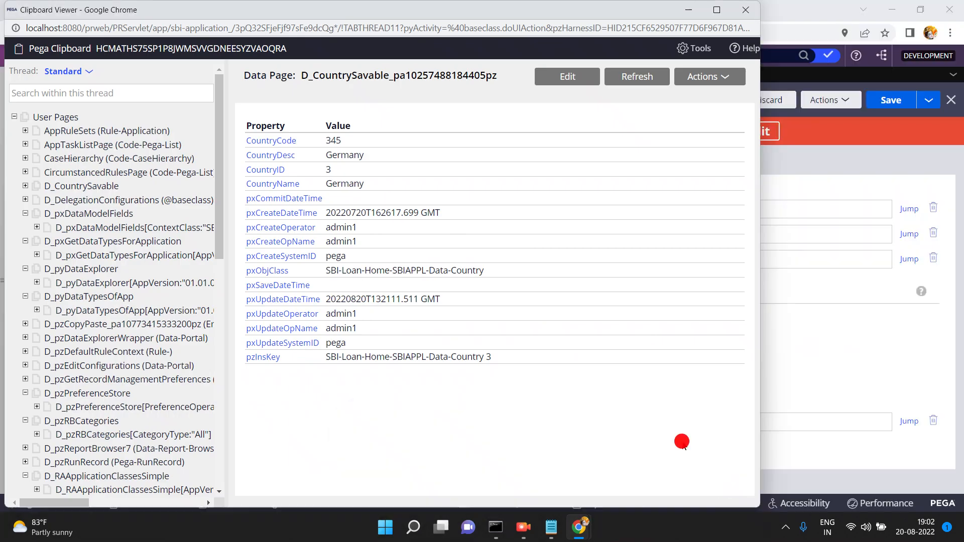
# Examine the second, third and fourth pxResults entries of D_SavableCountryList in the Clipboard and minimize the viewer.
pyautogui.click(219, 435)
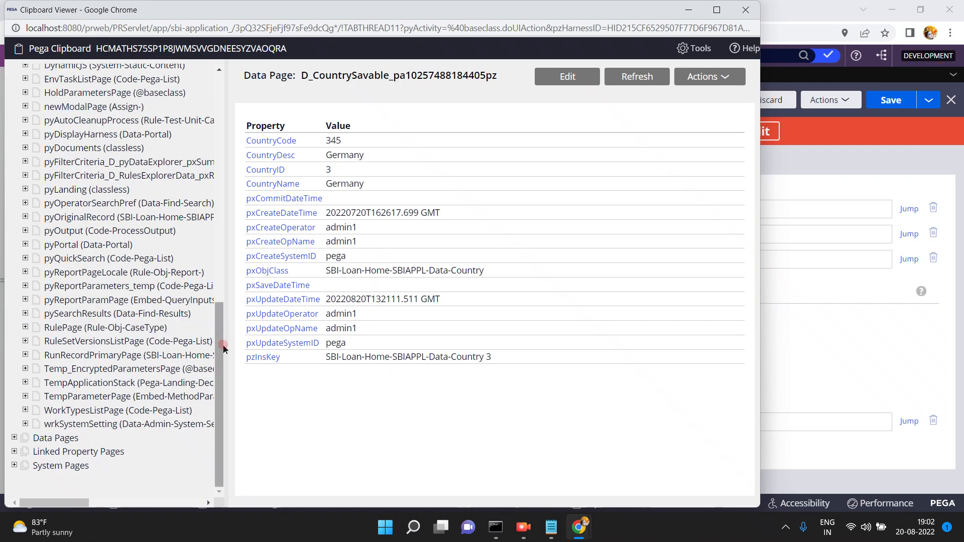
pyautogui.moveTo(219, 351); pyautogui.dragTo(216, 295)
pyautogui.click(103, 99)
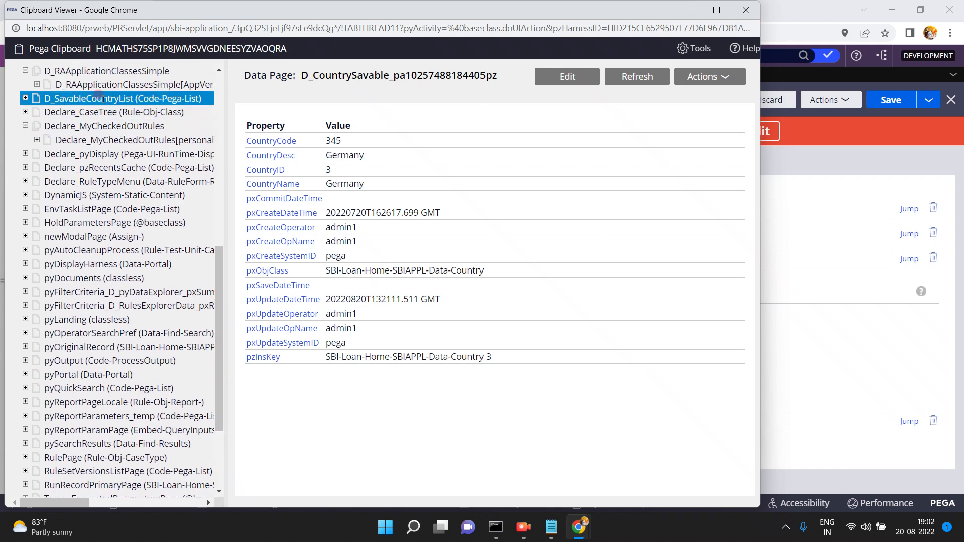
pyautogui.click(25, 99)
pyautogui.click(25, 98)
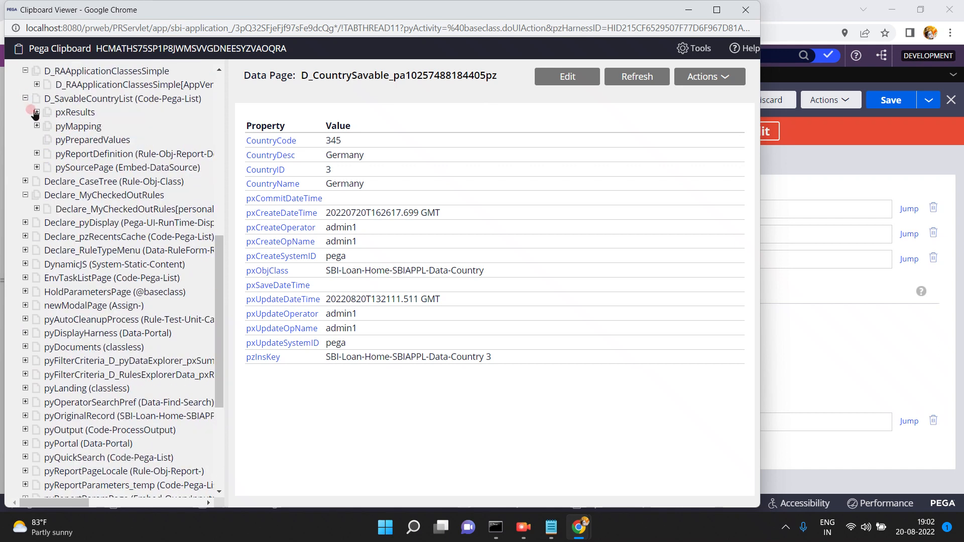
pyautogui.click(36, 112)
pyautogui.click(99, 139)
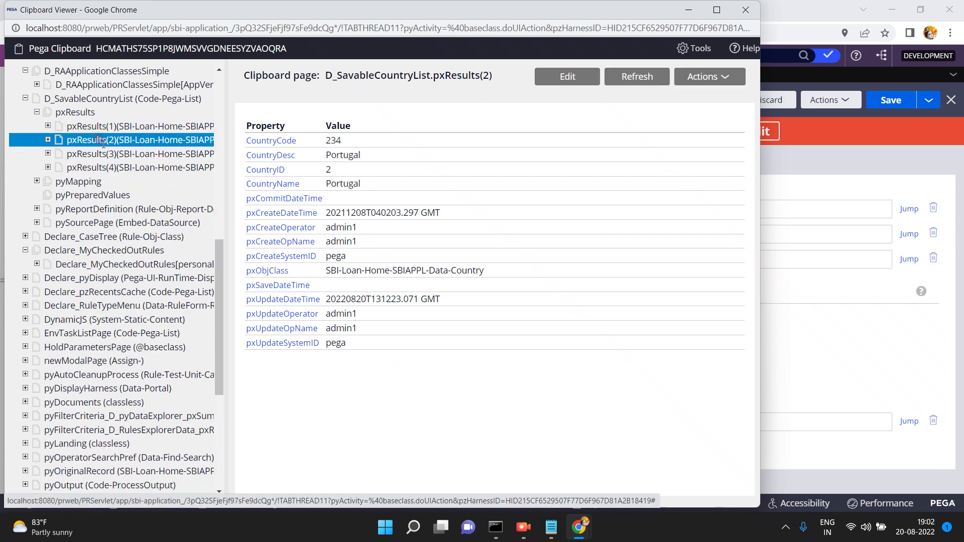
pyautogui.click(101, 152)
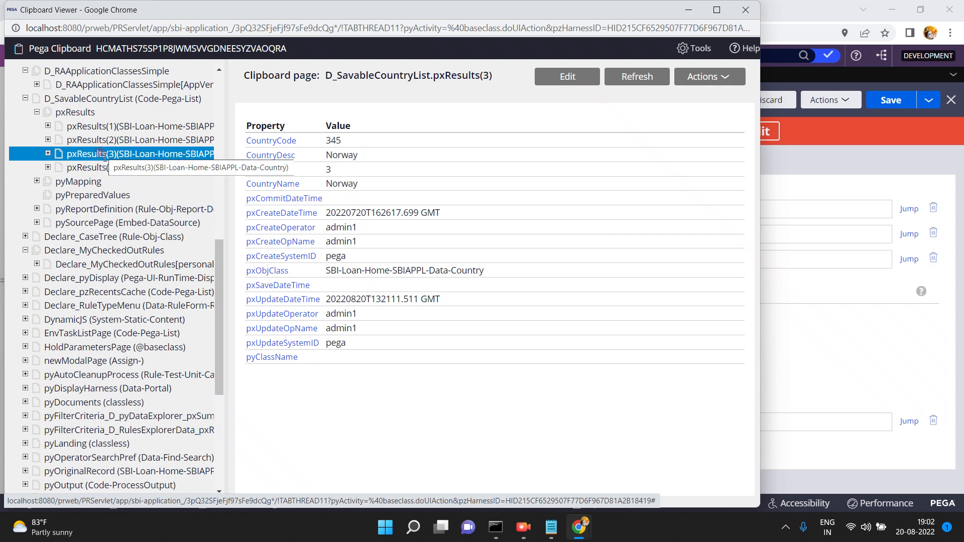
pyautogui.click(102, 165)
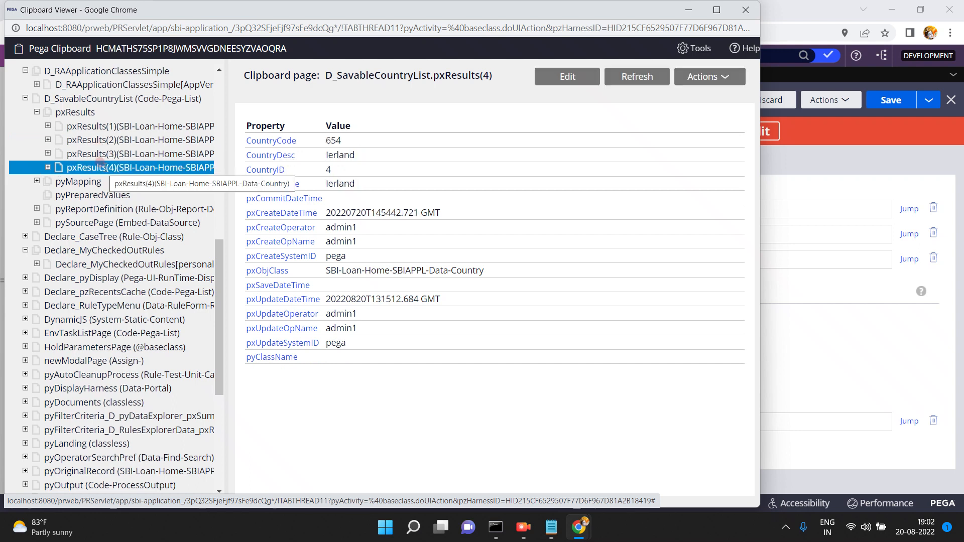
pyautogui.click(682, 15)
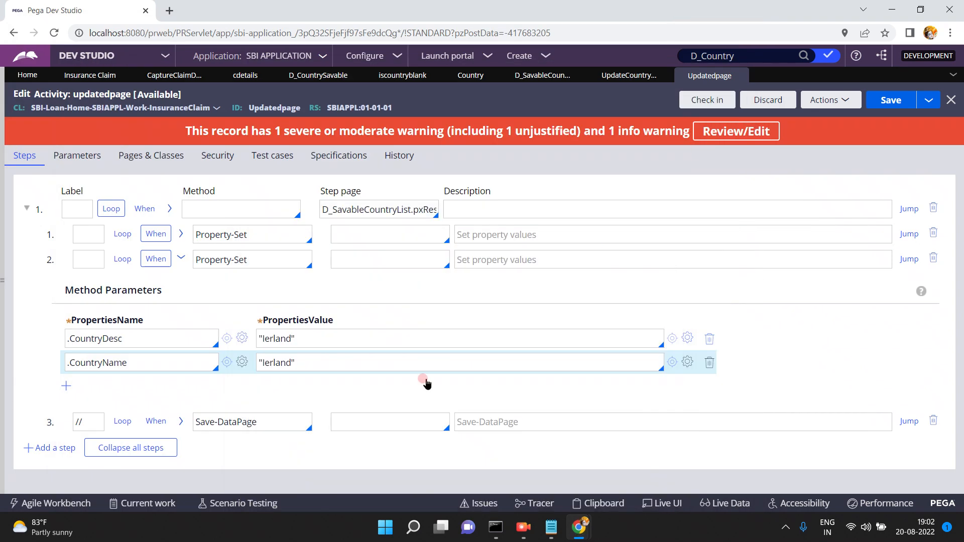
# Remove the // comment label from the Save-DataPage step in the Updatedpage activity and save the activity.
pyautogui.click(88, 426)
pyautogui.click(883, 101)
pyautogui.click(85, 423)
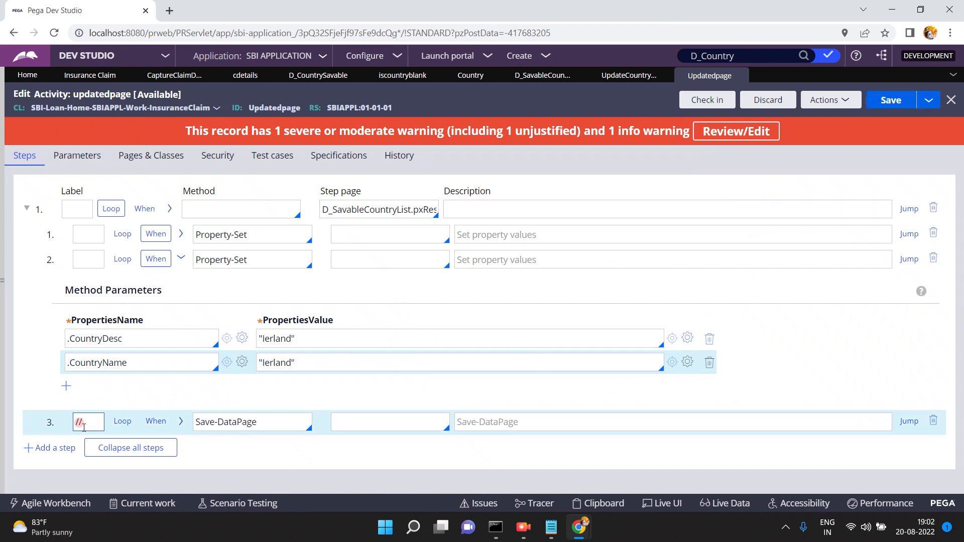
pyautogui.press('BackSpace')
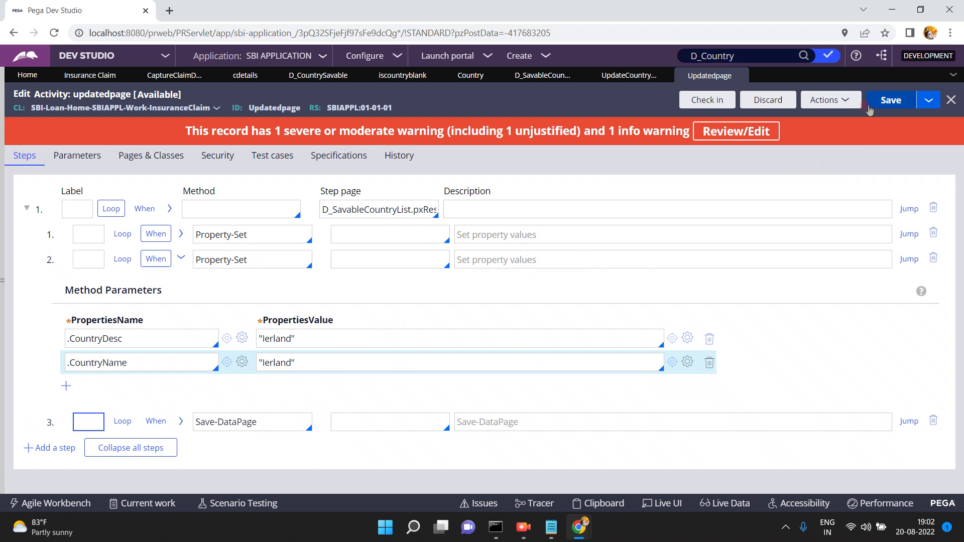
pyautogui.click(888, 103)
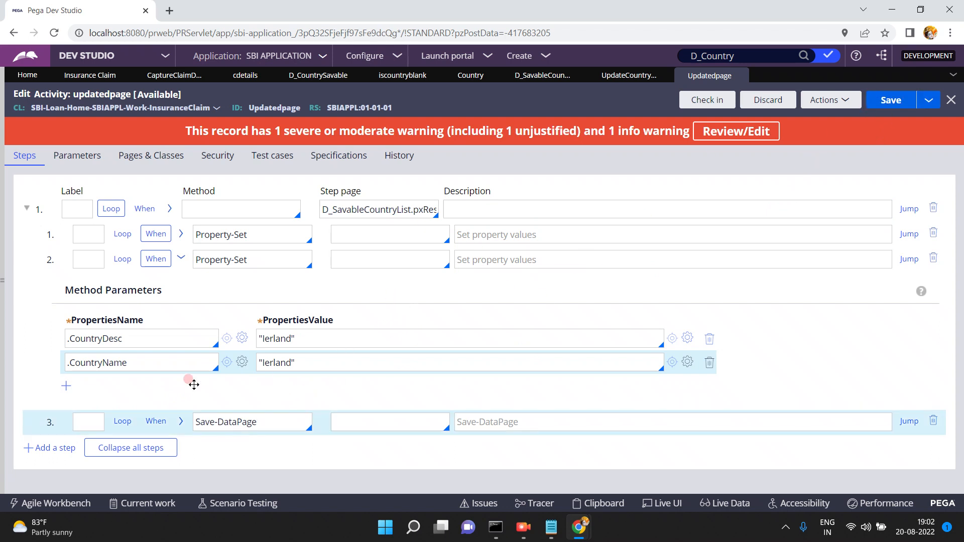
# Expand the Save-DataPage step's method parameters in the Updatedpage activity and check its data page.
pyautogui.click(181, 421)
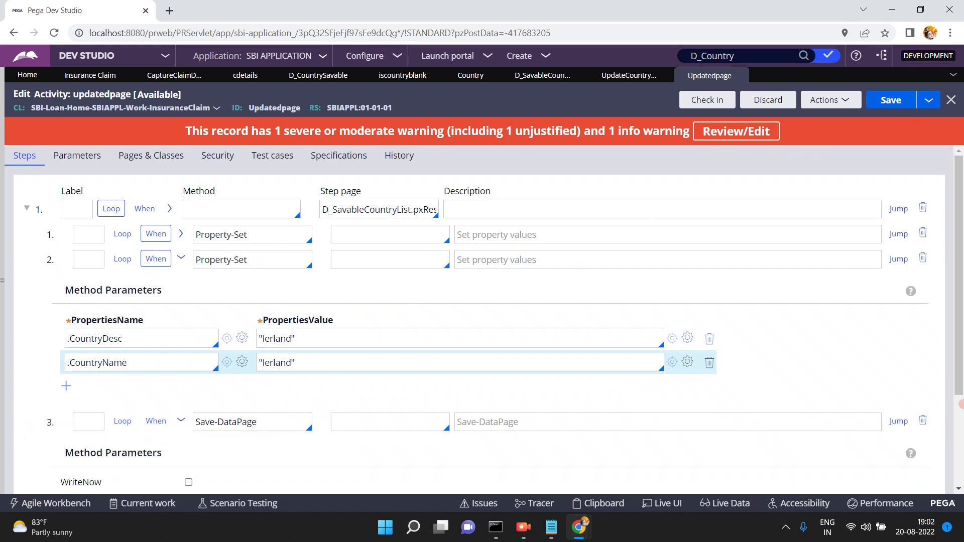
pyautogui.scroll(-3, 961, 426)
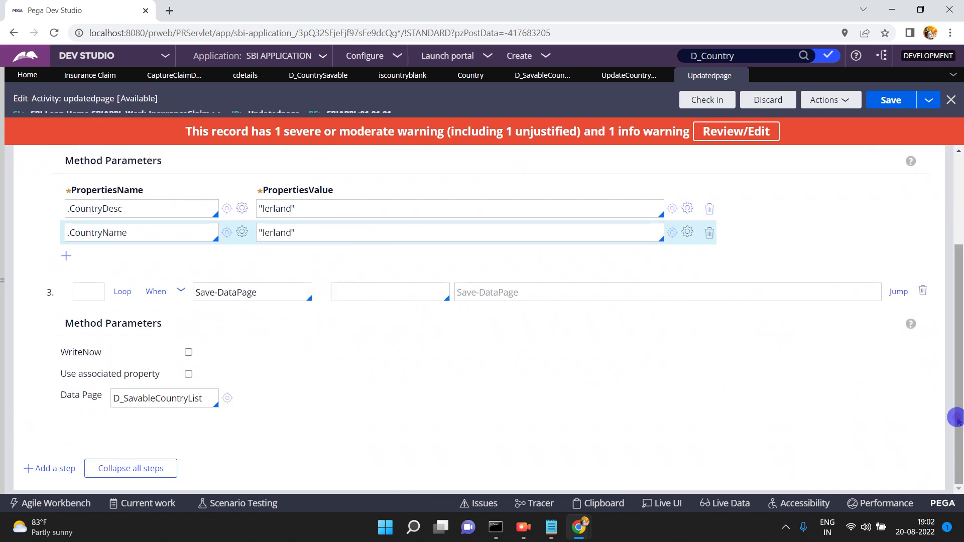
pyautogui.doubleClick(155, 399)
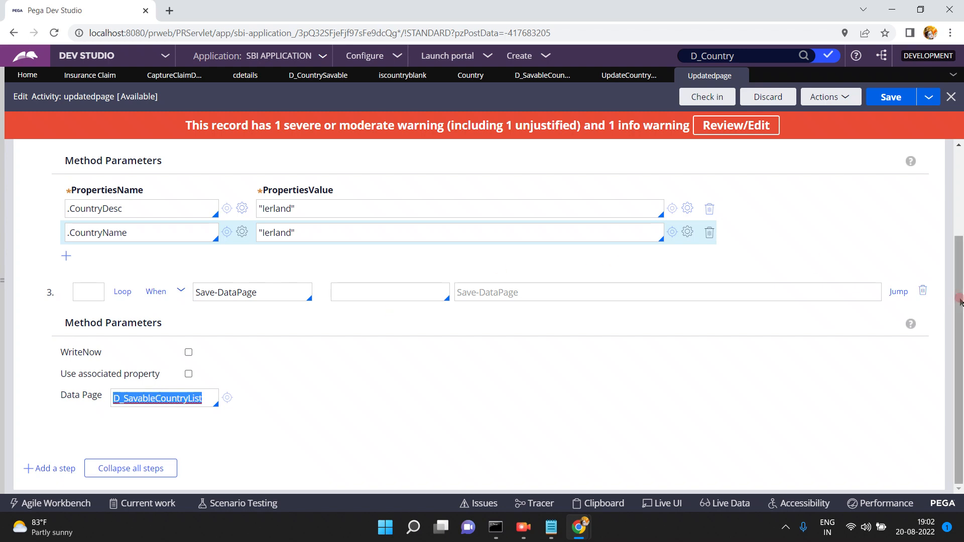
pyautogui.click(961, 195)
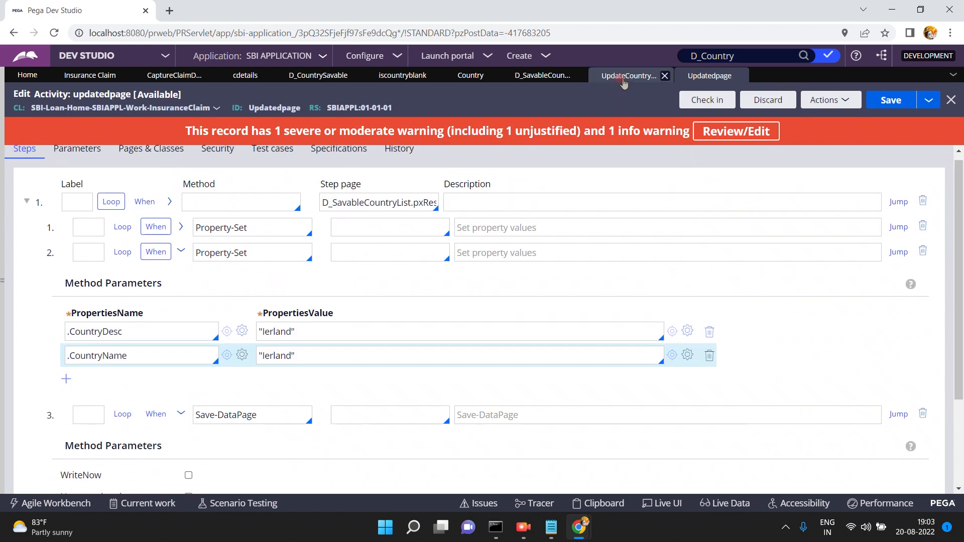
# Examine the data save options of the D_SavableCountryList data page, including the save type choices and activity name.
pyautogui.click(622, 80)
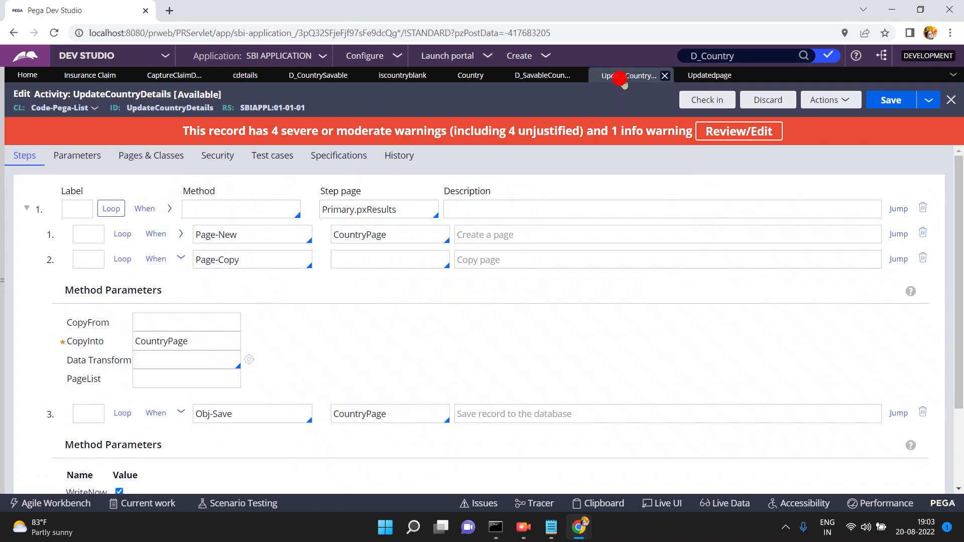
pyautogui.click(553, 75)
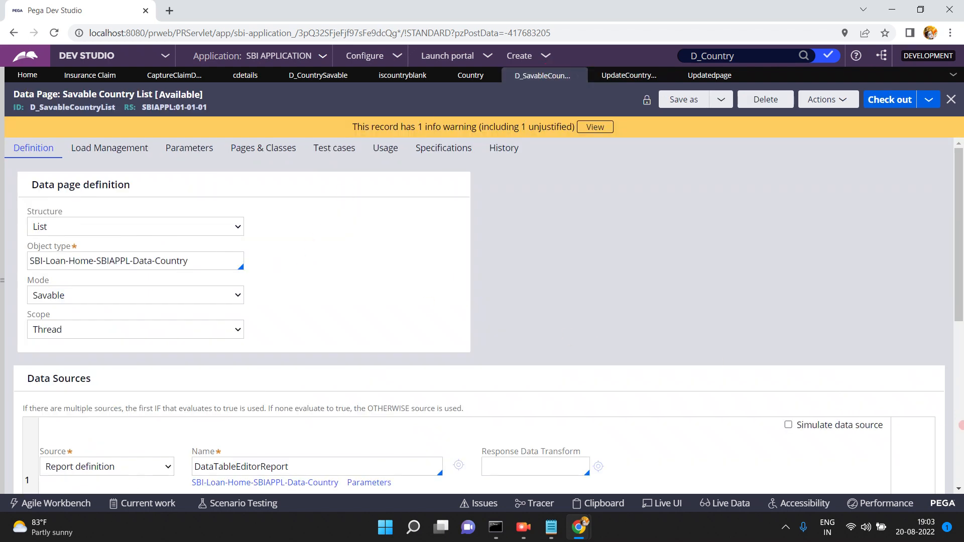
pyautogui.click(960, 424)
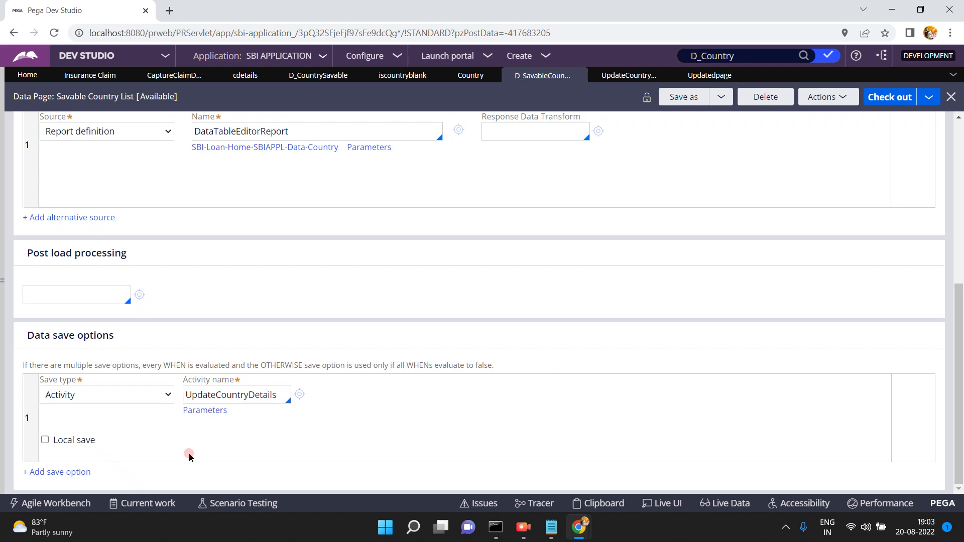
pyautogui.doubleClick(222, 395)
pyautogui.click(131, 402)
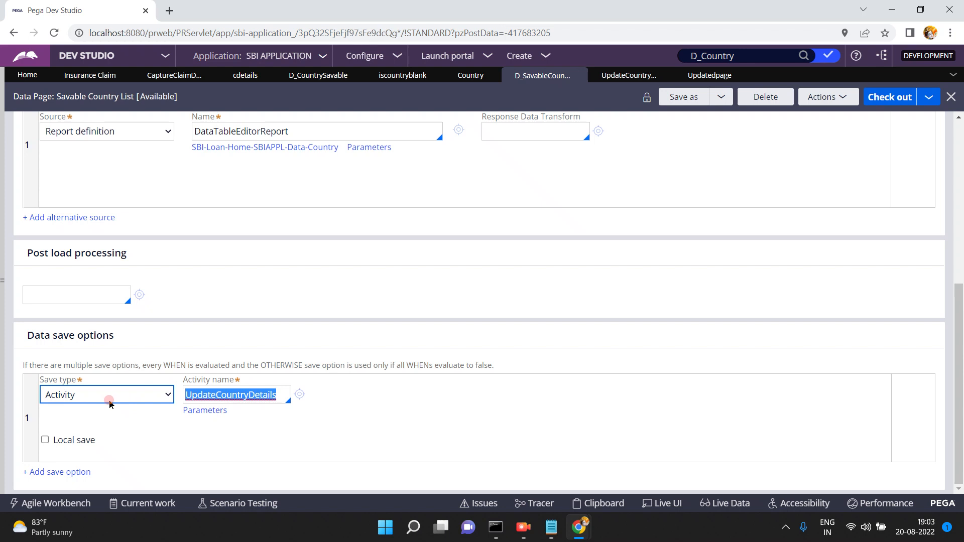
pyautogui.click(110, 402)
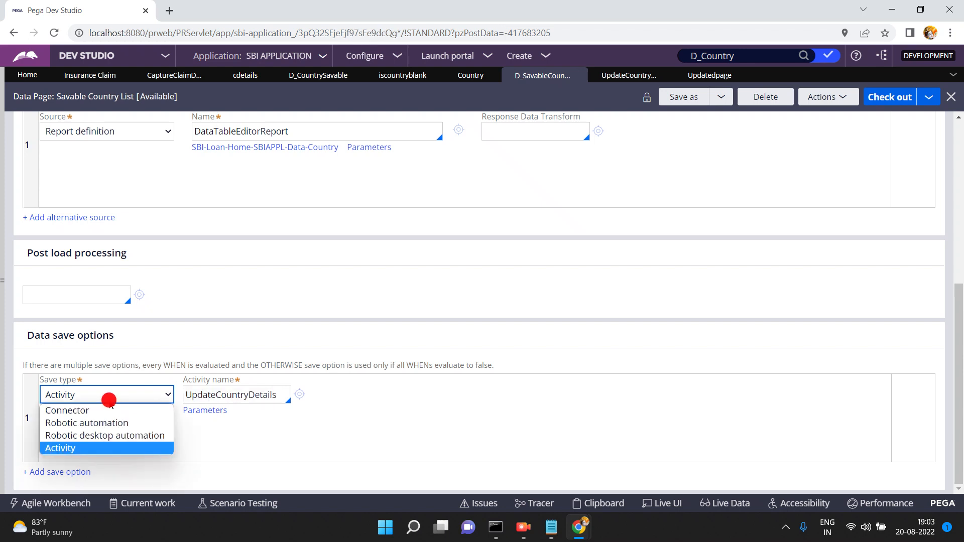
pyautogui.click(110, 401)
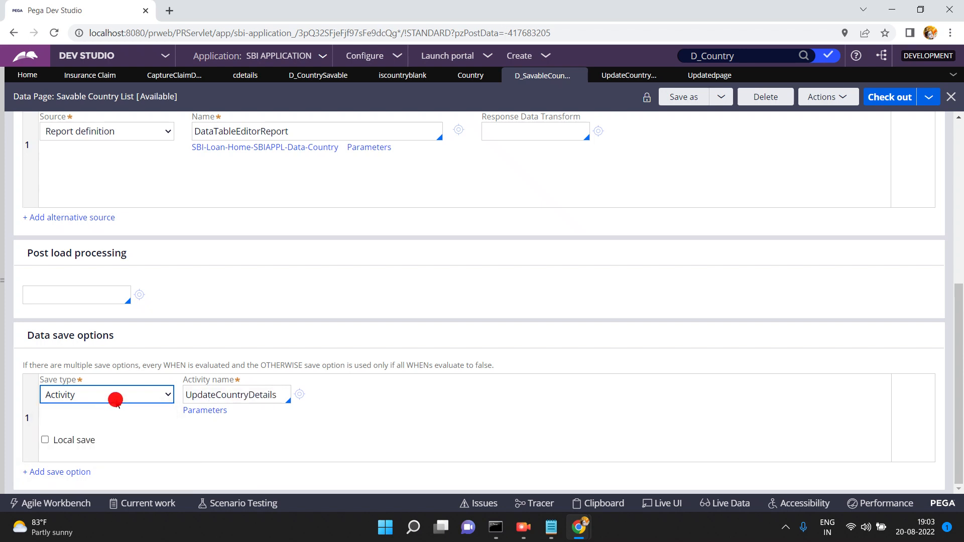
pyautogui.doubleClick(226, 396)
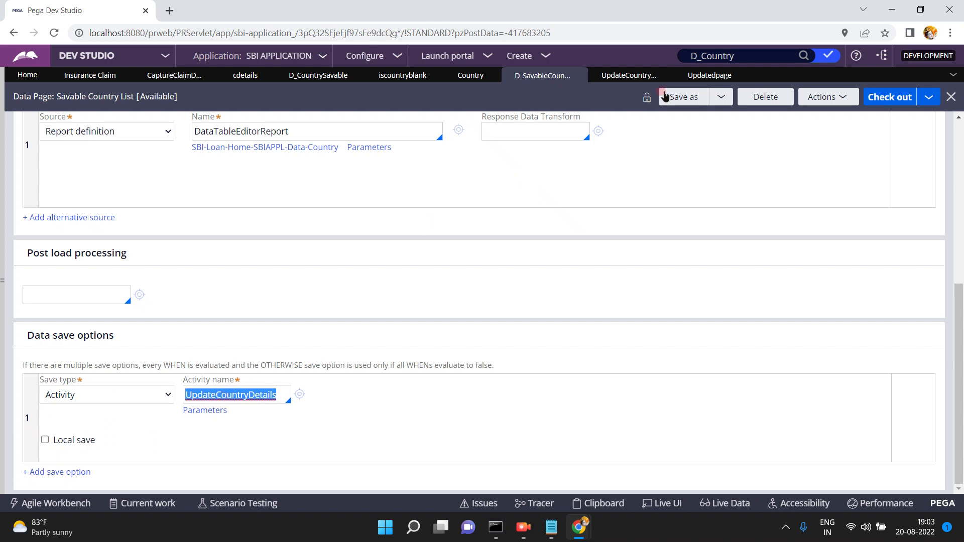
# Compare the data page in Updatedpage's Save-DataPage step with the save activity configured on D_SavableCountryList.
pyautogui.click(712, 75)
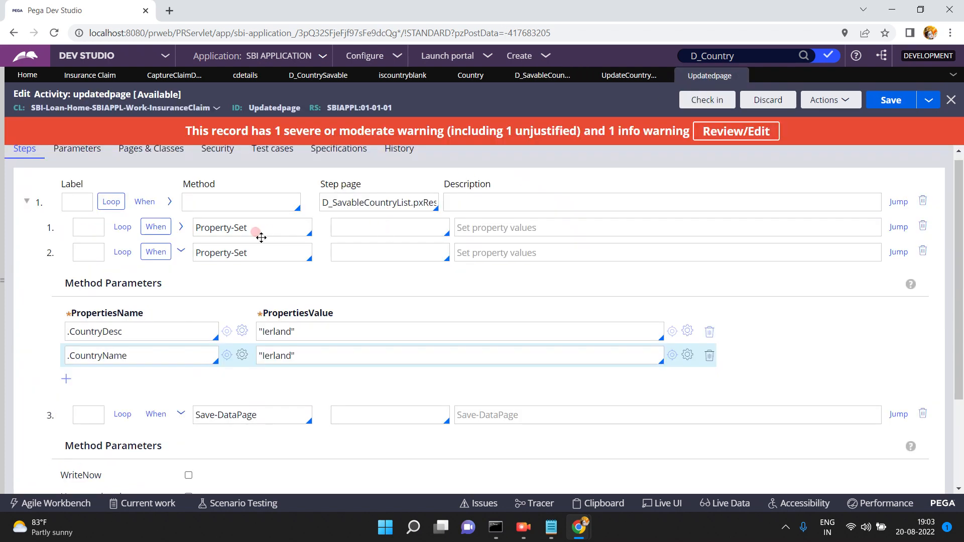
pyautogui.scroll(-3, 732, 379)
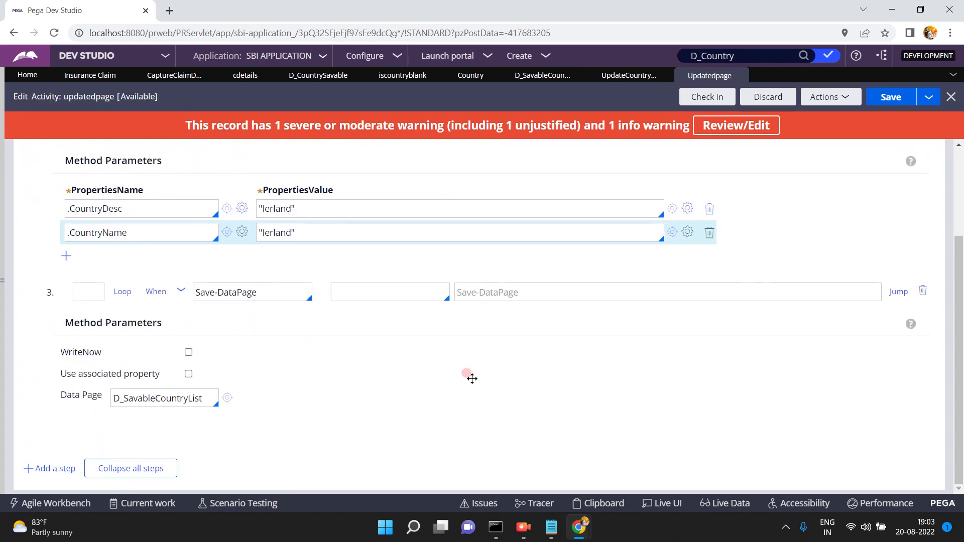
pyautogui.doubleClick(168, 397)
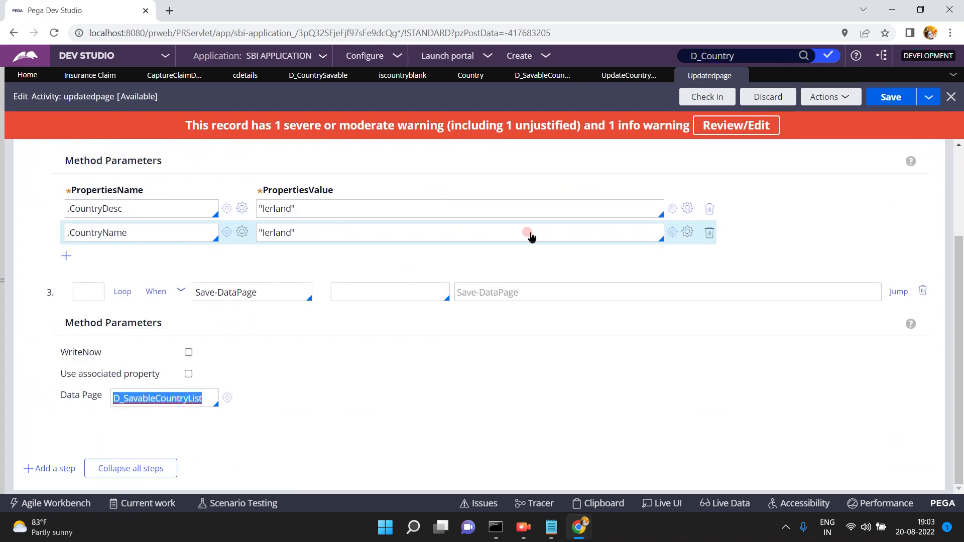
pyautogui.click(547, 77)
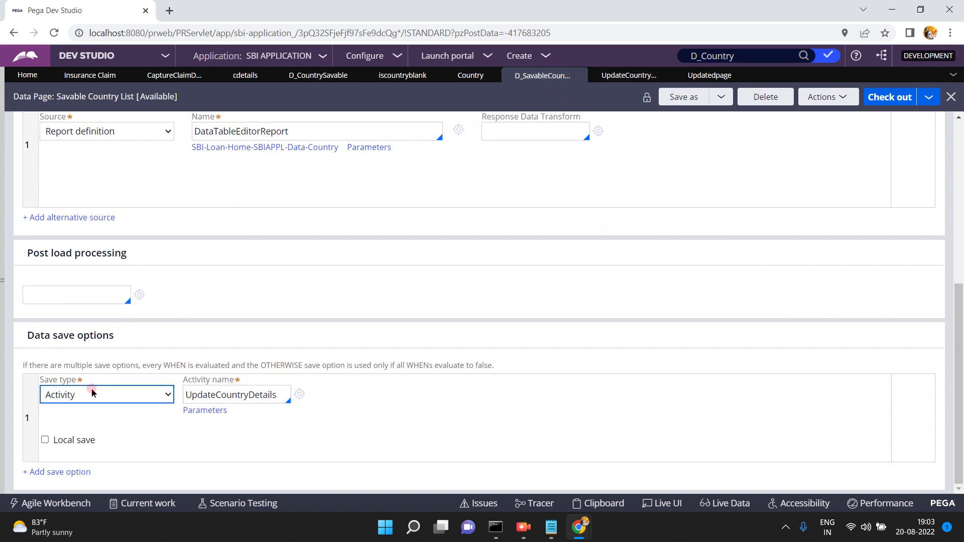
pyautogui.doubleClick(232, 391)
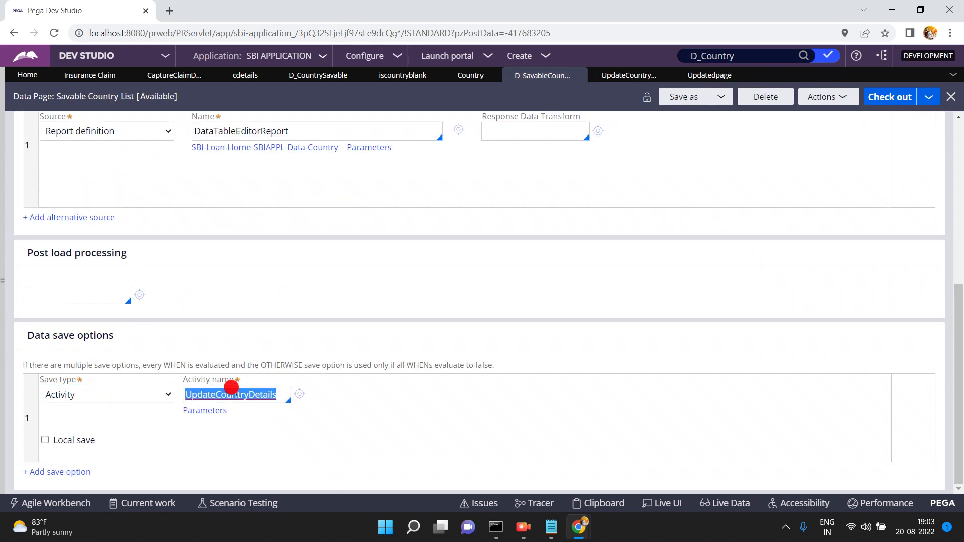
# Review the UpdateCountryDetails activity's loop step page and its Page-Copy and Obj-Save parameters.
pyautogui.click(623, 73)
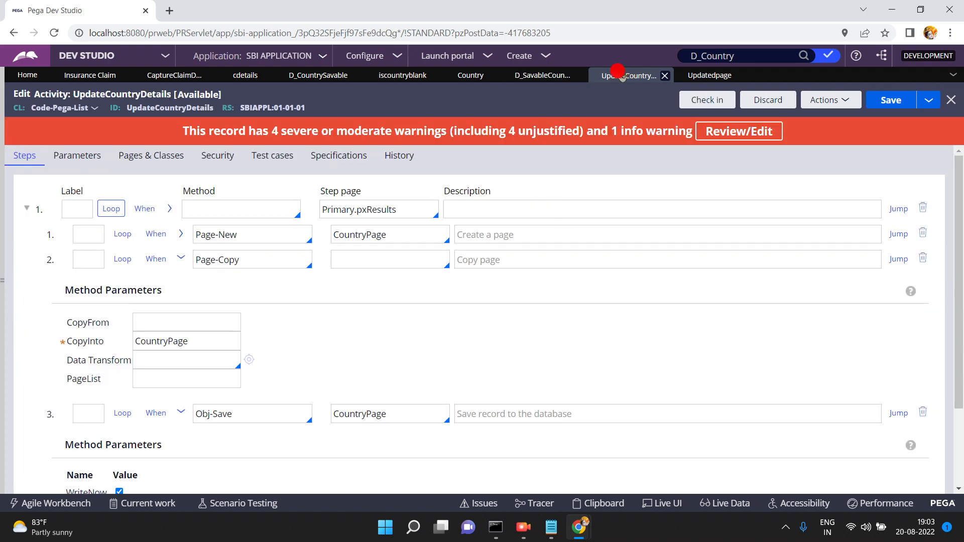
pyautogui.doubleClick(405, 210)
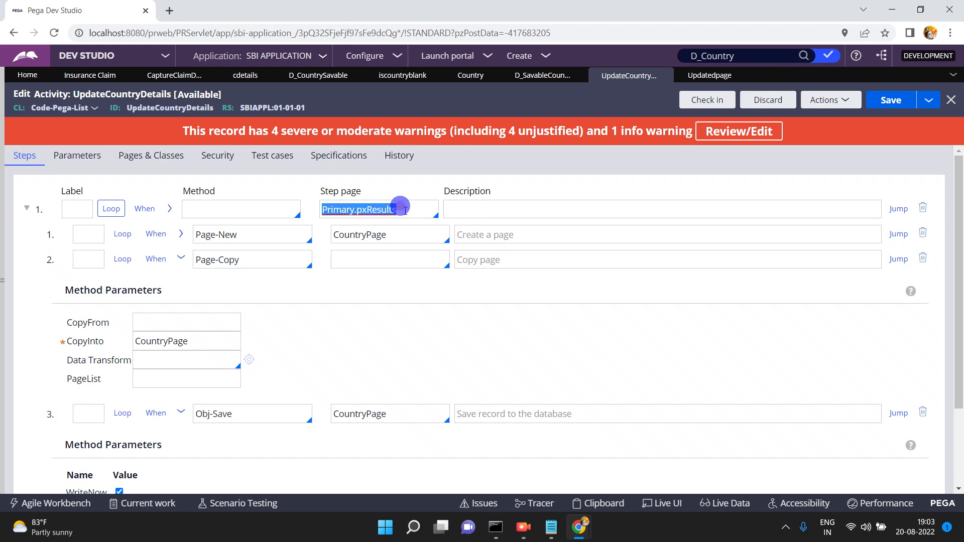
pyautogui.doubleClick(406, 211)
pyautogui.scroll(-3, 961, 440)
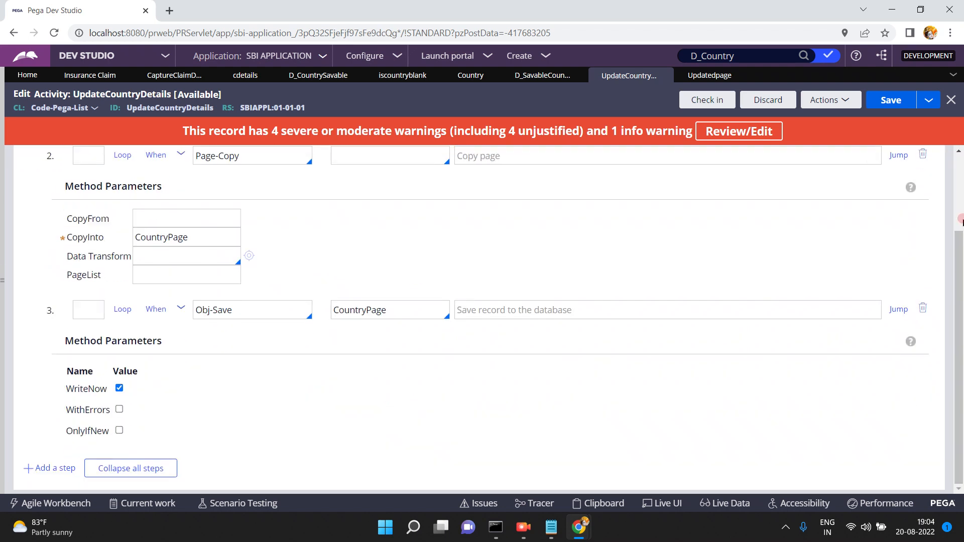
pyautogui.scroll(3, 960, 221)
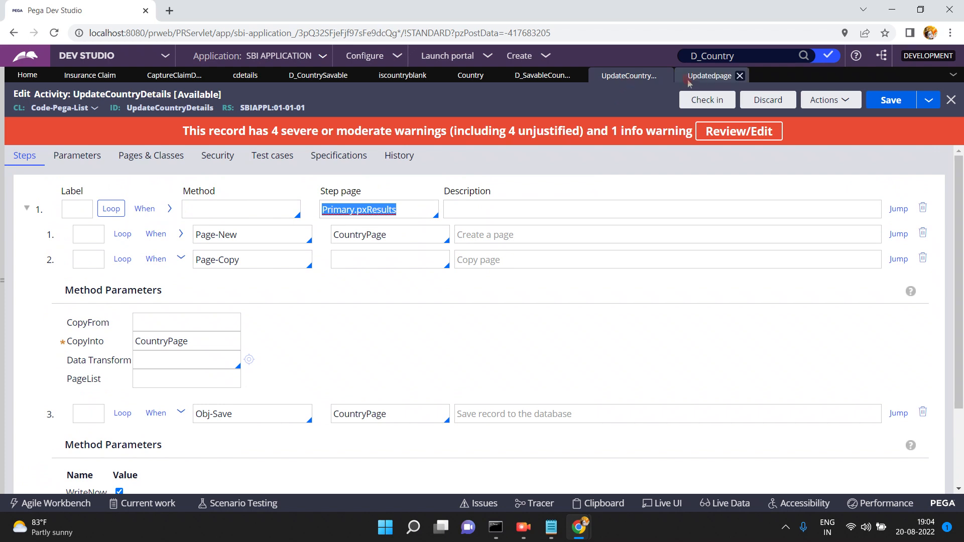
# Recheck the method and data page of the Save-DataPage step in the Updatedpage activity.
pyautogui.click(708, 76)
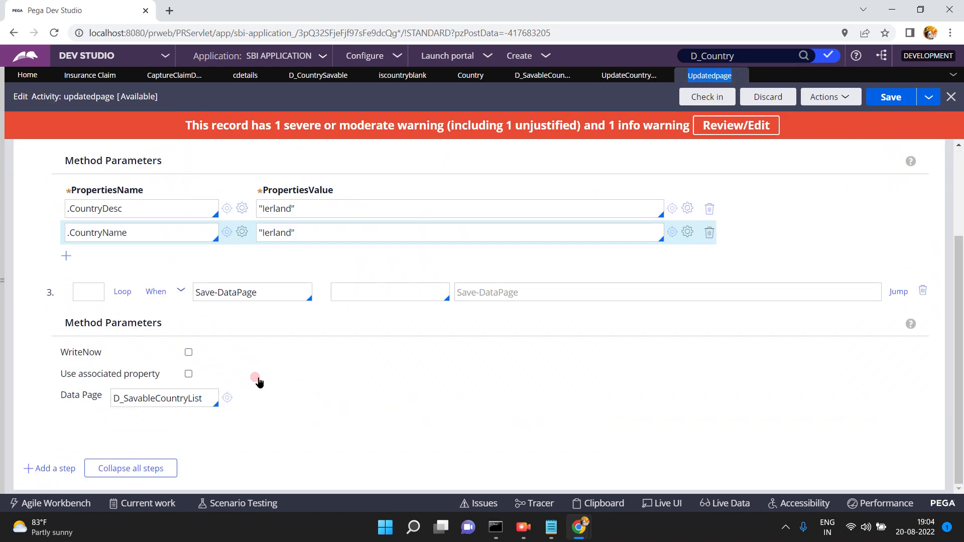
pyautogui.doubleClick(181, 402)
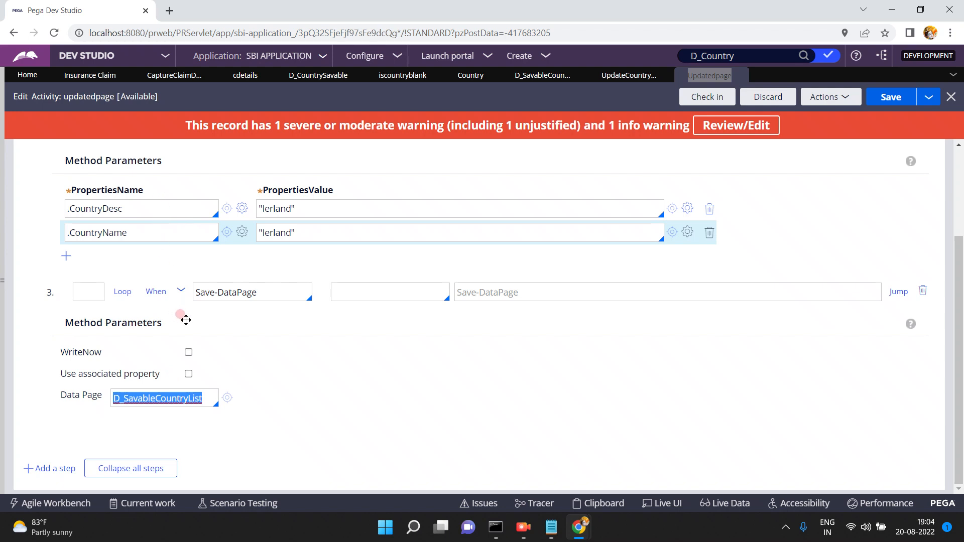
pyautogui.tripleClick(271, 290)
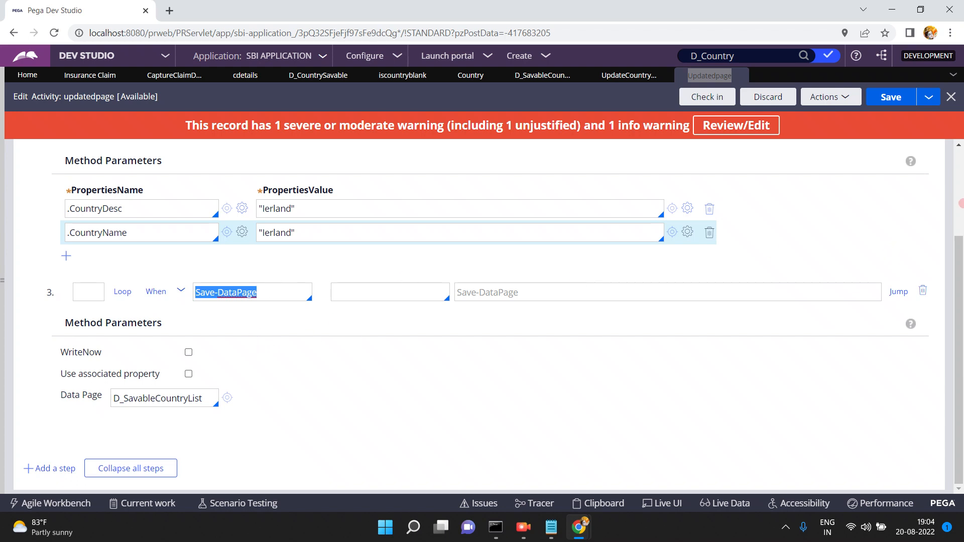
pyautogui.scroll(3, 961, 191)
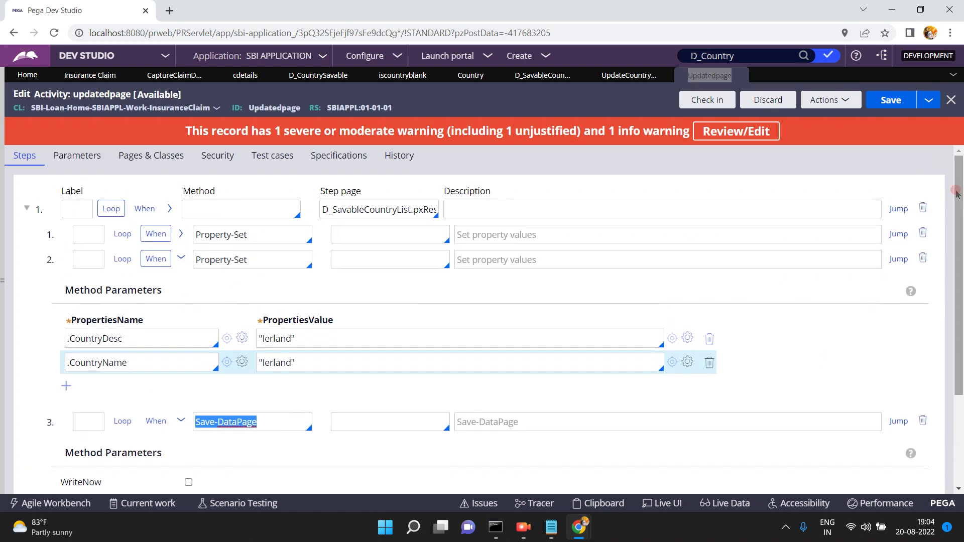
# Check the current records of the Country data type and return to the Updatedpage activity.
pyautogui.click(825, 104)
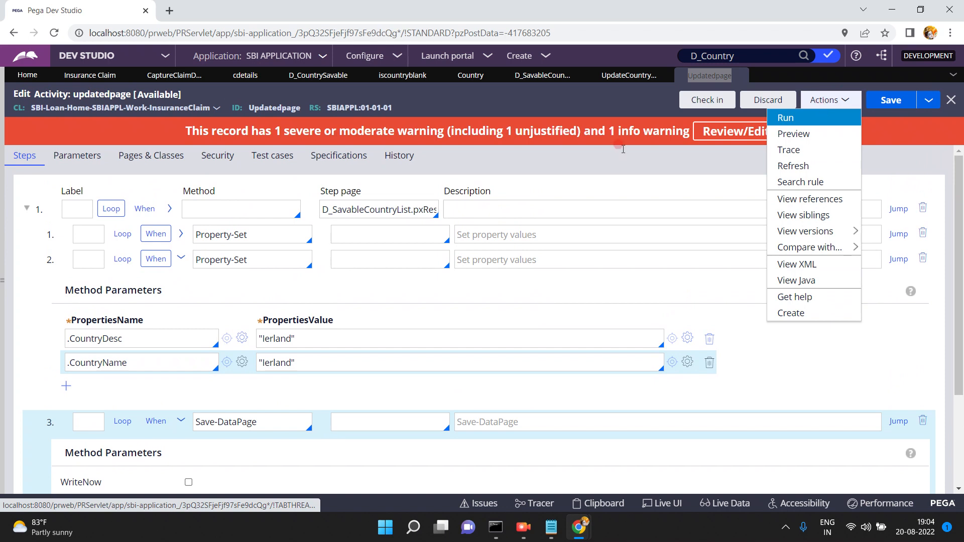
pyautogui.click(464, 78)
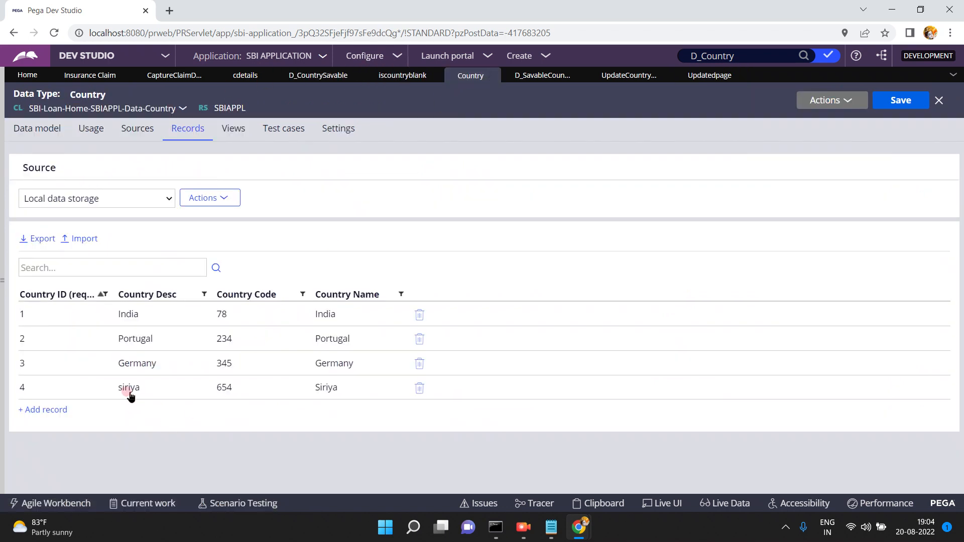
pyautogui.click(706, 76)
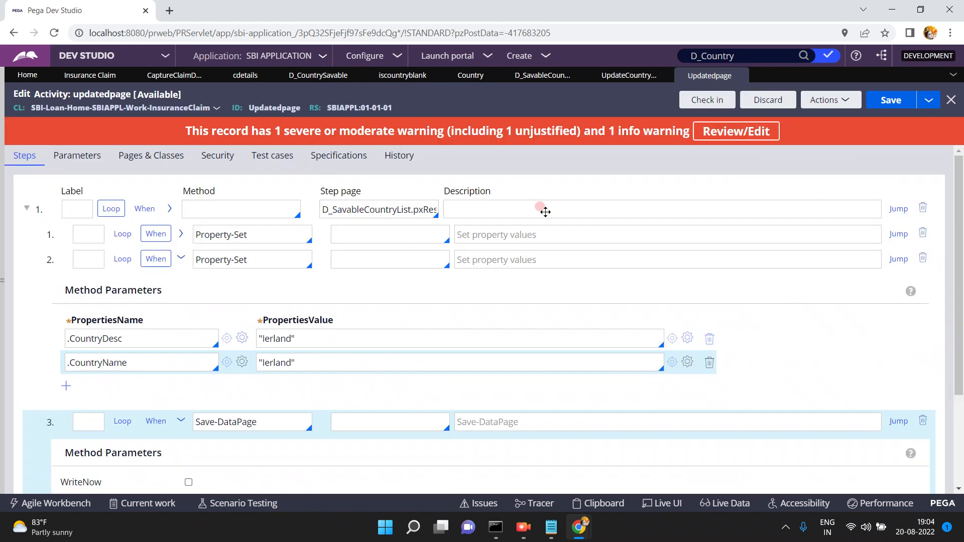
# Run the Updatedpage activity with its Save-DataPage step active on the empty test page in the Standard thread and close the run window.
pyautogui.click(815, 99)
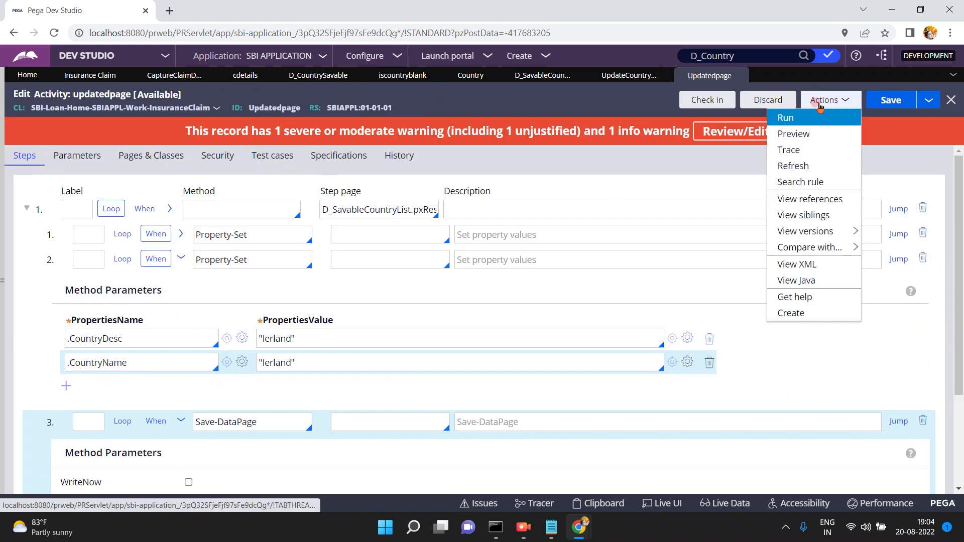
pyautogui.click(803, 119)
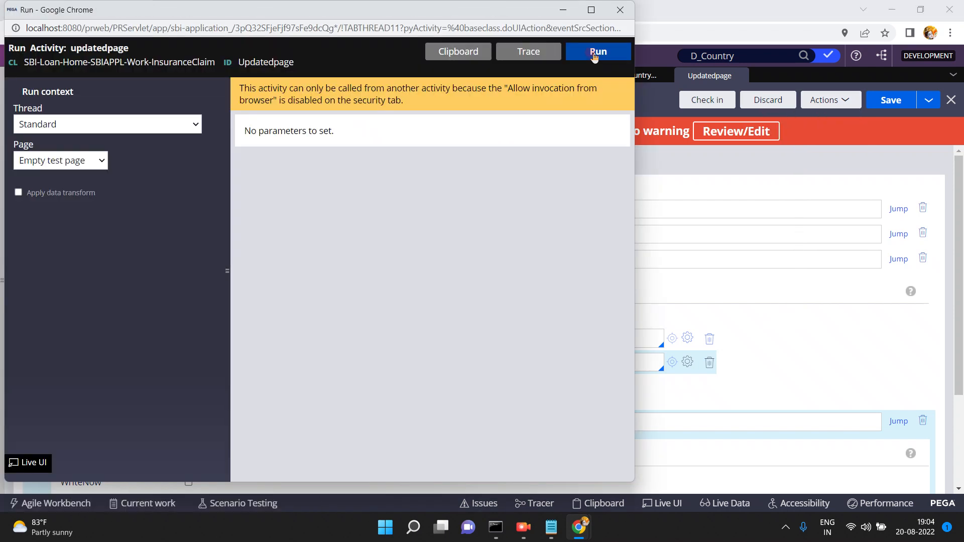
pyautogui.click(596, 52)
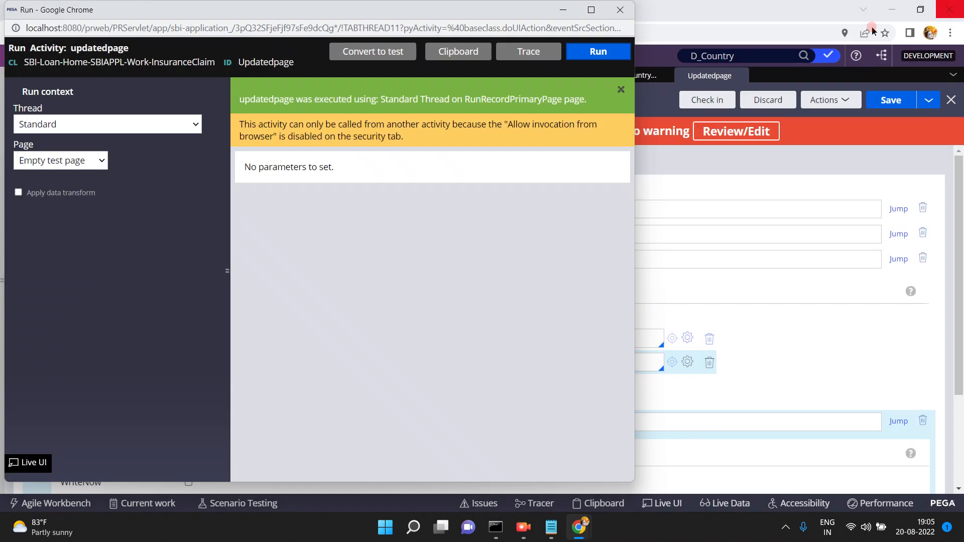
pyautogui.click(944, 7)
pyautogui.click(716, 193)
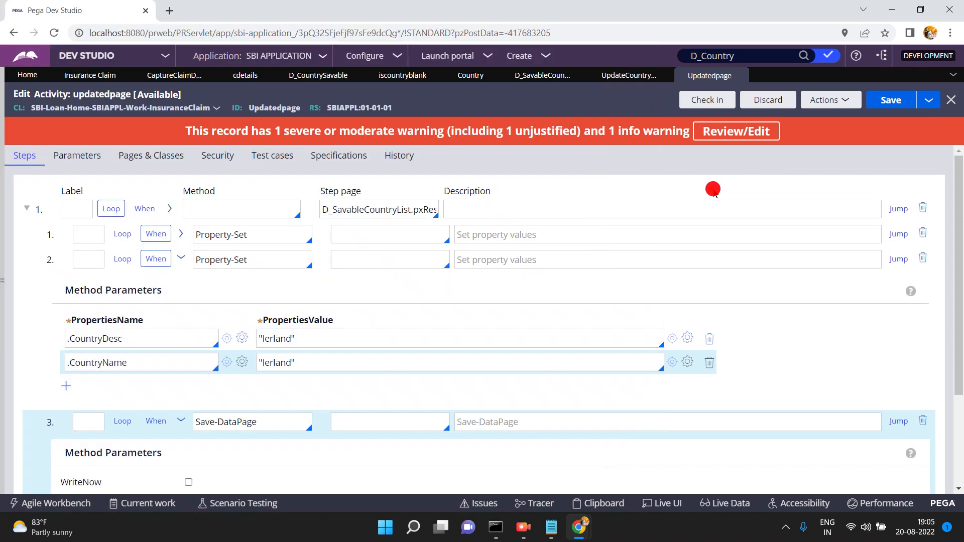
pyautogui.click(374, 211)
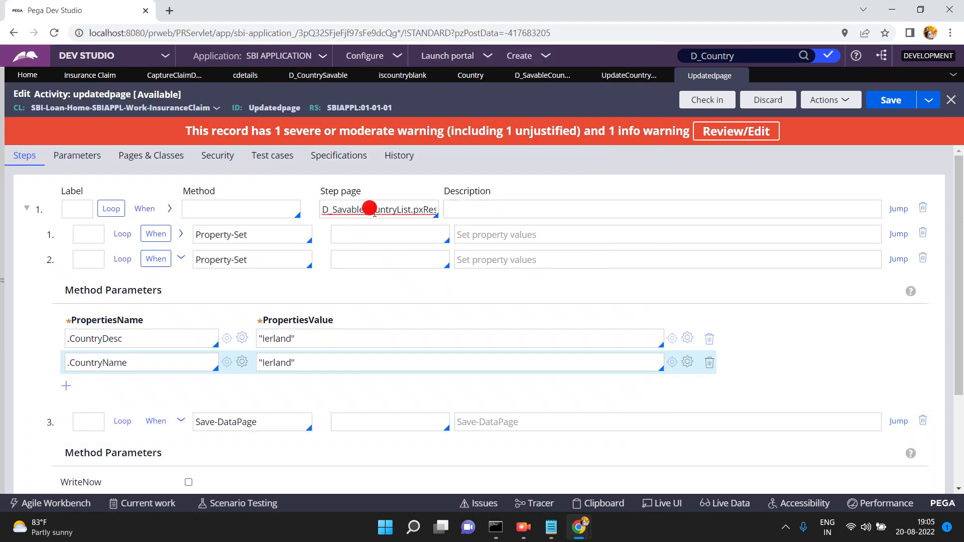
# Review the Updatedpage loop's step page and Save-DataPage parameters, and compare them with the Page-Copy and Obj-Save parameters in UpdateCountryDetails.
pyautogui.press('Right')
pyautogui.press('Right')
pyautogui.press('Right')
pyautogui.press('Right')
pyautogui.press('Right')
pyautogui.press('Right')
pyautogui.press('Right')
pyautogui.press('Right')
pyautogui.press('Right')
pyautogui.press('Right')
pyautogui.press('Right')
pyautogui.press('Right')
pyautogui.press('Right')
pyautogui.press('Right')
pyautogui.press('Right')
pyautogui.press('Right')
pyautogui.press('Right')
pyautogui.press('Right')
pyautogui.press('Right')
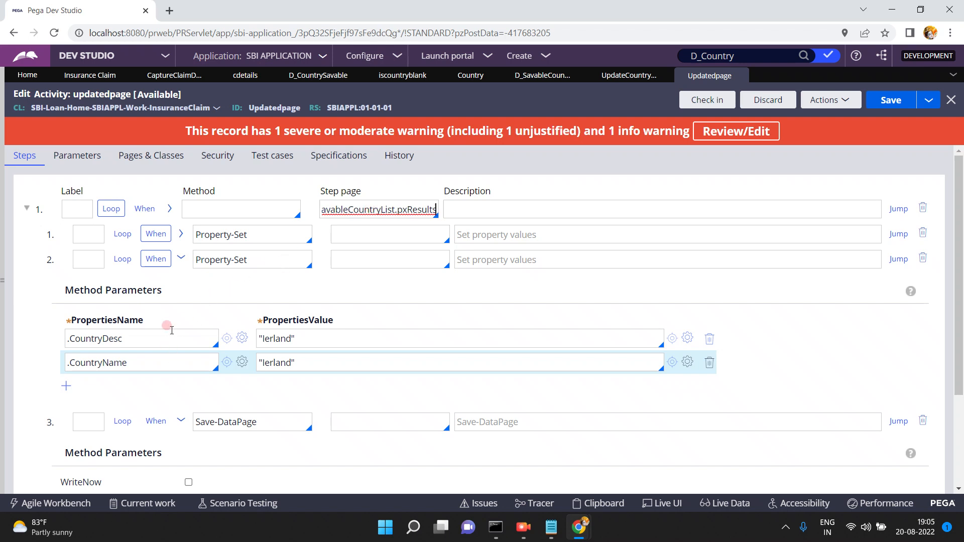
pyautogui.scroll(-3, 522, 343)
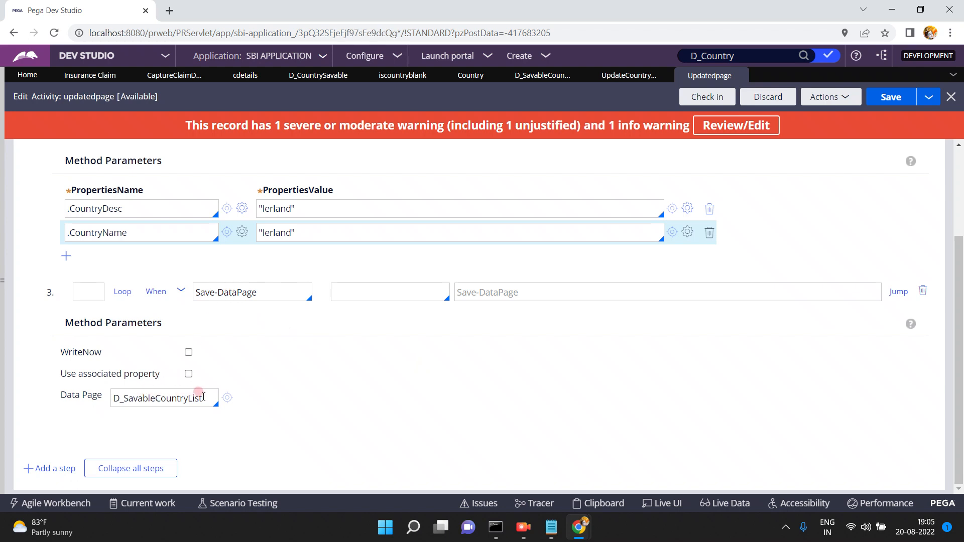
pyautogui.click(622, 81)
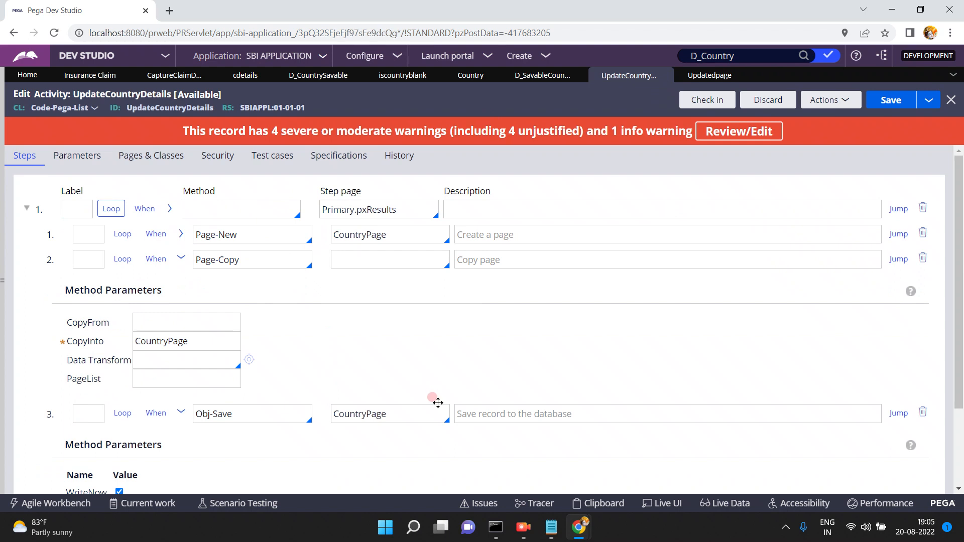
pyautogui.click(960, 436)
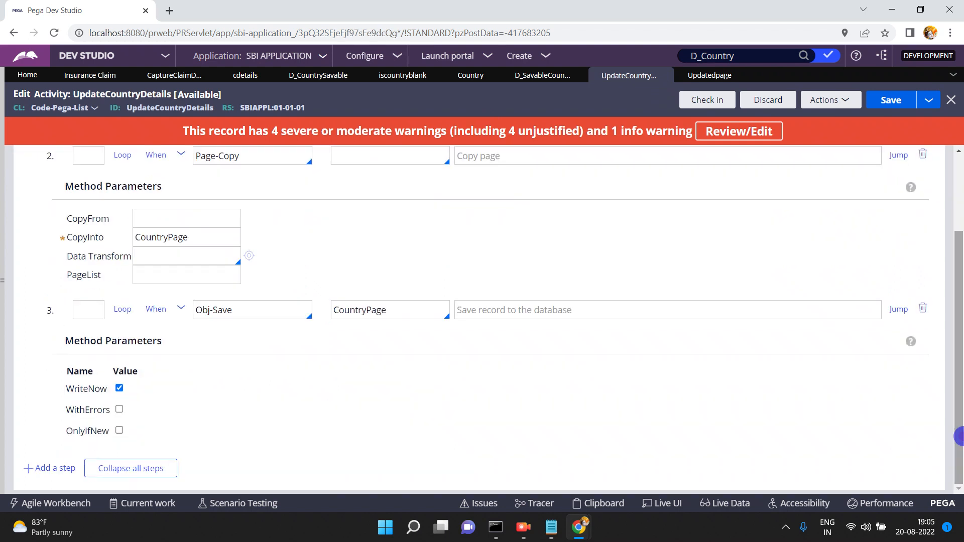
# Open a trace on the Updatedpage activity, run it on the empty test page in the Standard thread, and switch to the Tracer.
pyautogui.click(705, 77)
pyautogui.click(822, 98)
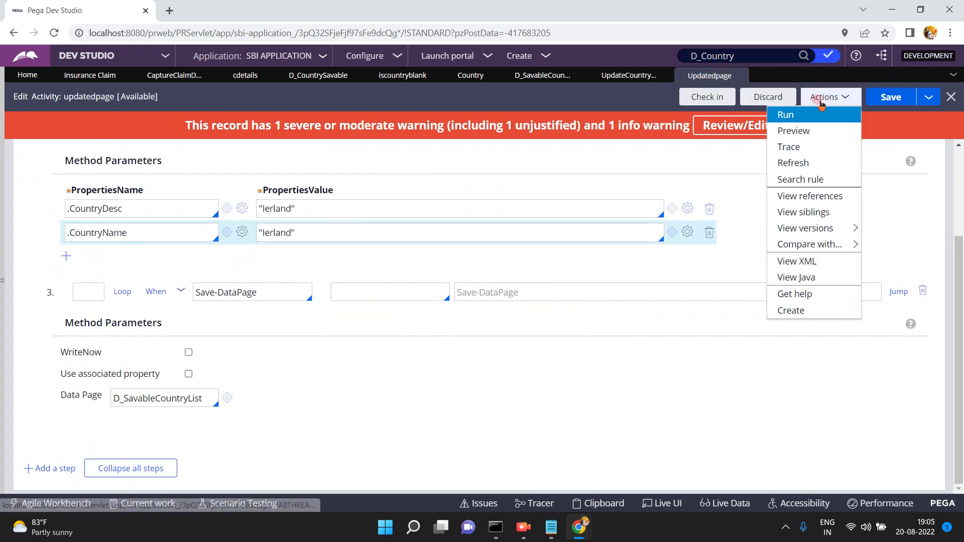
pyautogui.click(789, 148)
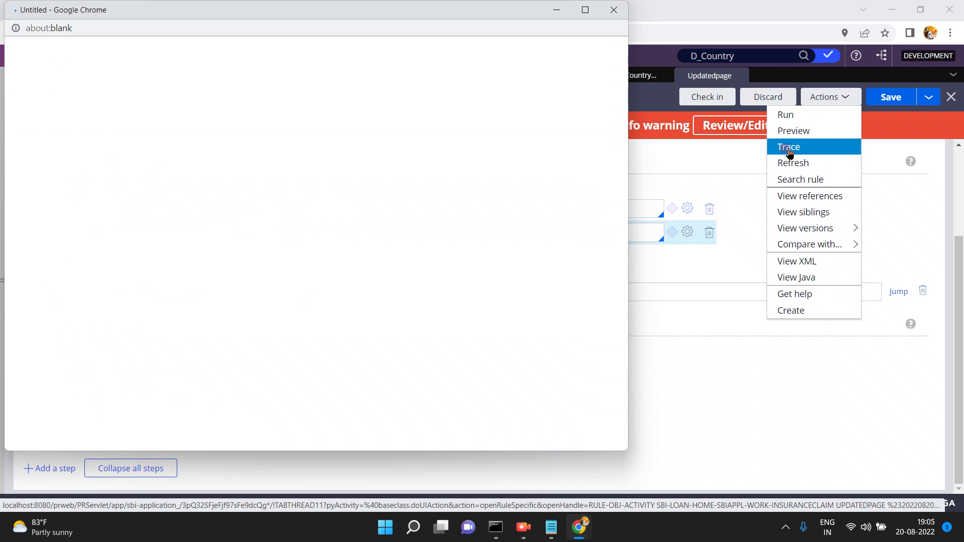
pyautogui.click(834, 97)
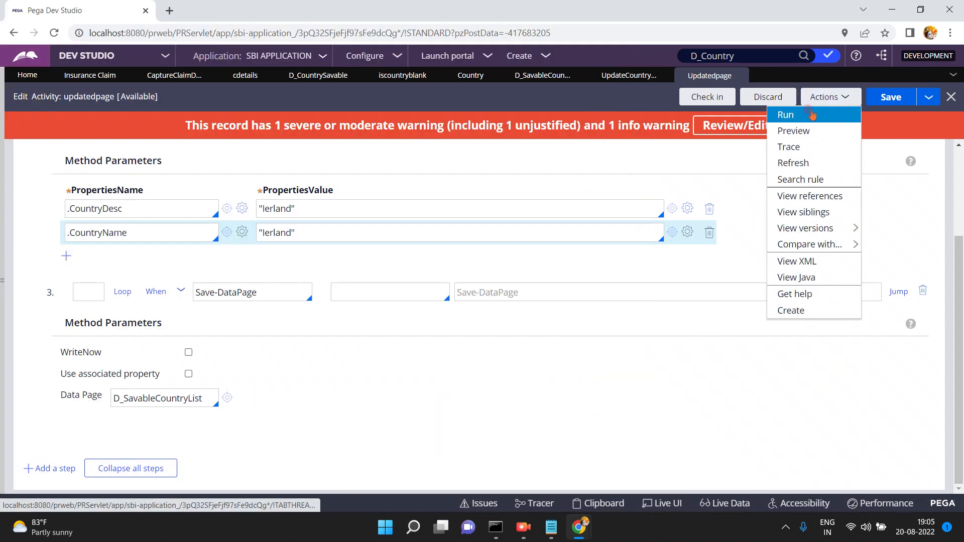
pyautogui.click(813, 115)
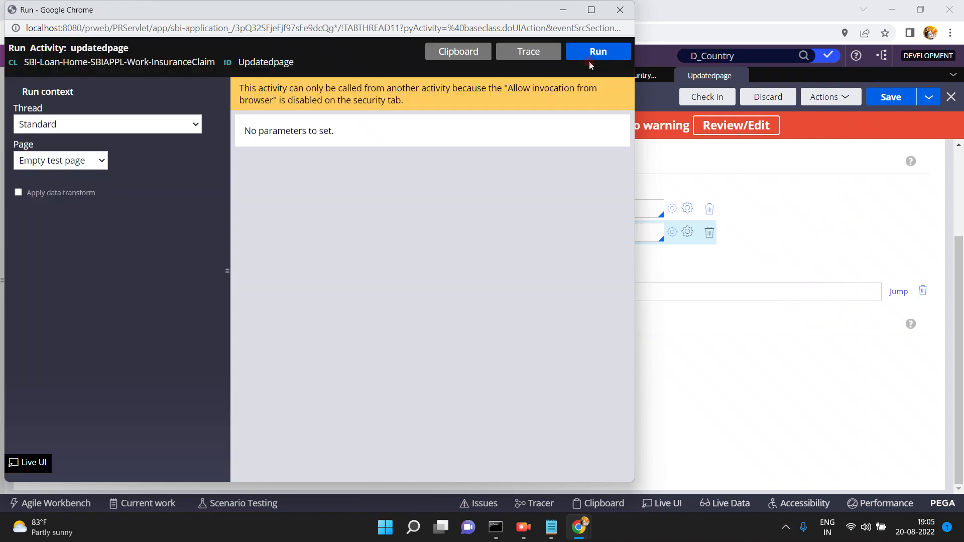
pyautogui.click(599, 54)
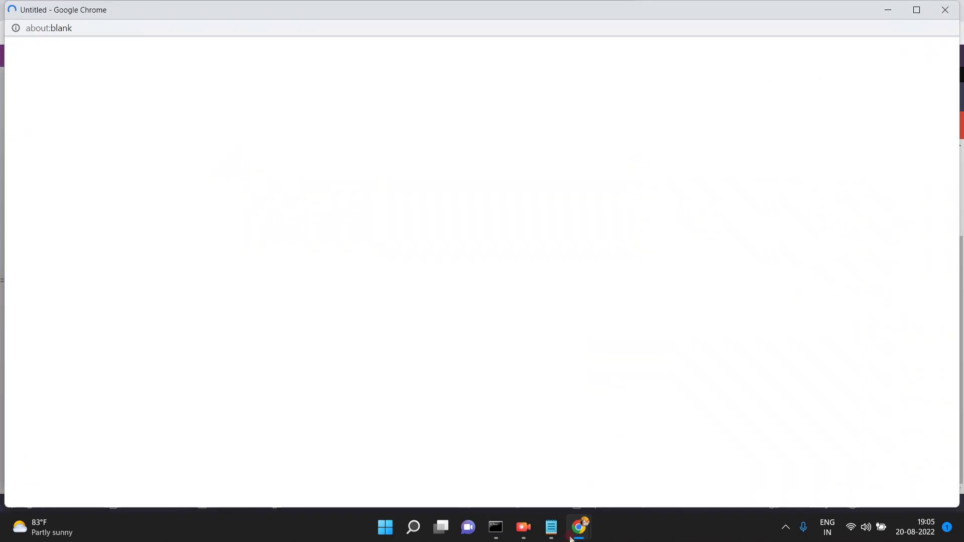
pyautogui.moveTo(579, 527)
pyautogui.click(750, 462)
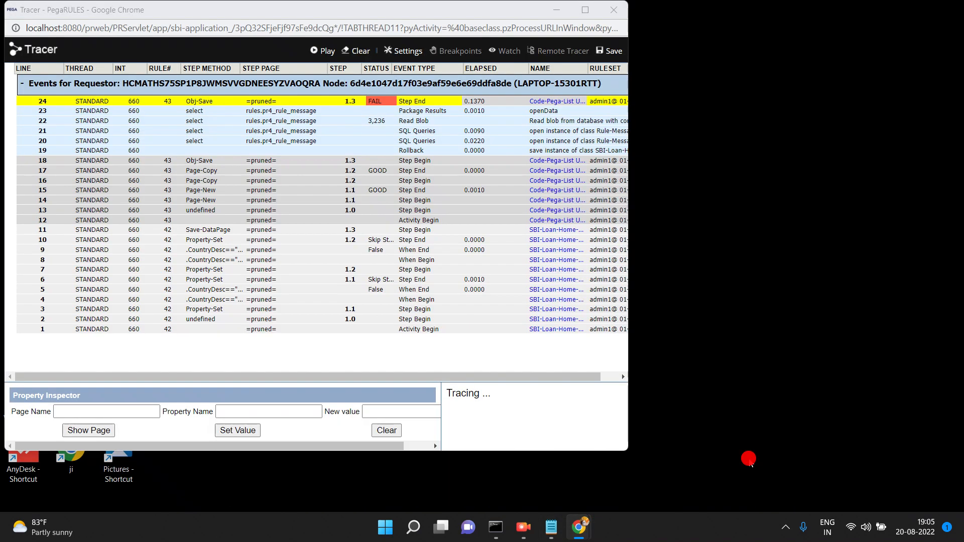
# Resume and pause the Tracer repeatedly to advance through the trace events of the Updatedpage run.
pyautogui.click(329, 53)
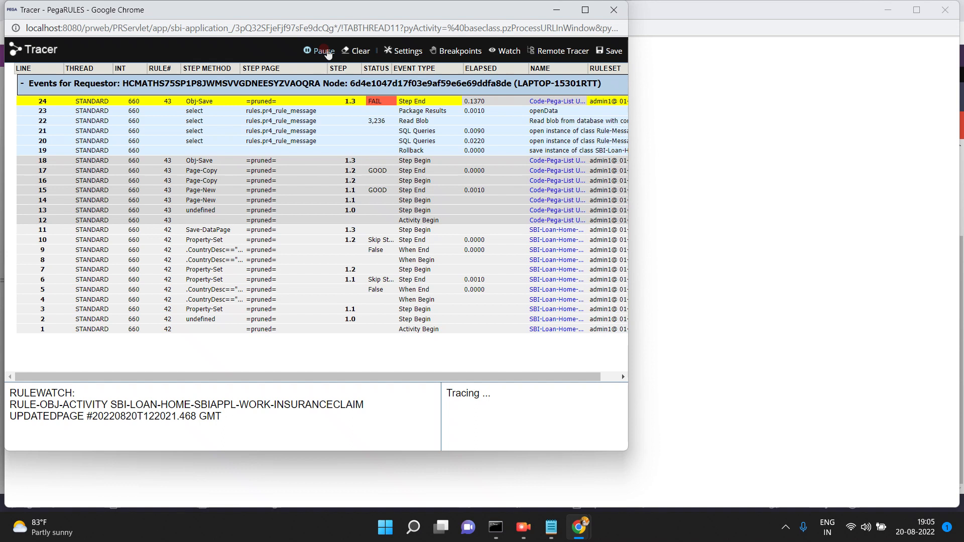
pyautogui.click(327, 52)
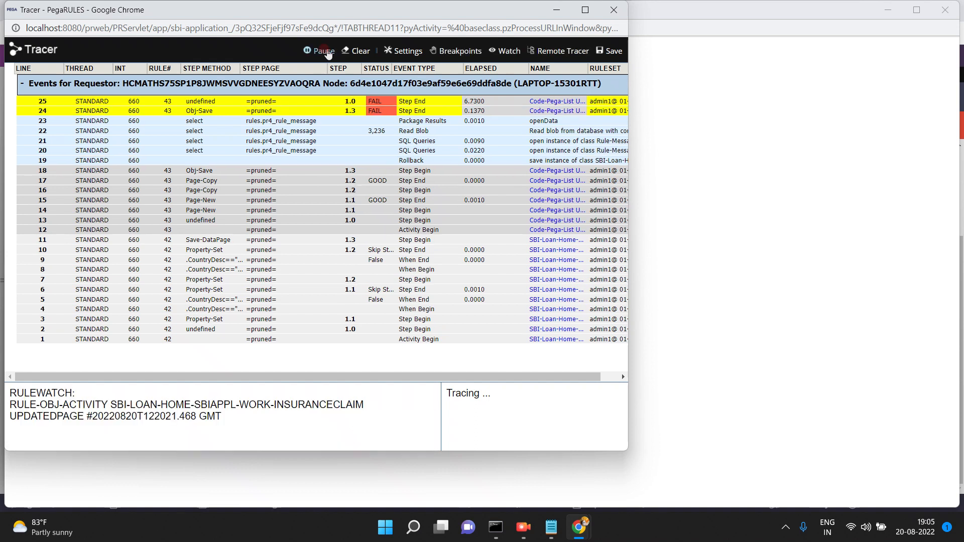
pyautogui.click(327, 52)
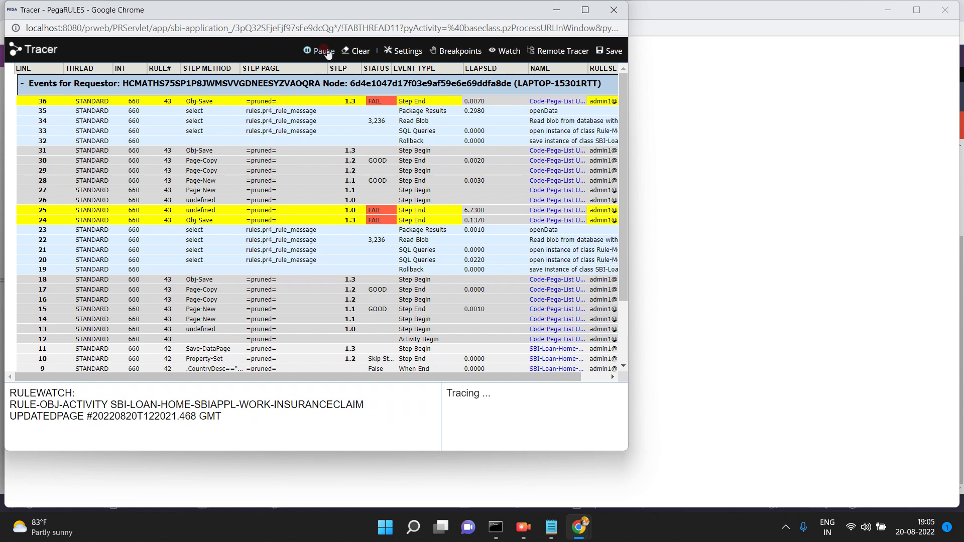
pyautogui.click(328, 52)
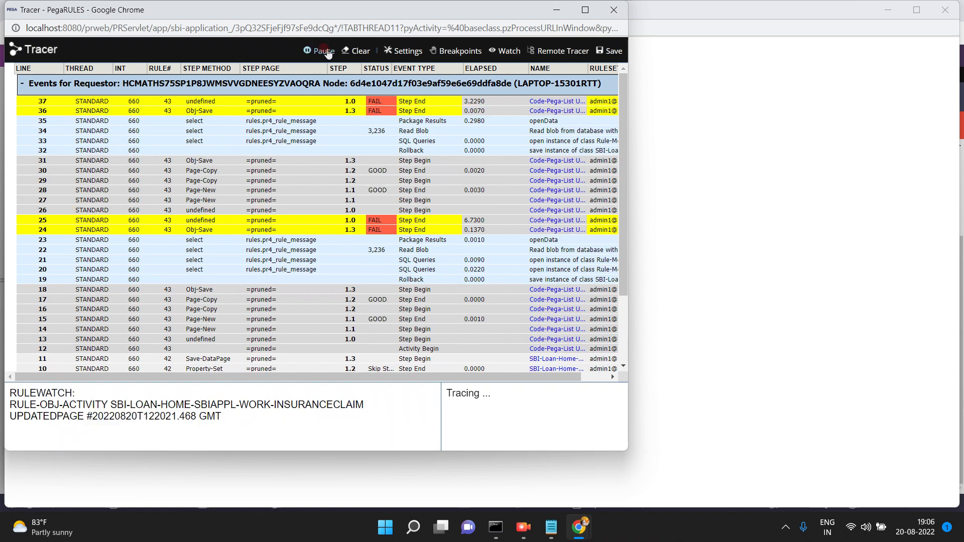
pyautogui.click(328, 52)
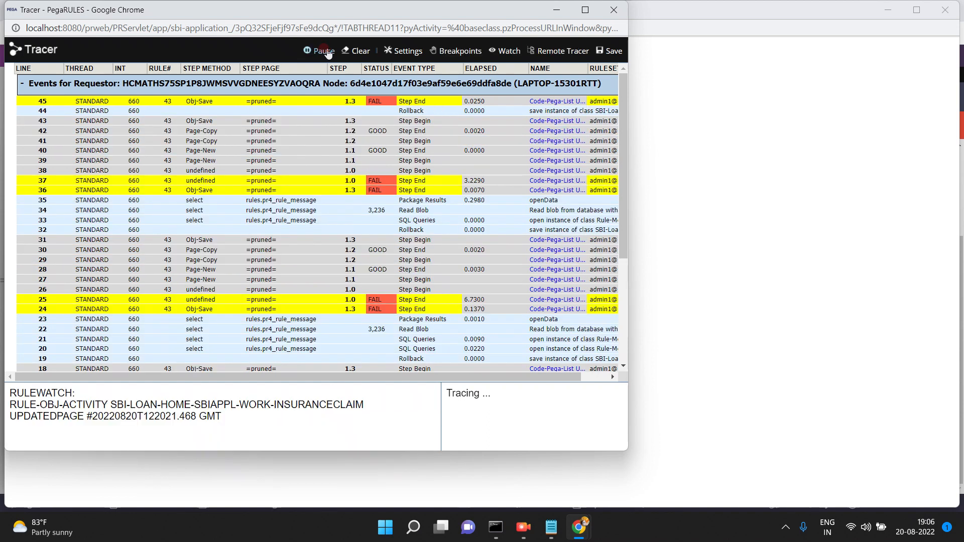
pyautogui.click(327, 52)
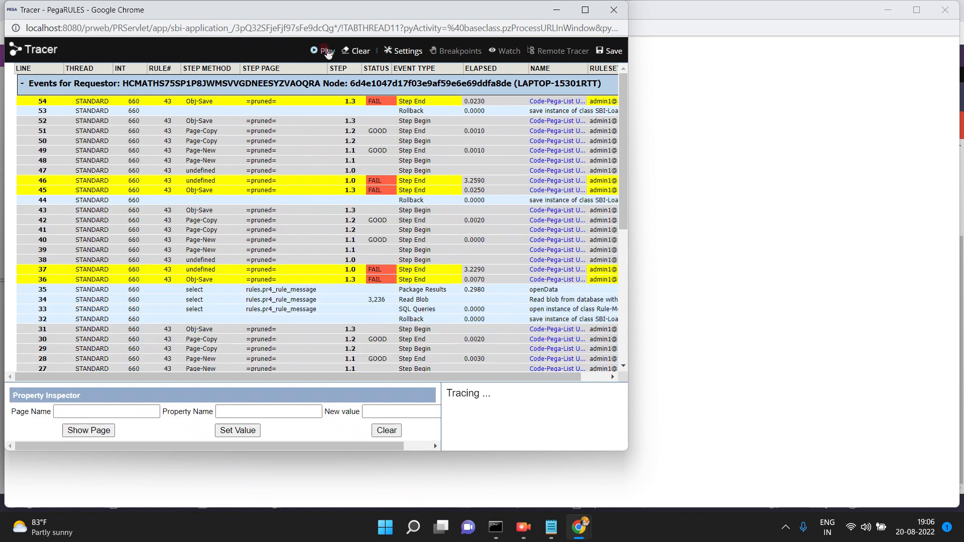
pyautogui.click(327, 52)
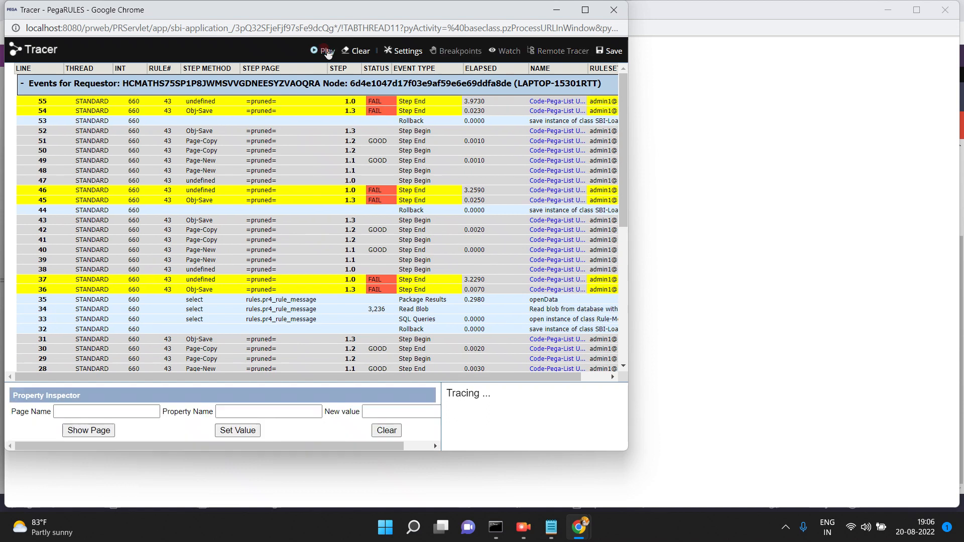
pyautogui.click(328, 52)
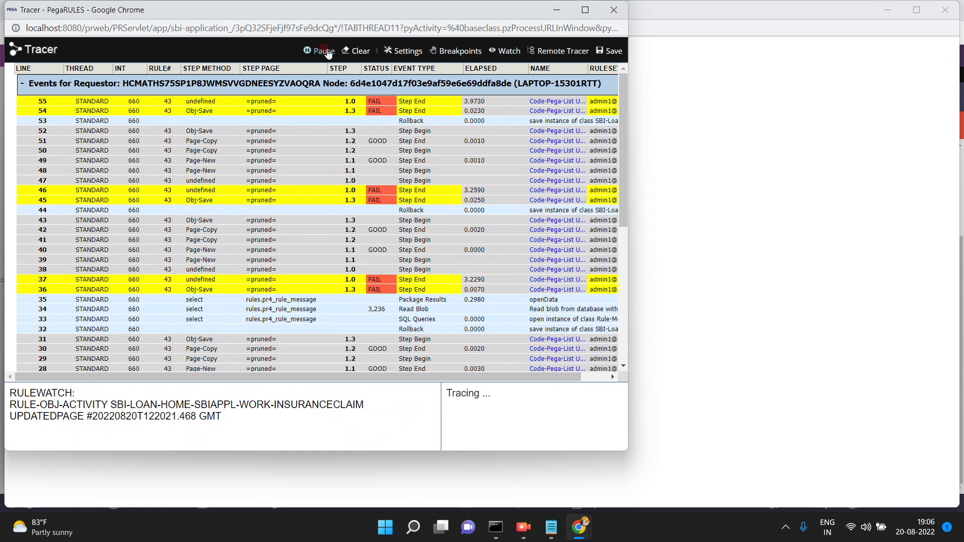
pyautogui.click(327, 52)
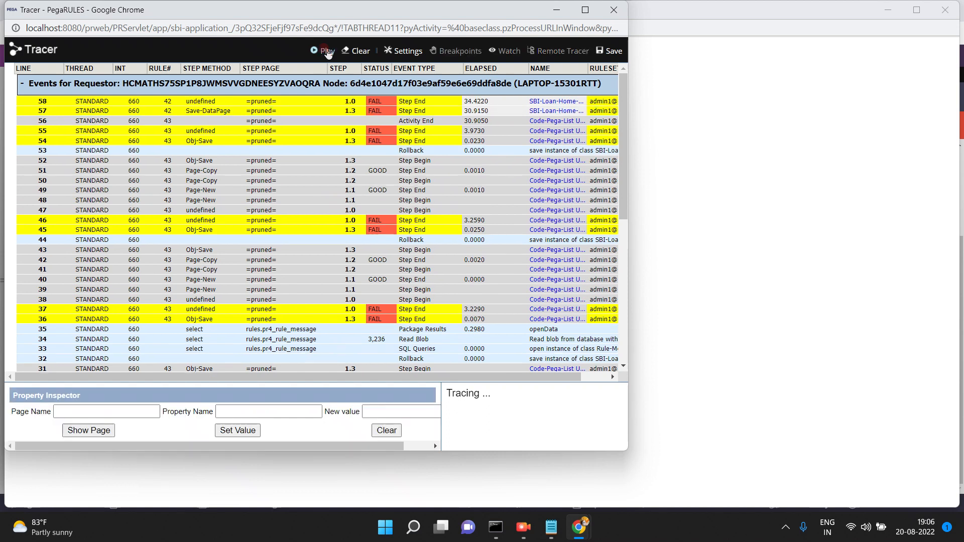
pyautogui.click(327, 52)
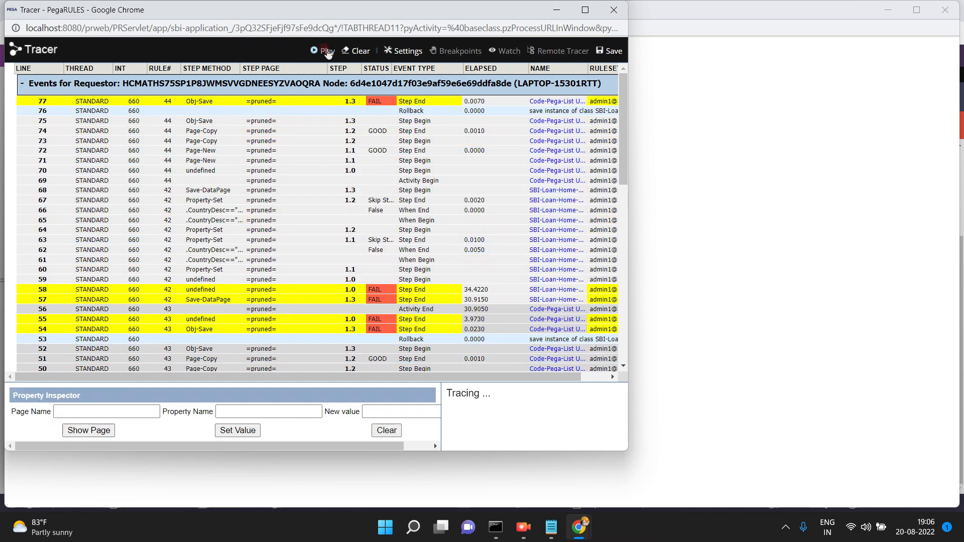
pyautogui.click(328, 52)
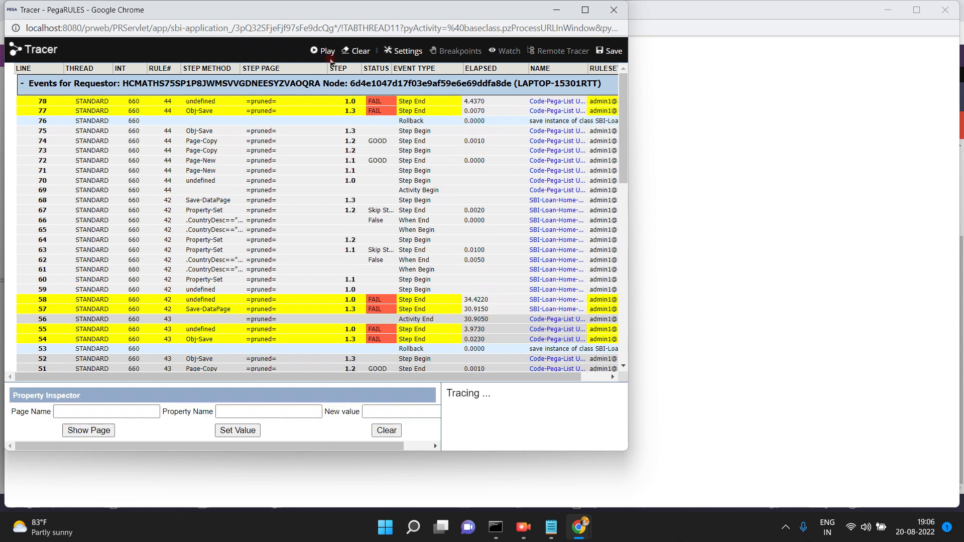
pyautogui.click(326, 52)
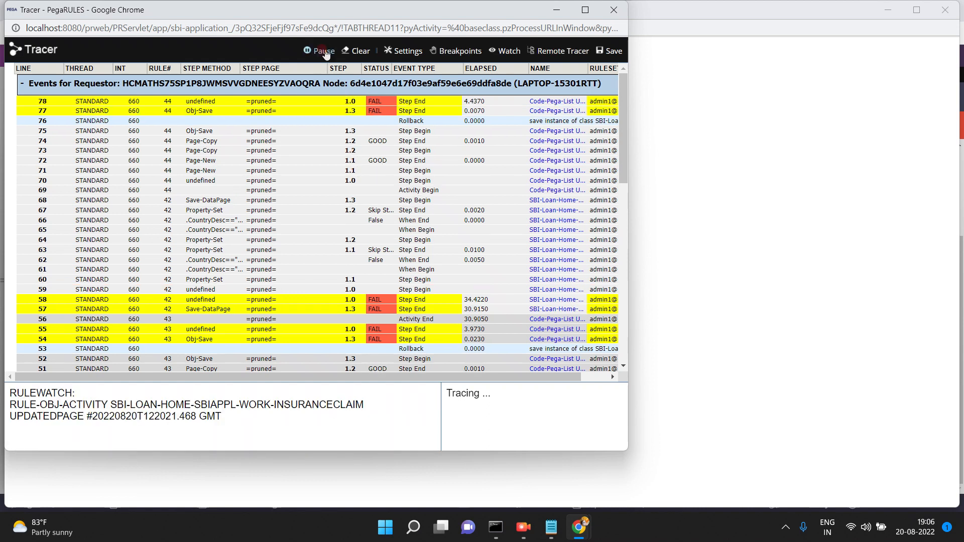
pyautogui.click(326, 53)
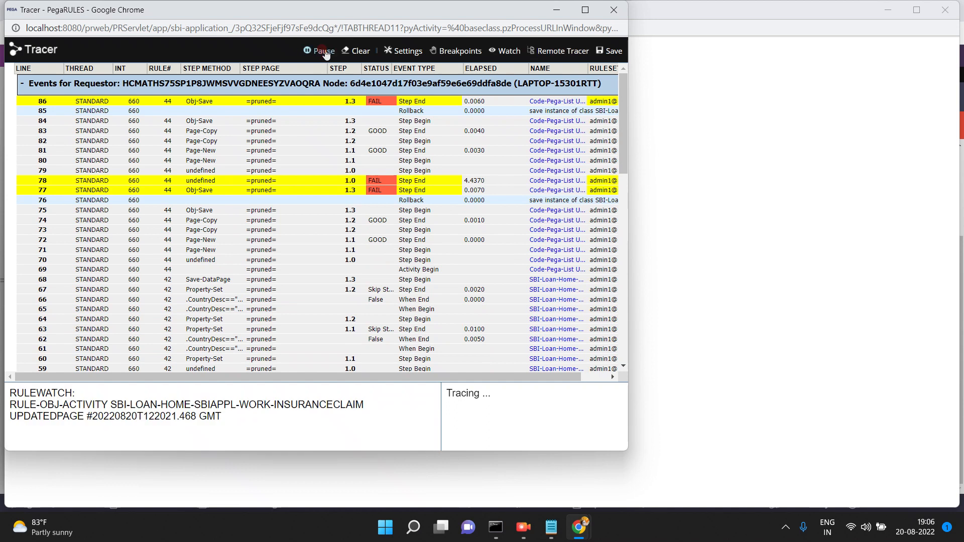
pyautogui.click(324, 52)
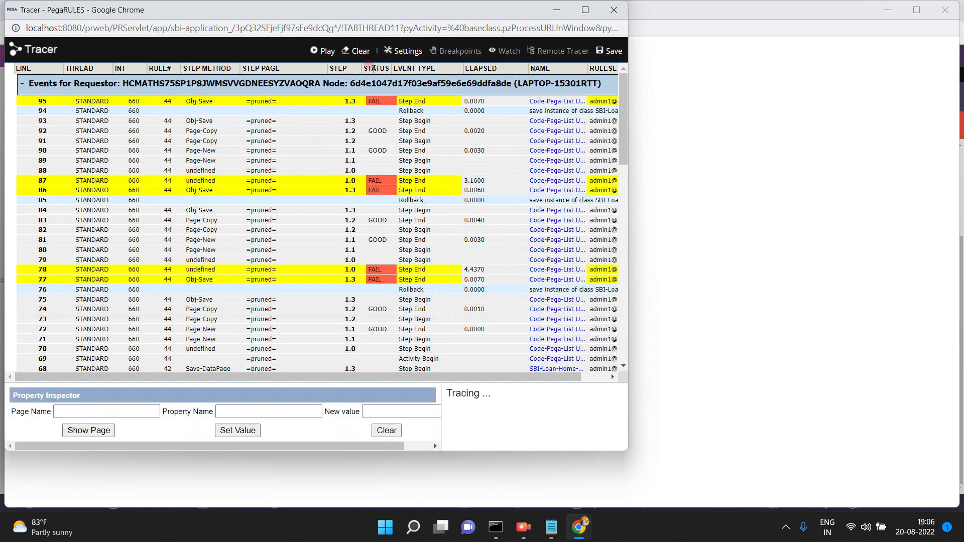
pyautogui.click(328, 51)
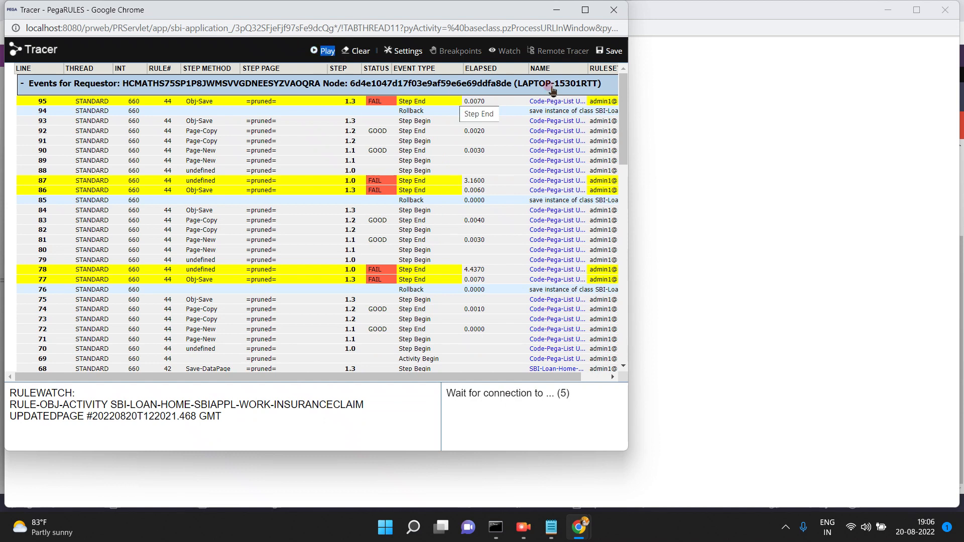
# Try to view the properties of the failed Obj-Save trace events at lines 77 and 24, with the Tracer window maximized.
pyautogui.click(379, 283)
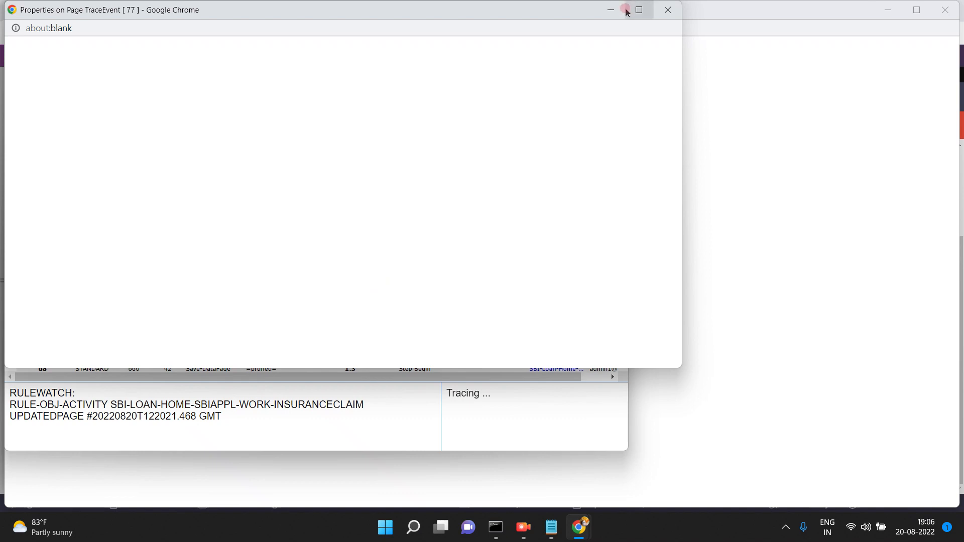
pyautogui.click(669, 15)
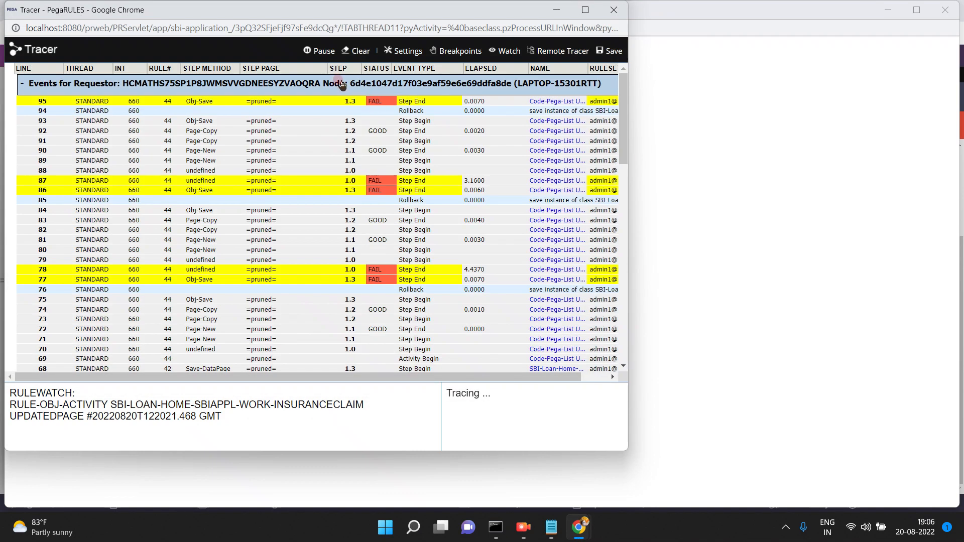
pyautogui.click(585, 9)
pyautogui.click(963, 347)
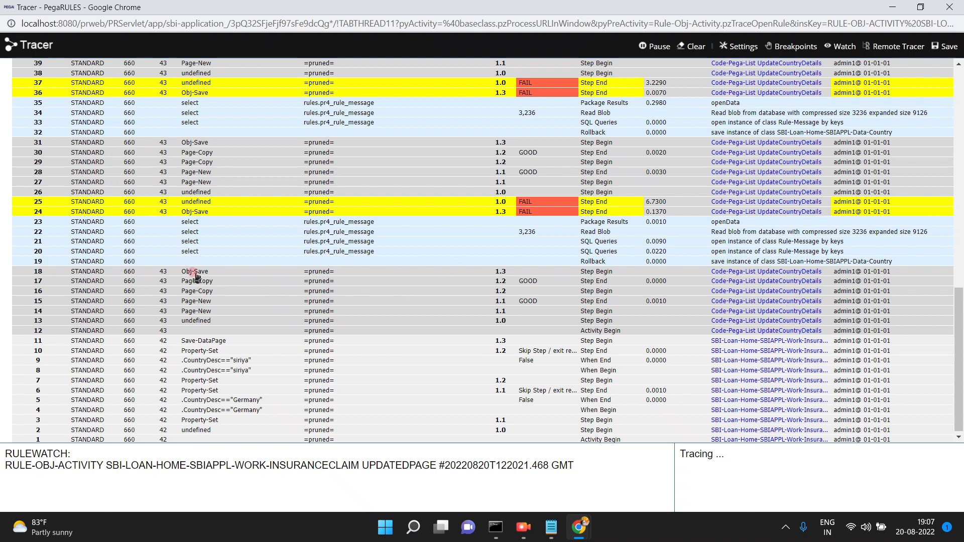
pyautogui.click(523, 212)
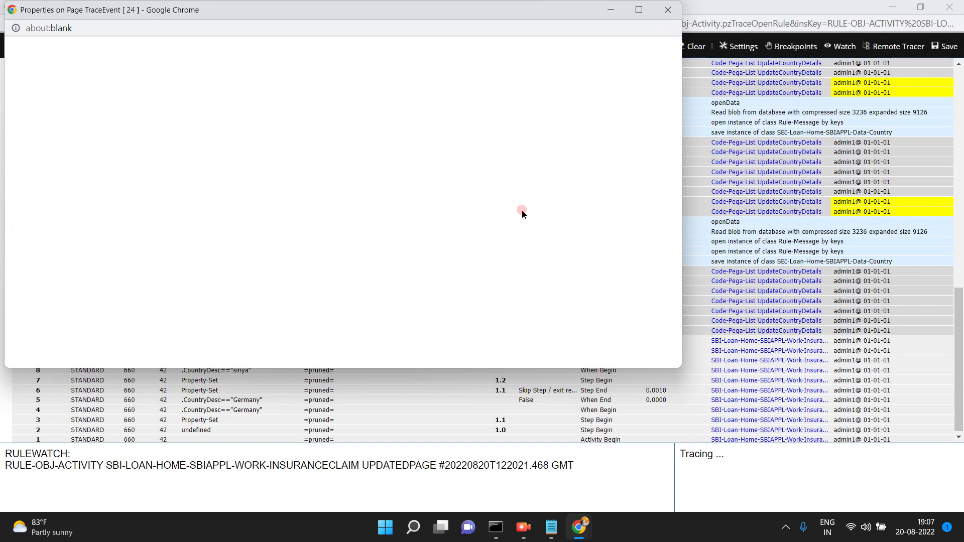
pyautogui.click(667, 11)
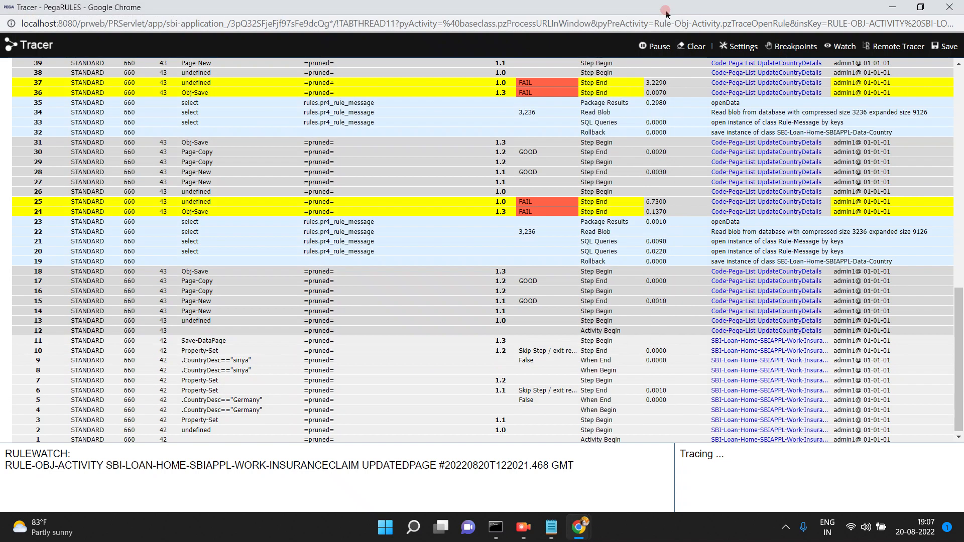
pyautogui.click(188, 215)
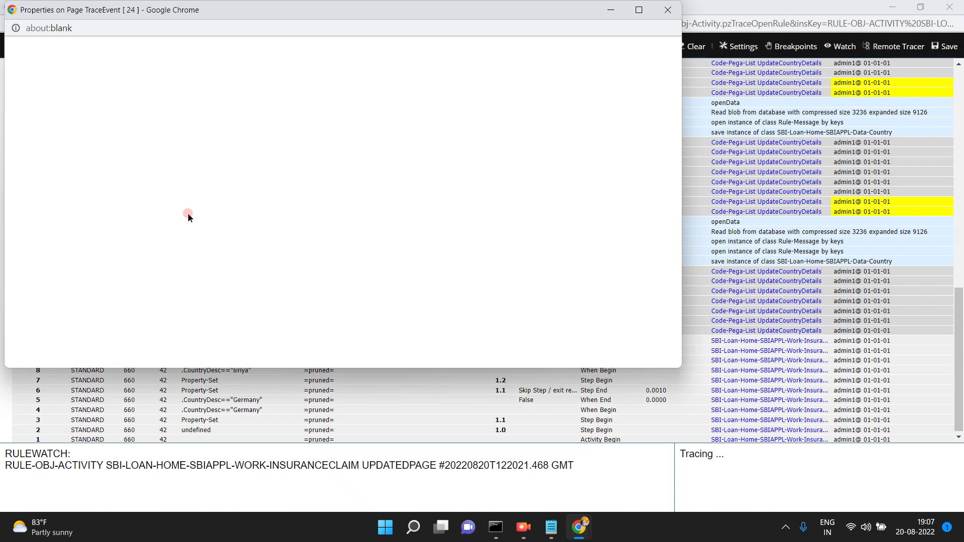
pyautogui.click(668, 10)
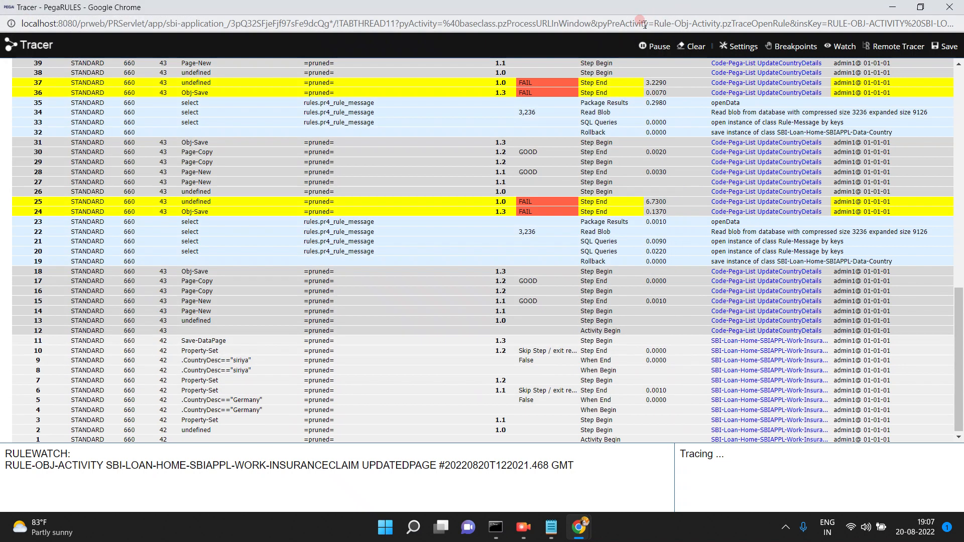
# Pause the Tracer, try to view the properties of the failed Obj-Save event at line 24, and switch to the Pega Platform startup console.
pyautogui.click(656, 47)
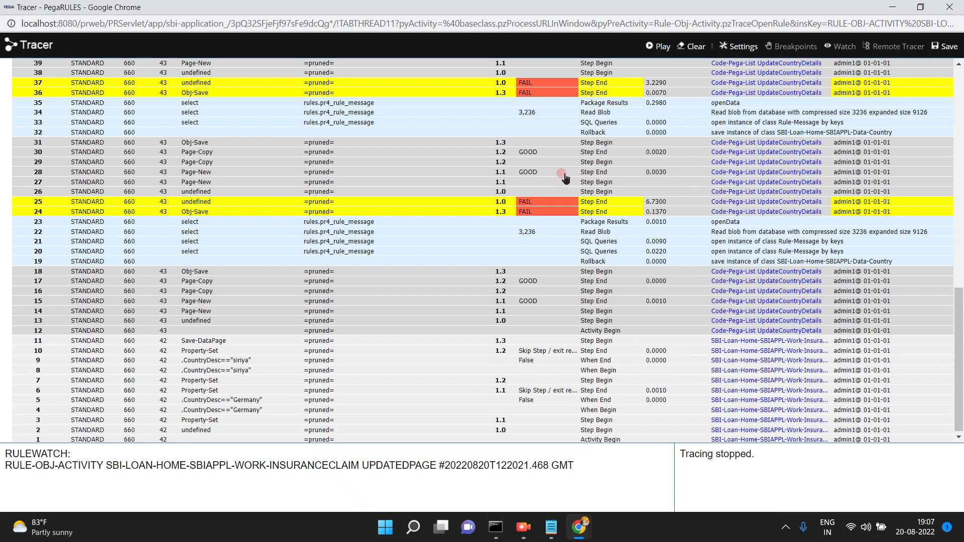
pyautogui.click(533, 212)
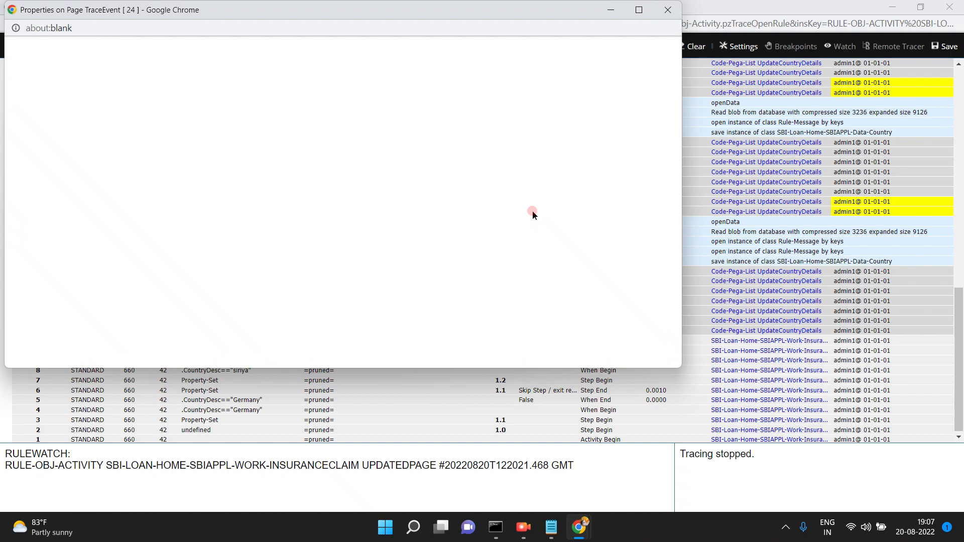
pyautogui.click(495, 532)
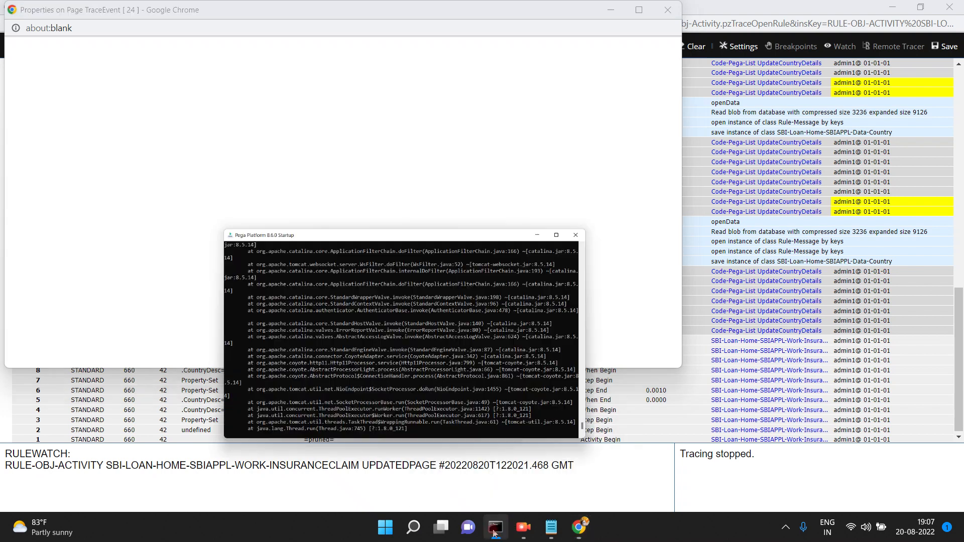
pyautogui.click(411, 255)
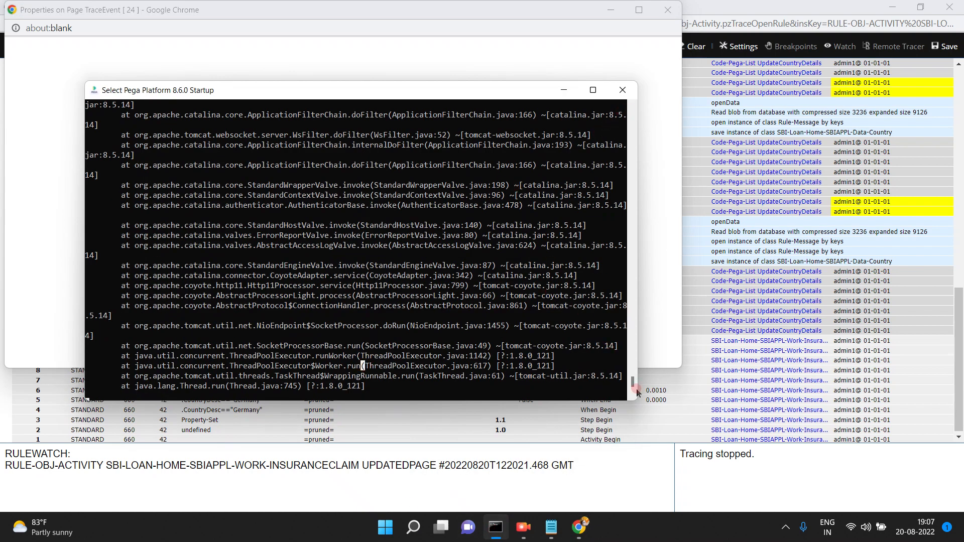
# Examine the obj-save error entries and their stack traces in the Pega Platform startup console.
pyautogui.moveTo(634, 385)
pyautogui.mouseDown()
pyautogui.moveTo(633, 365)
pyautogui.moveTo(634, 392)
pyautogui.moveTo(630, 379)
pyautogui.mouseUp()
pyautogui.click(480, 365)
pyautogui.rightClick(480, 364)
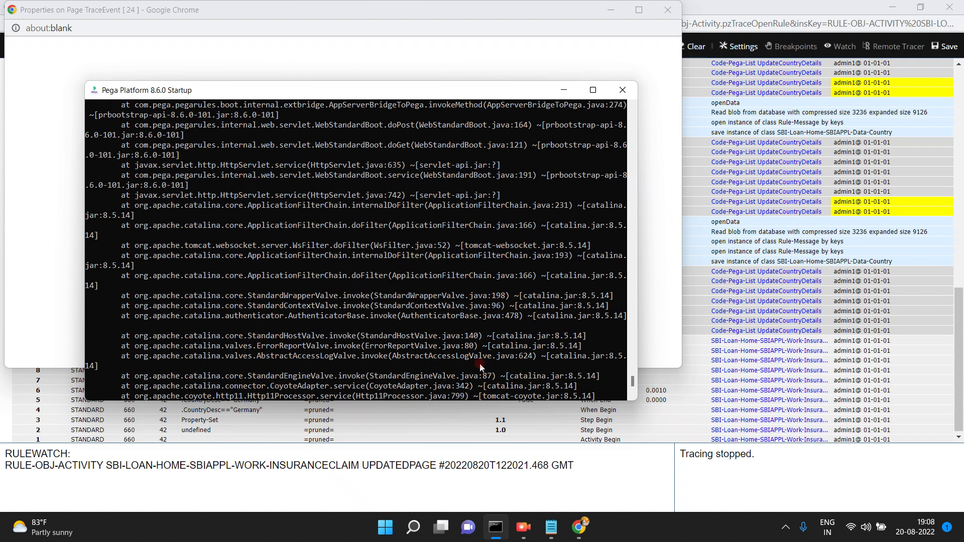
pyautogui.click(633, 372)
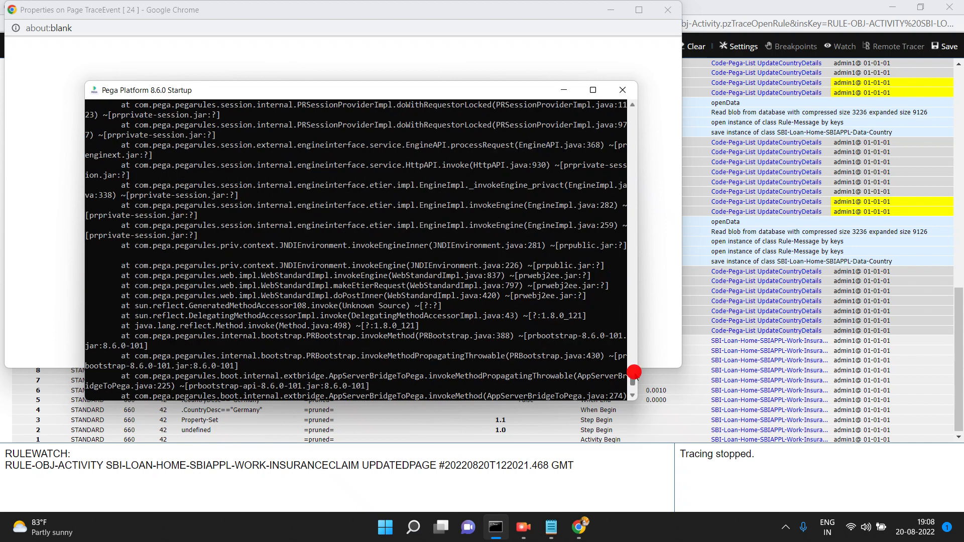
pyautogui.click(634, 373)
pyautogui.click(634, 373)
pyautogui.click(634, 373)
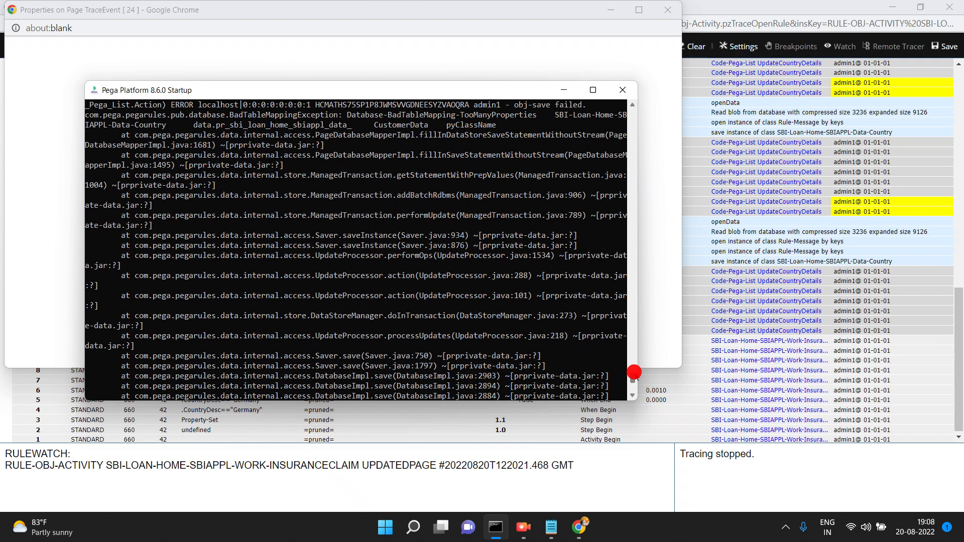
pyautogui.click(634, 373)
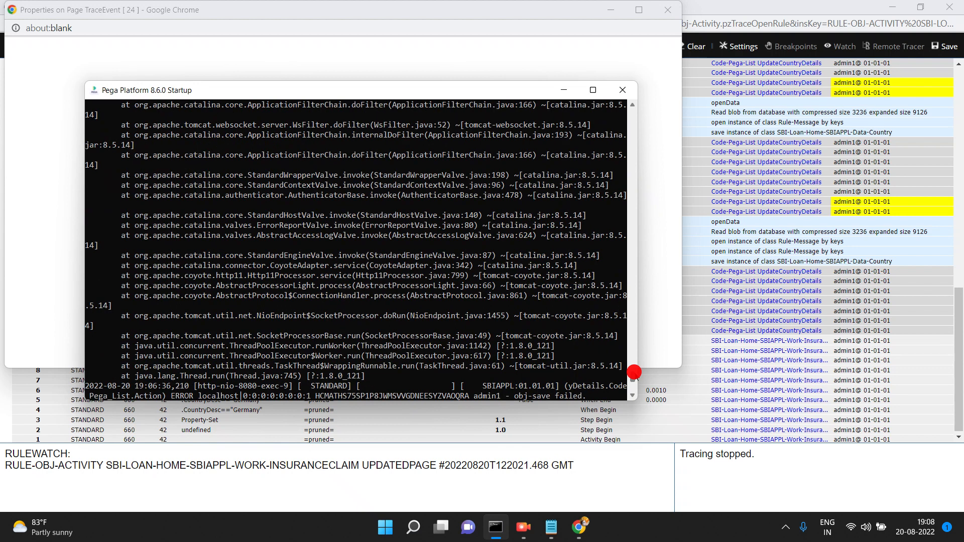
pyautogui.click(635, 363)
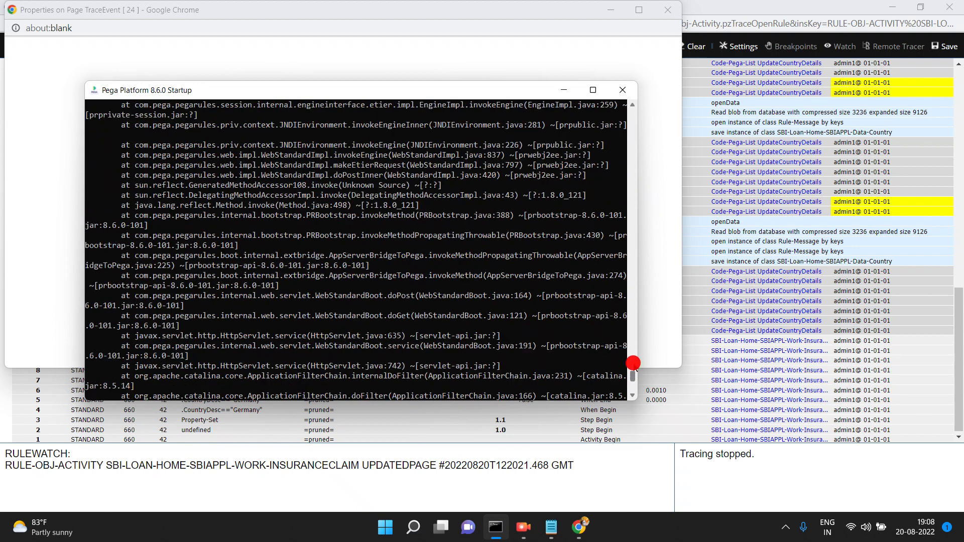
pyautogui.click(635, 362)
pyautogui.click(634, 357)
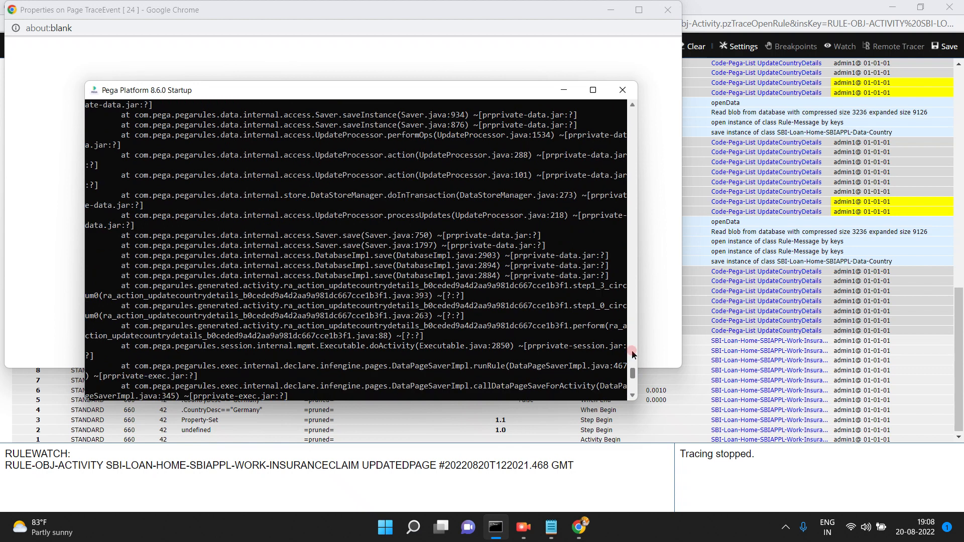
pyautogui.click(633, 354)
pyautogui.click(632, 352)
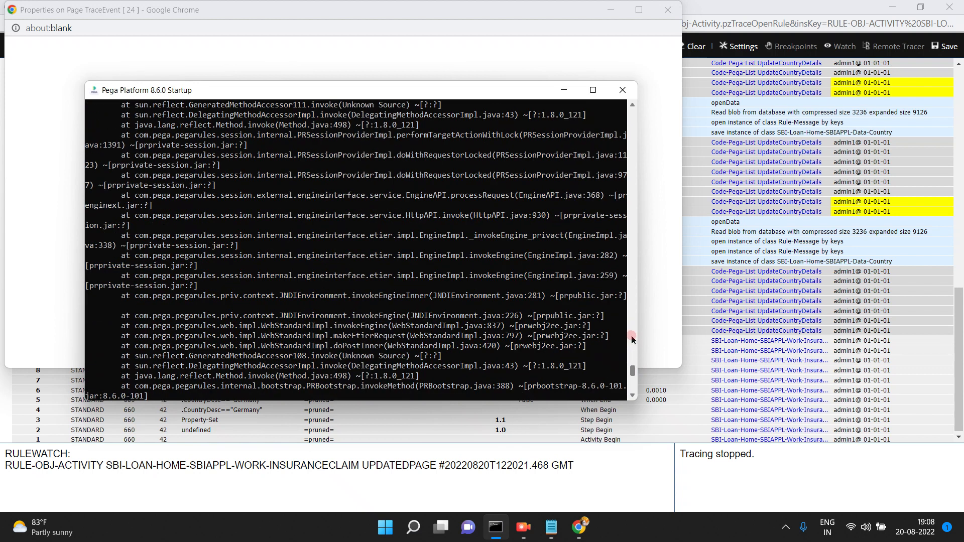
pyautogui.click(633, 360)
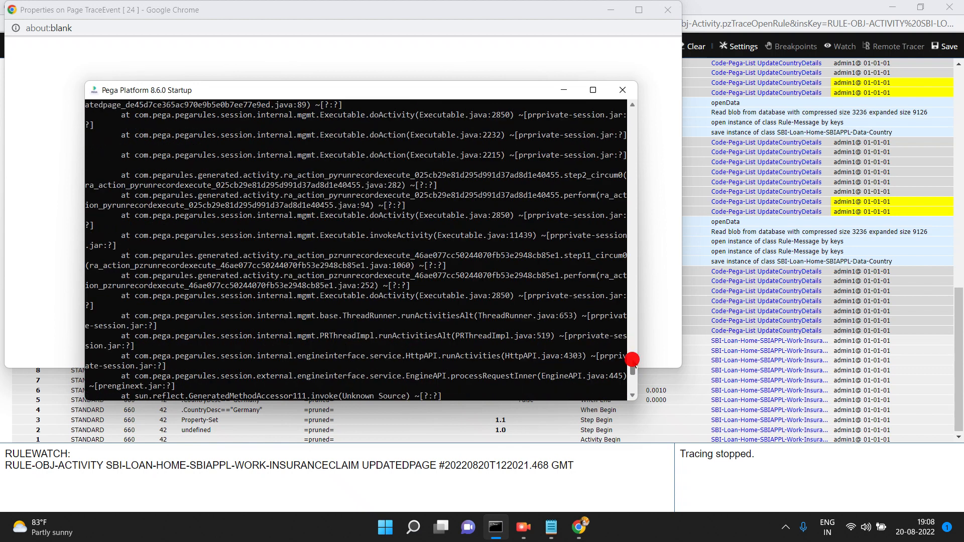
pyautogui.click(632, 360)
# Close the trace event properties window, return to Dev Studio, and check the records of the Country data type.
pyautogui.click(667, 292)
pyautogui.click(661, 9)
pyautogui.click(899, 8)
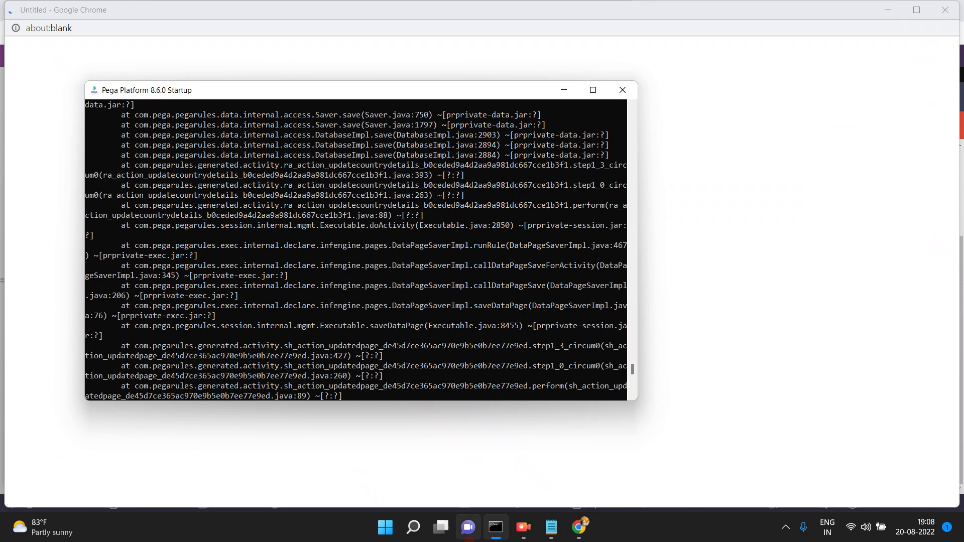
pyautogui.moveTo(575, 534)
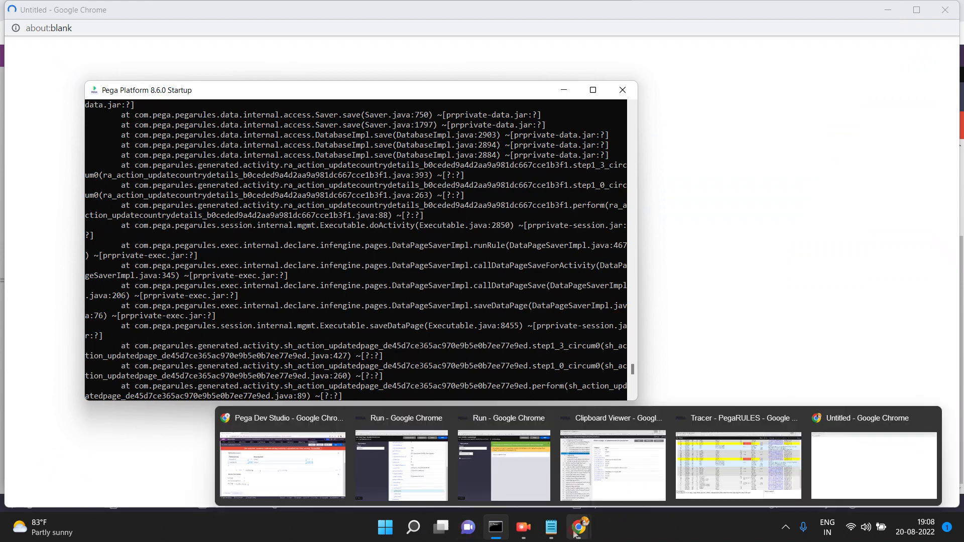
pyautogui.click(291, 473)
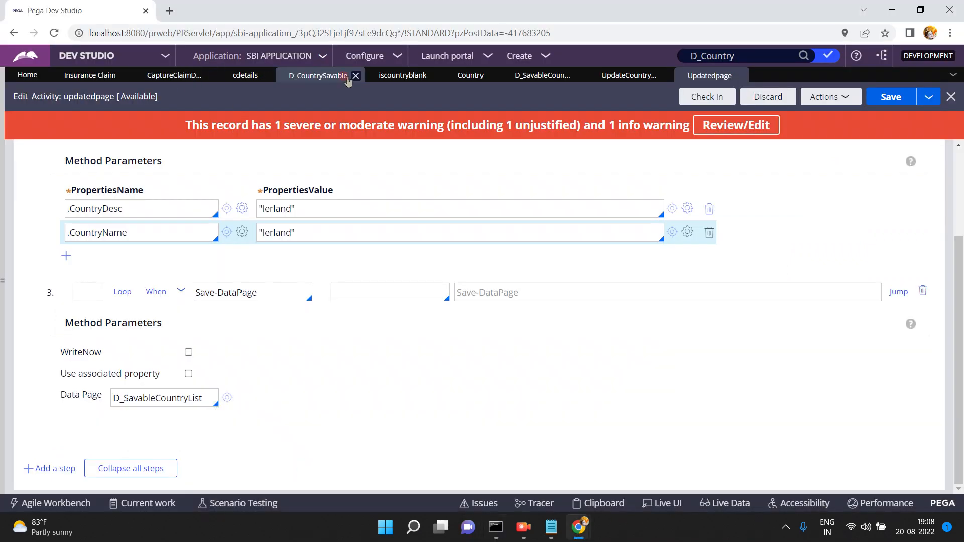
pyautogui.click(469, 77)
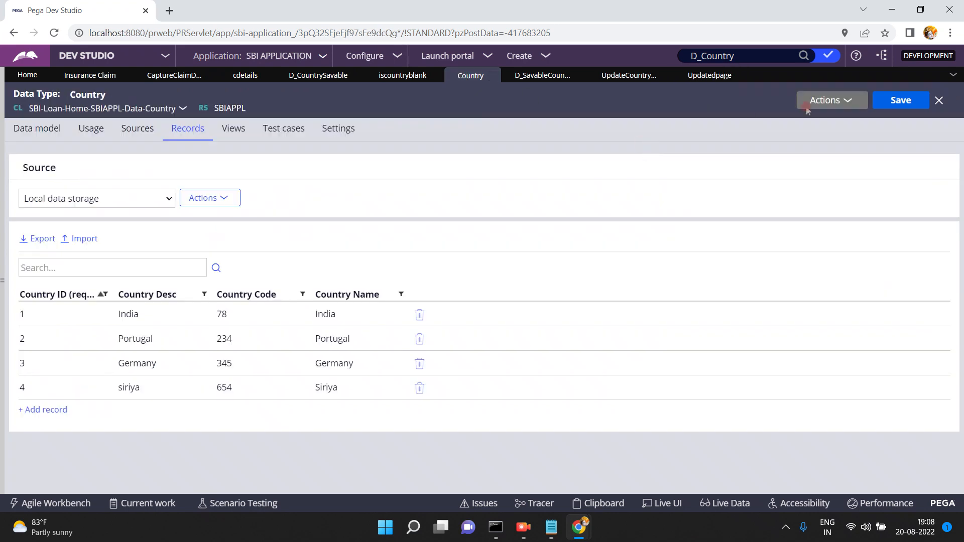
pyautogui.click(824, 101)
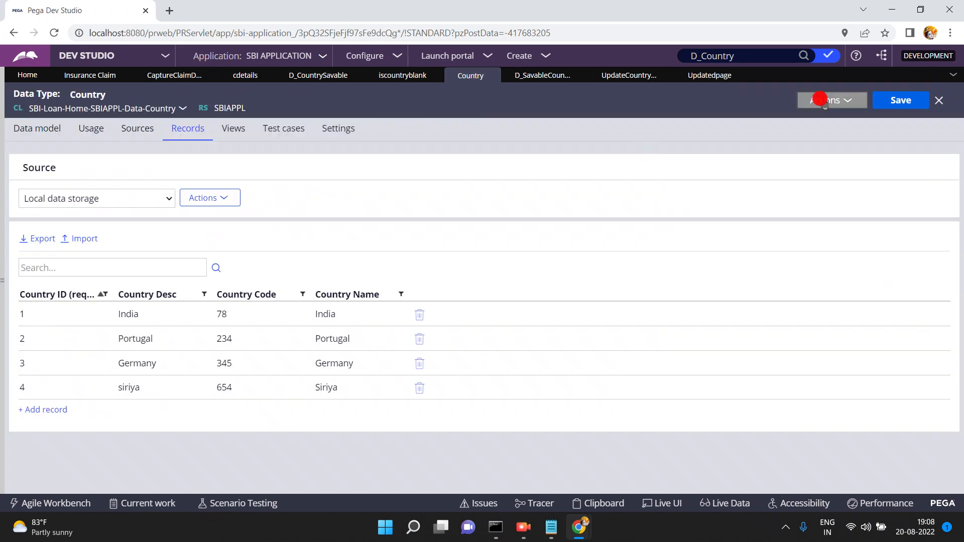
pyautogui.click(825, 102)
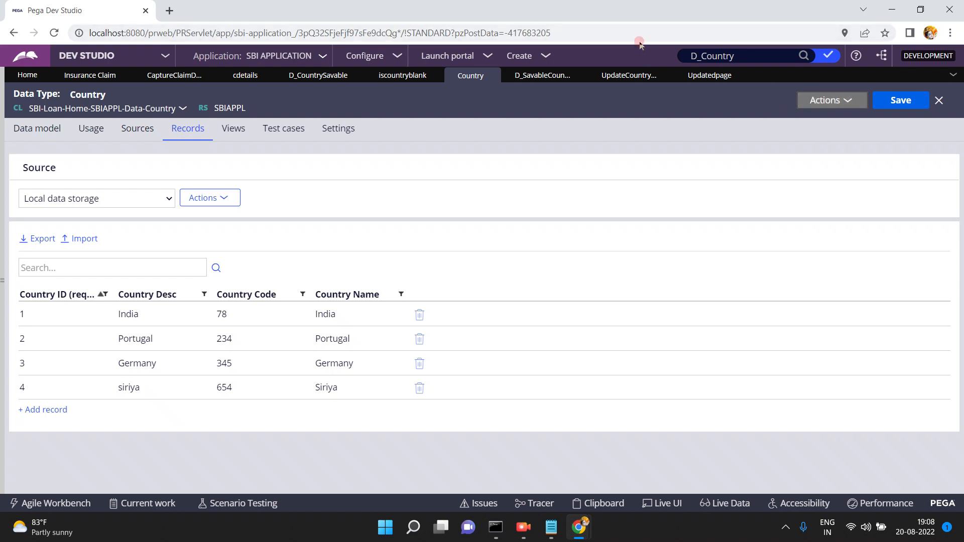
# Close the Tracer window and refresh the Country data type's records.
pyautogui.moveTo(591, 518)
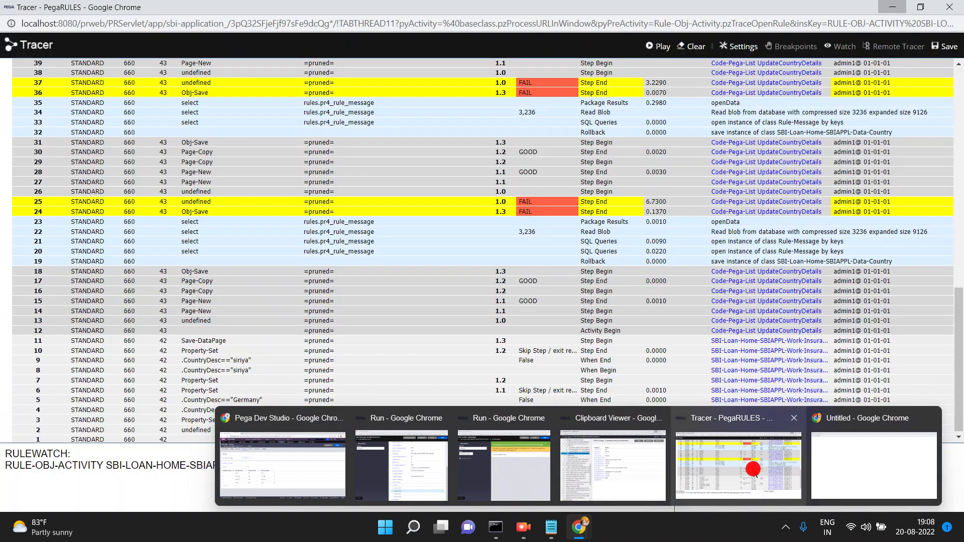
pyautogui.click(754, 469)
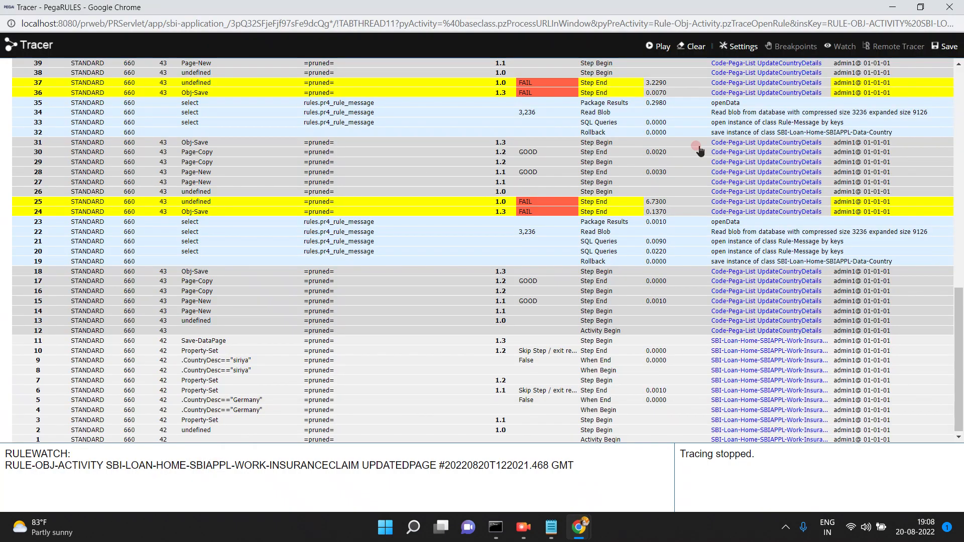
pyautogui.click(950, 11)
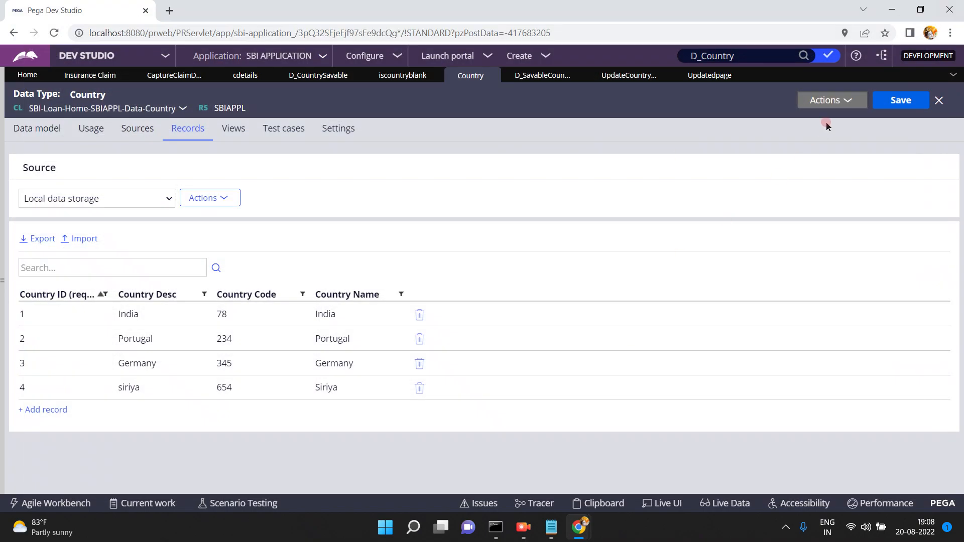
pyautogui.click(831, 100)
pyautogui.click(826, 118)
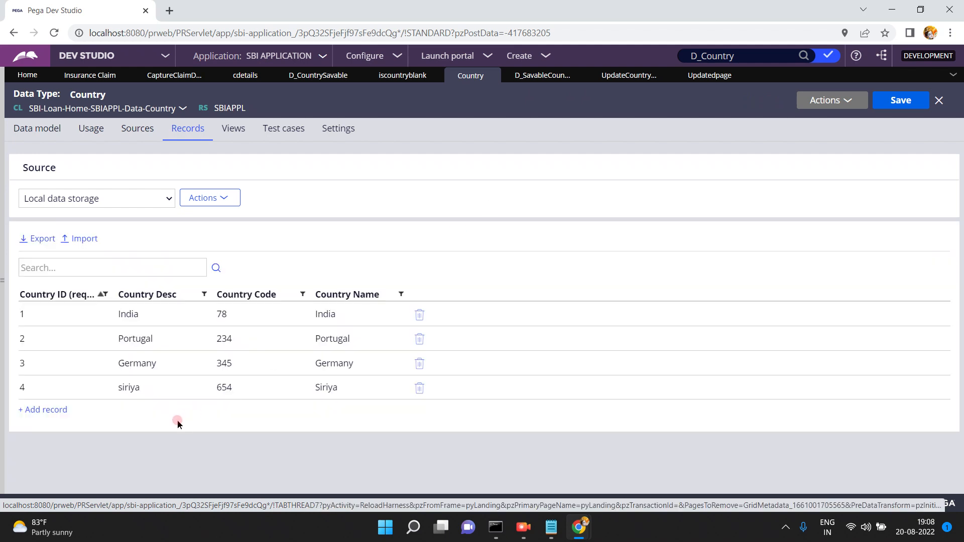
# Open UpdateCountryDetails from the save options of D_SavableCountryList and review its steps and its page and class definitions.
pyautogui.click(541, 78)
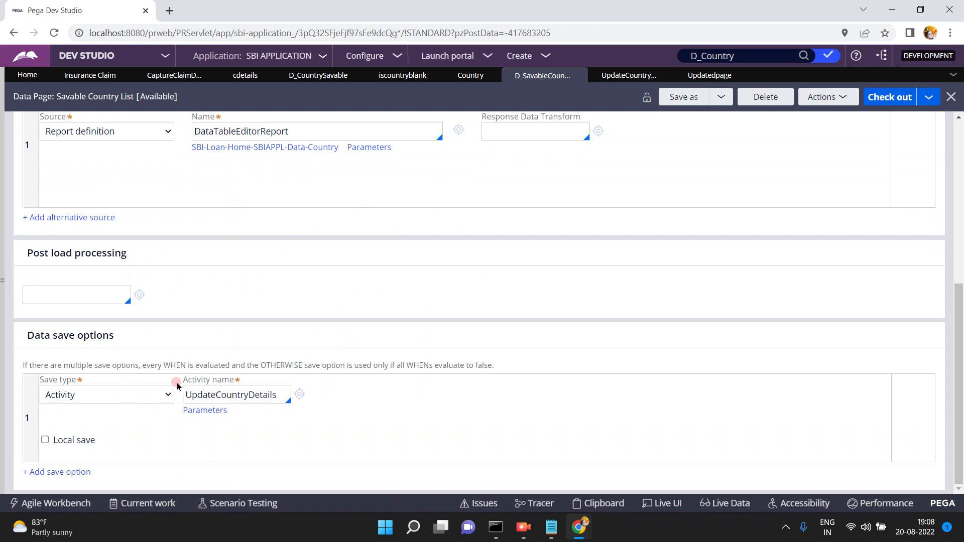
pyautogui.click(297, 395)
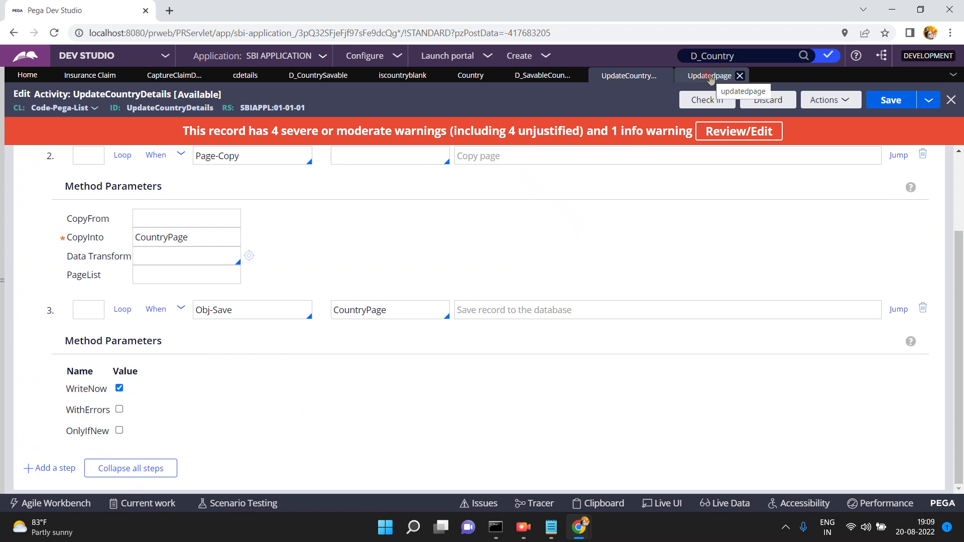
pyautogui.click(961, 161)
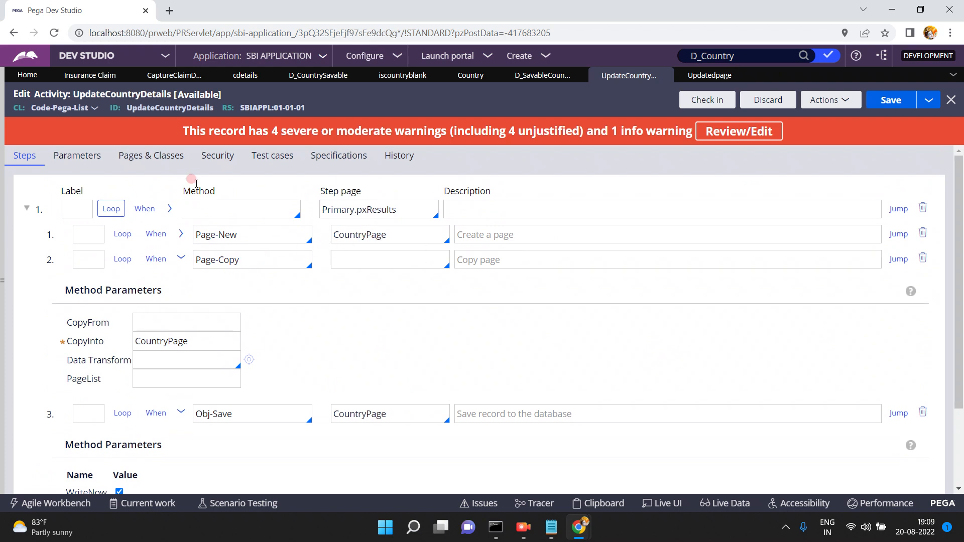
pyautogui.click(165, 156)
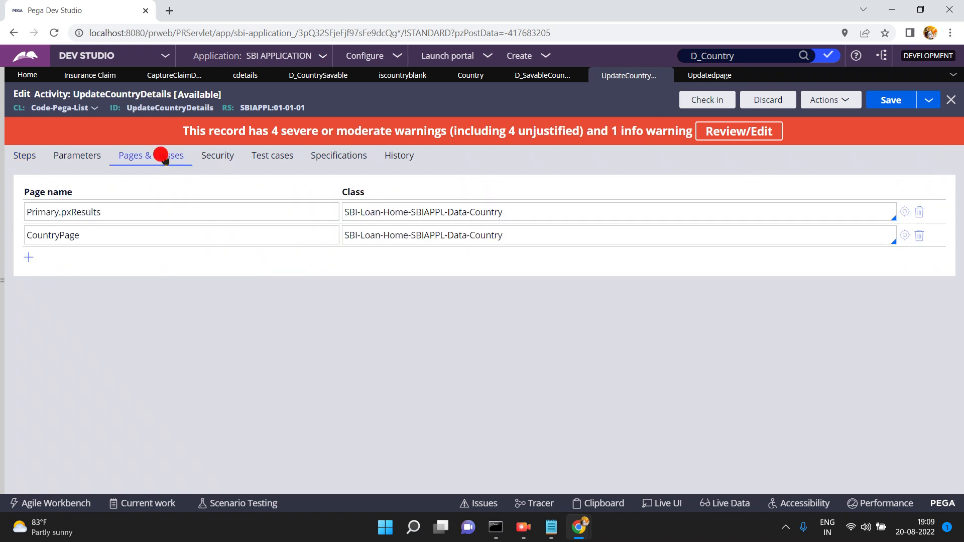
pyautogui.click(446, 211)
# Review the Updatedpage loop's step page and the When condition of its first Property-Set step.
pyautogui.click(706, 77)
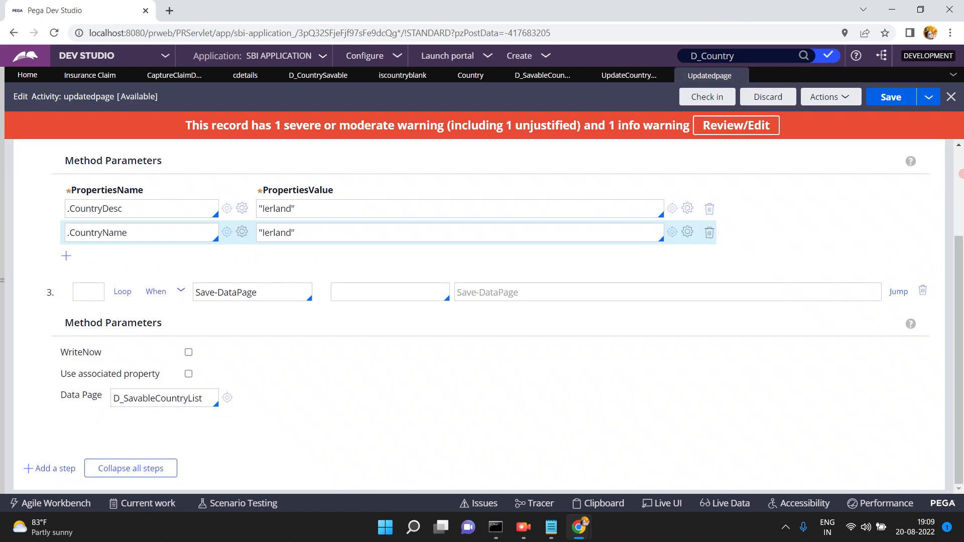
pyautogui.click(377, 209)
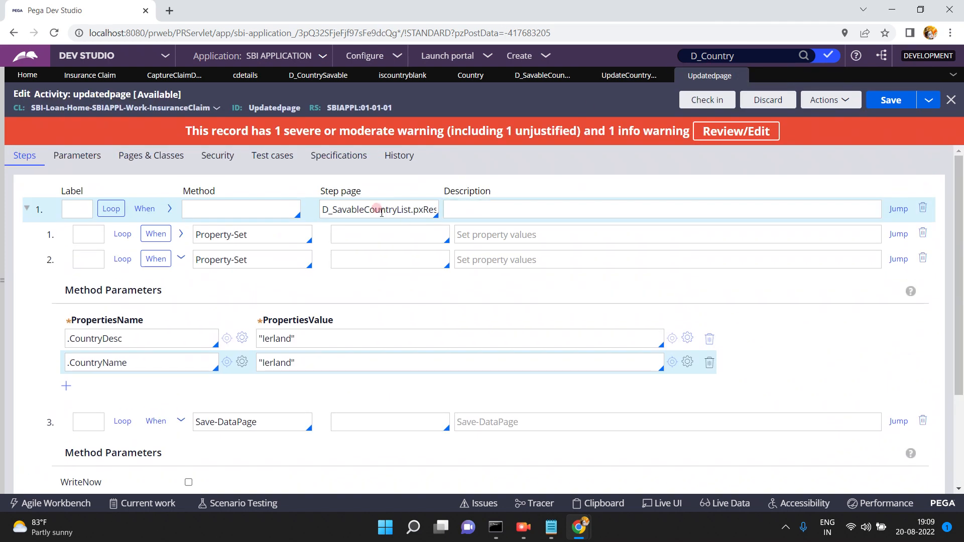
pyautogui.press('End')
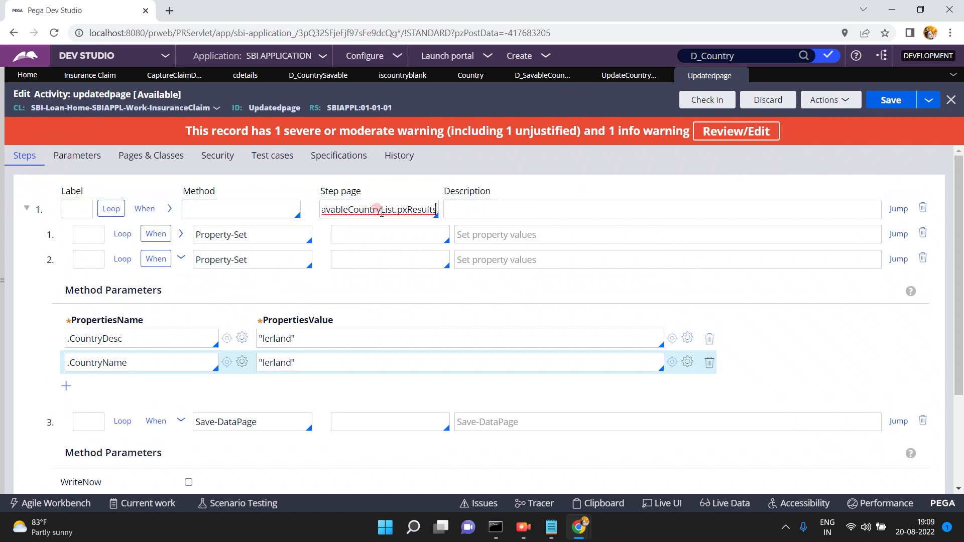
pyautogui.click(156, 234)
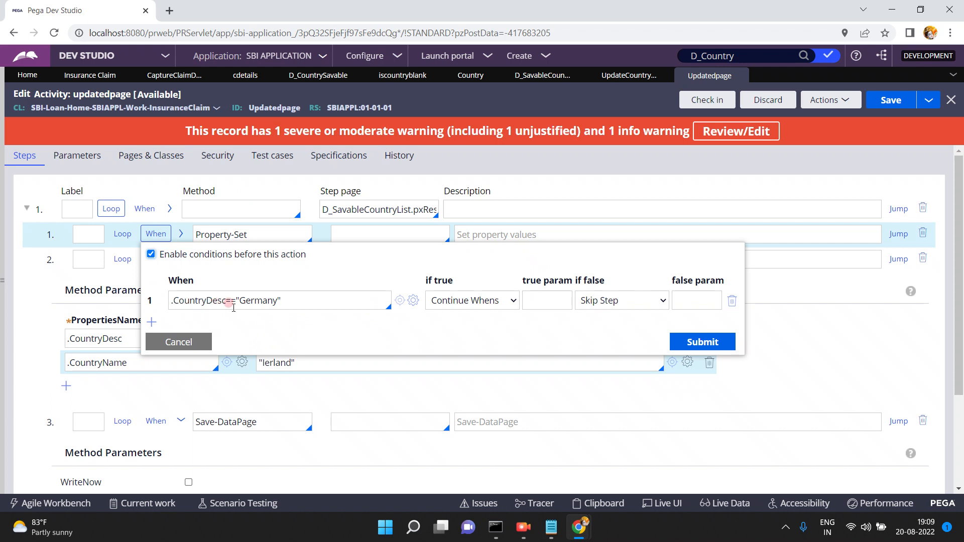
pyautogui.click(437, 308)
pyautogui.click(186, 349)
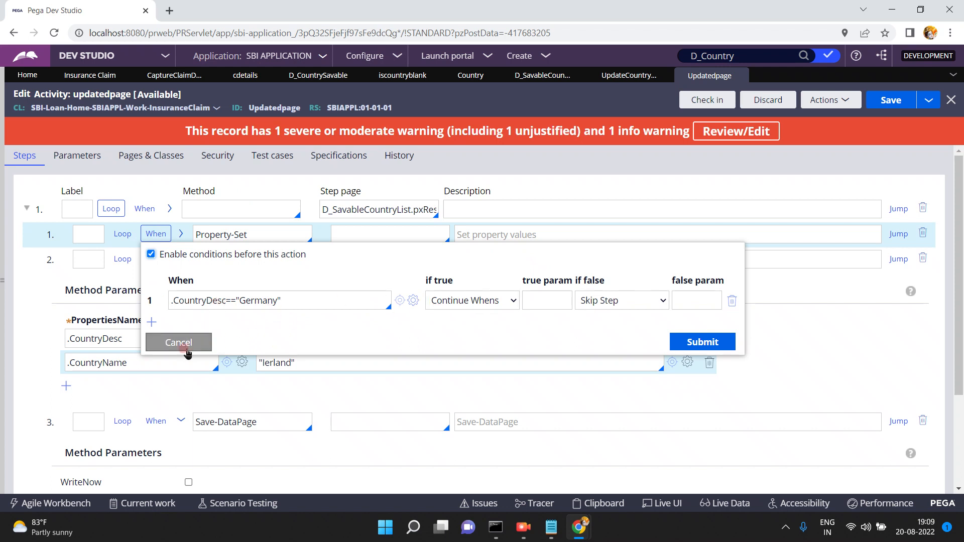
# Review the When condition of Updatedpage's second Property-Set step and the data page parameter of its Save-DataPage step.
pyautogui.click(156, 258)
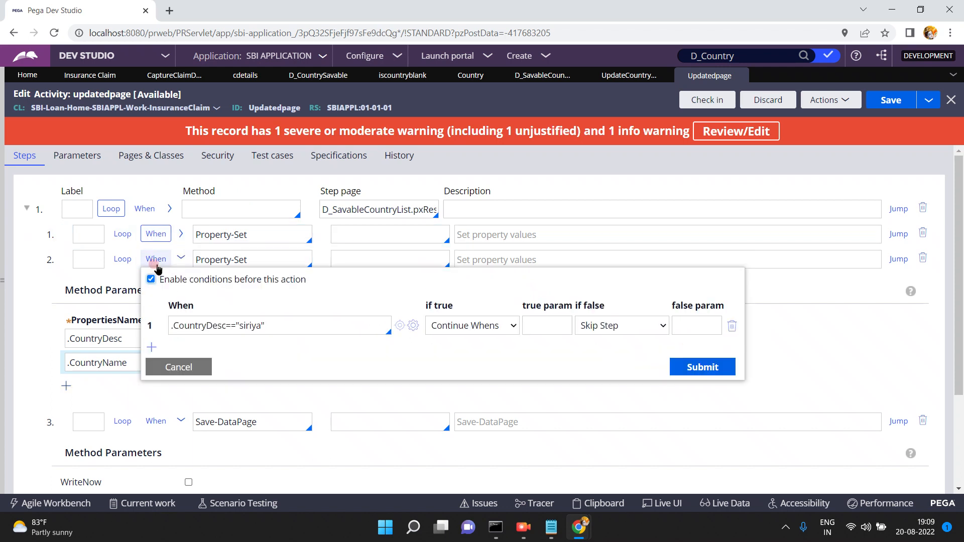
pyautogui.click(216, 324)
pyautogui.click(270, 327)
pyautogui.click(198, 368)
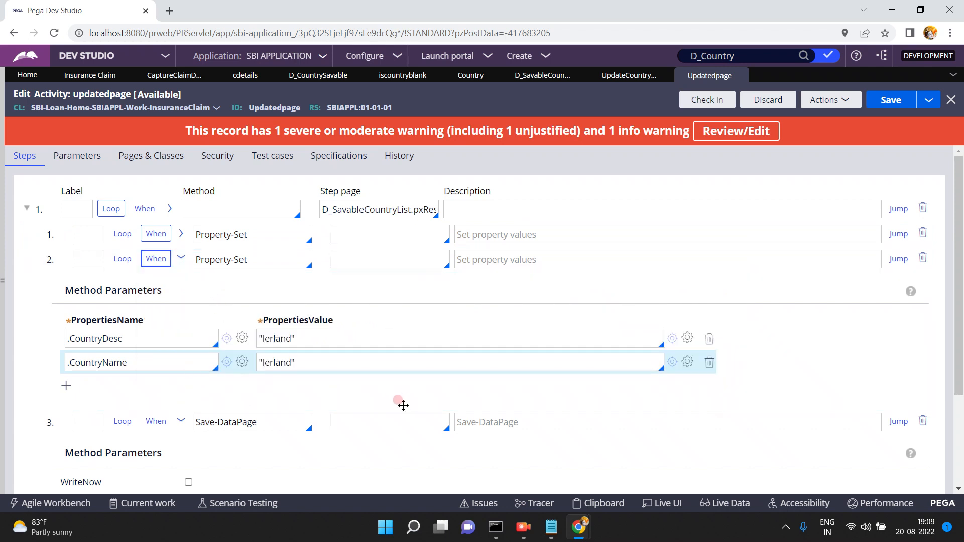
pyautogui.scroll(-3, 961, 432)
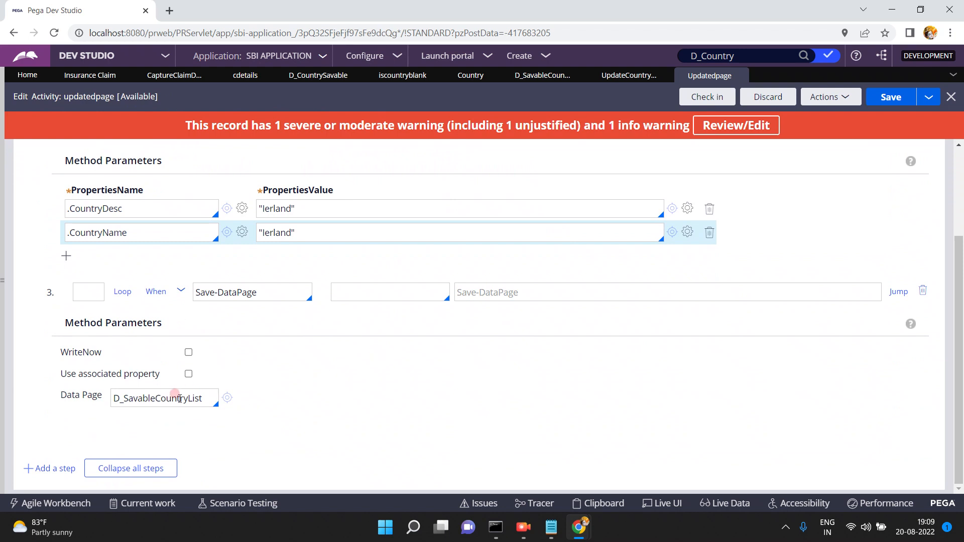
pyautogui.click(206, 394)
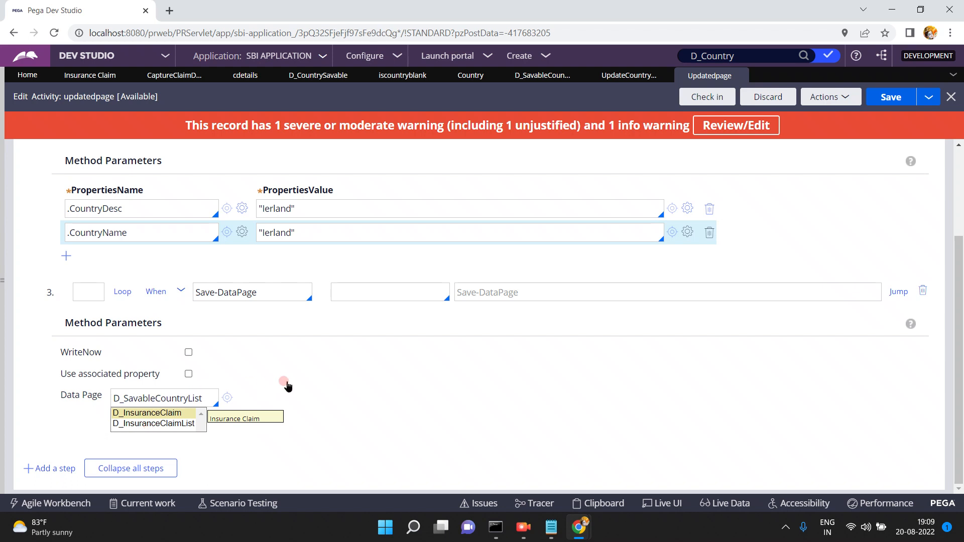
# Check D_SavableCountryList's save options from the Save-DataPage step's data page reference and save the Updatedpage activity.
pyautogui.click(224, 397)
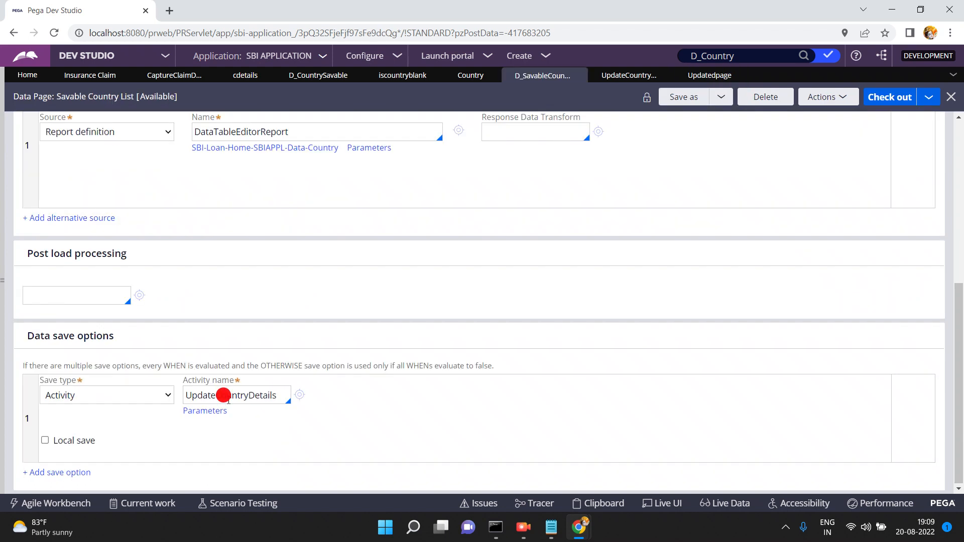
pyautogui.click(712, 75)
pyautogui.click(891, 97)
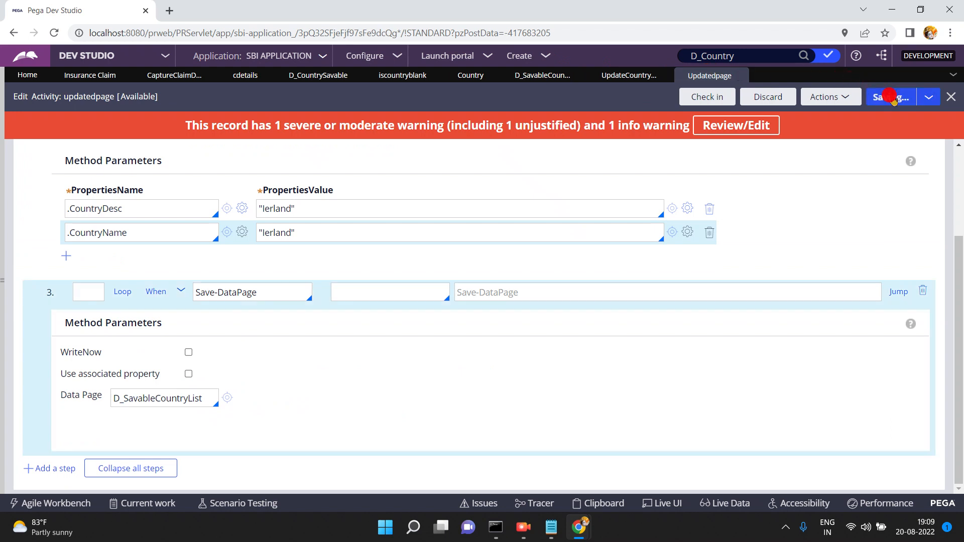
# Run the Updatedpage activity in the Standard thread on an empty test page and close its result window.
pyautogui.click(832, 98)
pyautogui.click(817, 117)
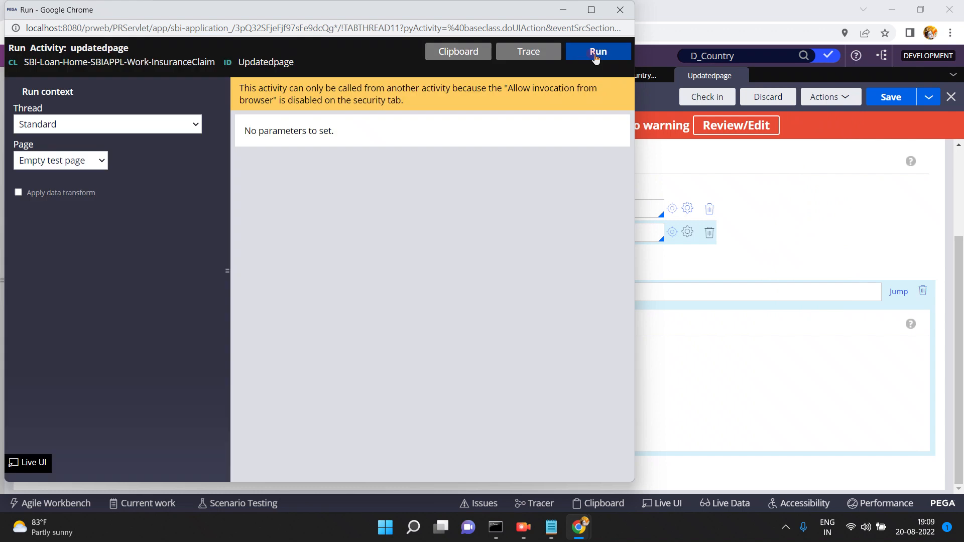
pyautogui.click(595, 53)
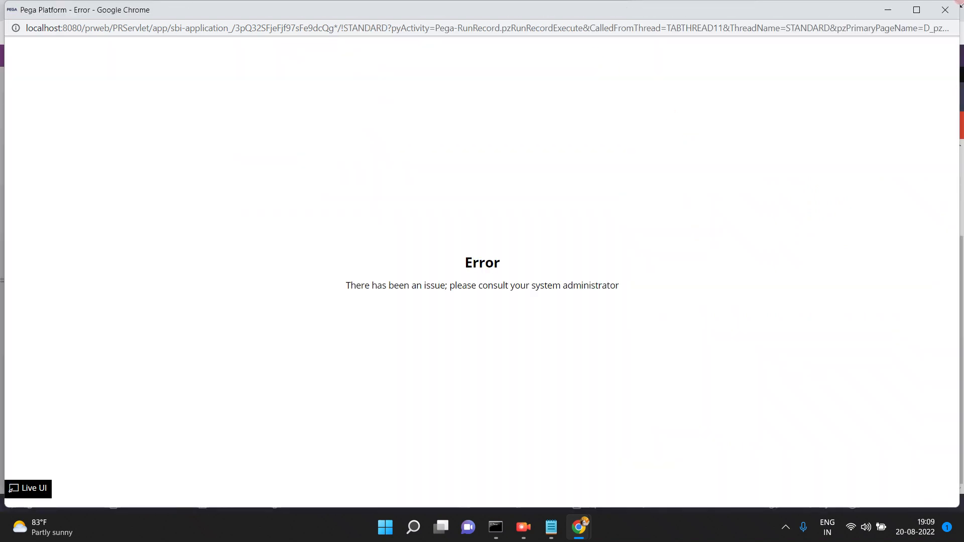
pyautogui.click(946, 11)
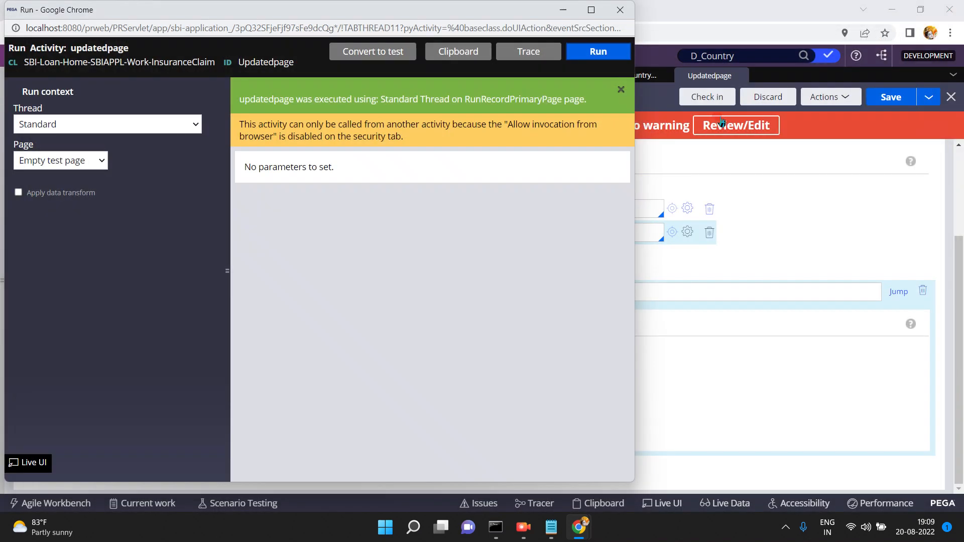
# Start a trace for Updatedpage, run the activity again and bring the Tracer window to the front.
pyautogui.click(527, 54)
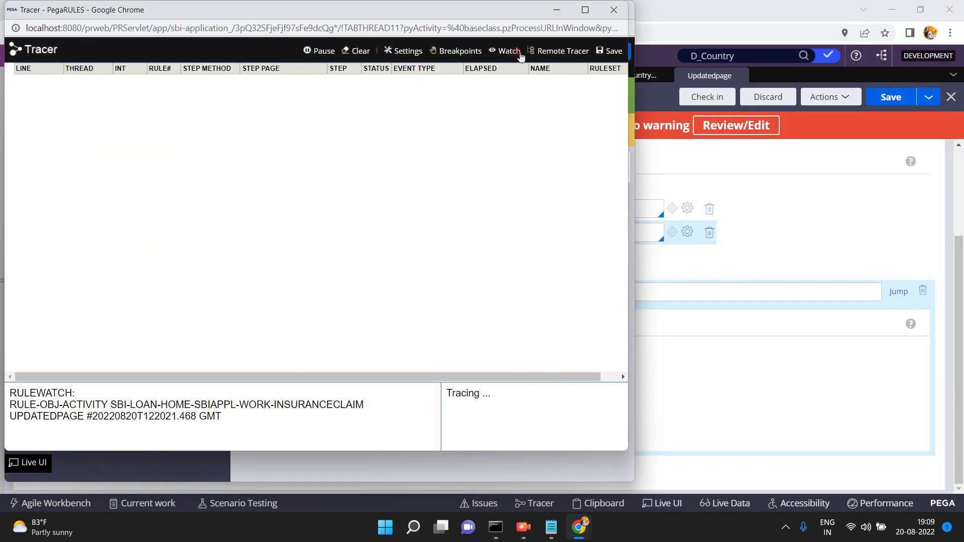
pyautogui.click(558, 12)
pyautogui.click(587, 49)
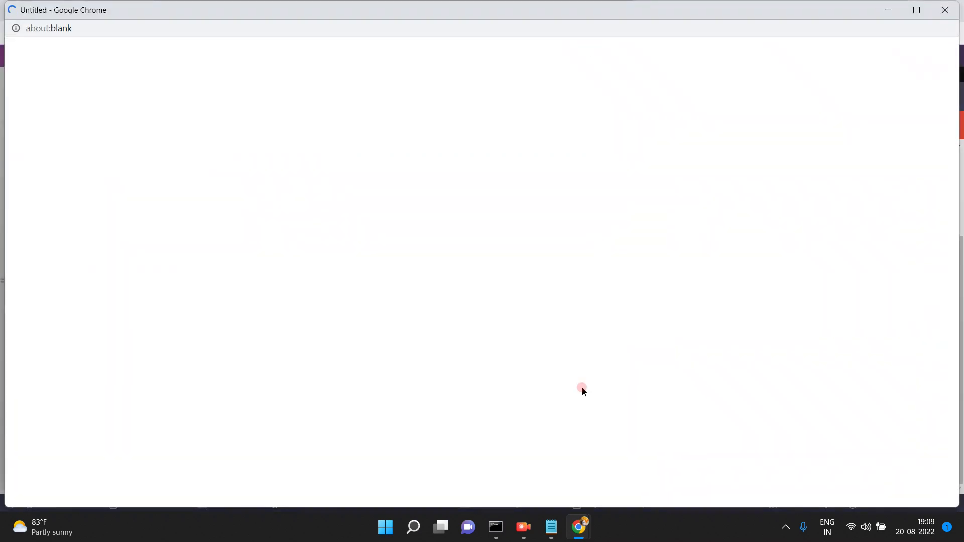
pyautogui.moveTo(576, 539)
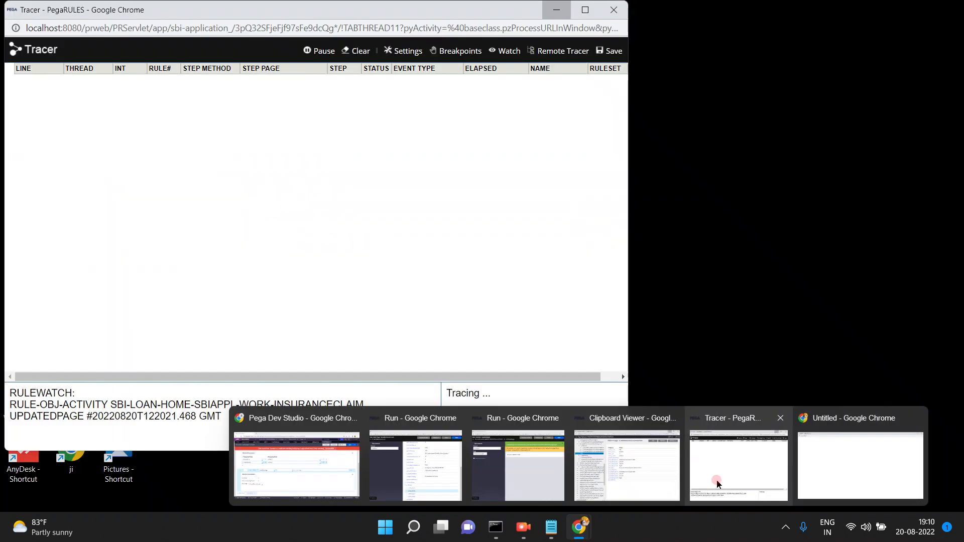
pyautogui.click(717, 482)
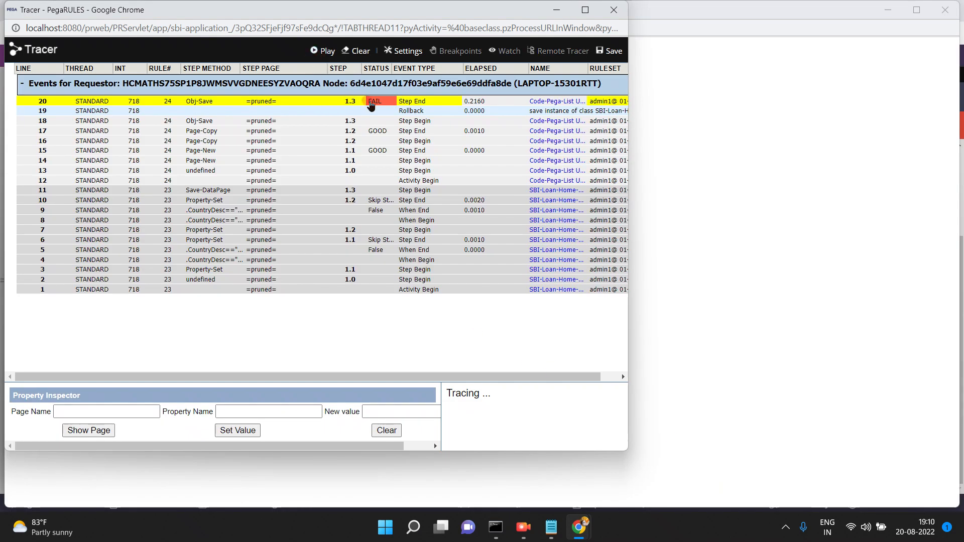
# Open the event properties of the failed Obj-Save step in the trace and close them again.
pyautogui.click(372, 103)
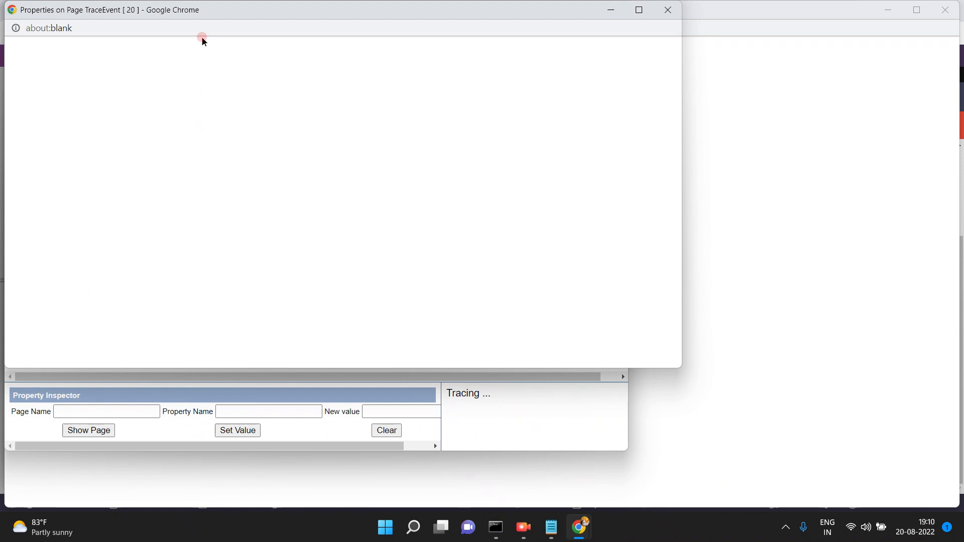
pyautogui.click(315, 51)
pyautogui.moveTo(209, 11); pyautogui.dragTo(385, 49)
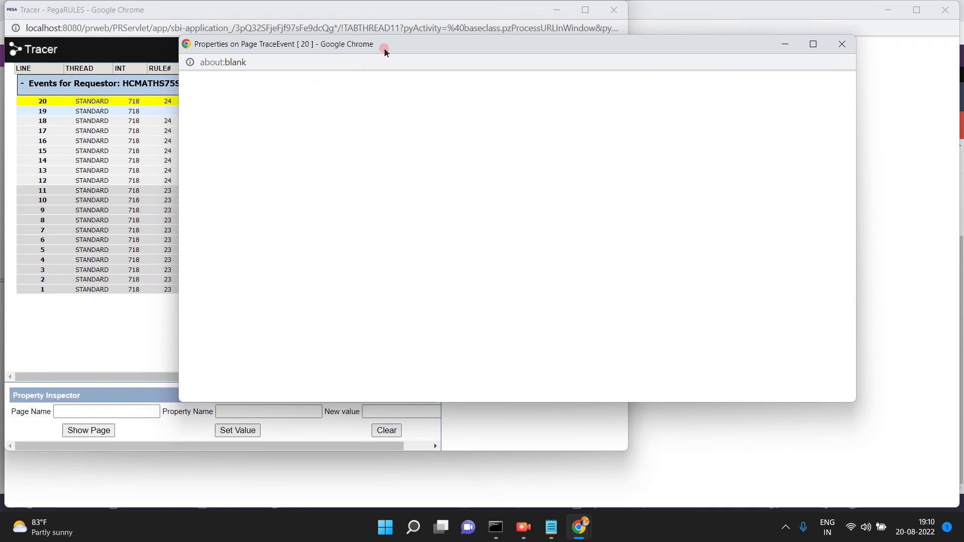
pyautogui.click(842, 44)
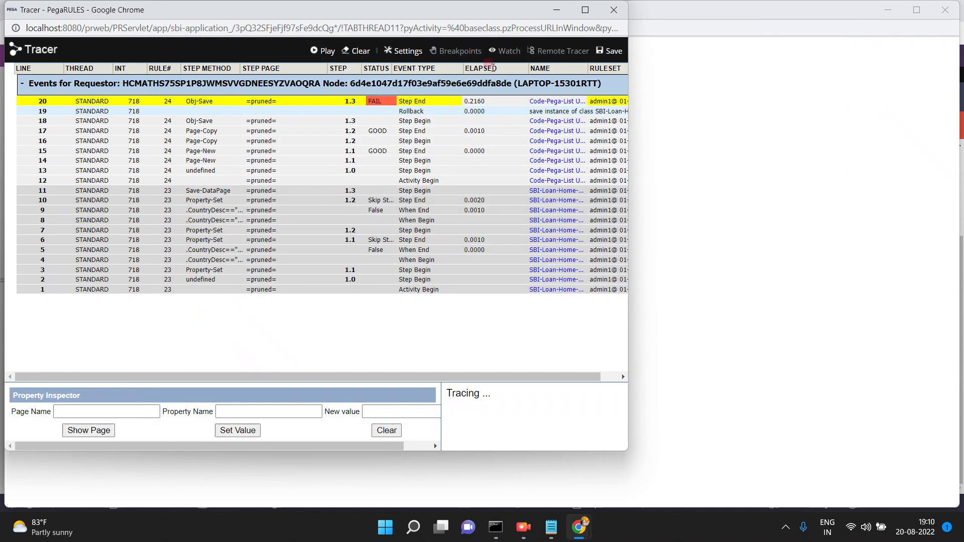
# Resume the trace and check the event properties of the failed step 1.0.
pyautogui.click(329, 50)
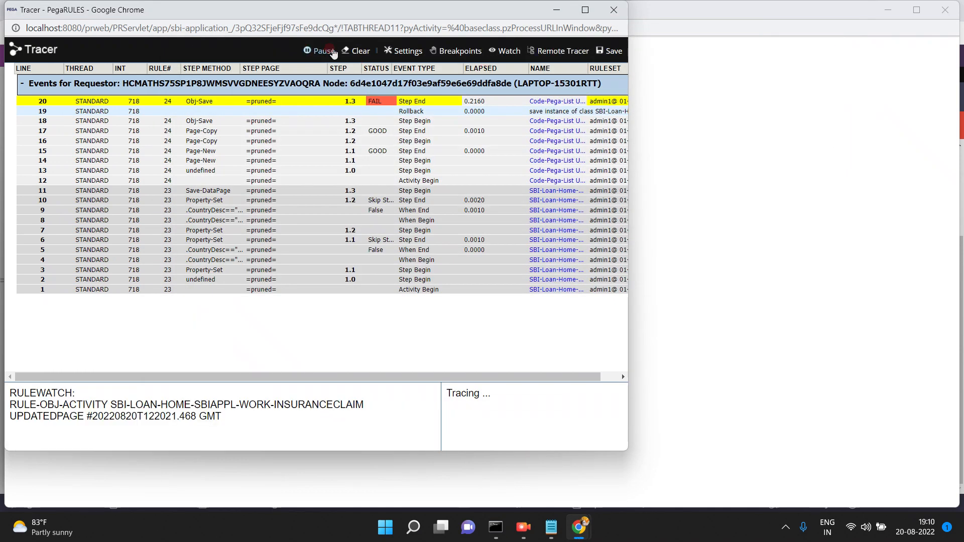
pyautogui.click(369, 82)
pyautogui.click(374, 102)
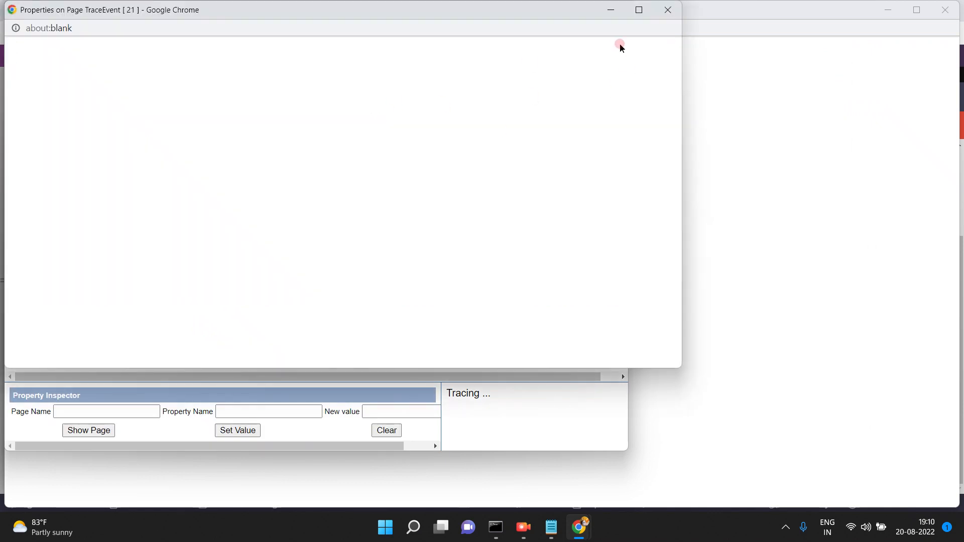
pyautogui.click(668, 11)
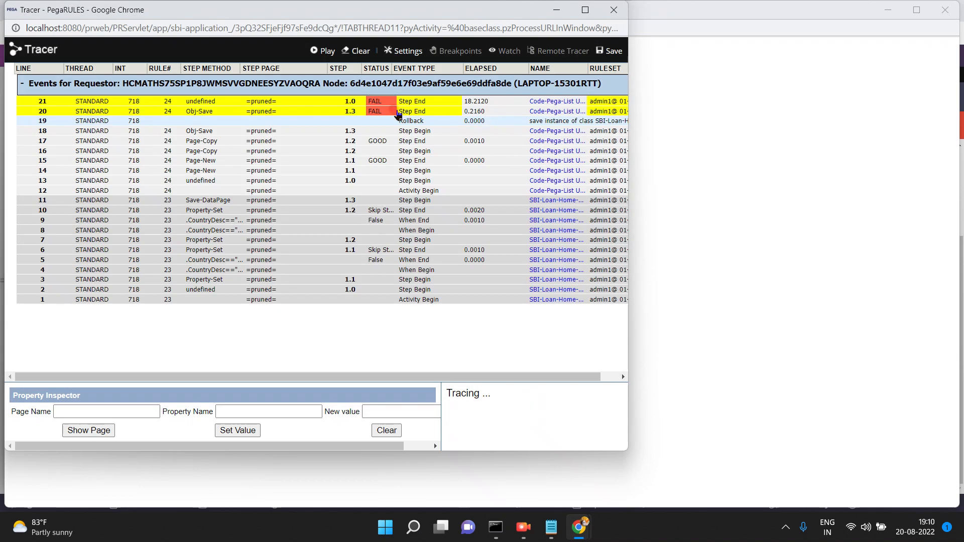
# Resume the trace again and recheck the event properties of the first failed Obj-Save step.
pyautogui.click(326, 54)
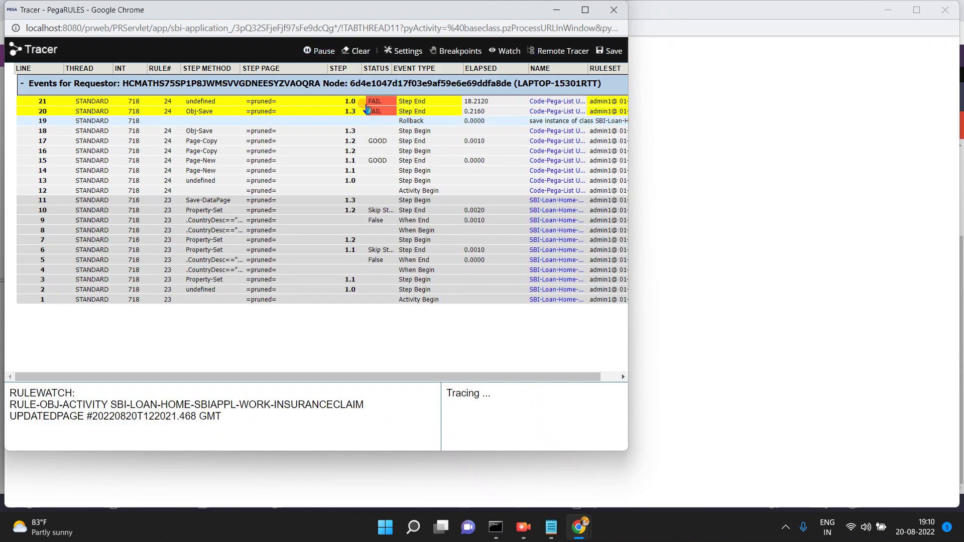
pyautogui.click(375, 117)
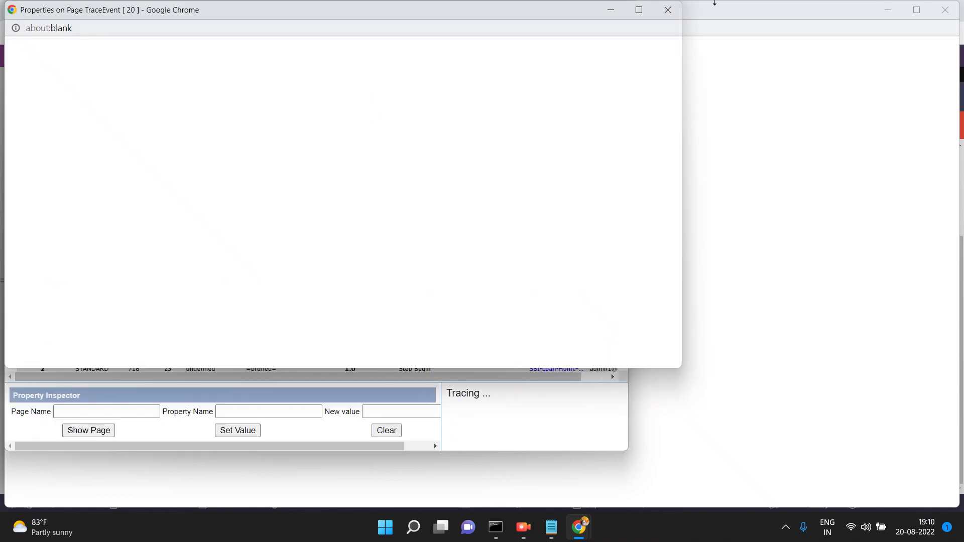
pyautogui.click(668, 10)
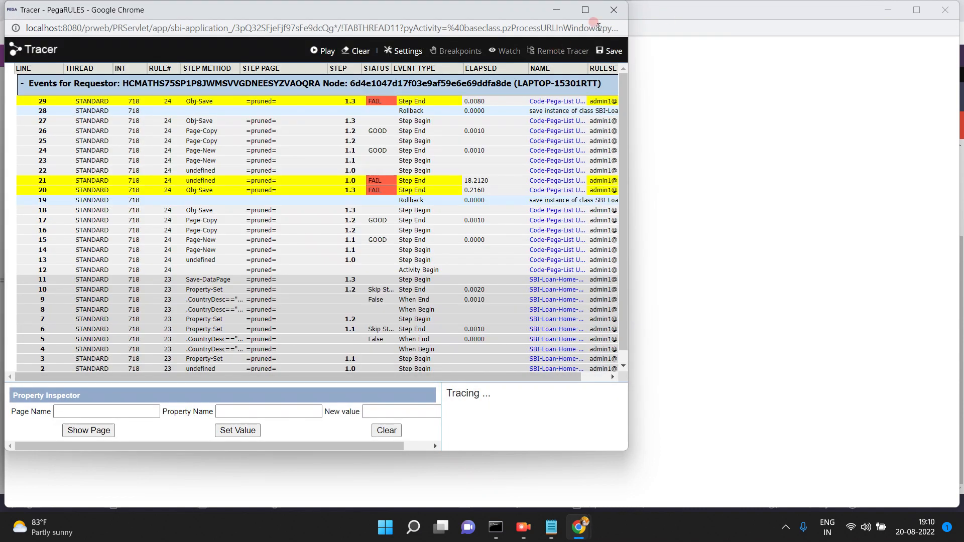
# Close the Tracer, minimize the run's result window and close the Updatedpage run window.
pyautogui.click(614, 9)
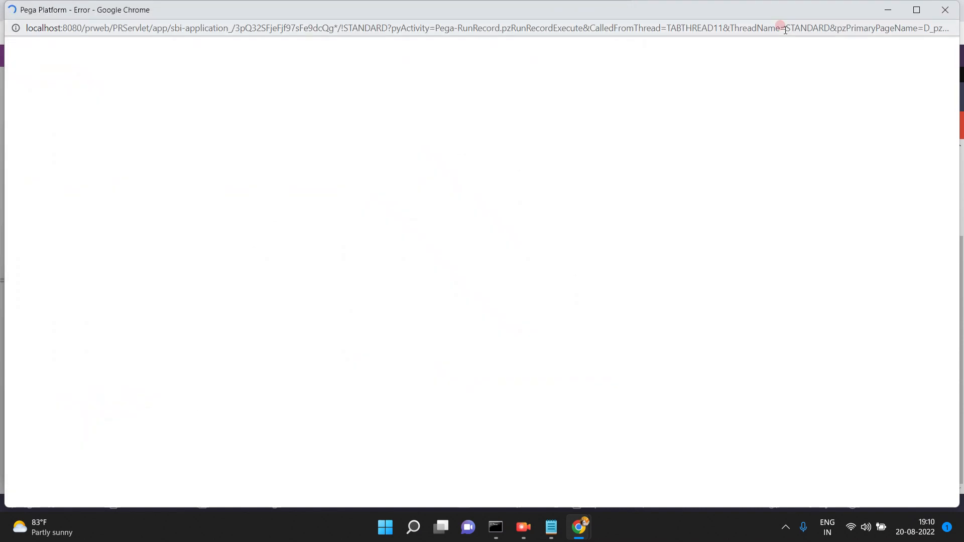
pyautogui.click(888, 9)
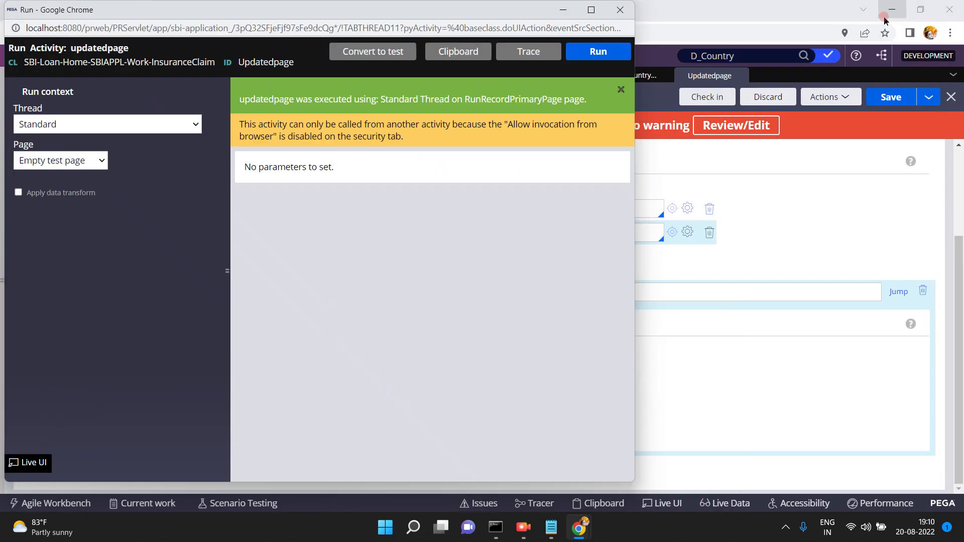
pyautogui.click(621, 10)
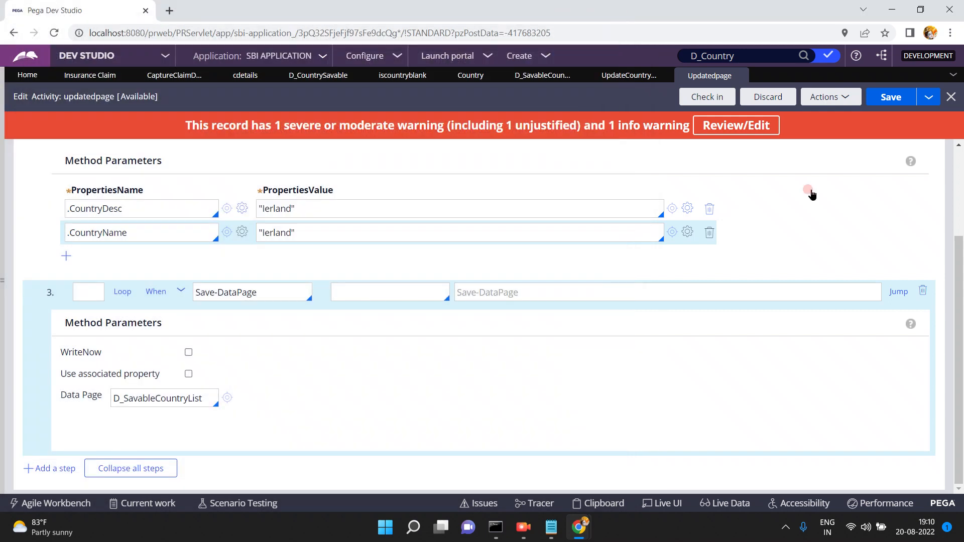
# Review Updatedpage's loop step page, second Property-Set values and Save-DataPage parameters.
pyautogui.scroll(3, 961, 162)
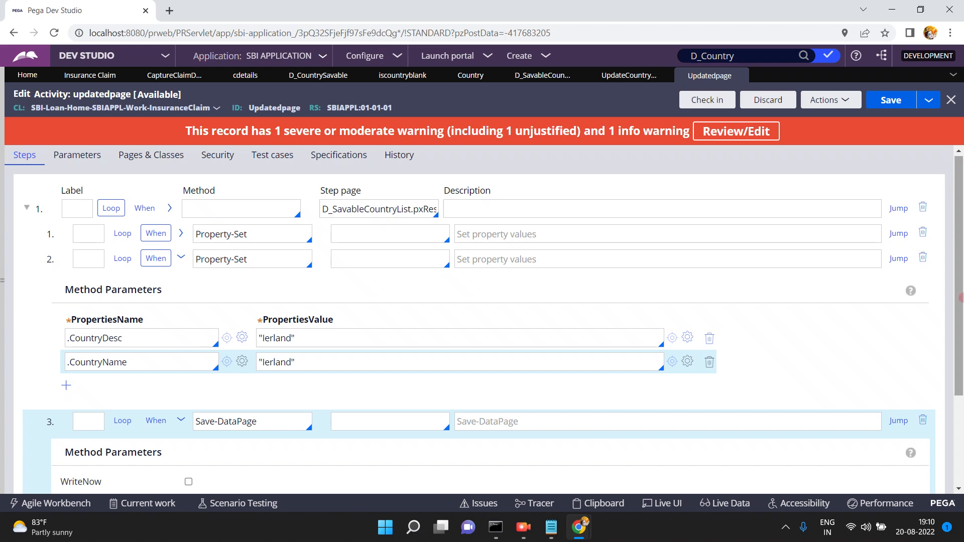
pyautogui.click(594, 234)
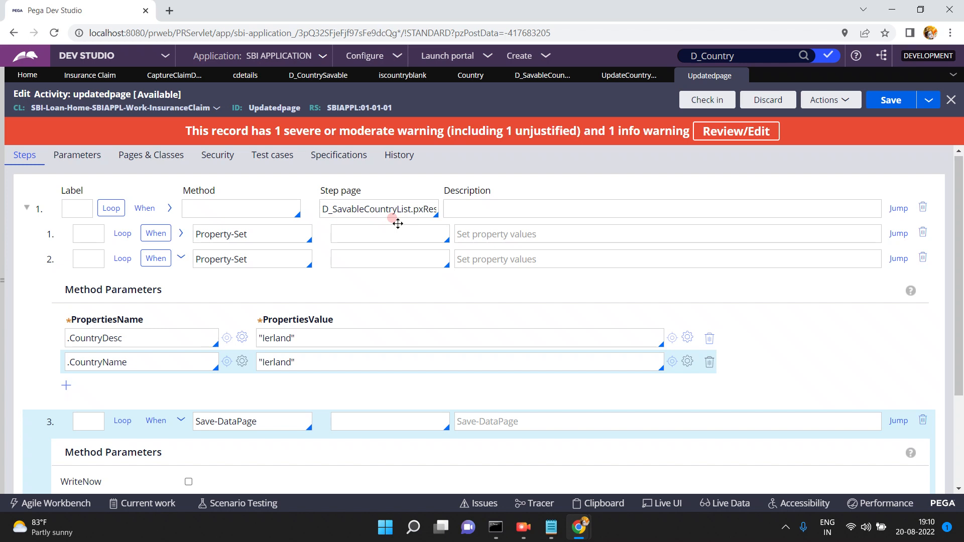
pyautogui.click(959, 435)
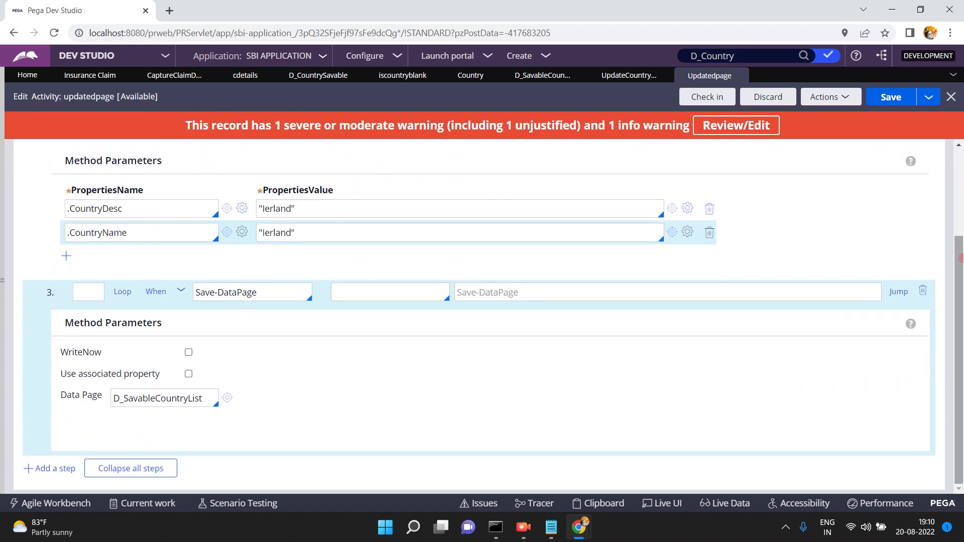
pyautogui.click(960, 201)
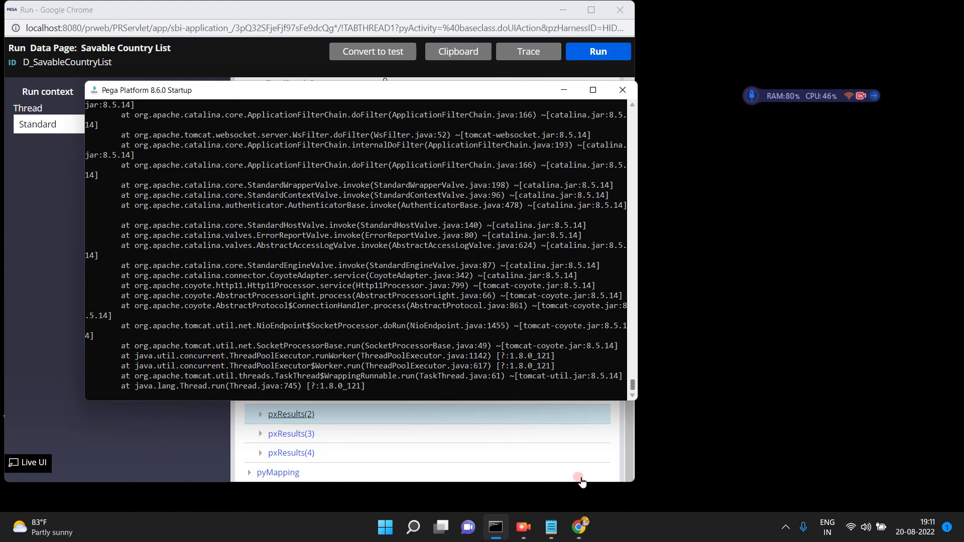
pyautogui.click(523, 527)
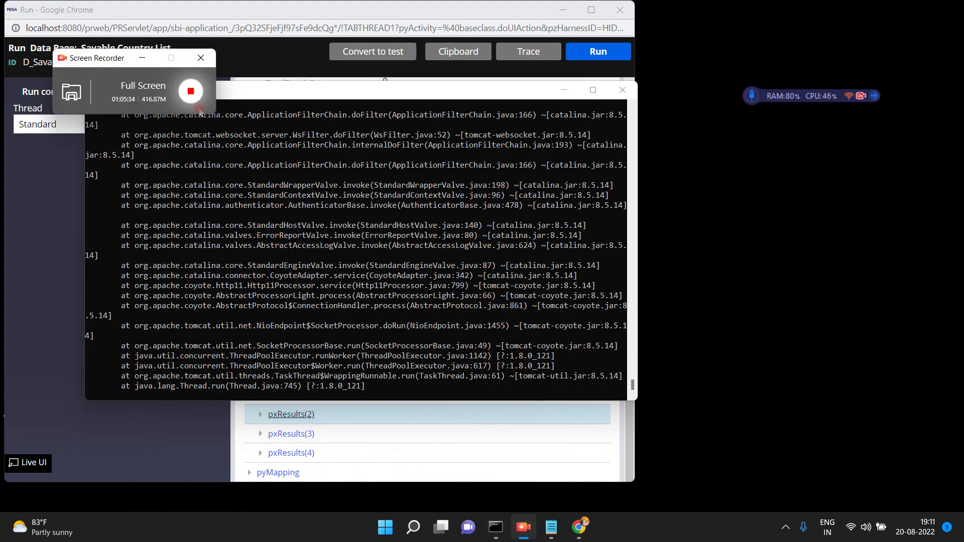